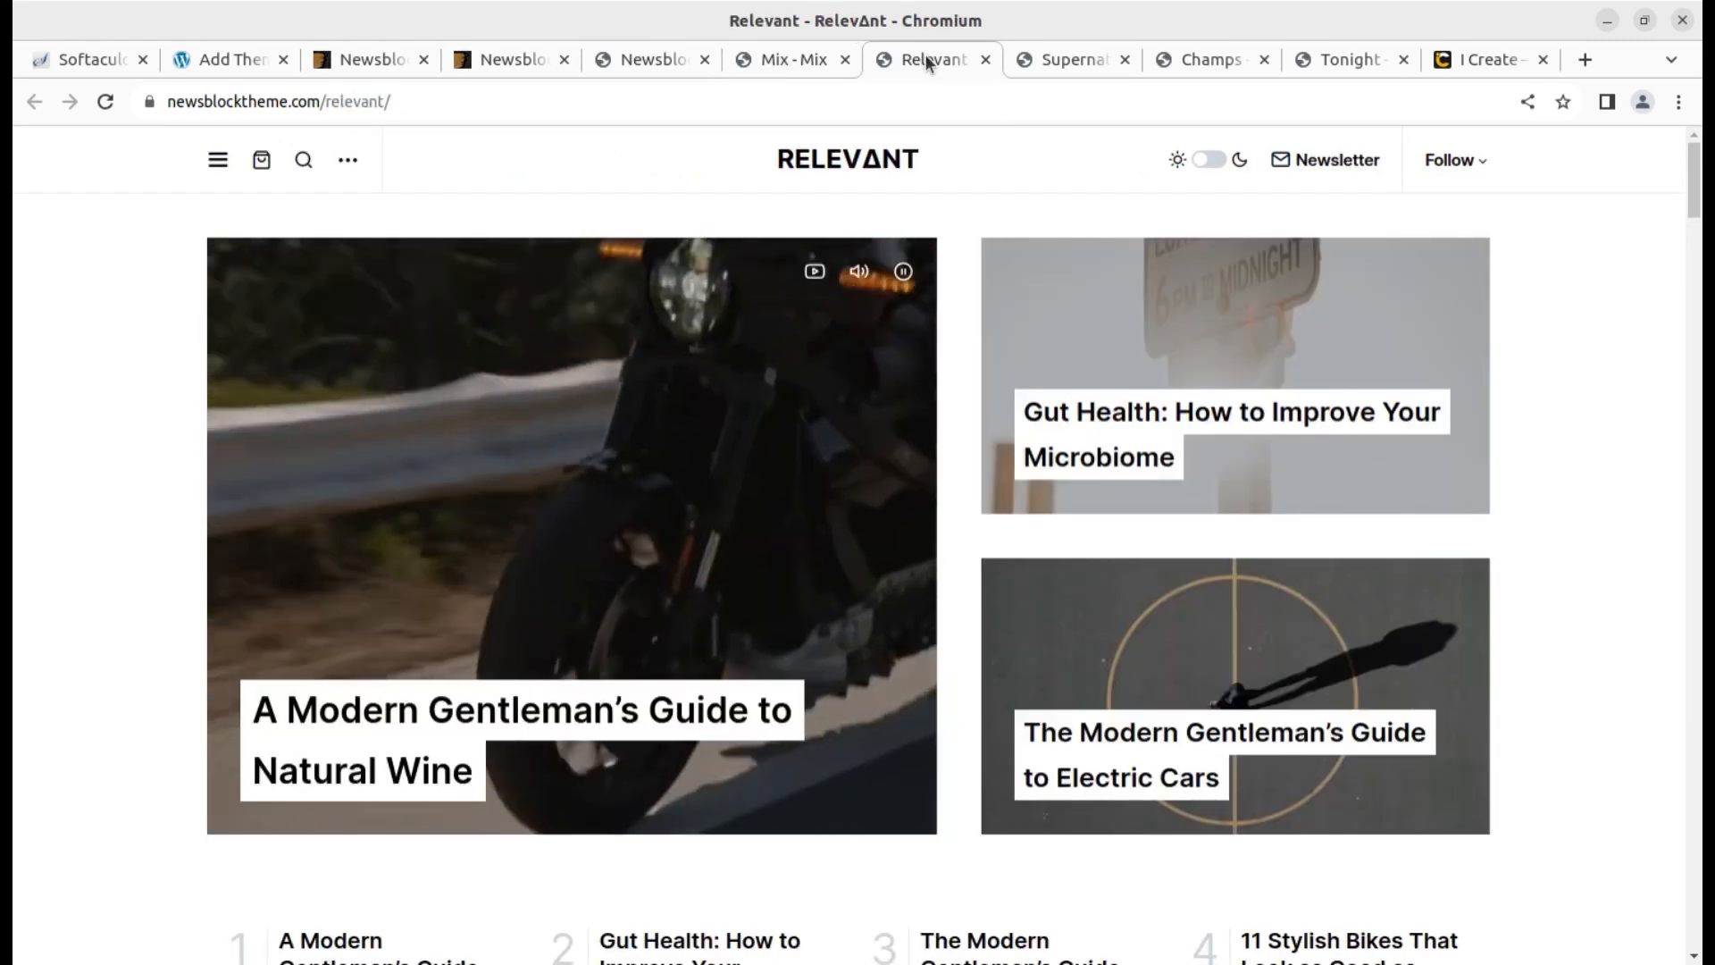
# View the Supernatural and Champs demo sites and highlight the Newsblock theme's title on its ThemeForest page
pyautogui.click(1063, 62)
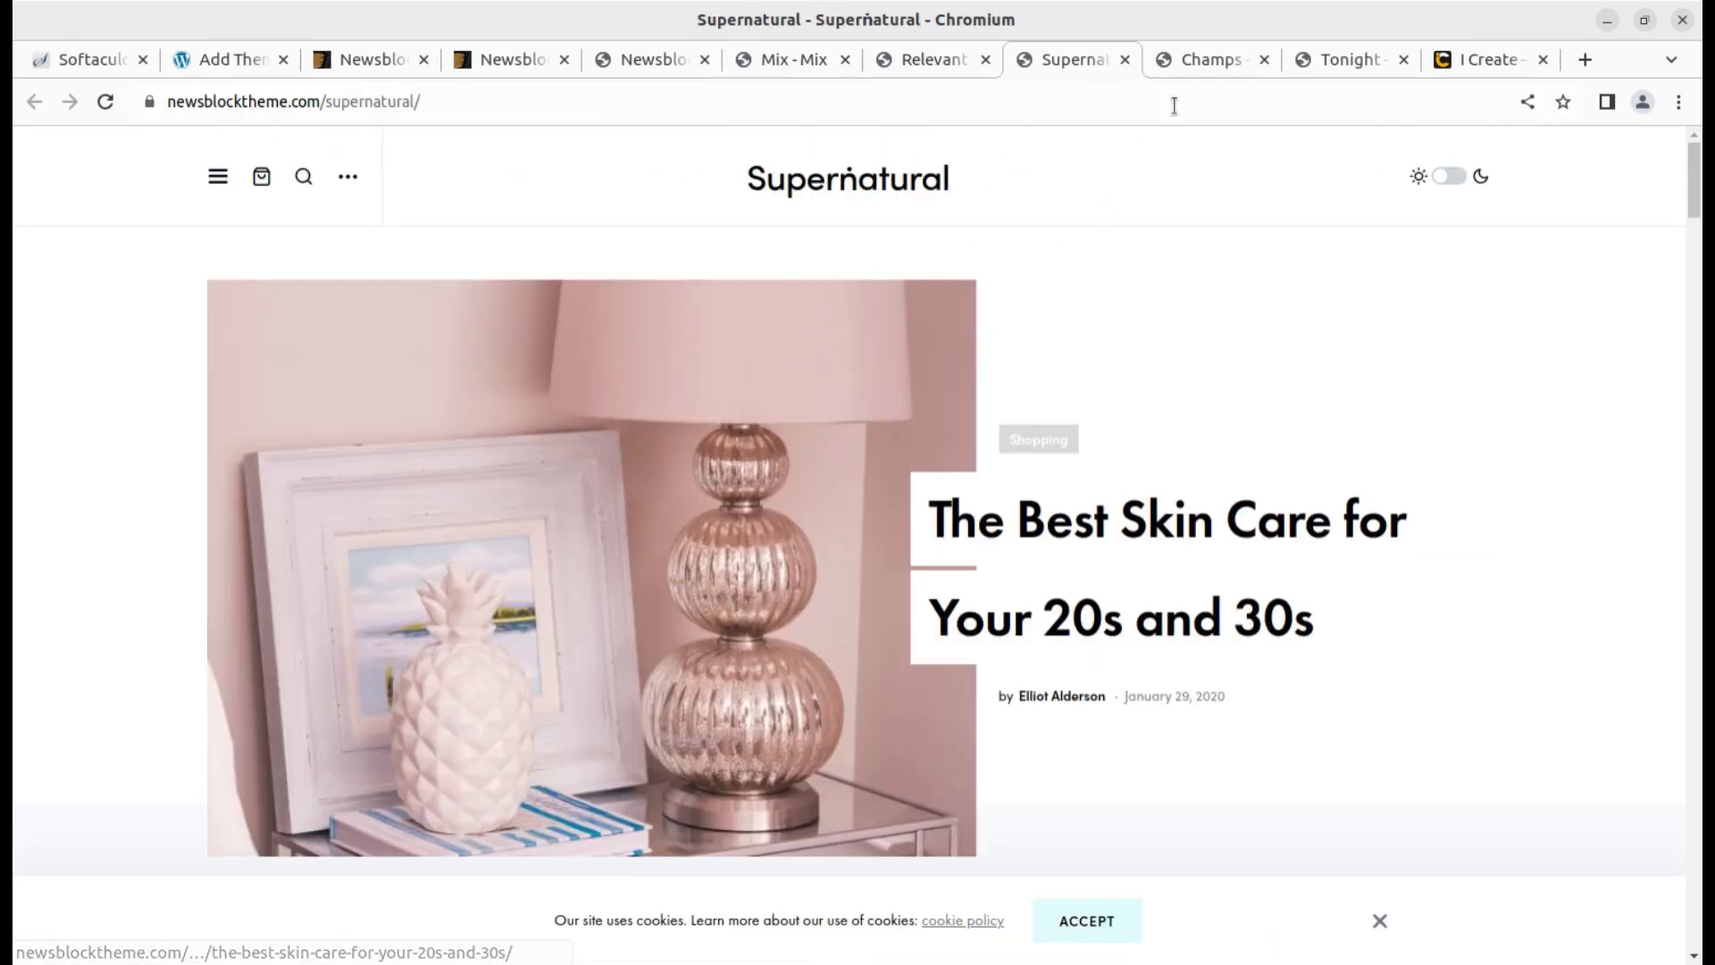
pyautogui.click(1197, 61)
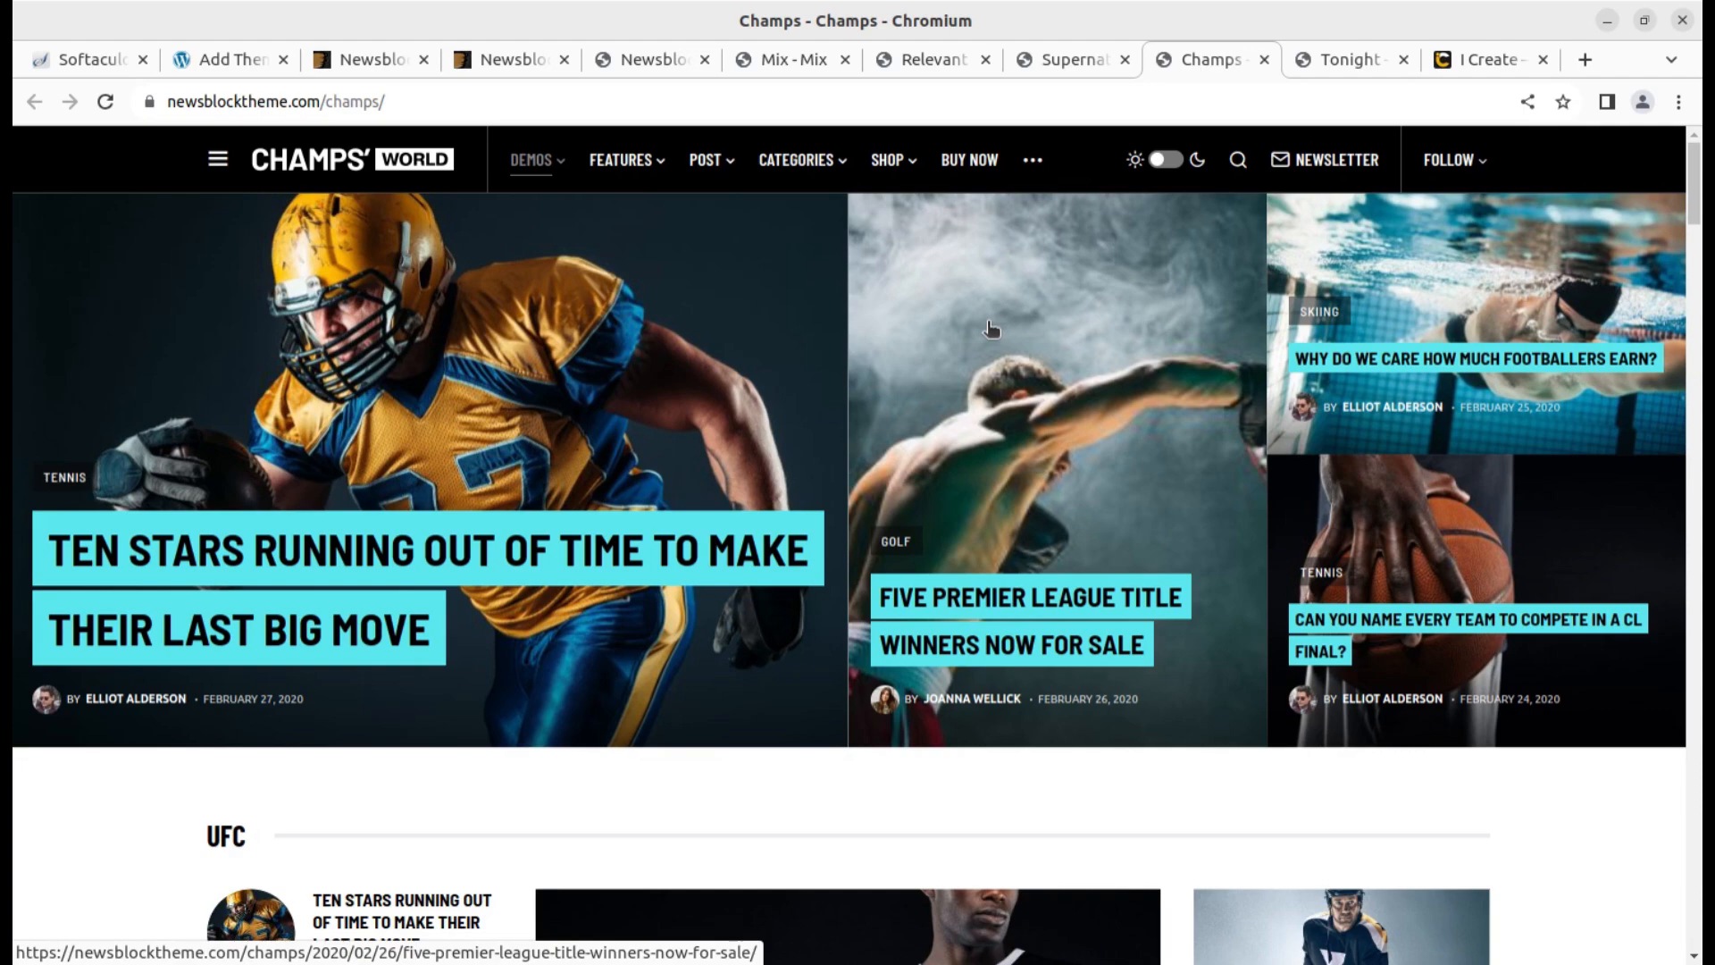
pyautogui.click(356, 64)
pyautogui.scroll(5, 223, 620)
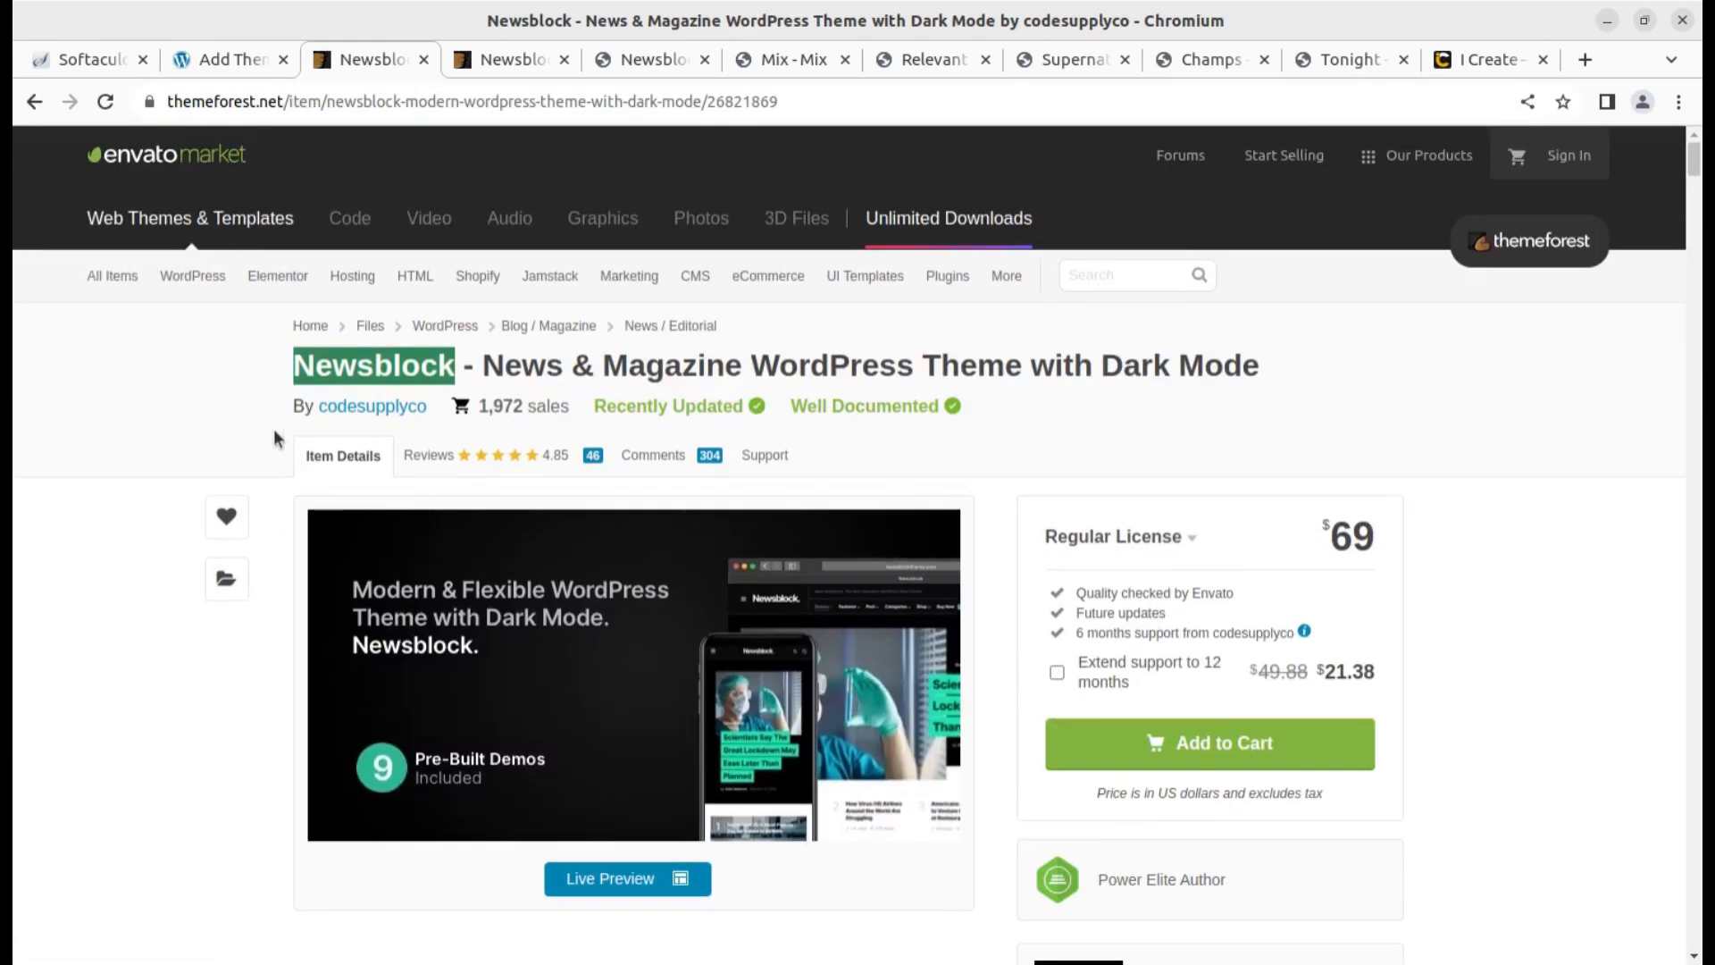
pyautogui.moveTo(295, 374); pyautogui.dragTo(822, 374)
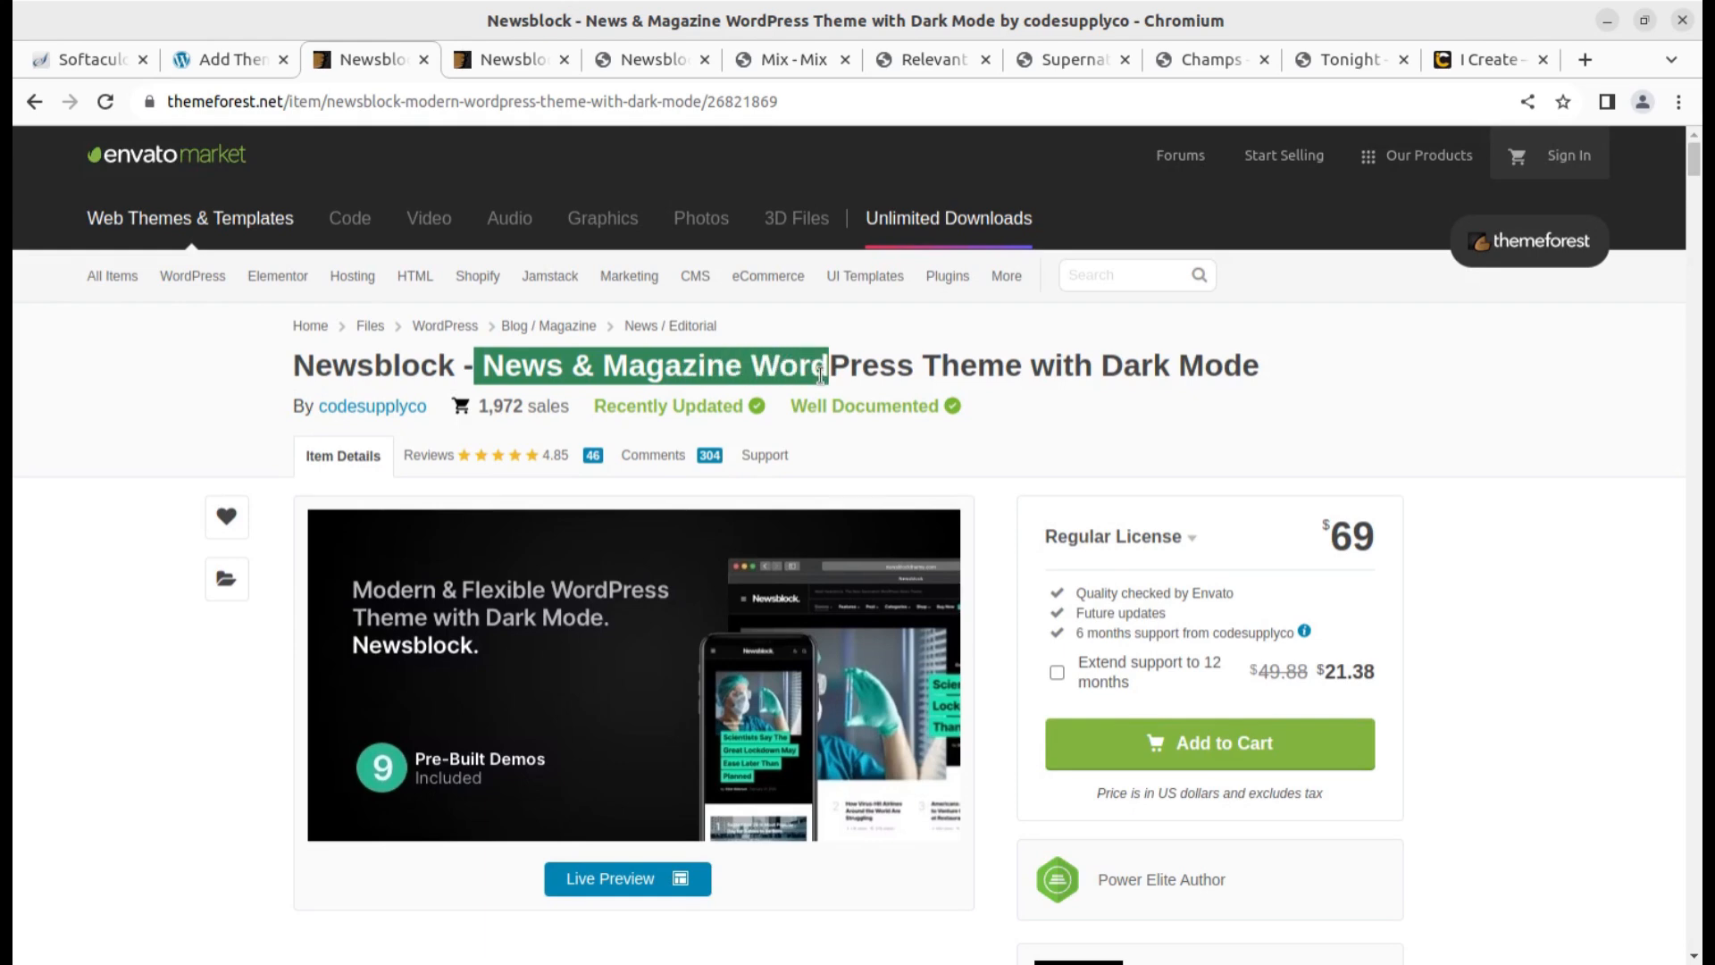
# Review the Supernatural, Champs, Tonight and Relevant demo sites, examining the Tonight home page down to its In Theaters section
pyautogui.click(1051, 63)
pyautogui.click(1212, 64)
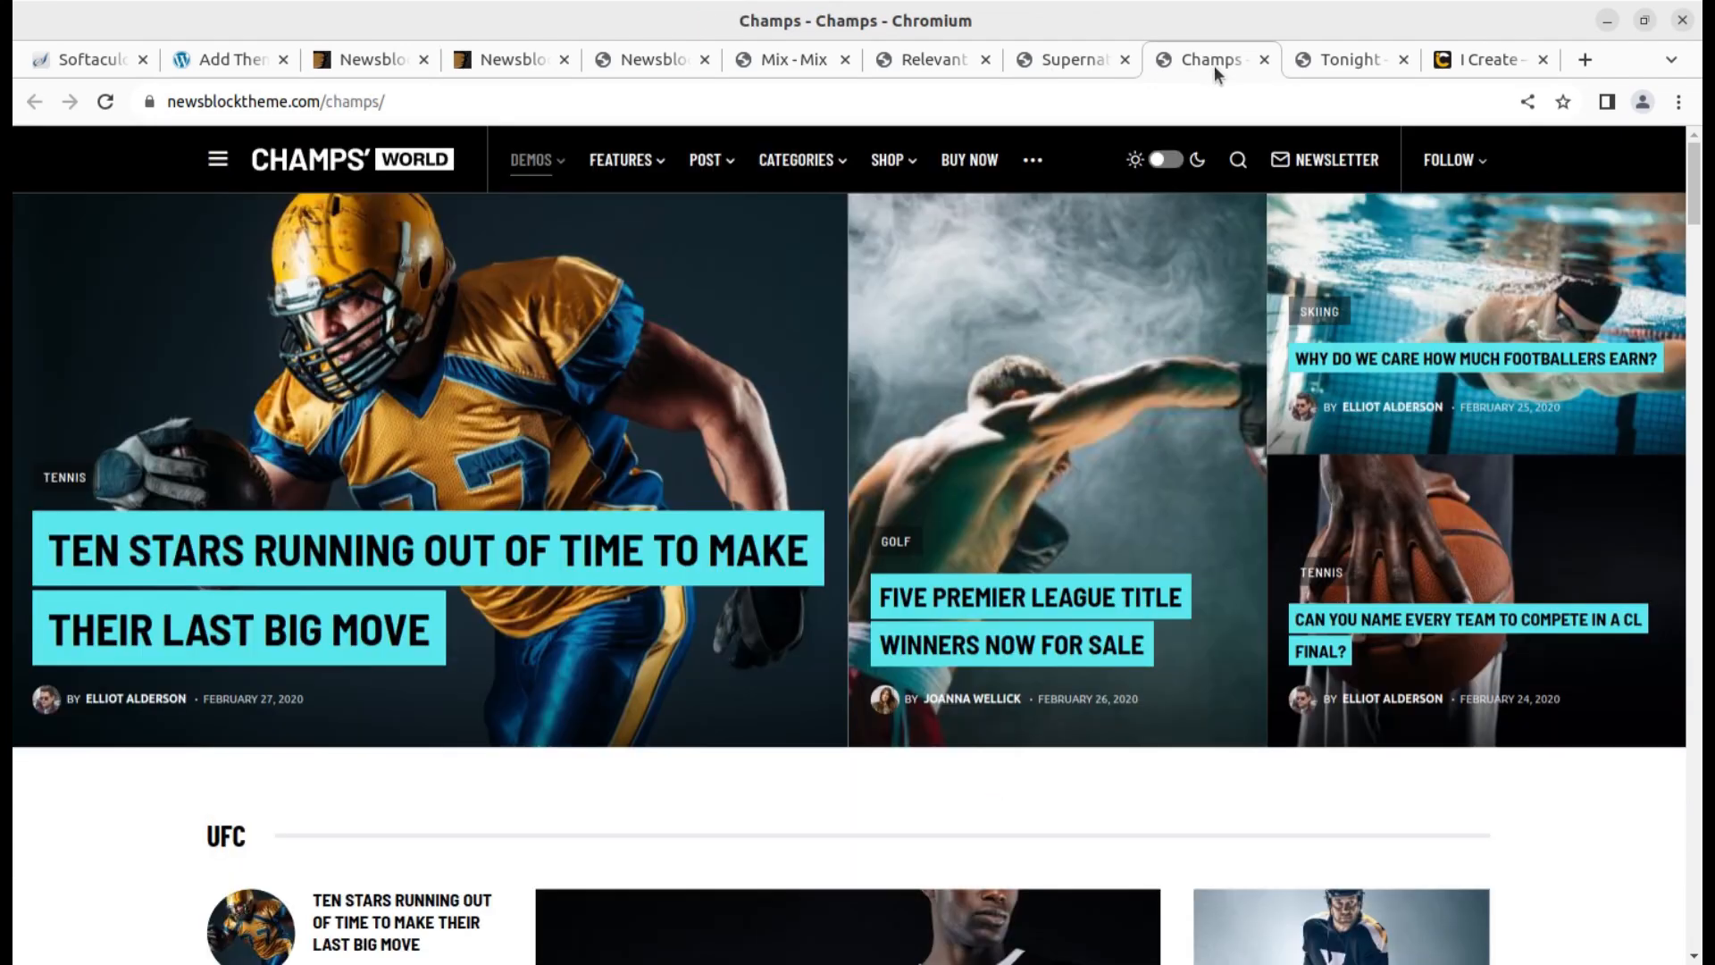
pyautogui.click(1333, 66)
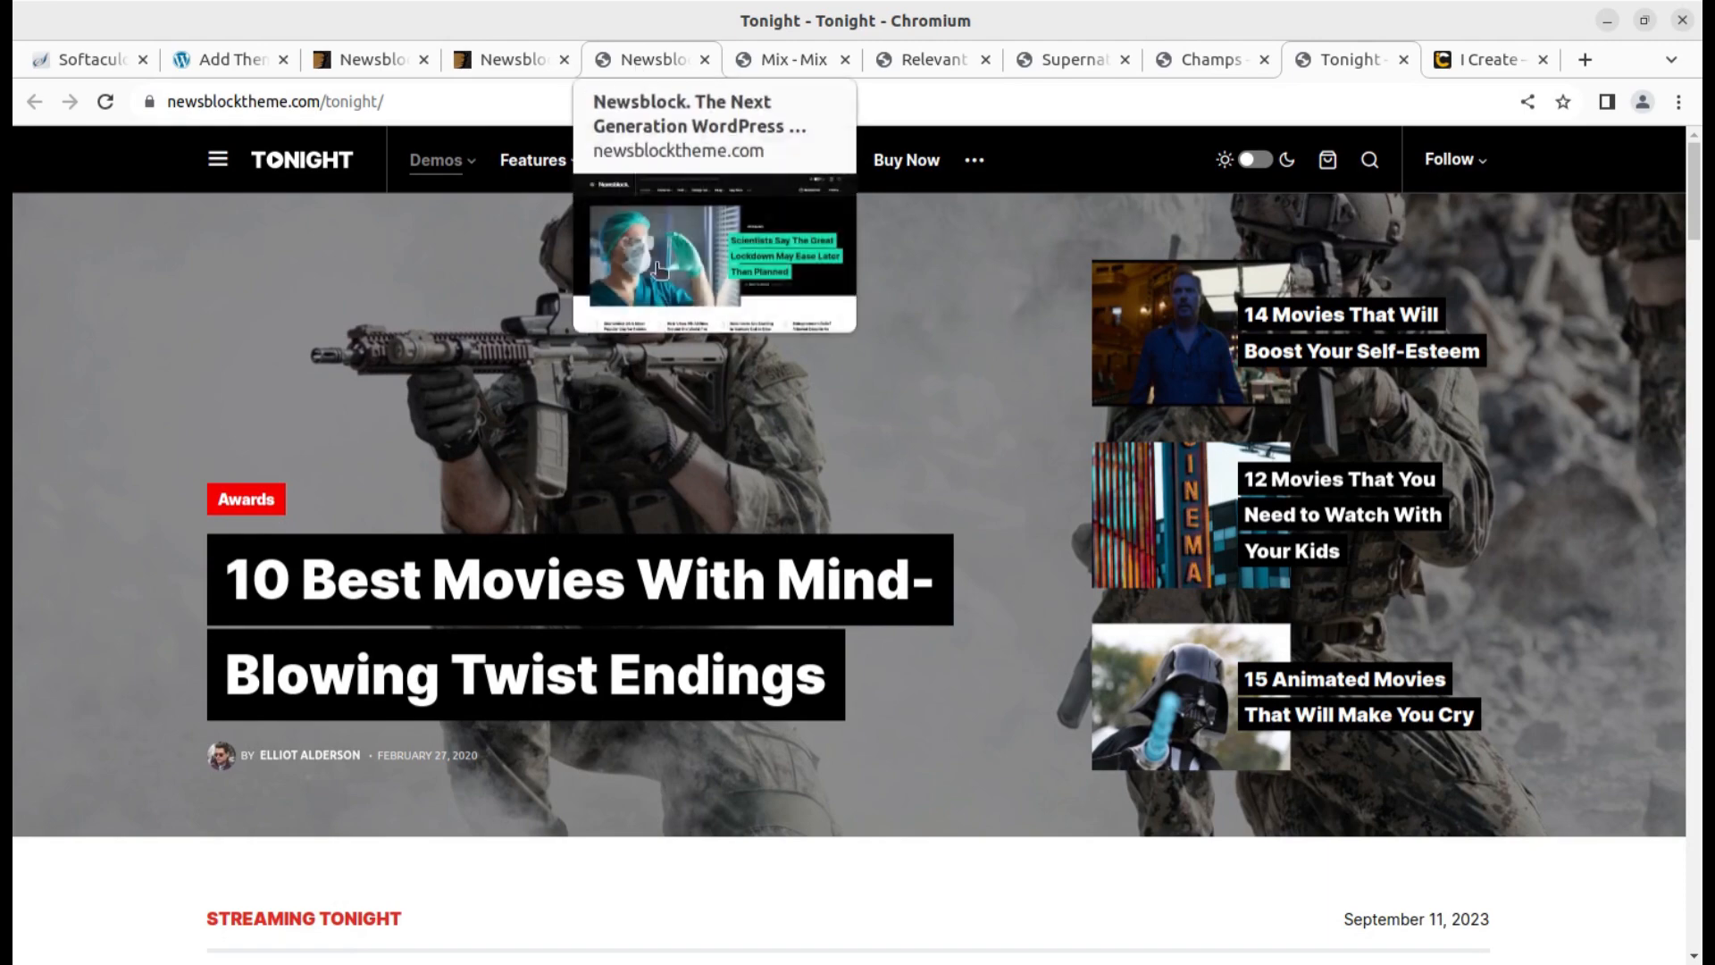
pyautogui.scroll(-5, 804, 590)
pyautogui.scroll(-1, 803, 588)
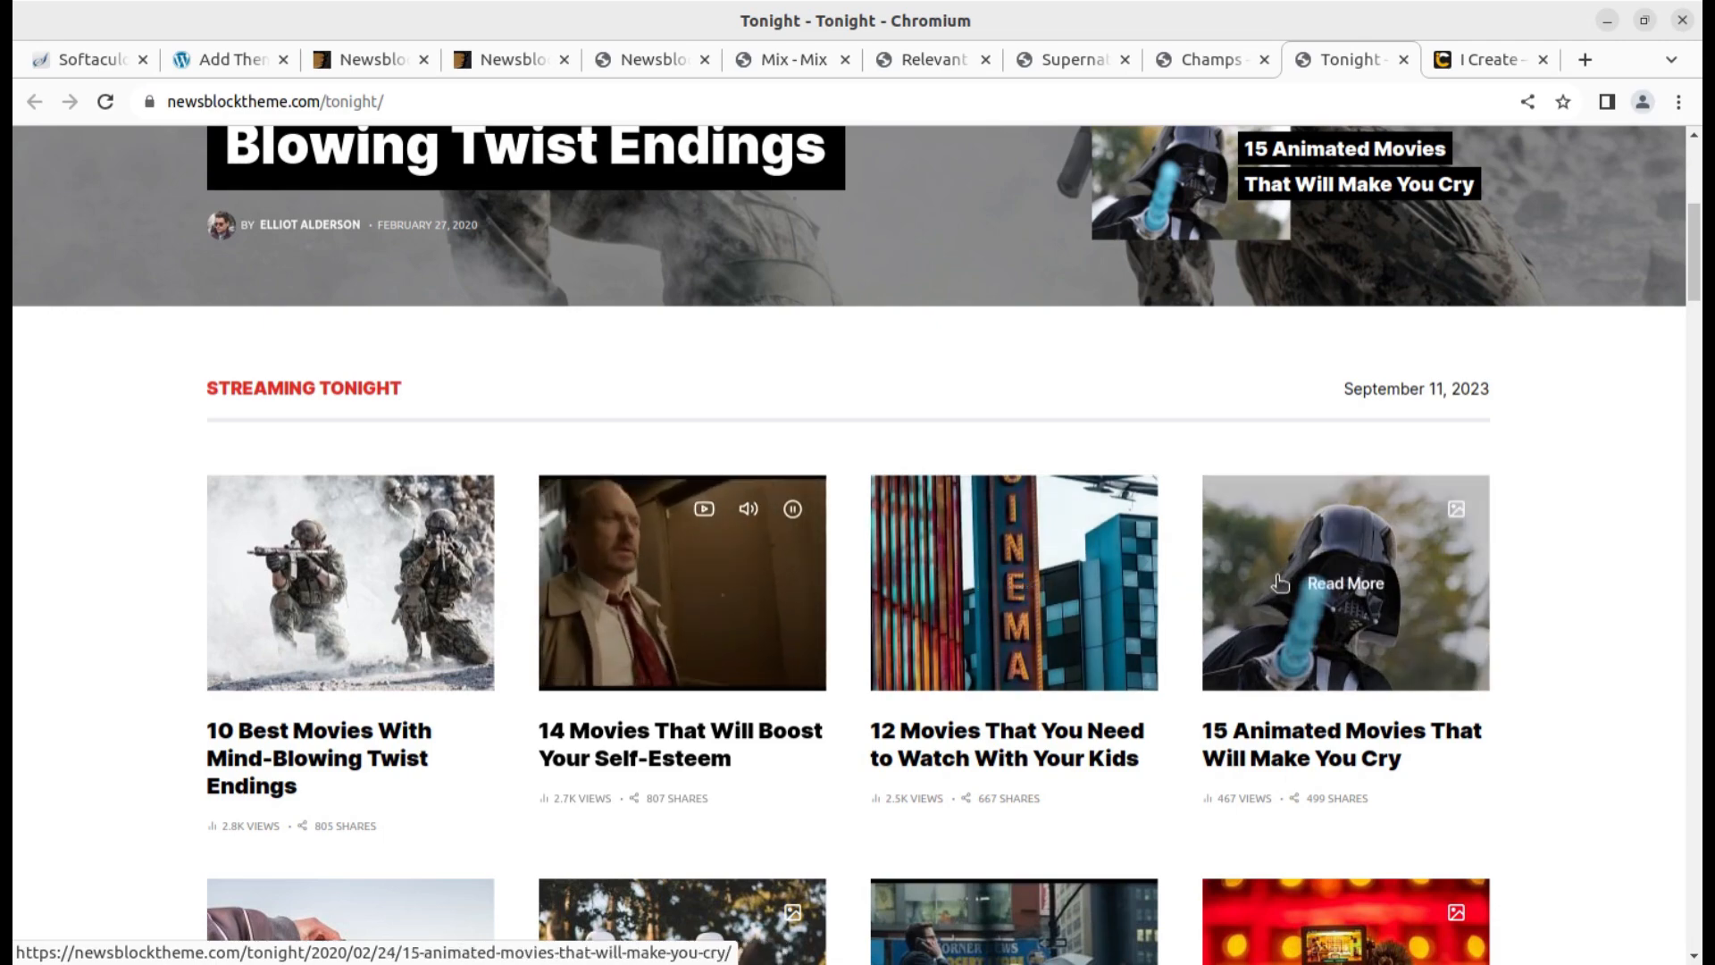
pyautogui.scroll(-6, 1268, 585)
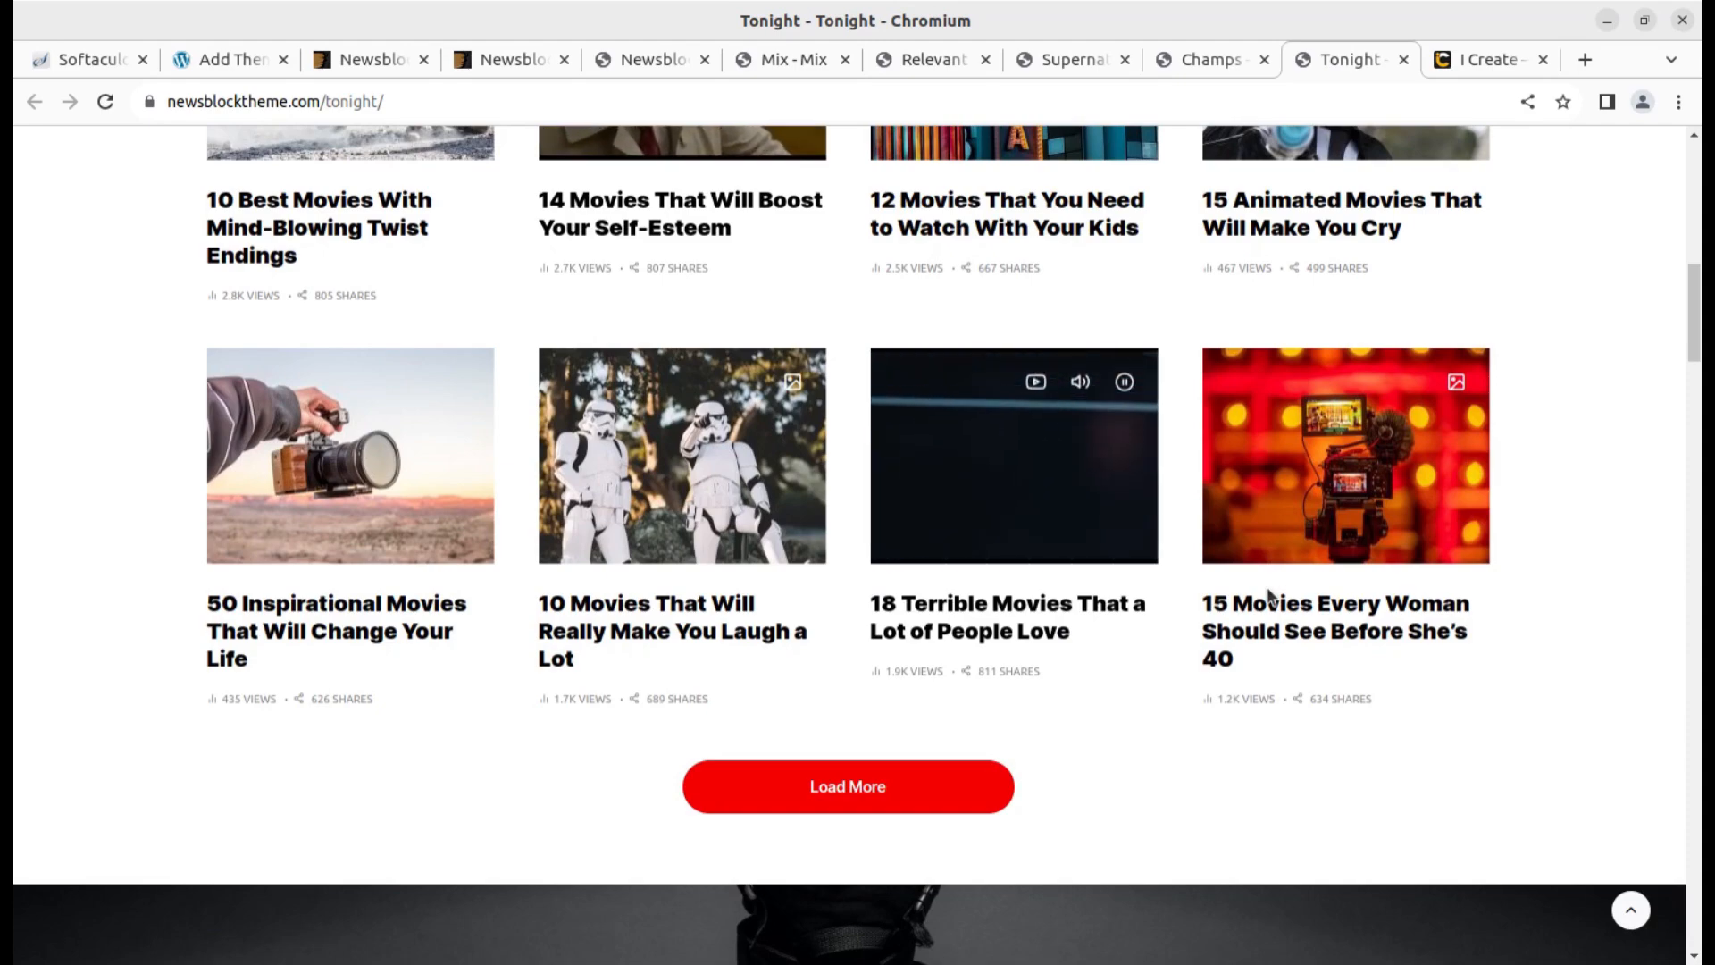
pyautogui.scroll(-12, 1242, 582)
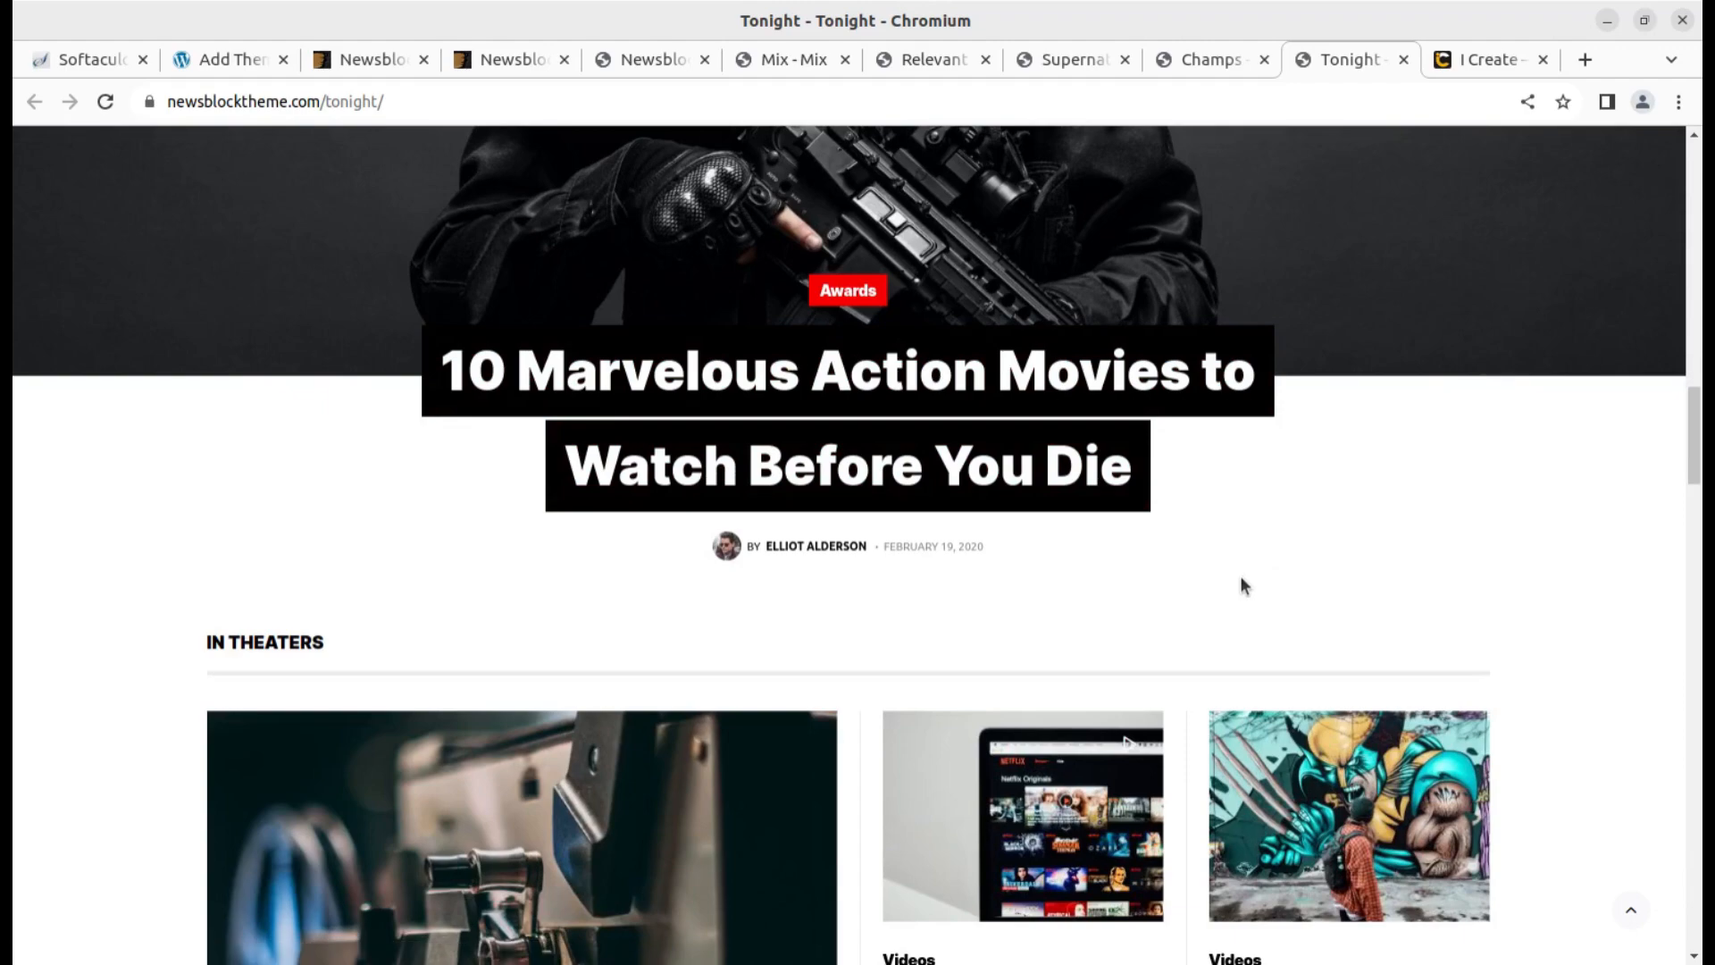
pyautogui.scroll(5, 1021, 470)
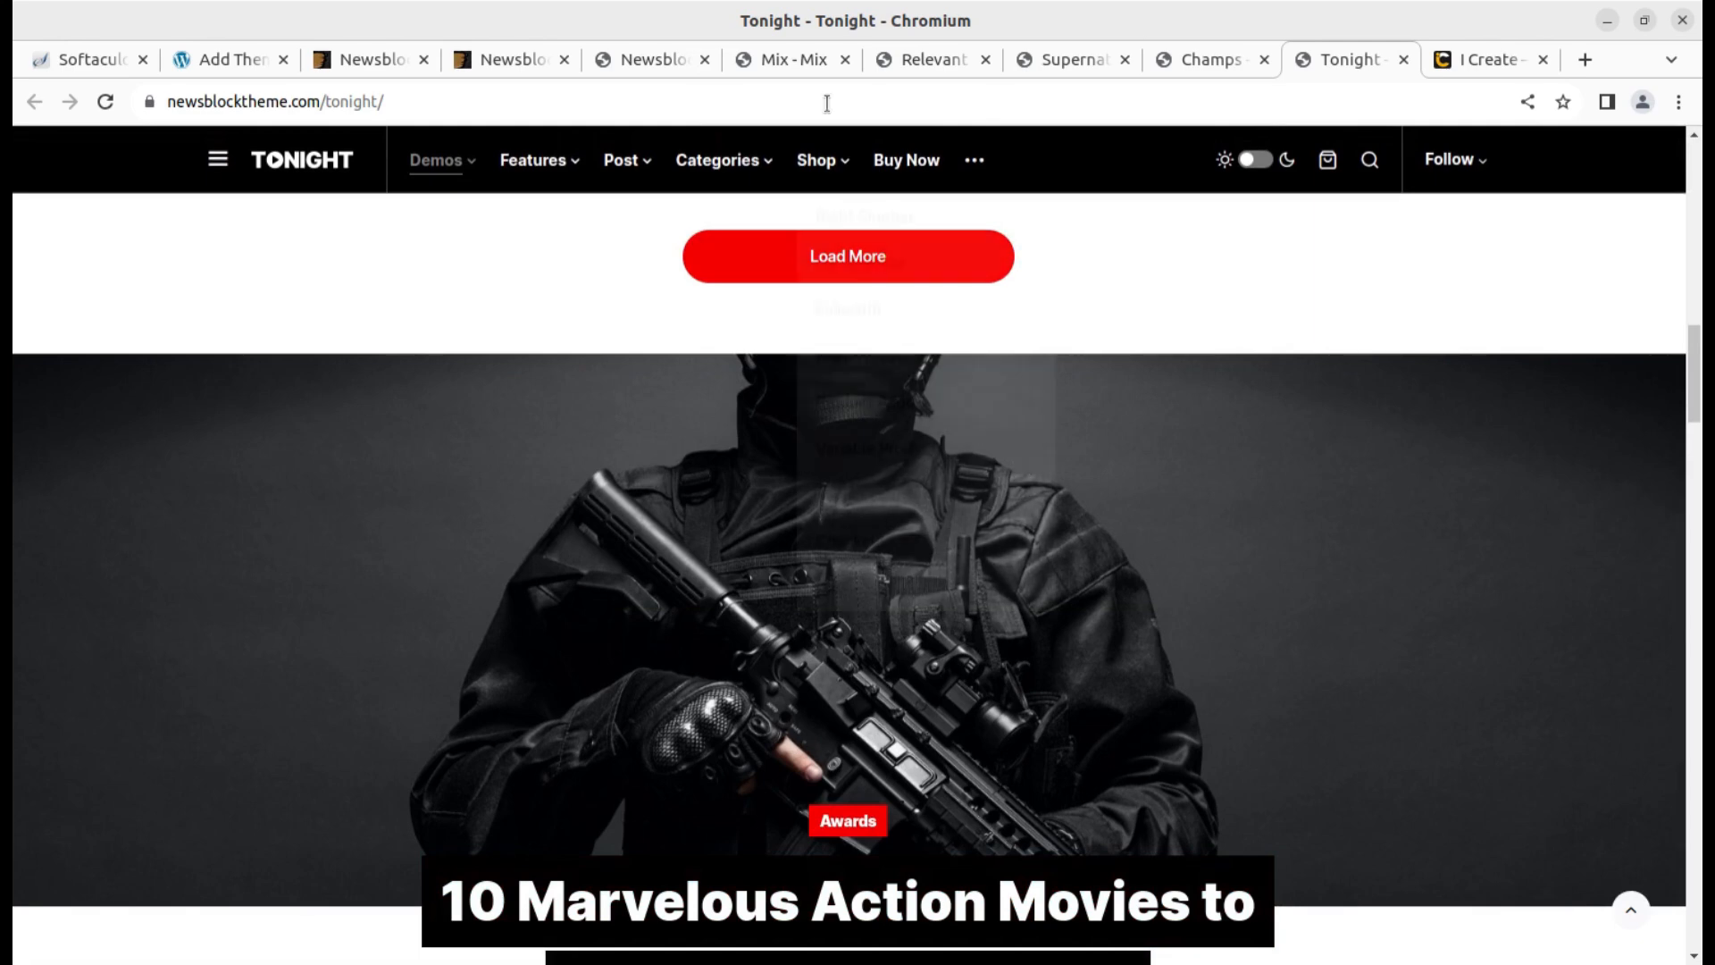
pyautogui.click(922, 62)
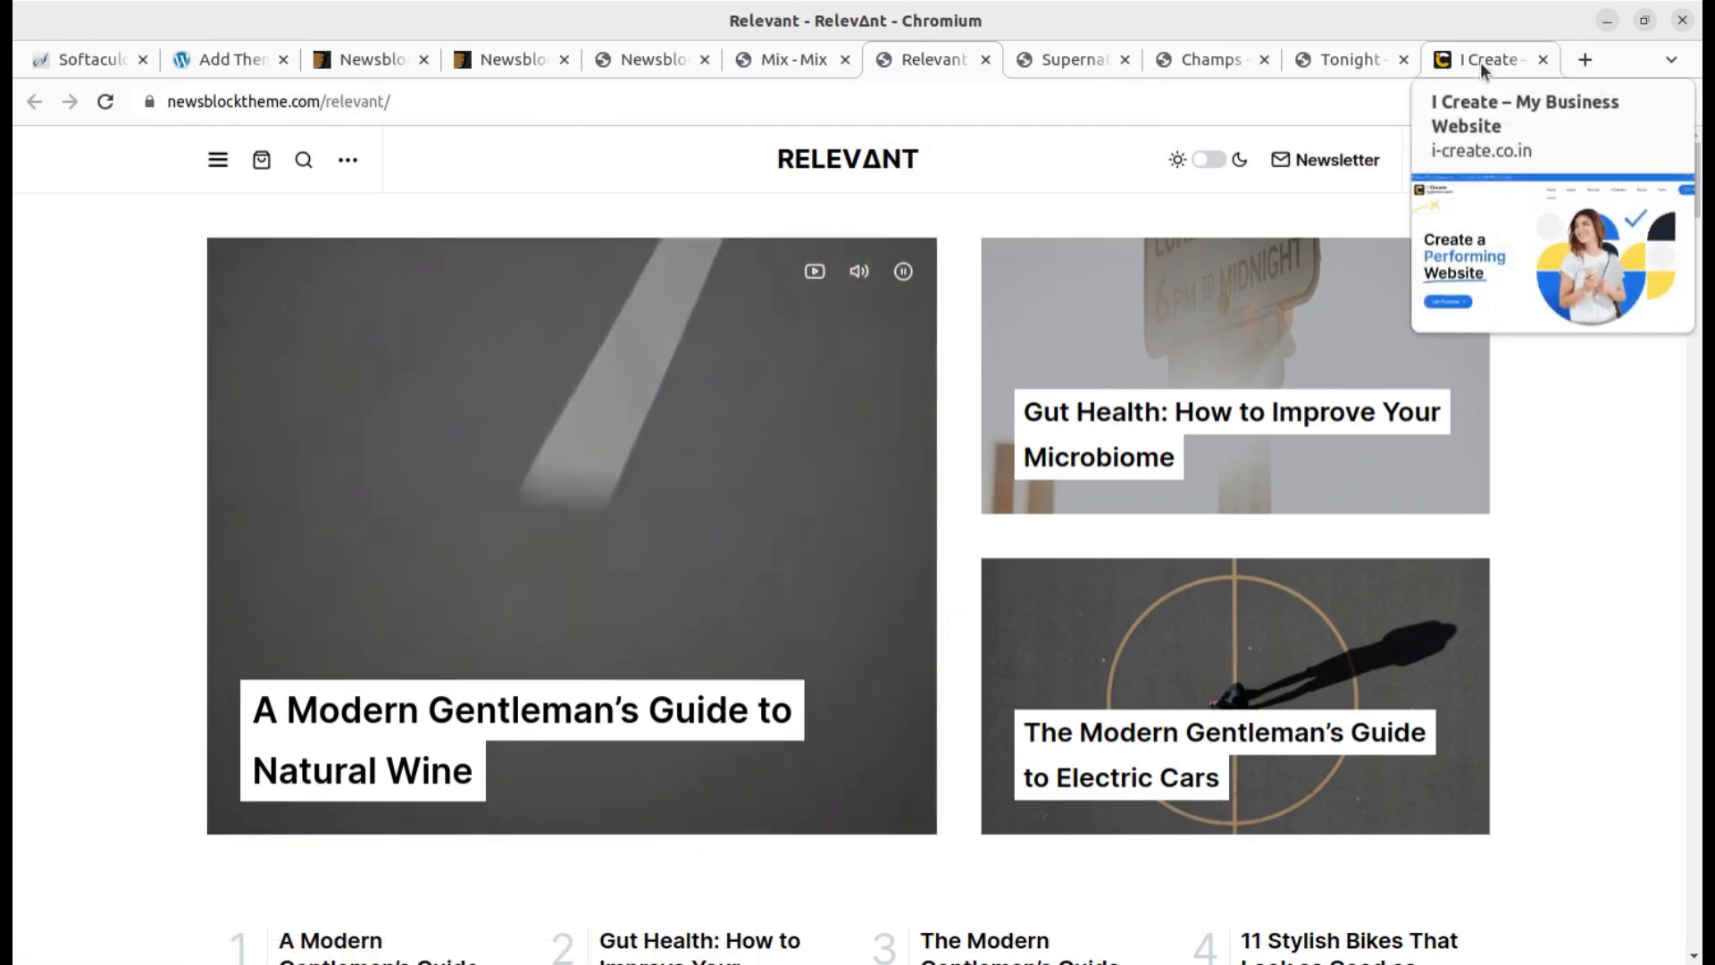
# Look over the i-Create website's home page, including the three service options under Flexibility & Features
pyautogui.click(1481, 62)
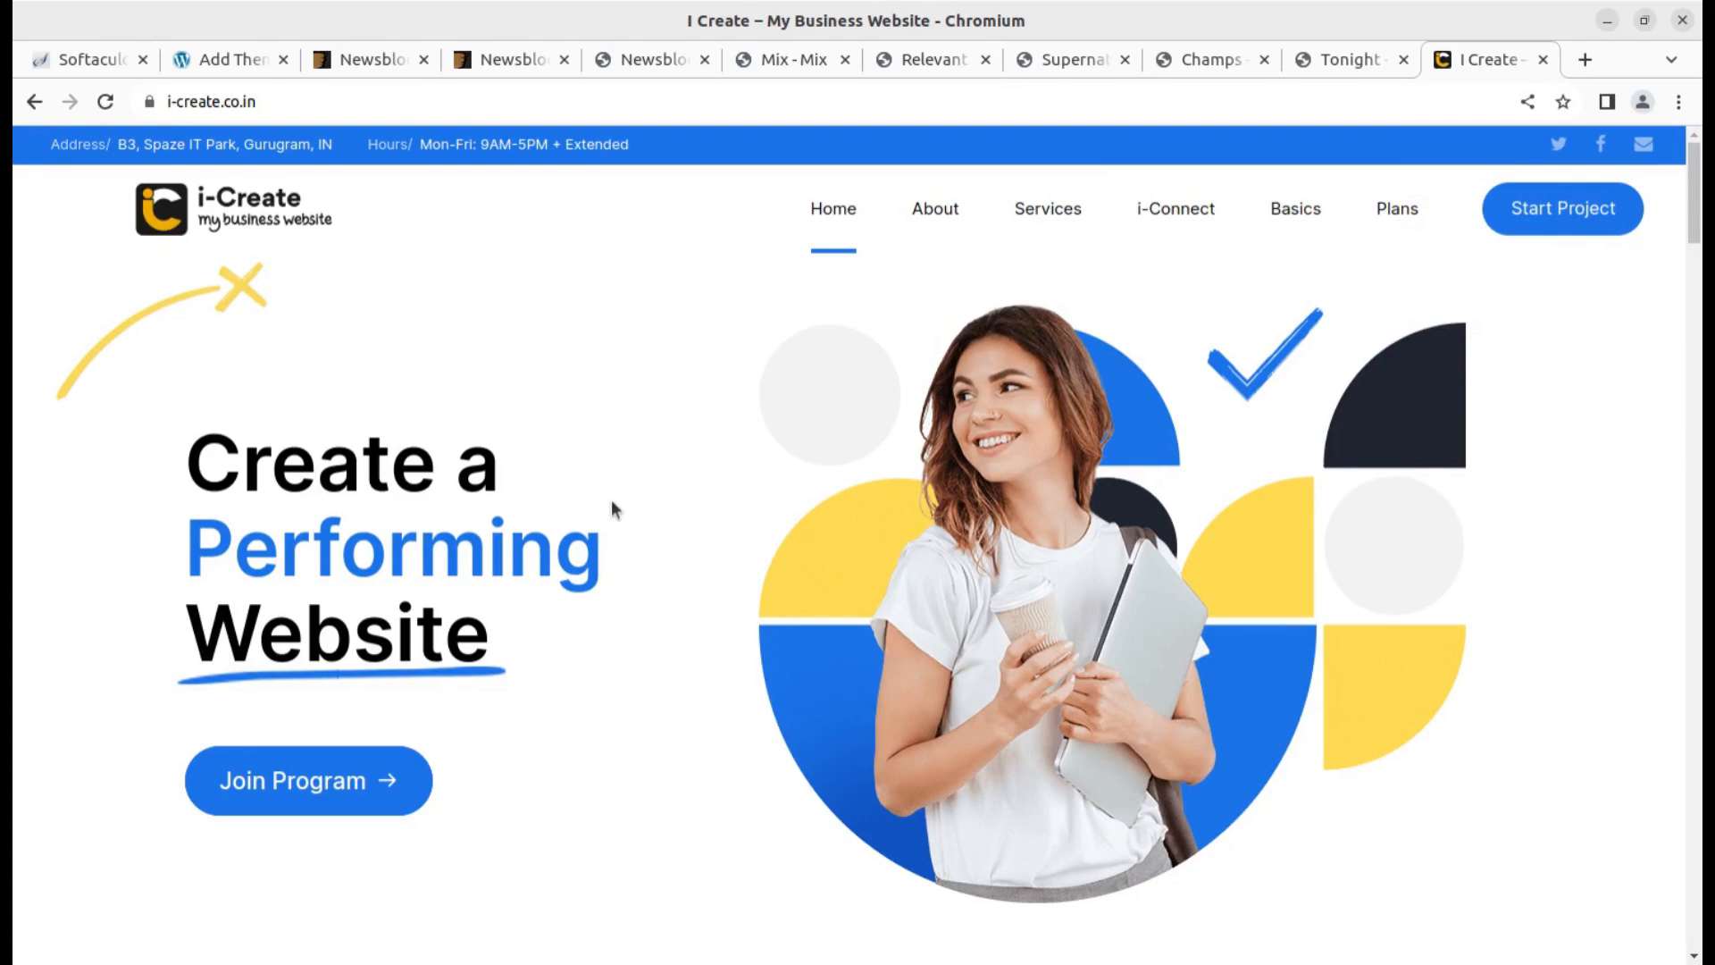
pyautogui.scroll(-3, 610, 510)
pyautogui.scroll(-3, 613, 513)
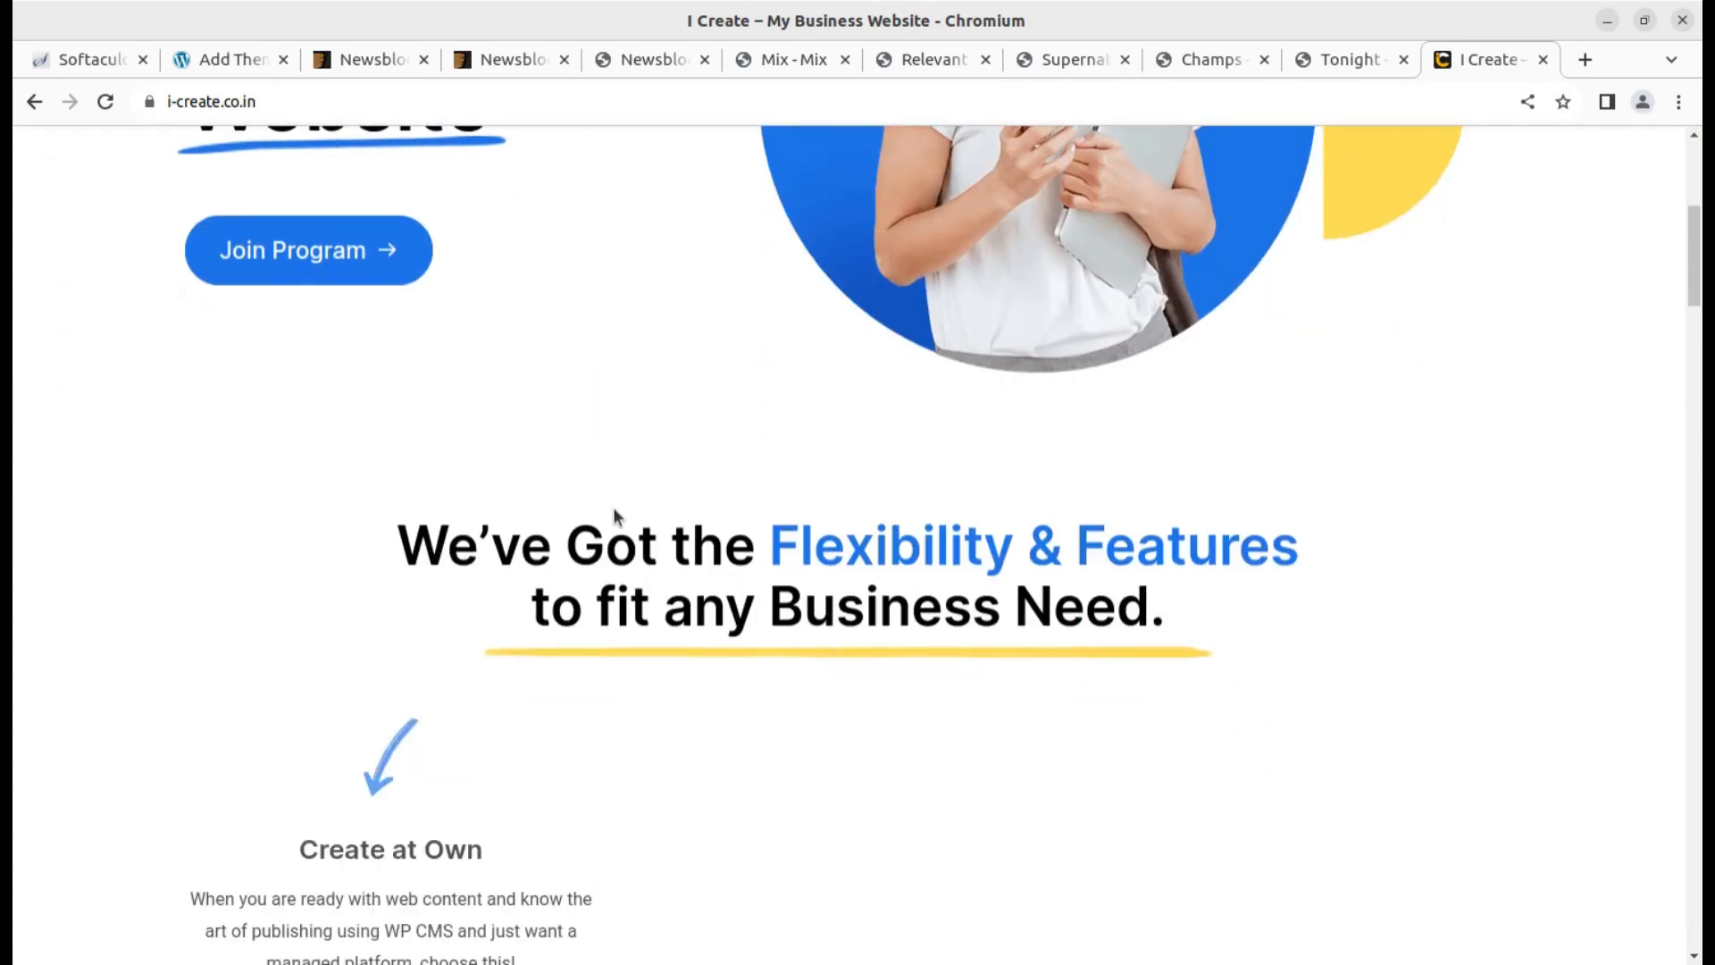
pyautogui.scroll(-3, 613, 515)
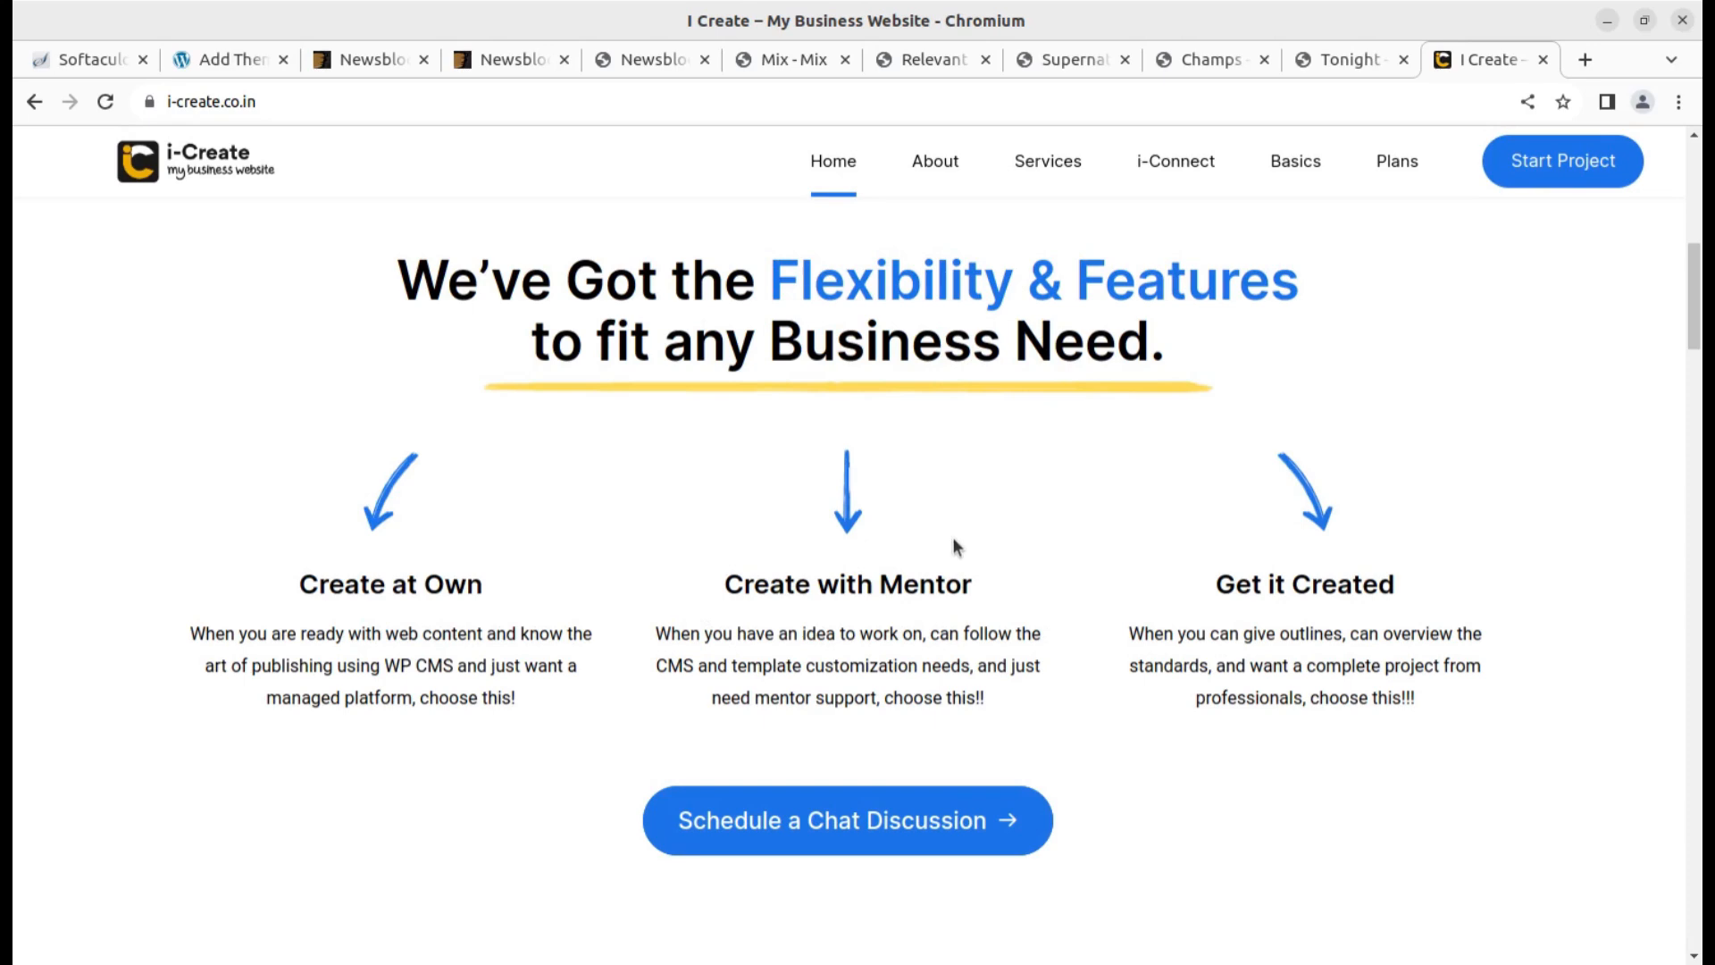
pyautogui.scroll(6, 952, 538)
pyautogui.scroll(1, 953, 545)
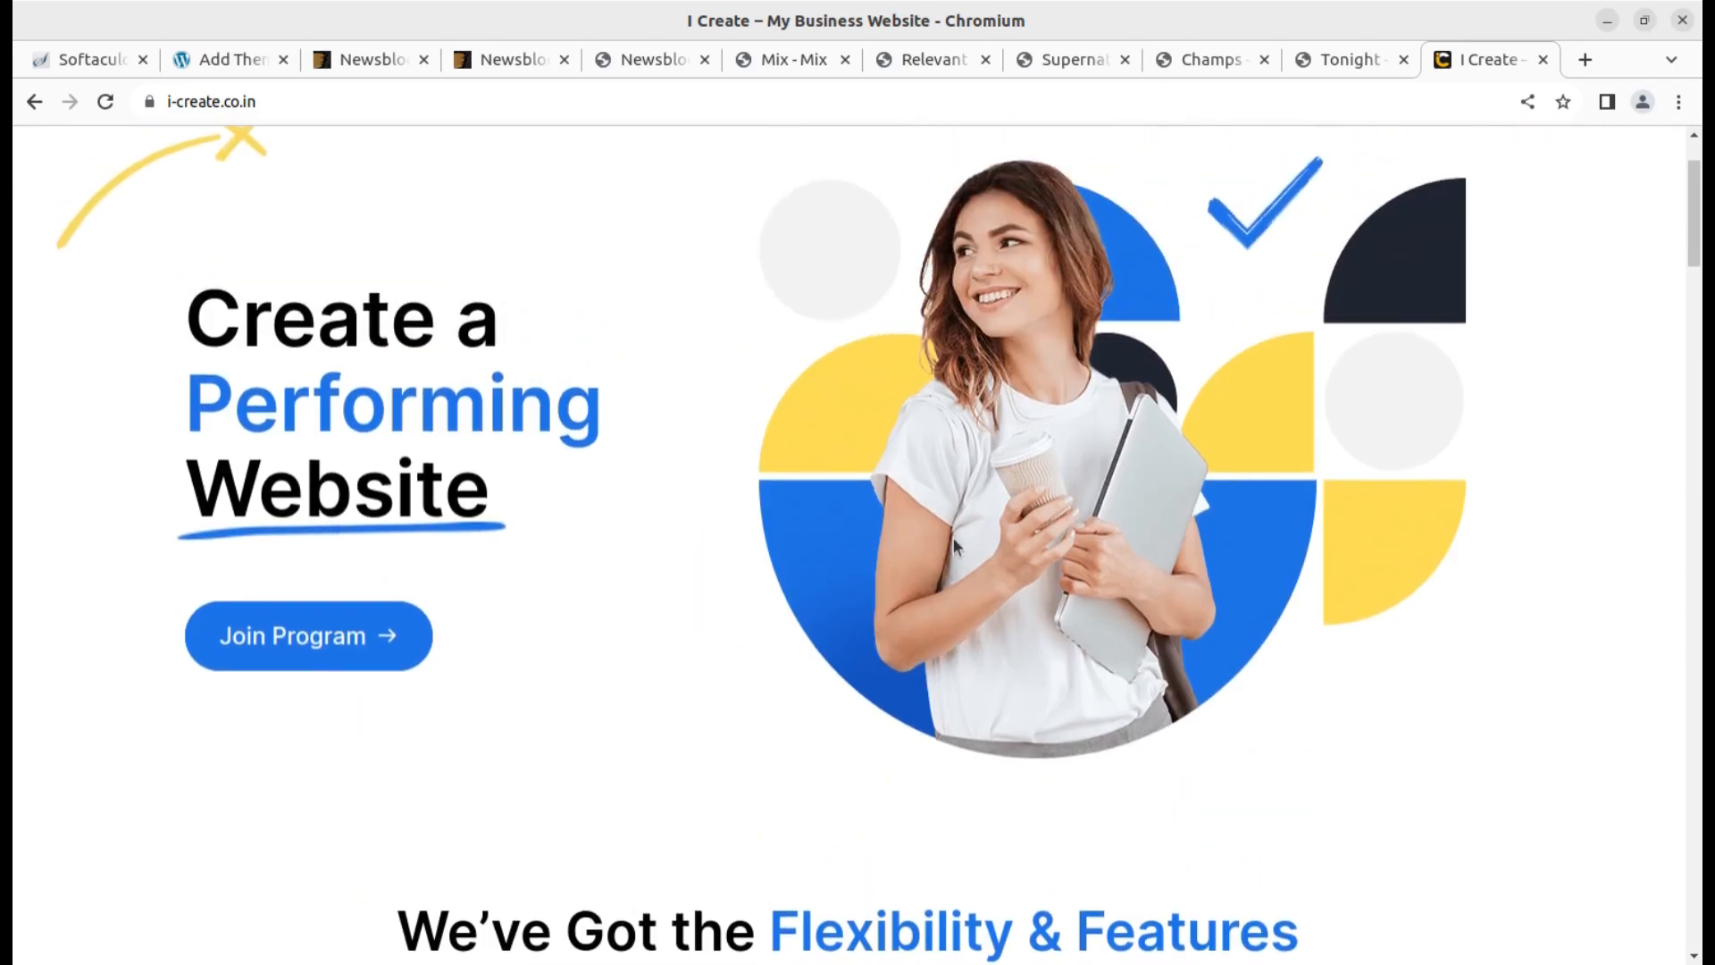
pyautogui.scroll(1, 954, 545)
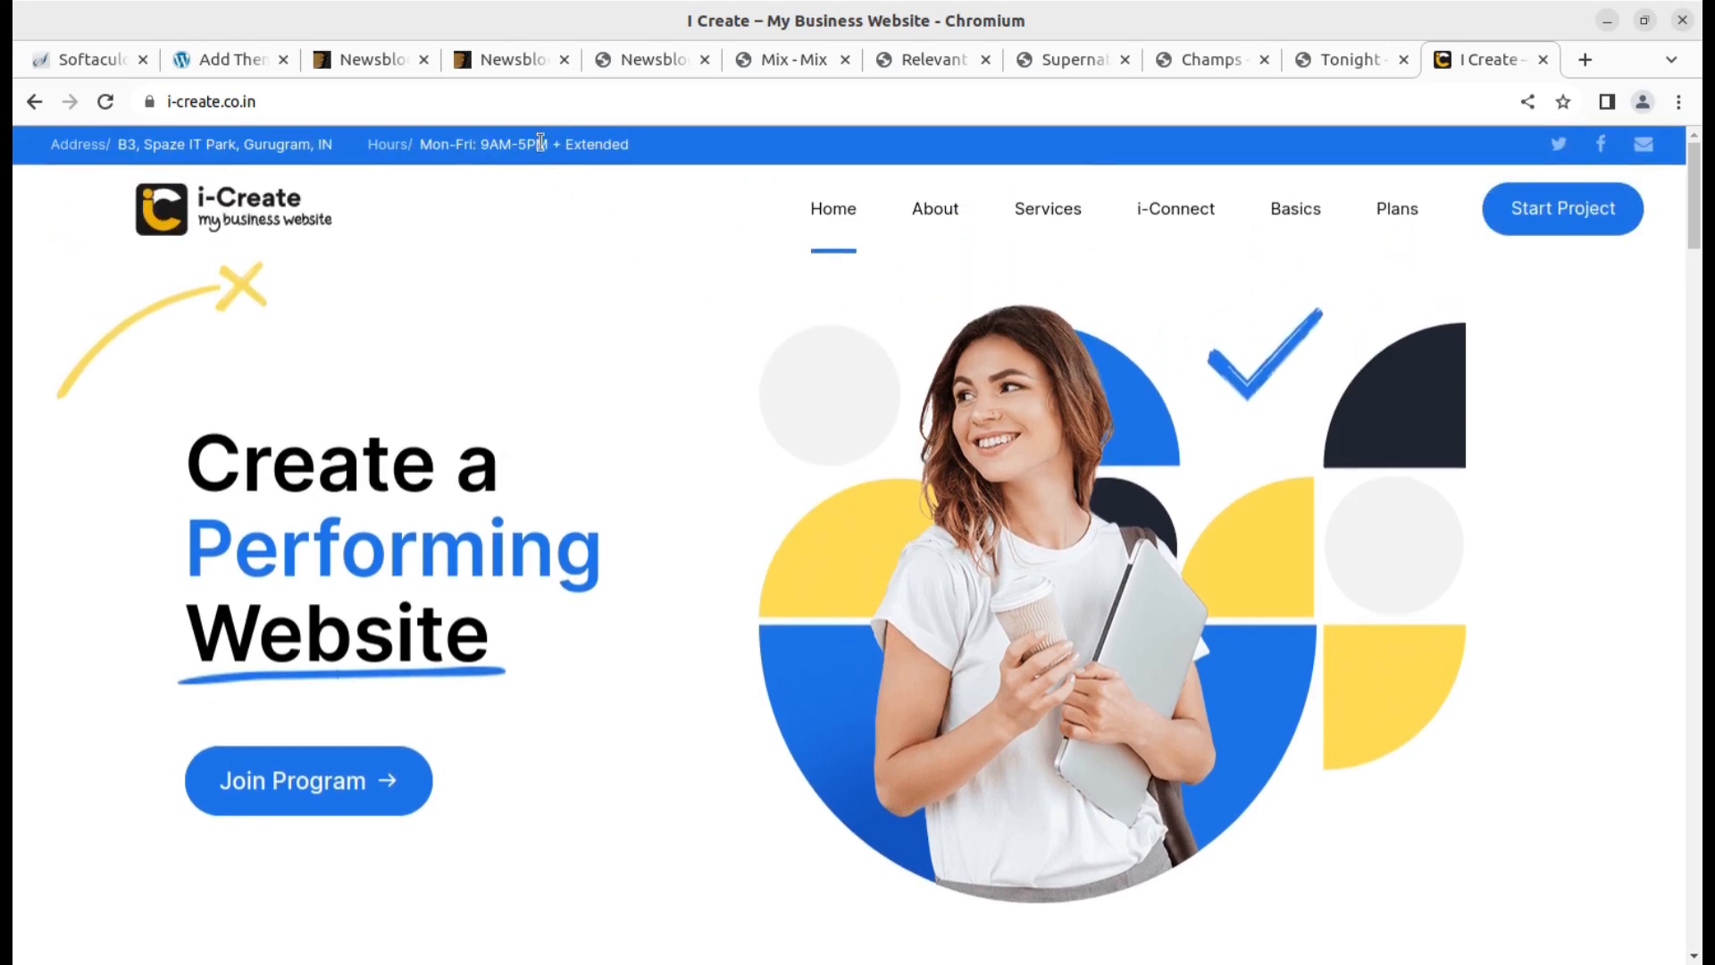
# On the Newsblock ThemeForest page, highlight "News & Magazine" in the title and examine the Pre-Build Demos section
pyautogui.click(348, 59)
pyautogui.click(249, 441)
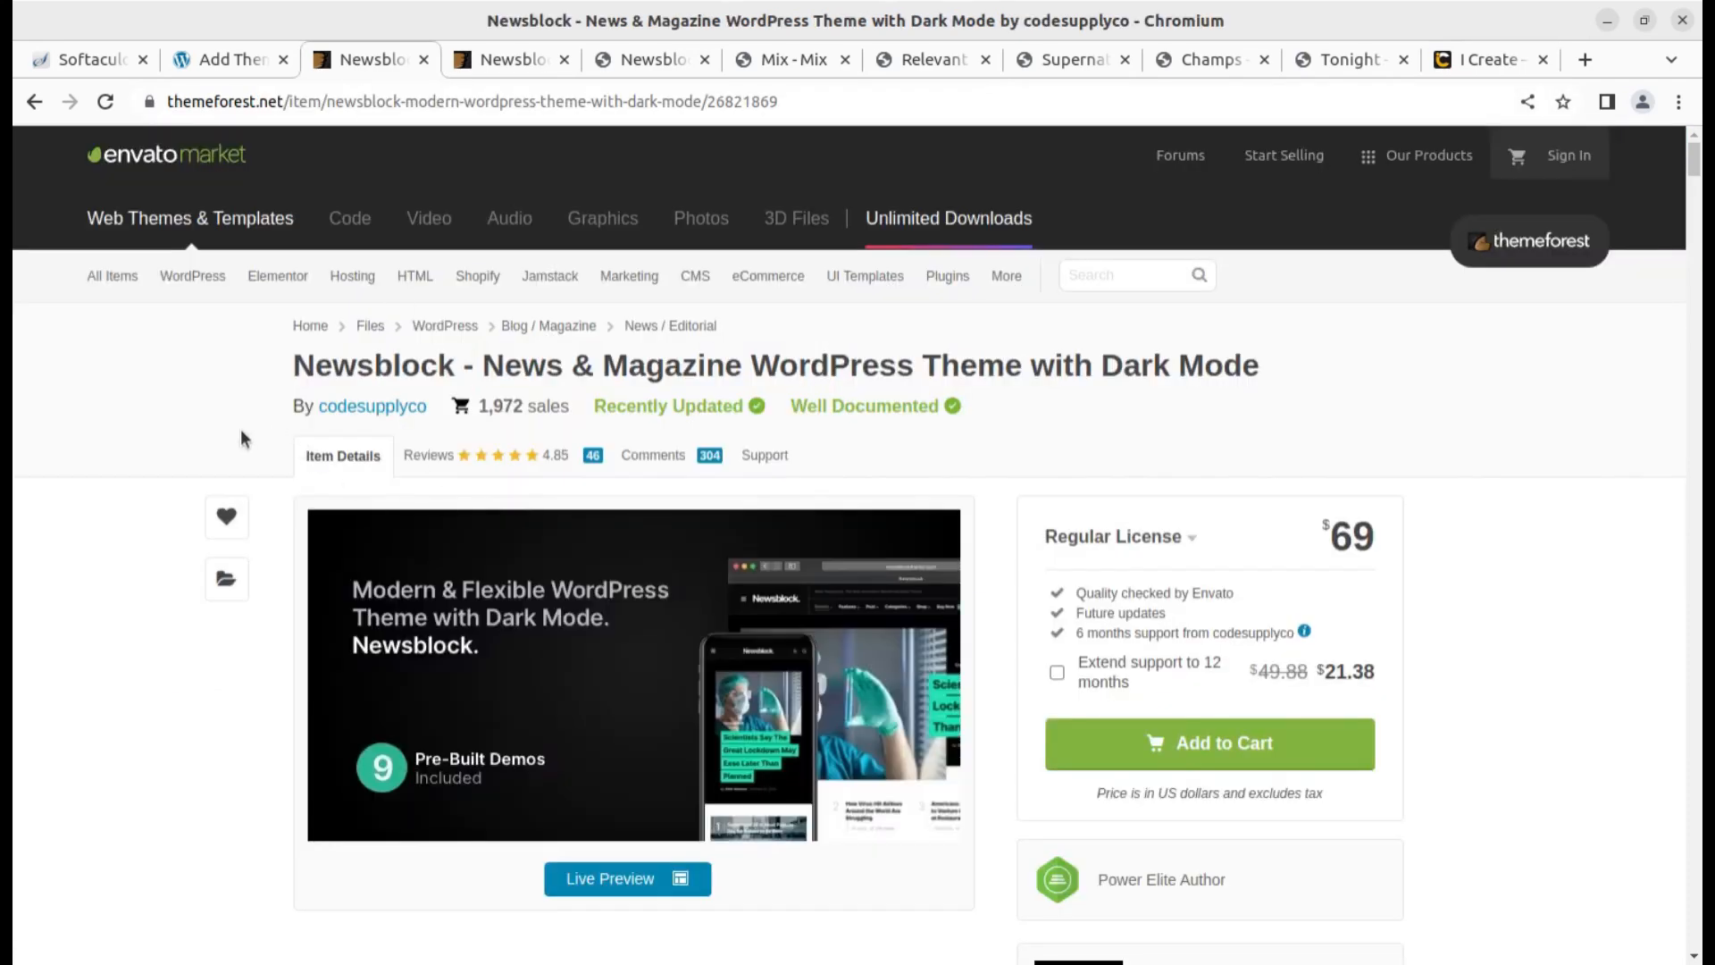
pyautogui.moveTo(295, 366); pyautogui.dragTo(733, 360)
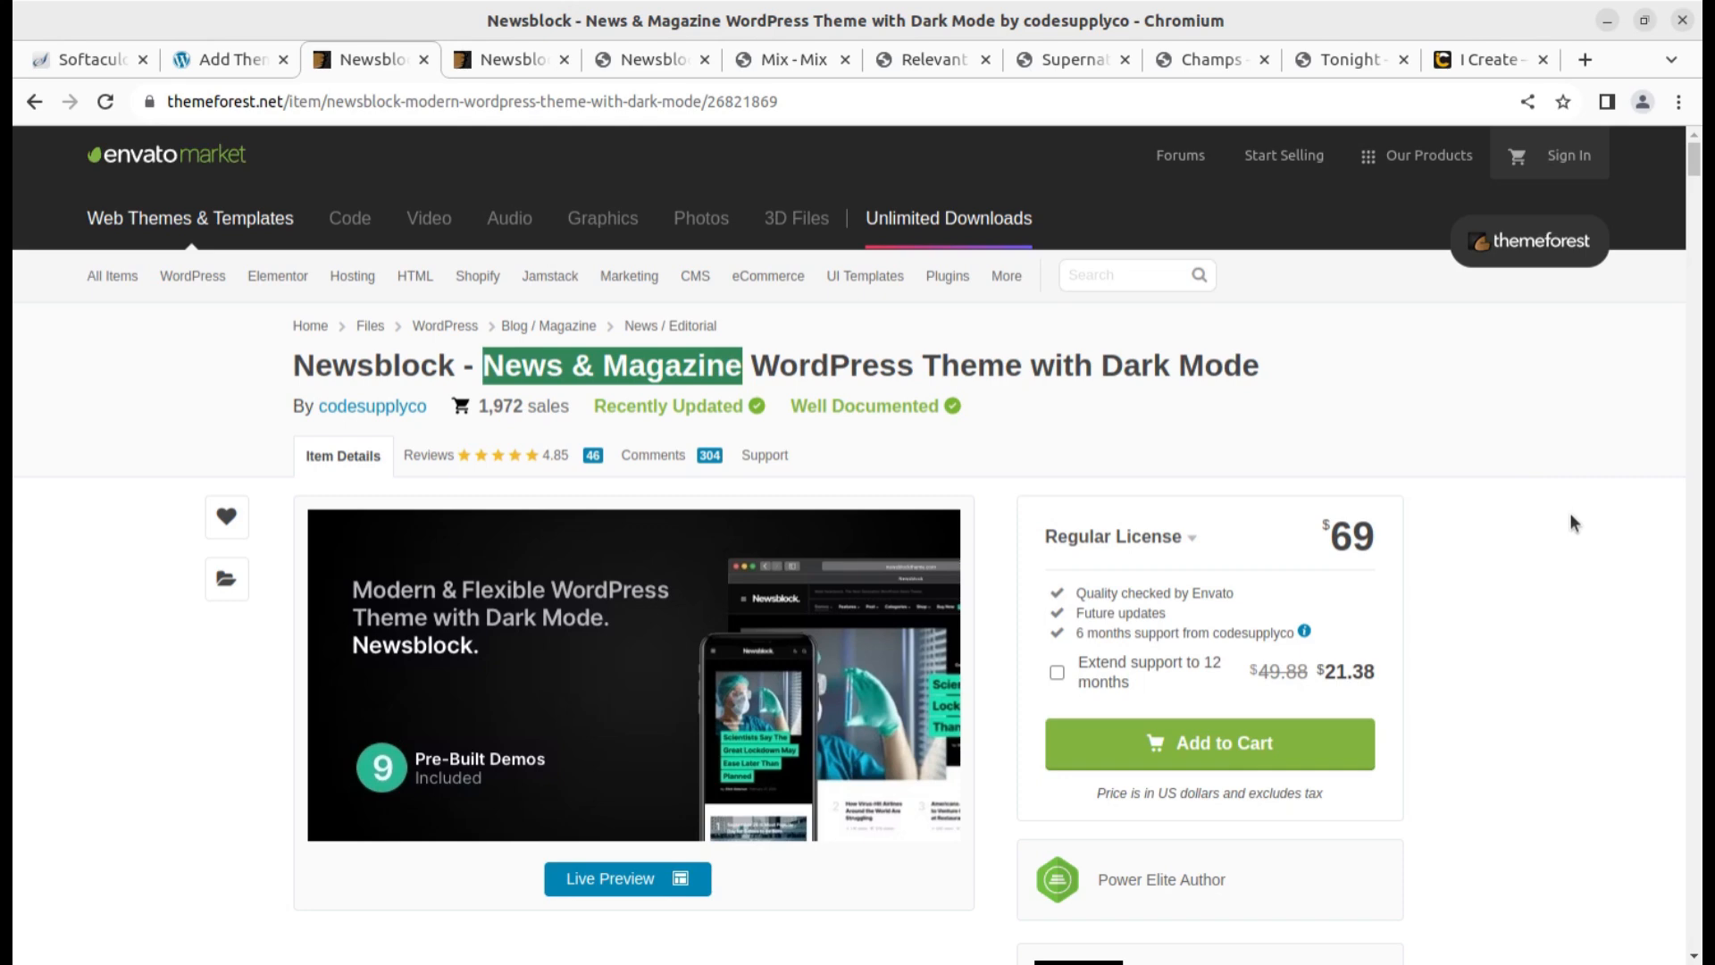
pyautogui.scroll(-3, 1565, 521)
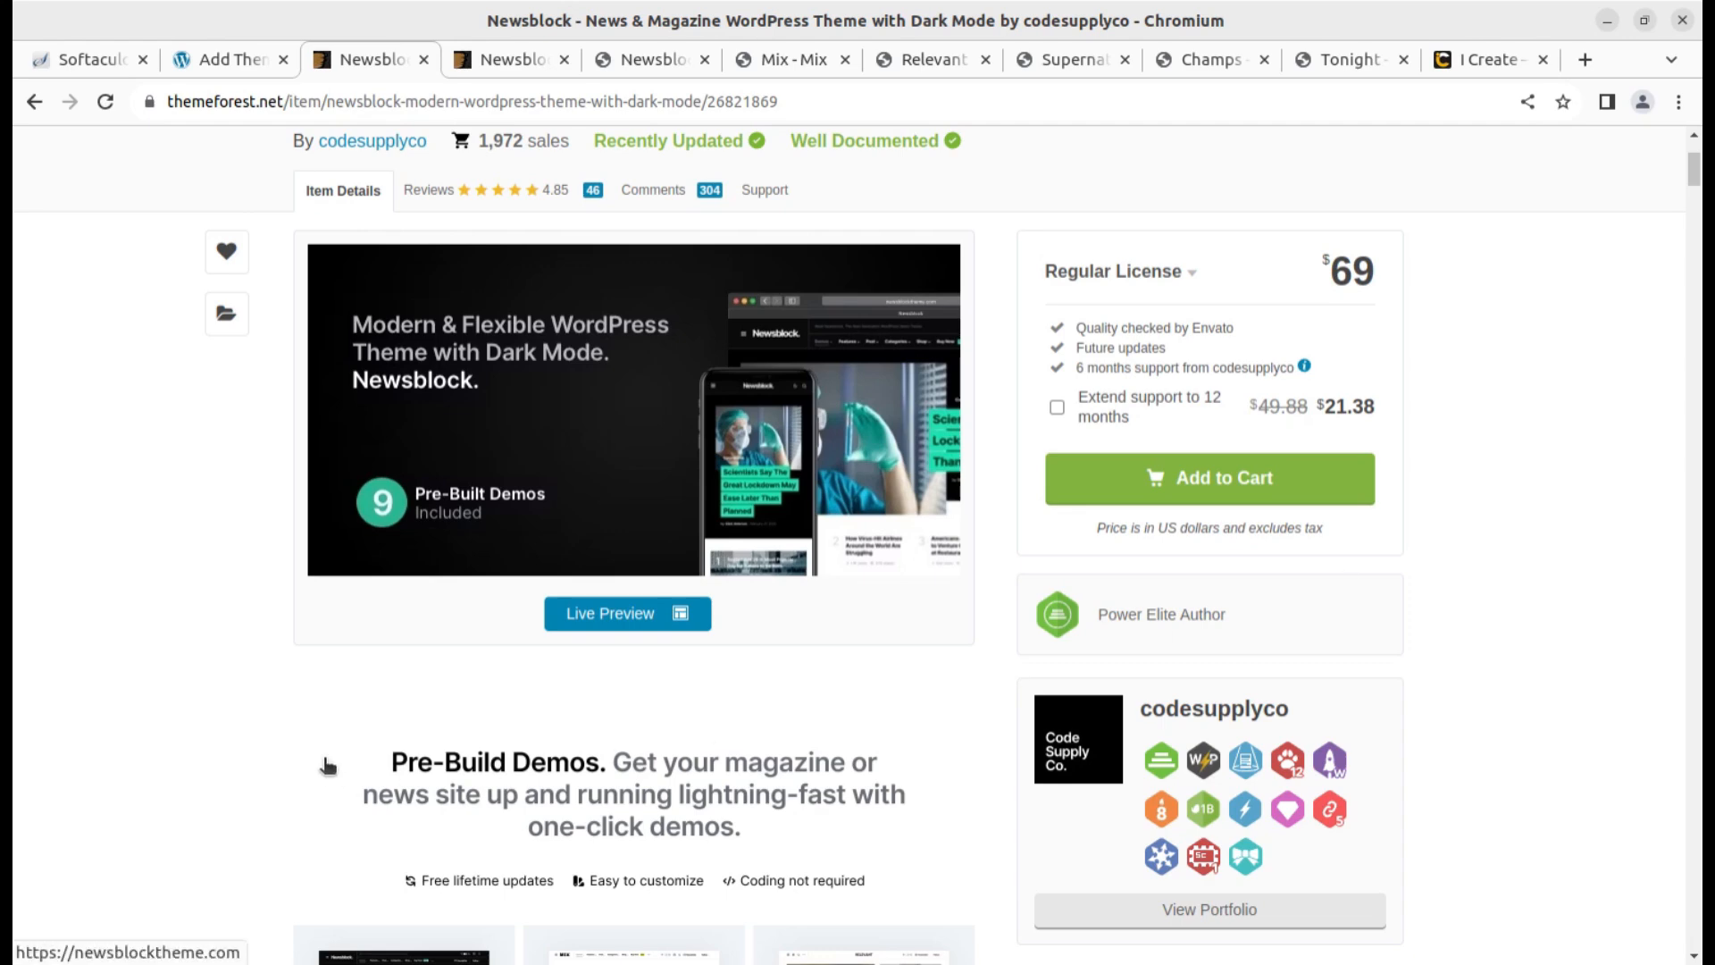
pyautogui.scroll(-3, 330, 767)
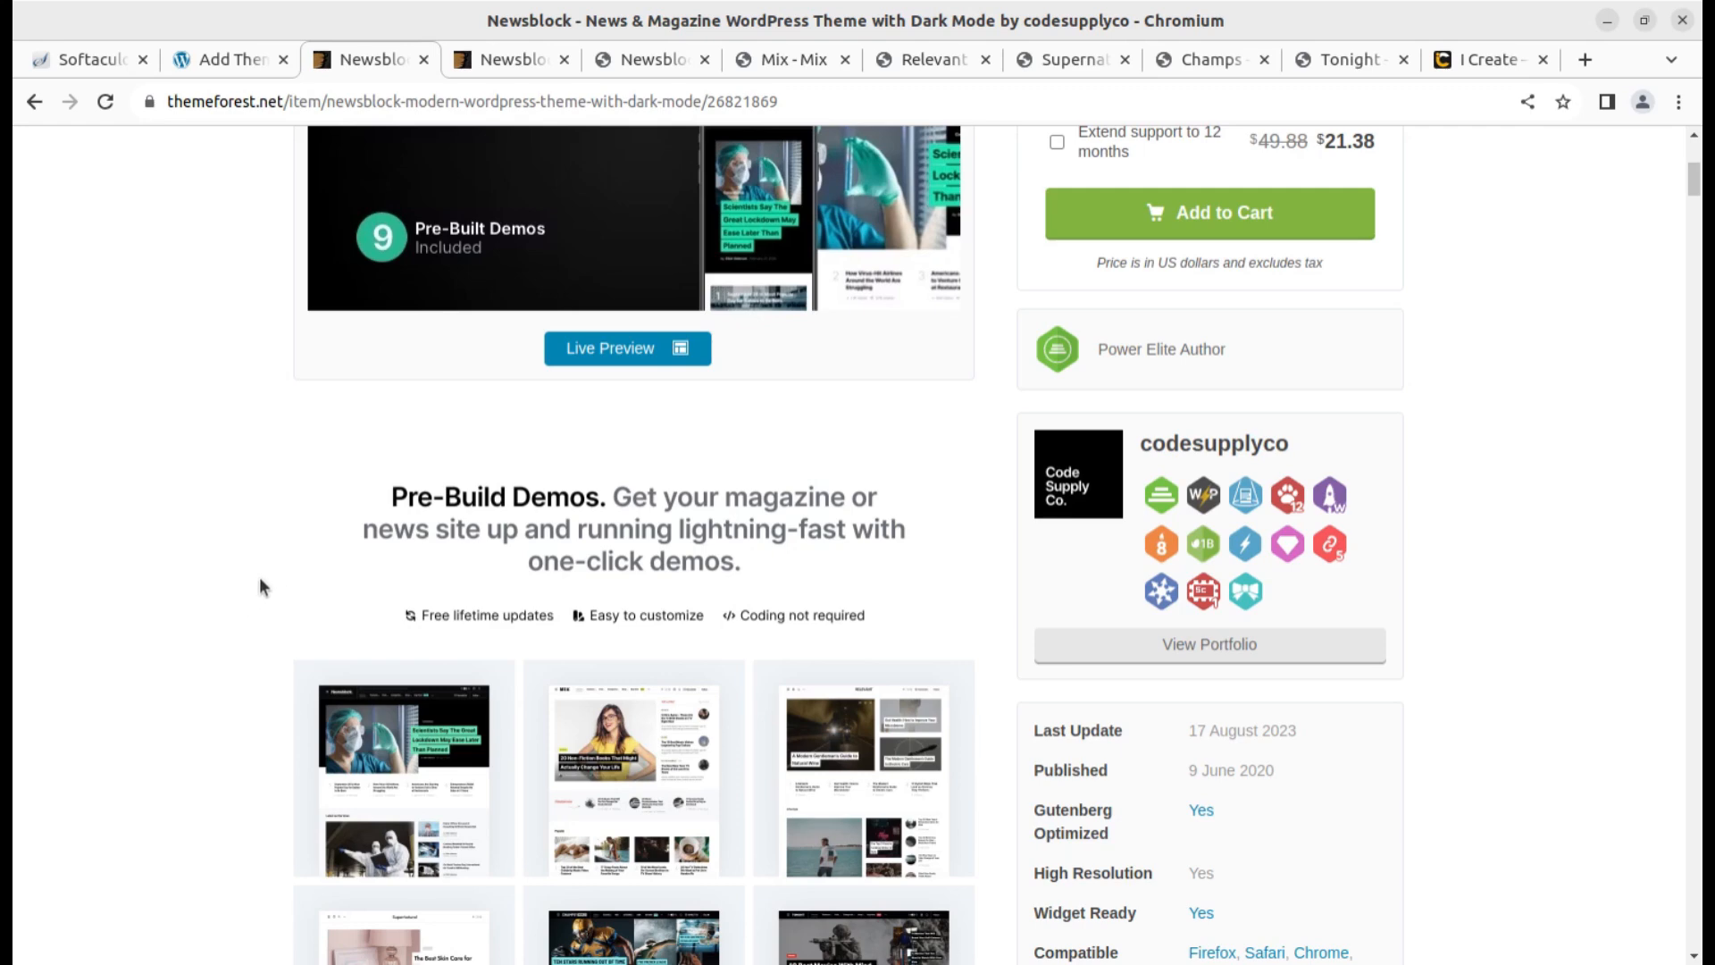
pyautogui.scroll(-2, 260, 586)
# Examine the pre-built demo thumbnails and their categories in the Newsblock full-screen preview, from world news to gadgets
pyautogui.click(494, 70)
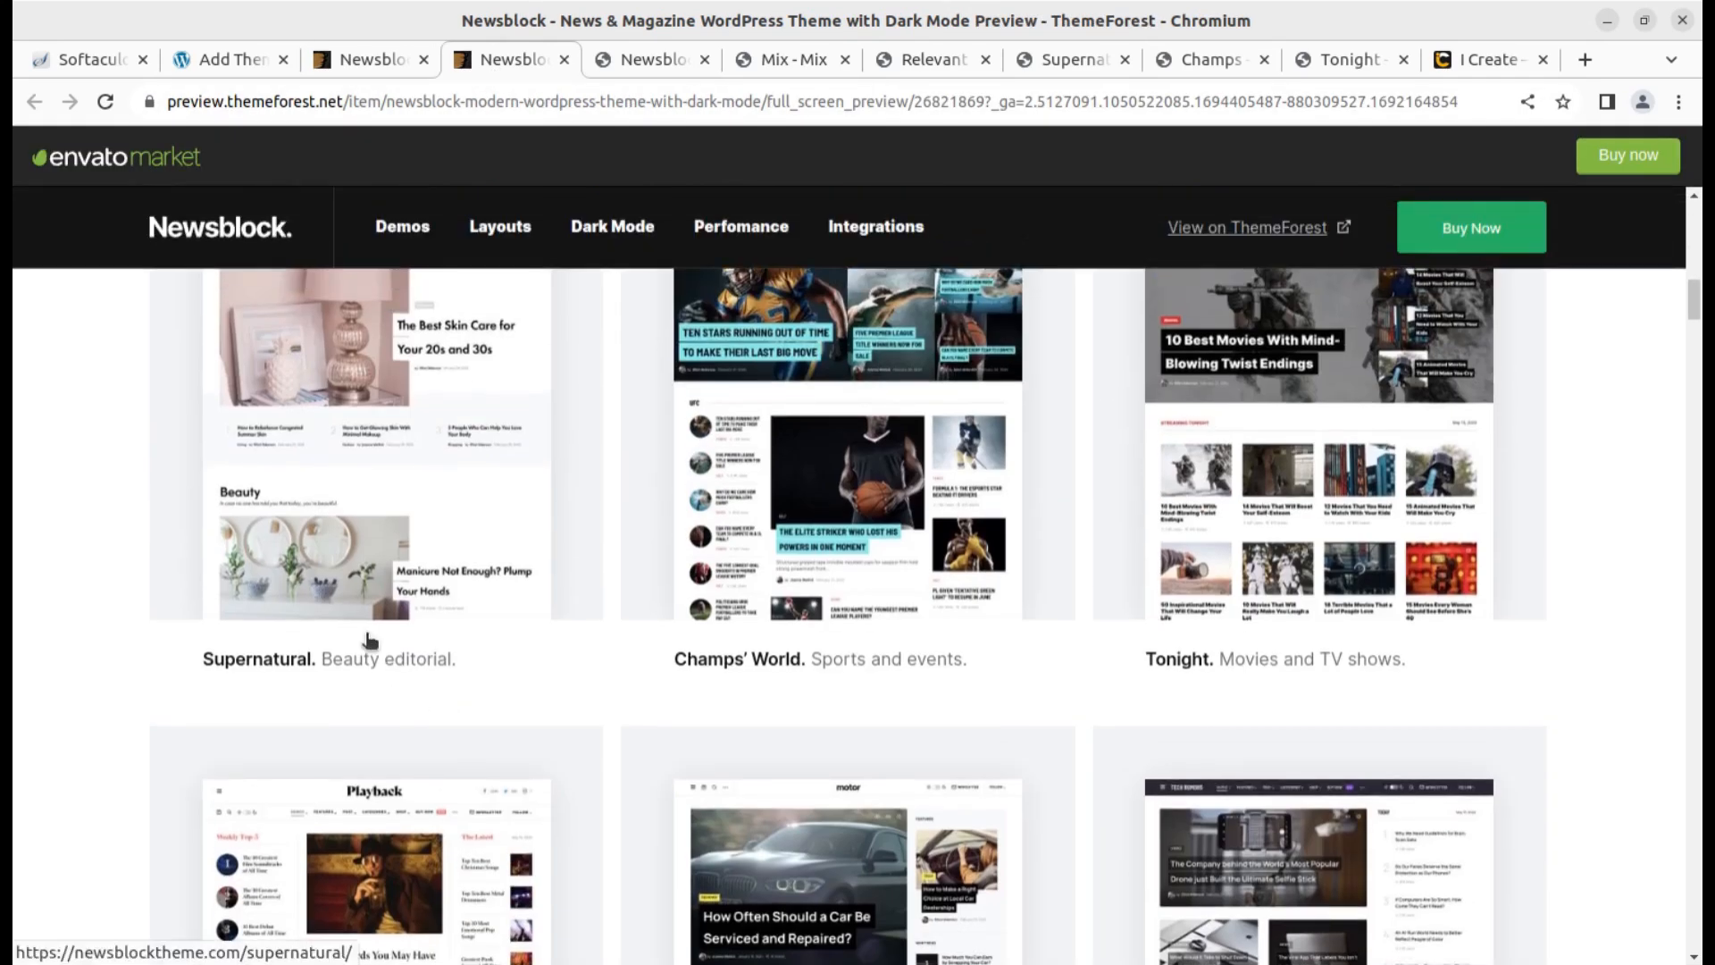
pyautogui.scroll(10, 402, 706)
pyautogui.scroll(-4, 456, 642)
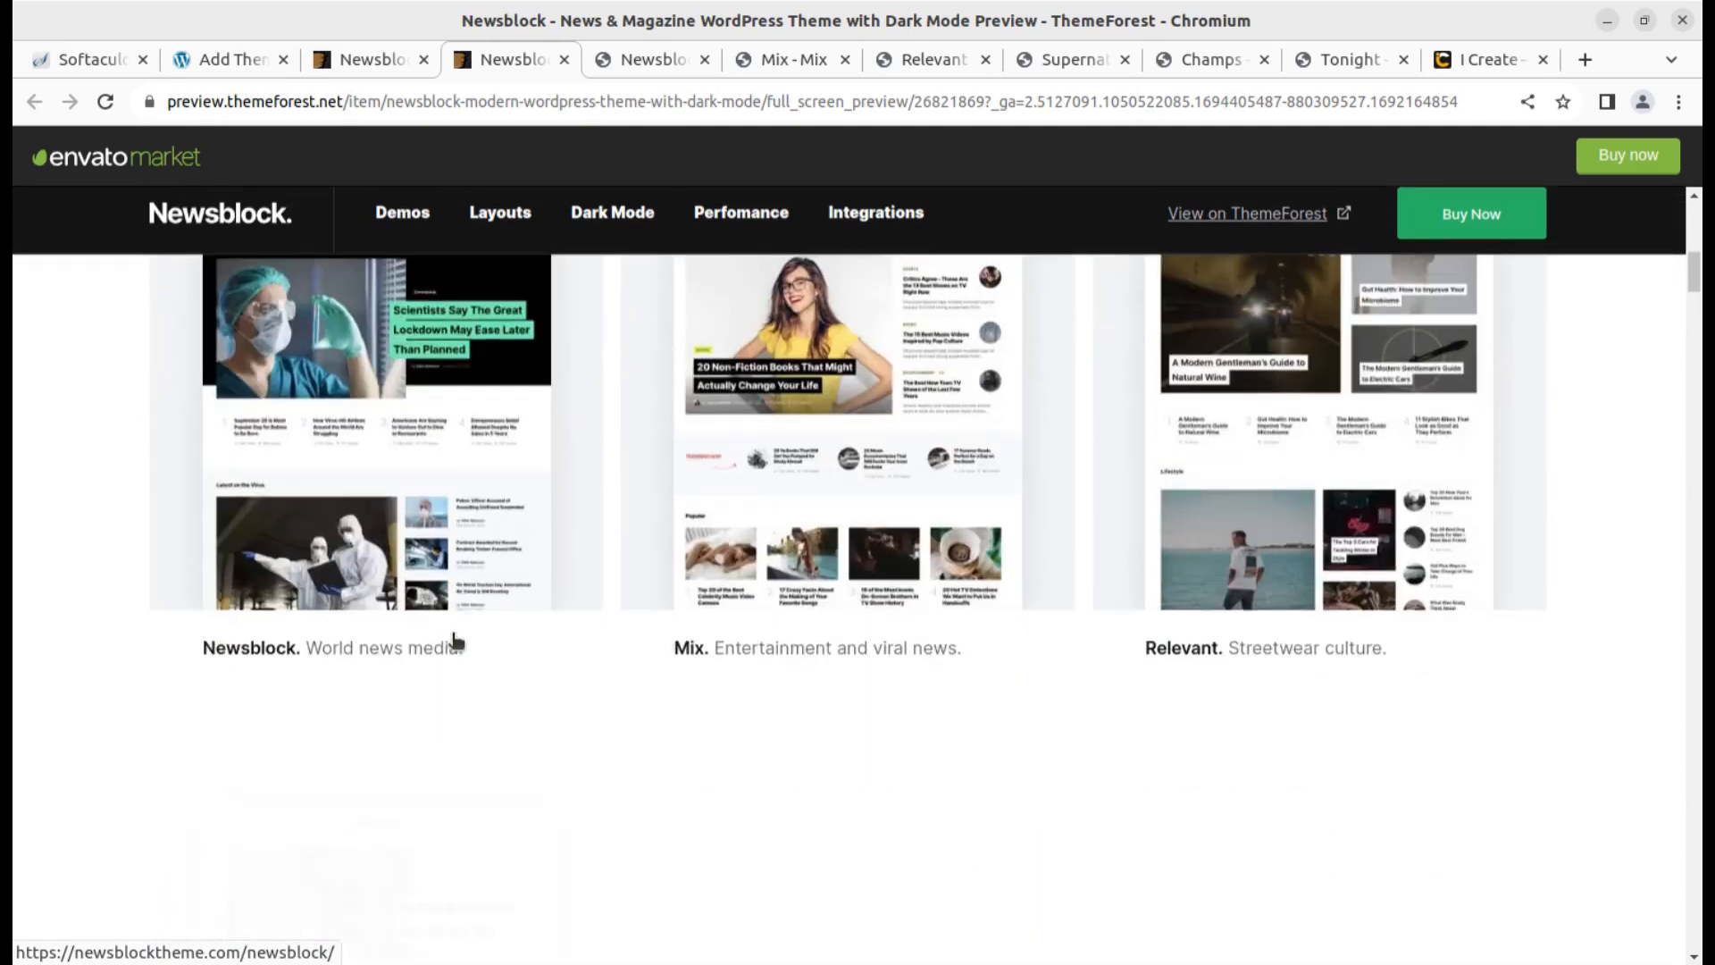
pyautogui.scroll(-5, 1322, 509)
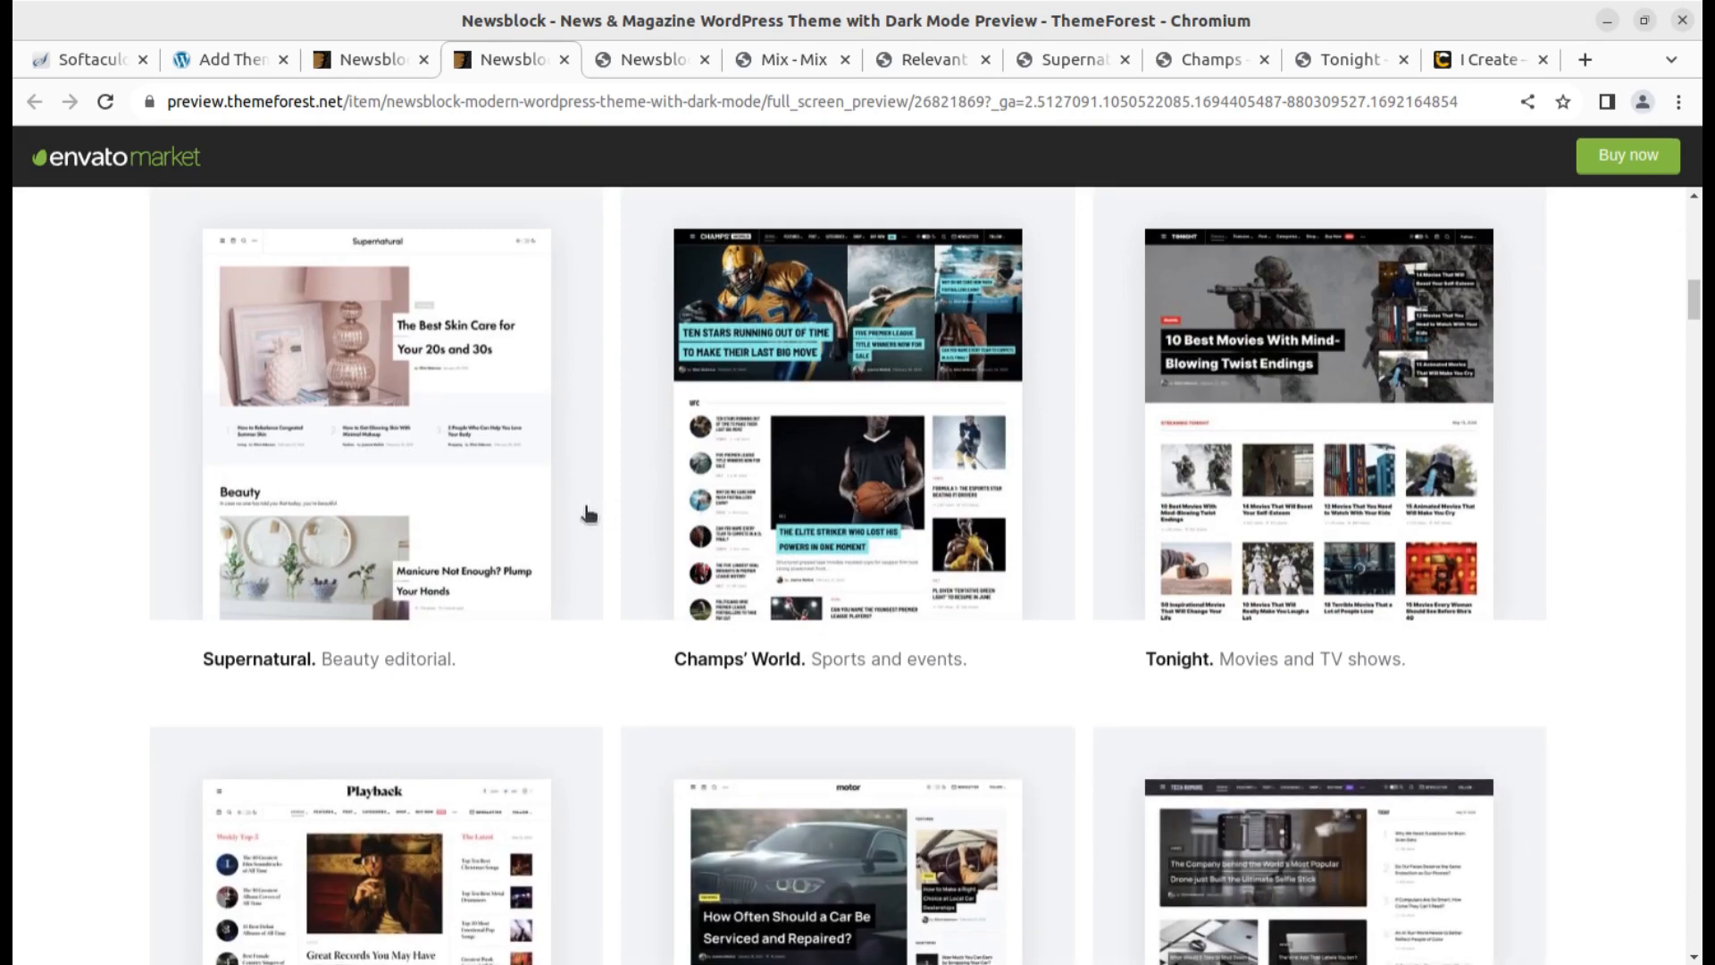
pyautogui.scroll(-1, 424, 547)
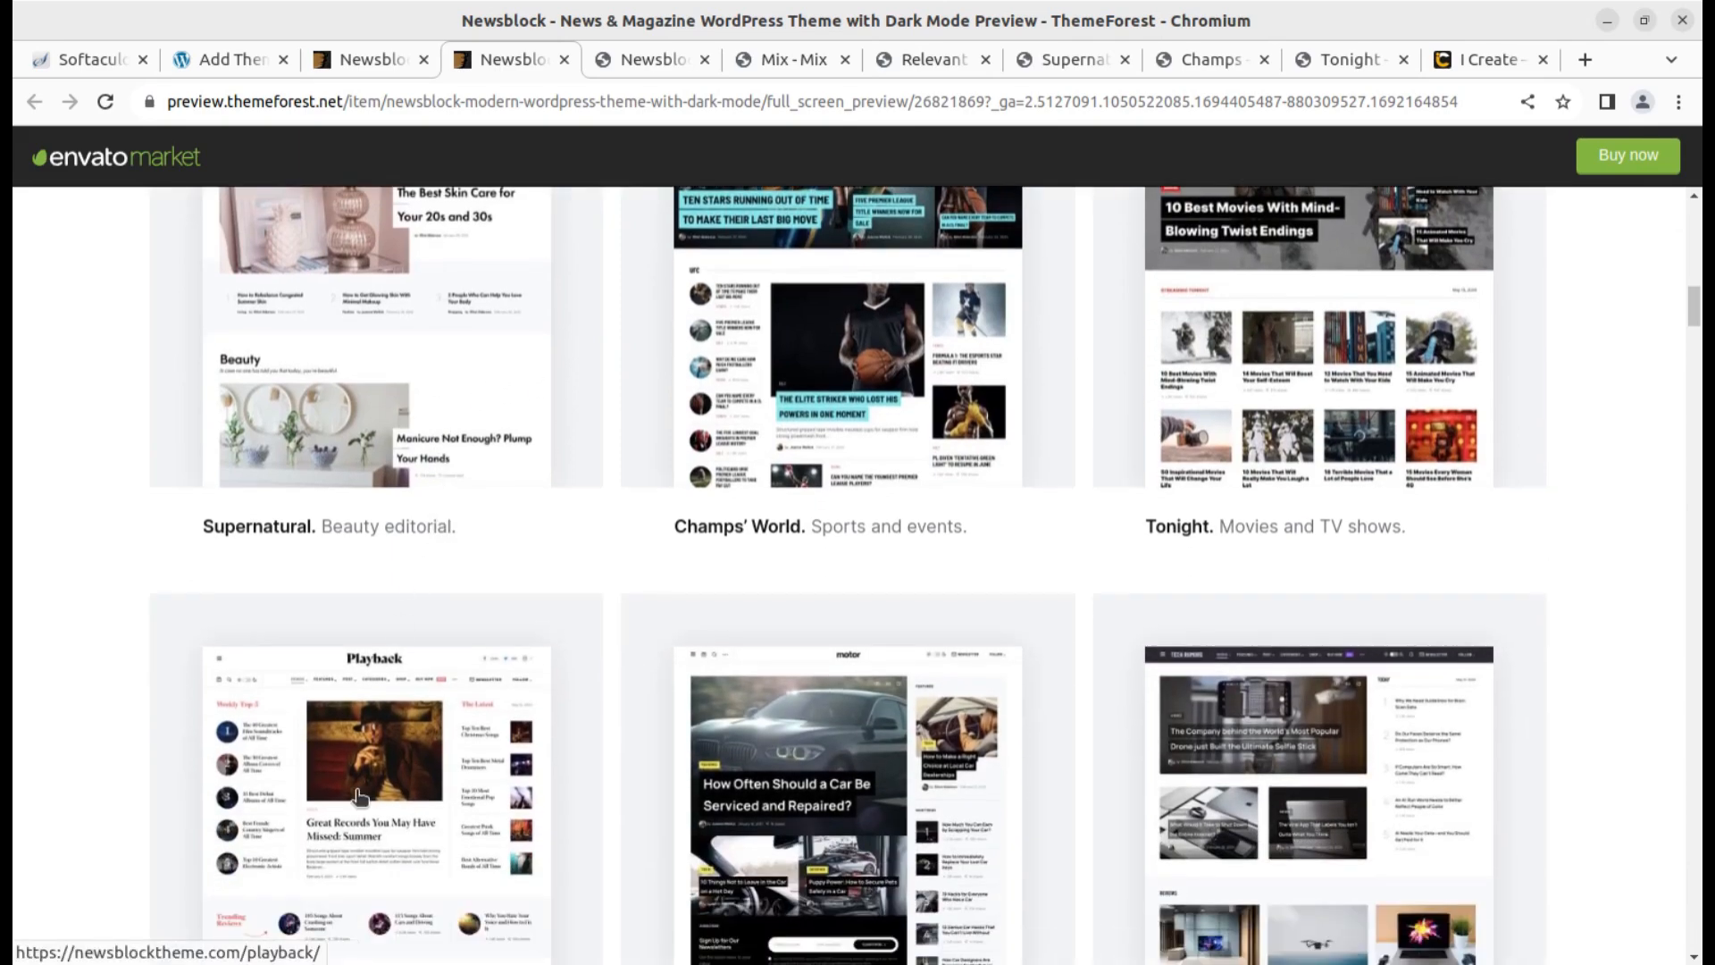
pyautogui.scroll(-4, 333, 582)
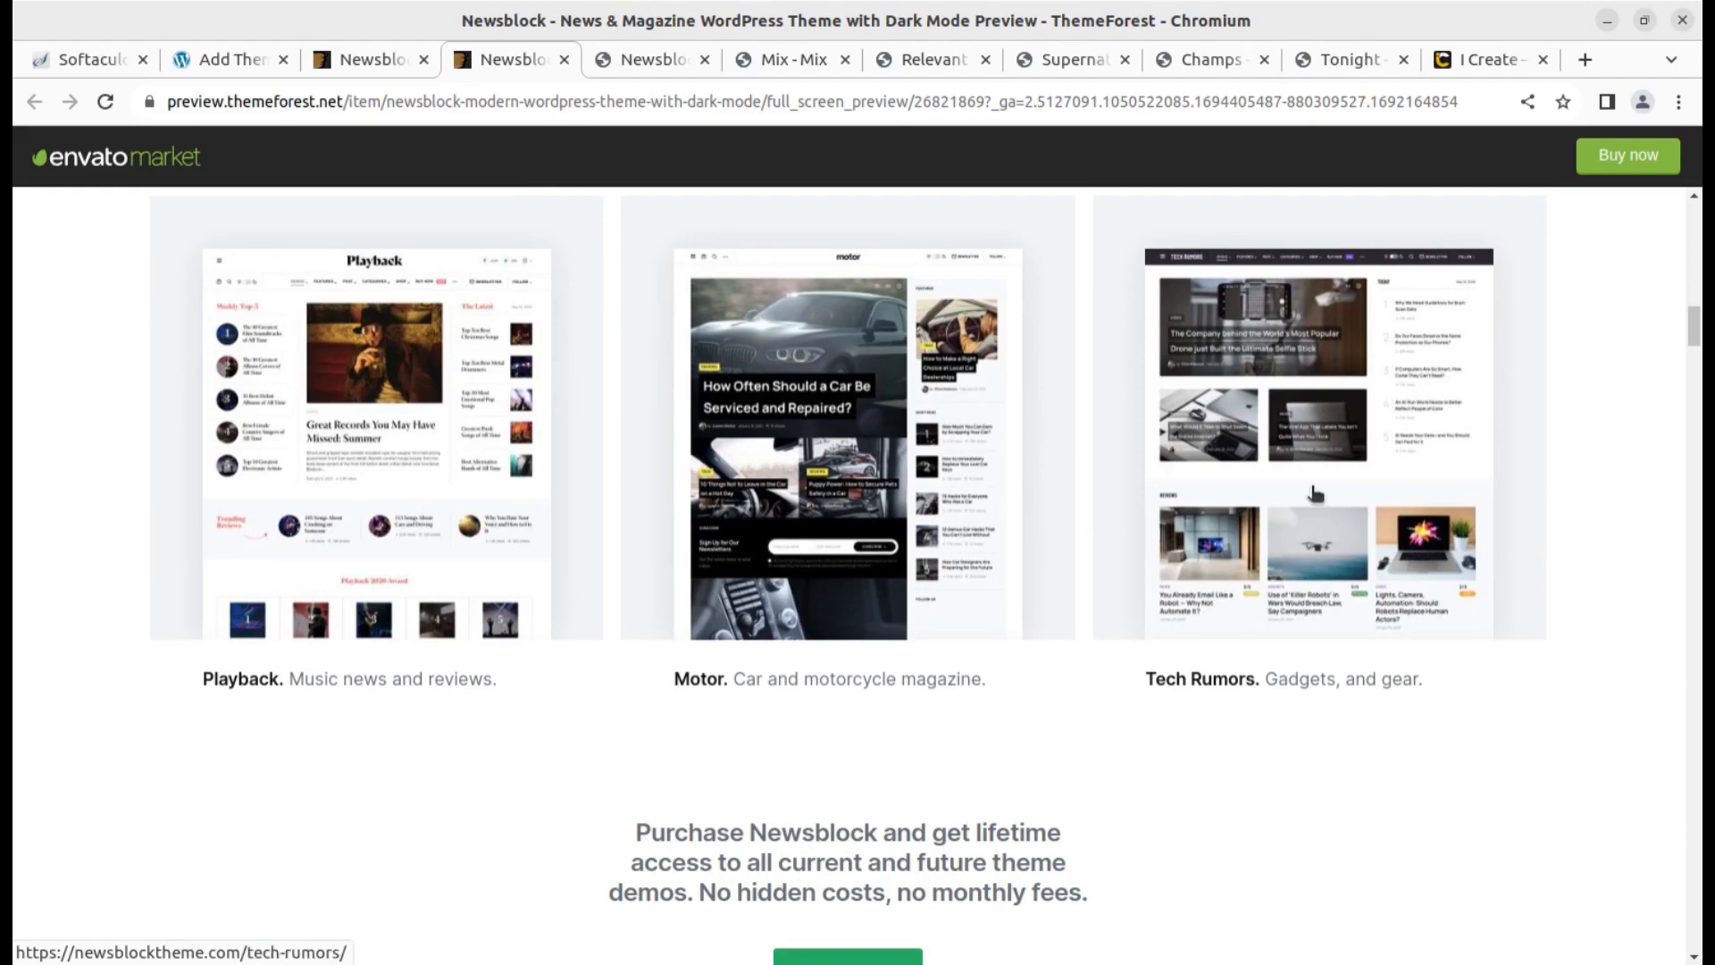
pyautogui.scroll(-4, 1237, 602)
pyautogui.scroll(8, 1235, 597)
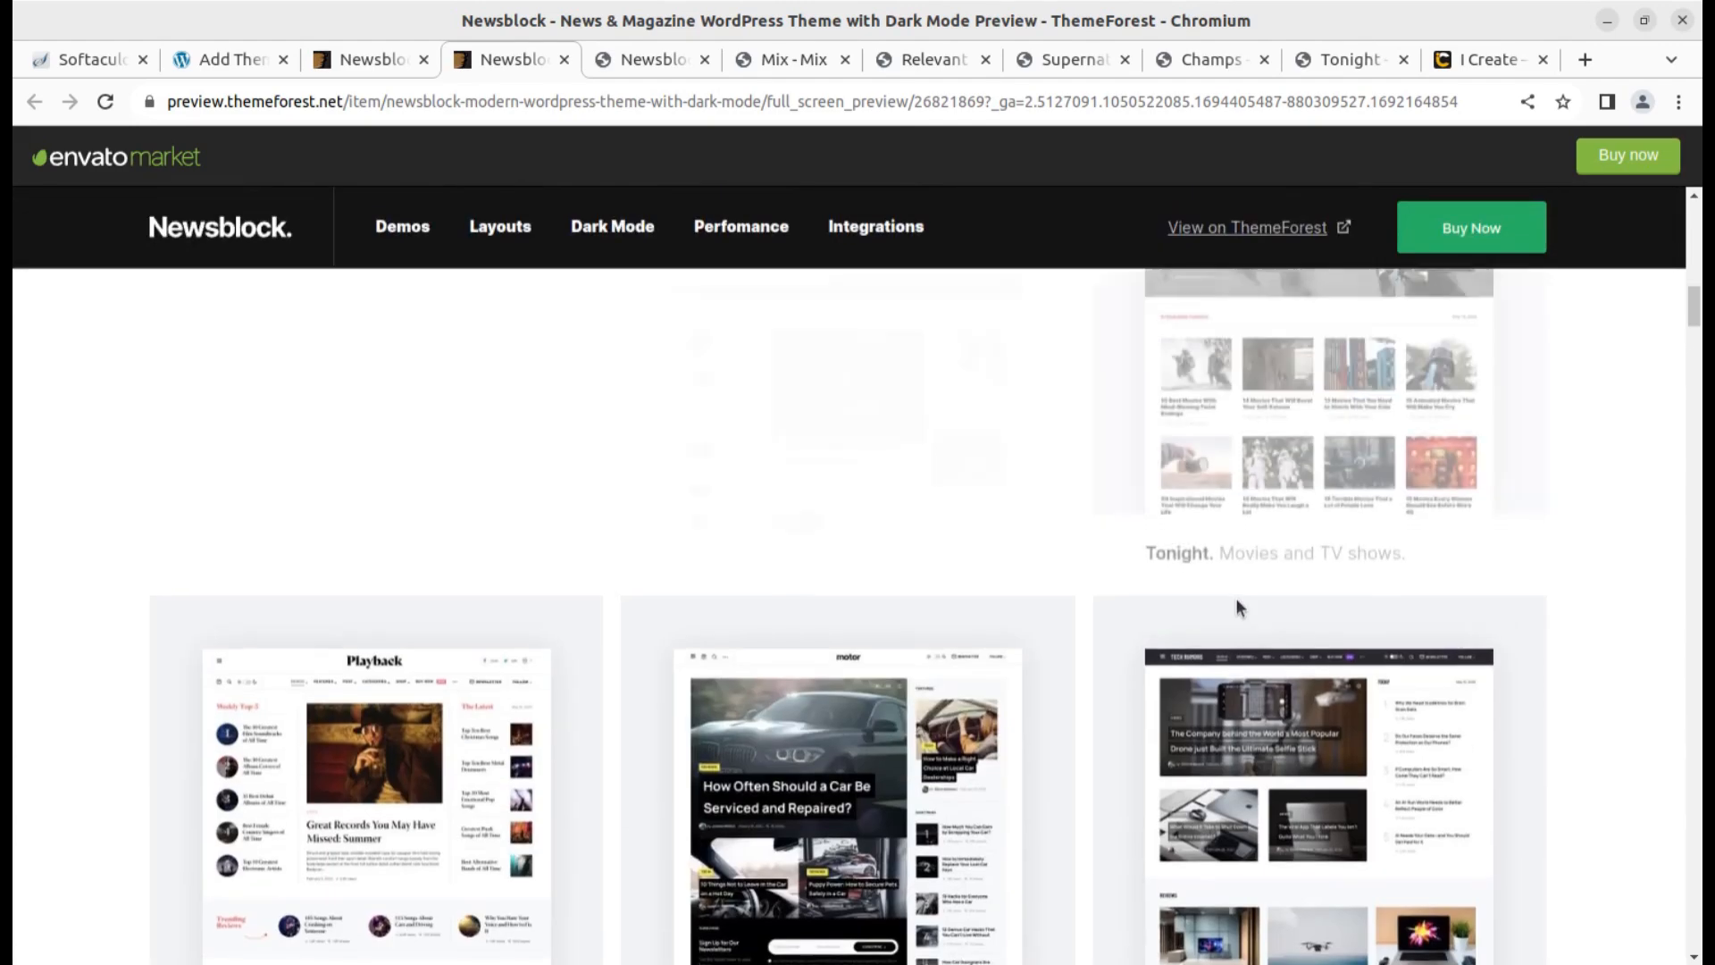
pyautogui.scroll(2, 1237, 607)
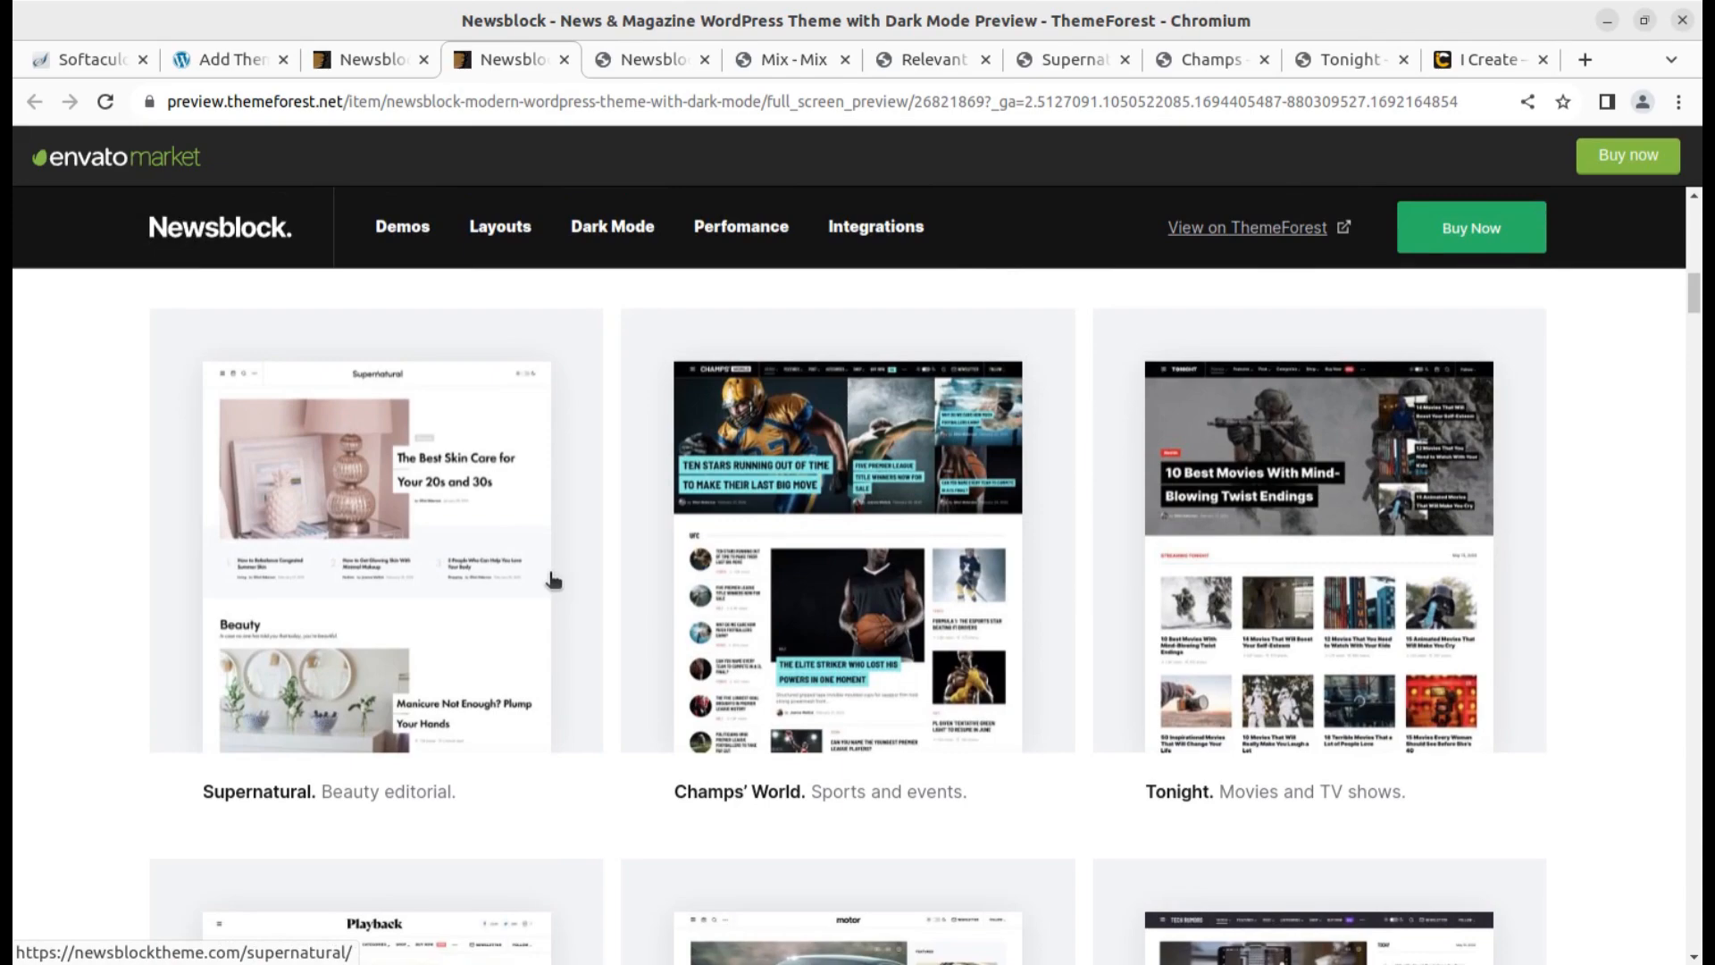
# Compare the home pages of the opened Mix, Relevant, Supernatural, Champs and Tonight demo sites
pyautogui.click(766, 57)
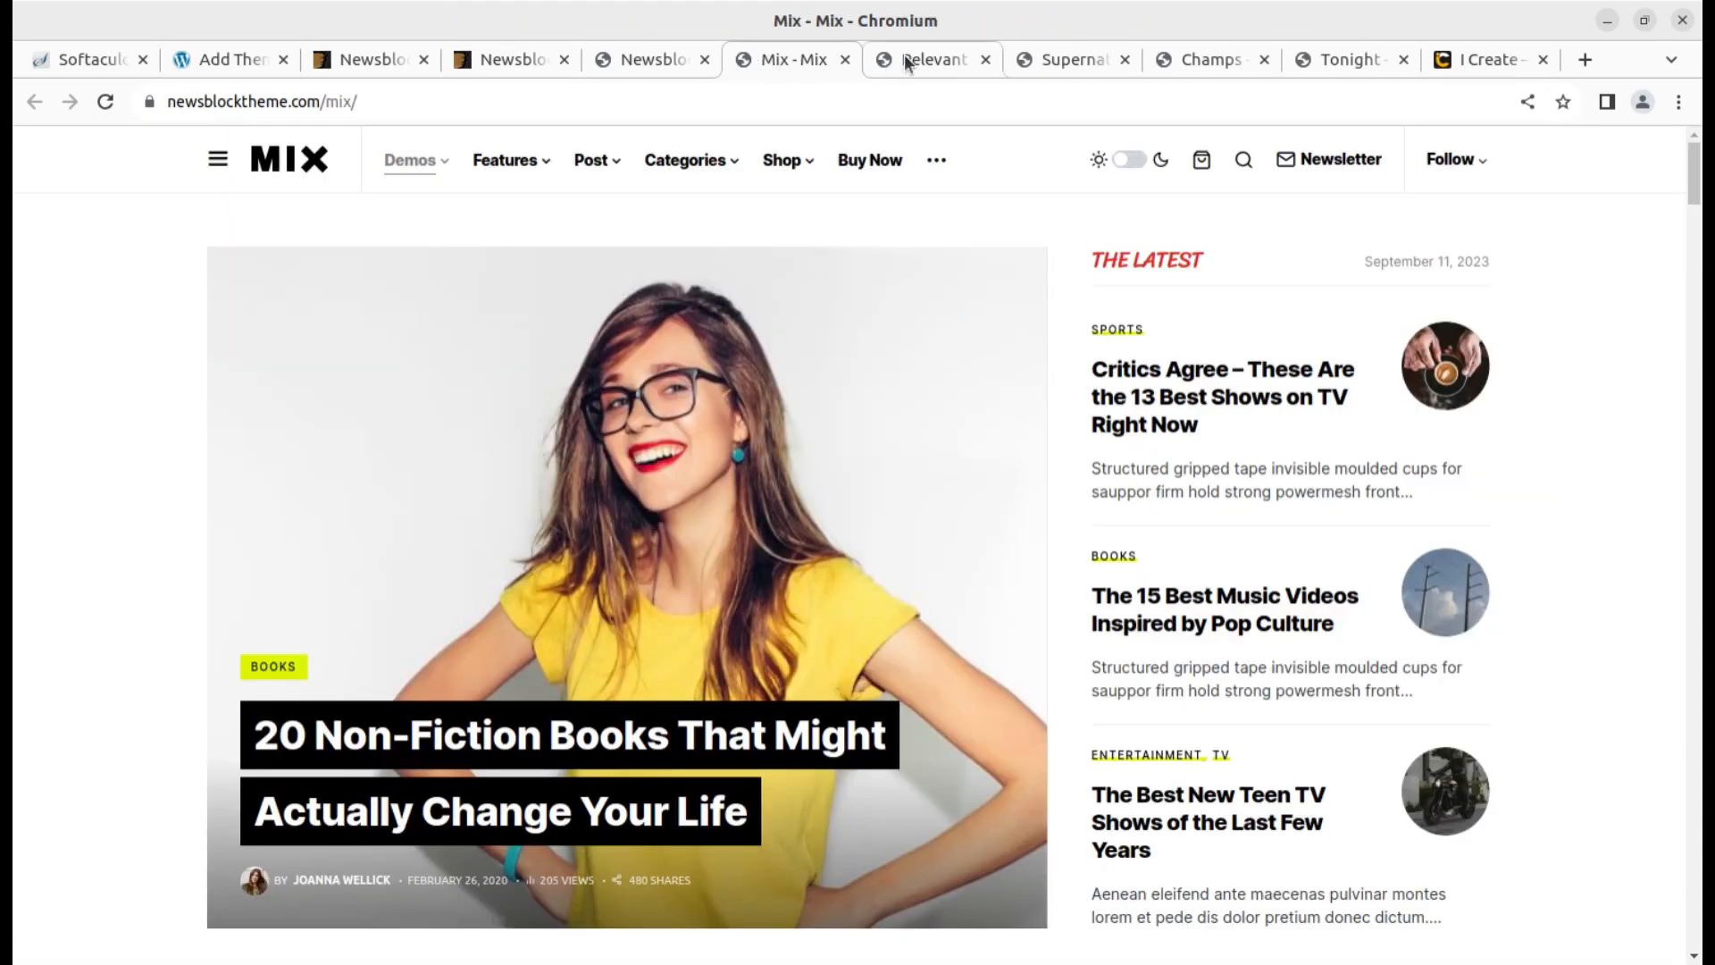
pyautogui.click(929, 59)
pyautogui.click(1075, 61)
pyautogui.click(1206, 60)
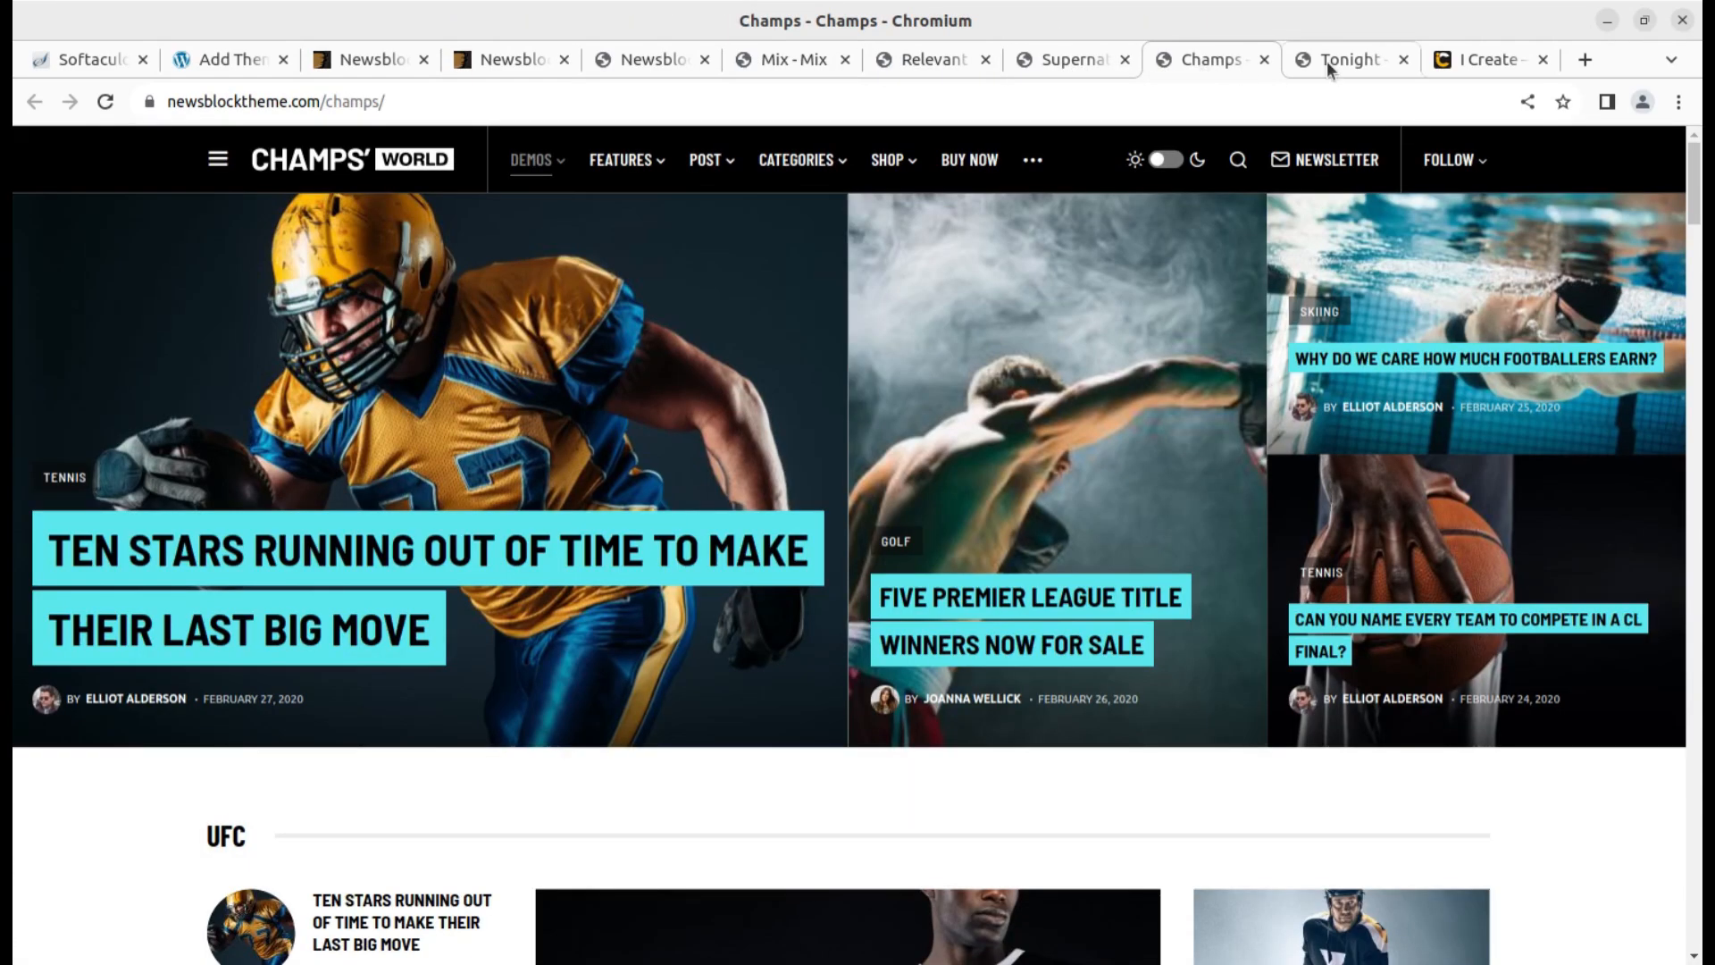
pyautogui.click(1331, 61)
pyautogui.scroll(8, 699, 581)
pyautogui.scroll(10, 700, 576)
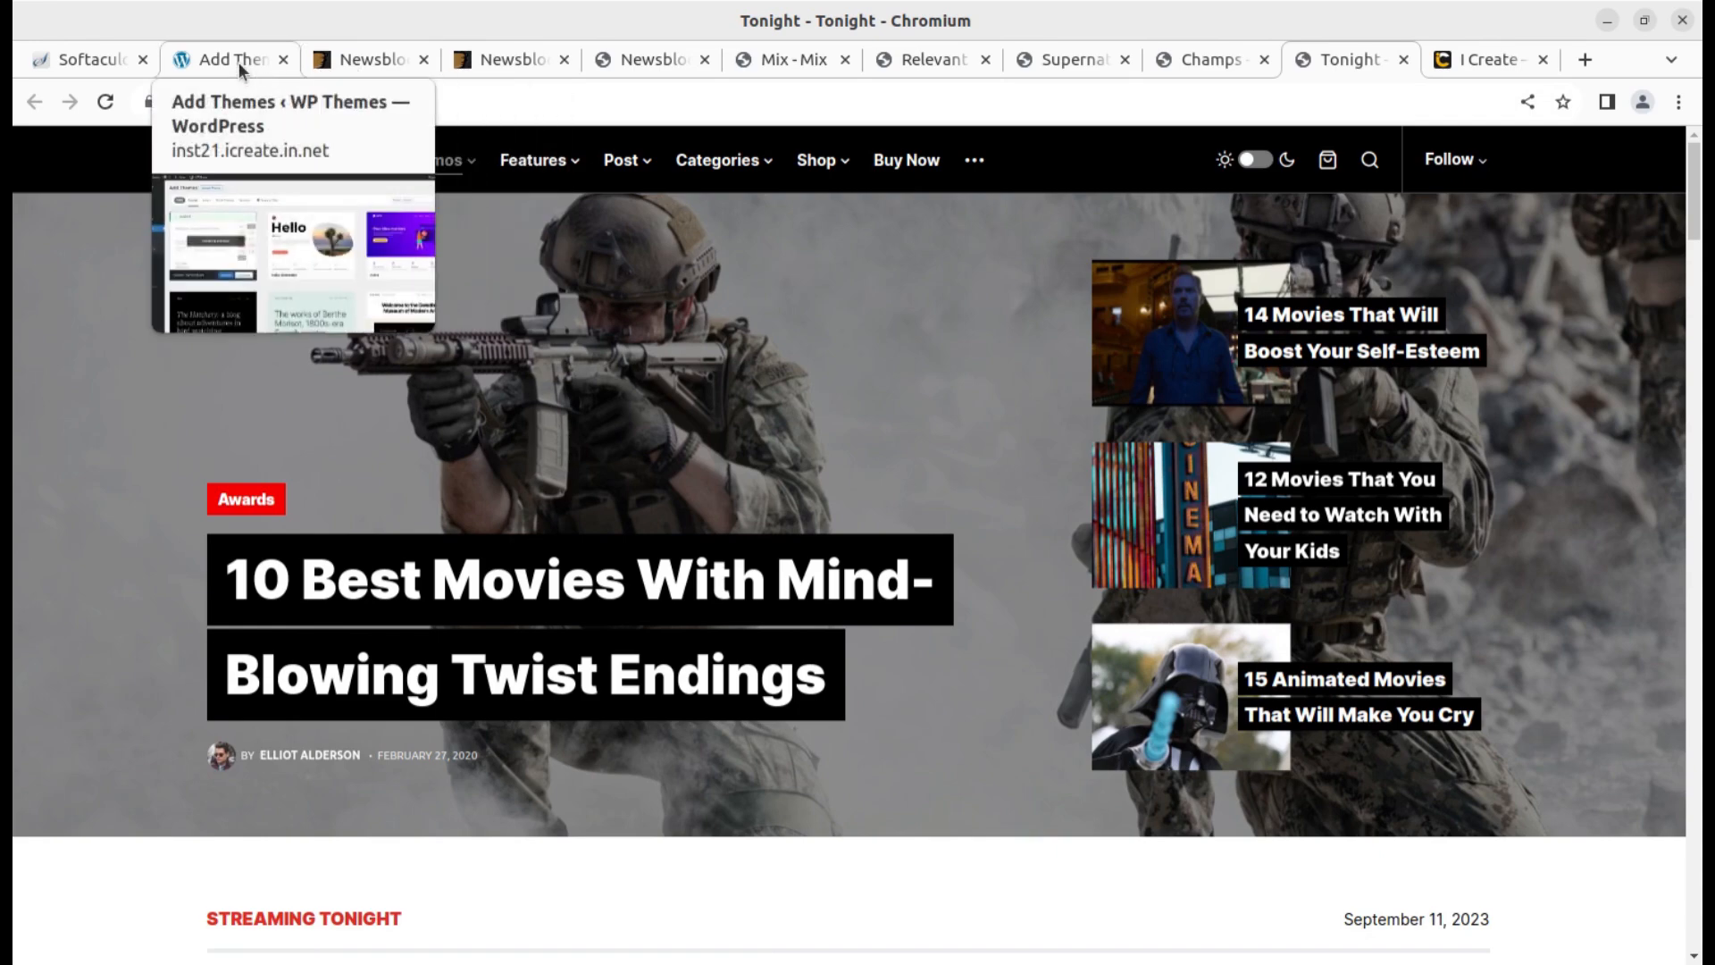
# Return from the Softaculous WordPress Management page to the cPanel Tools page
pyautogui.click(93, 63)
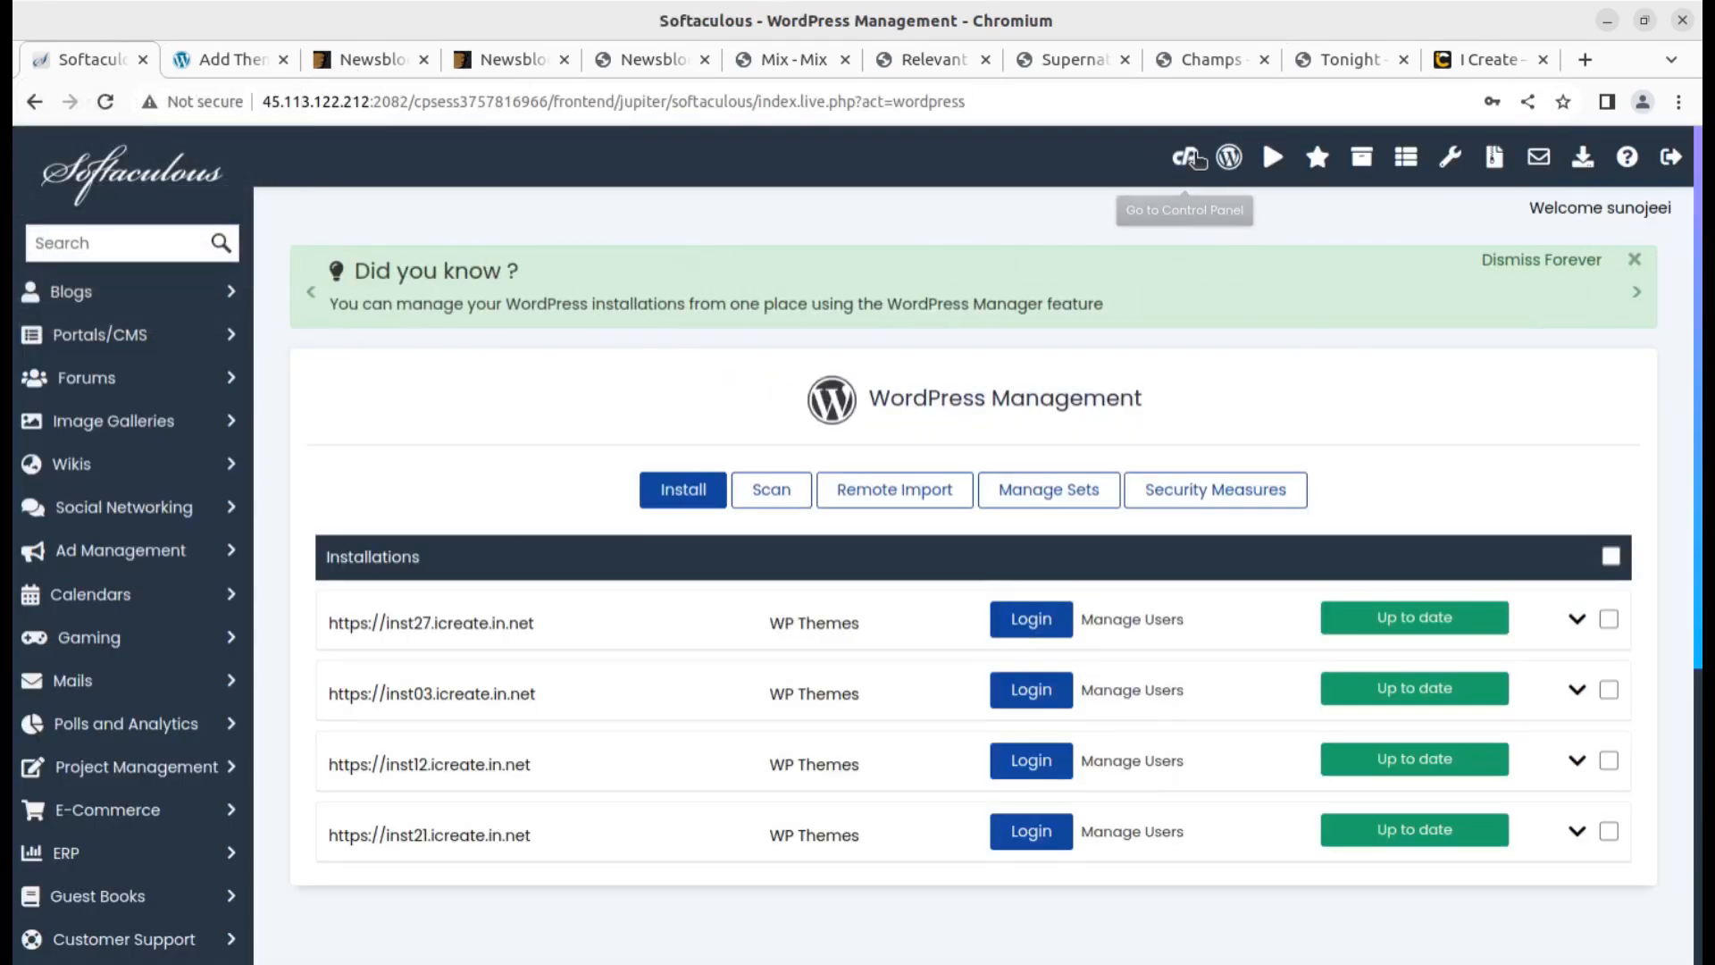
pyautogui.click(1188, 158)
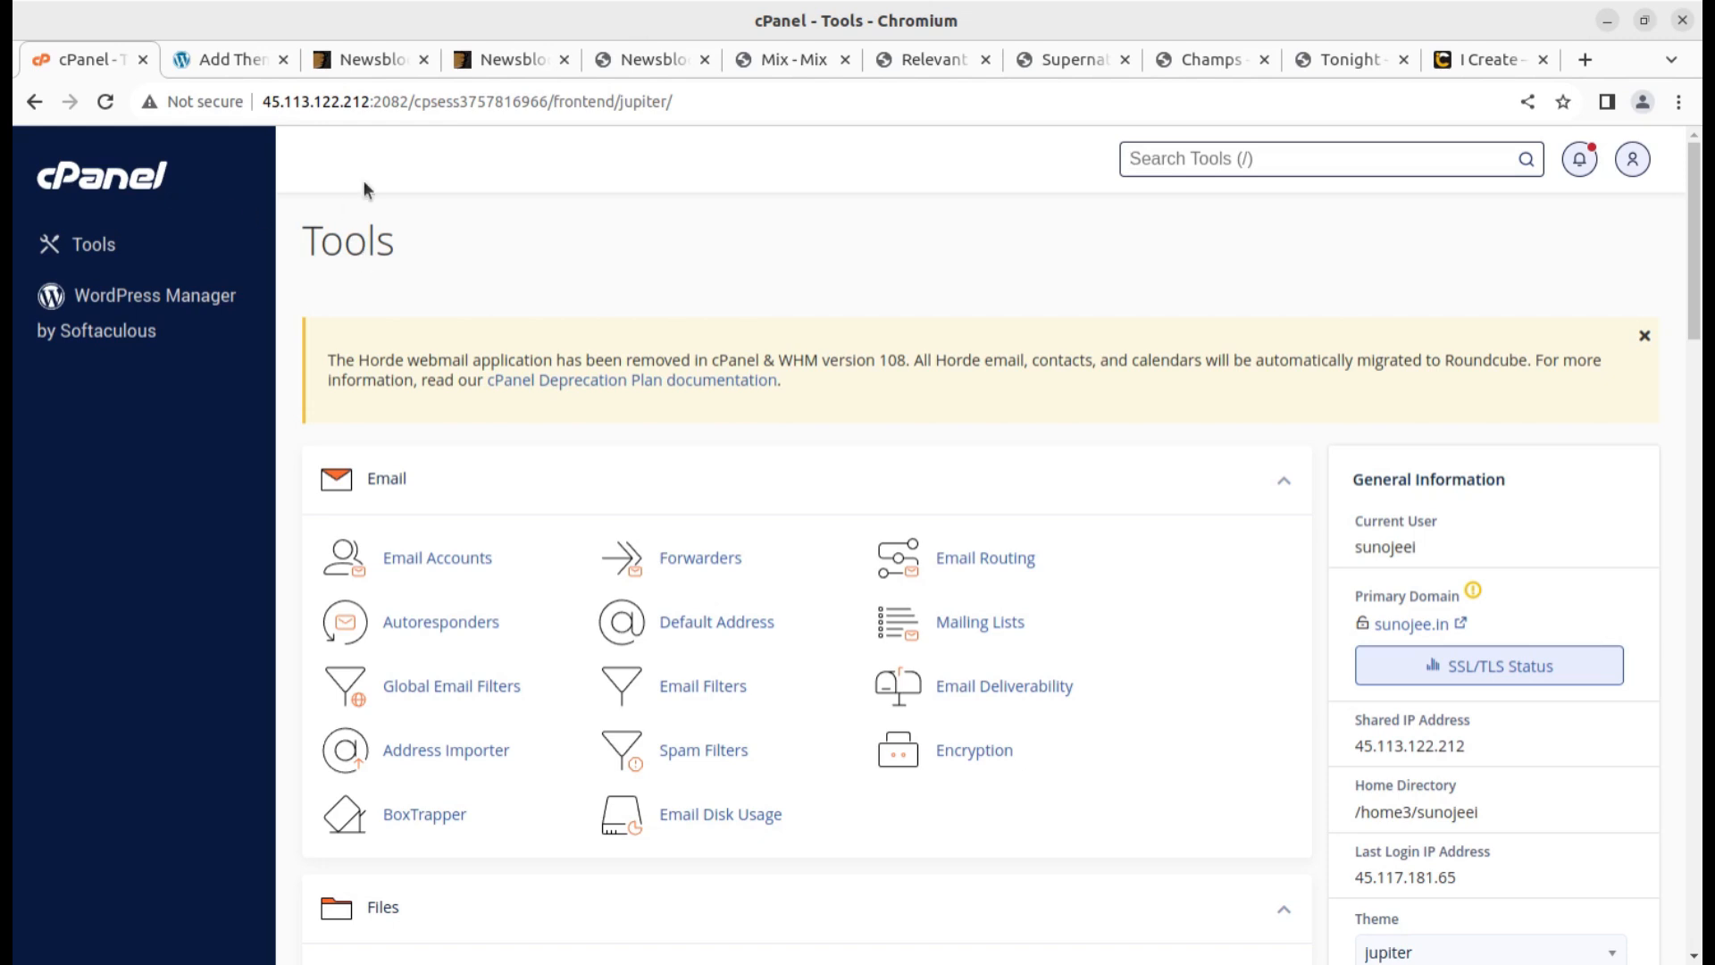
# Review the Newsblock theme's title, preview image and regular license details on its ThemeForest page
pyautogui.click(362, 62)
pyautogui.scroll(8, 372, 304)
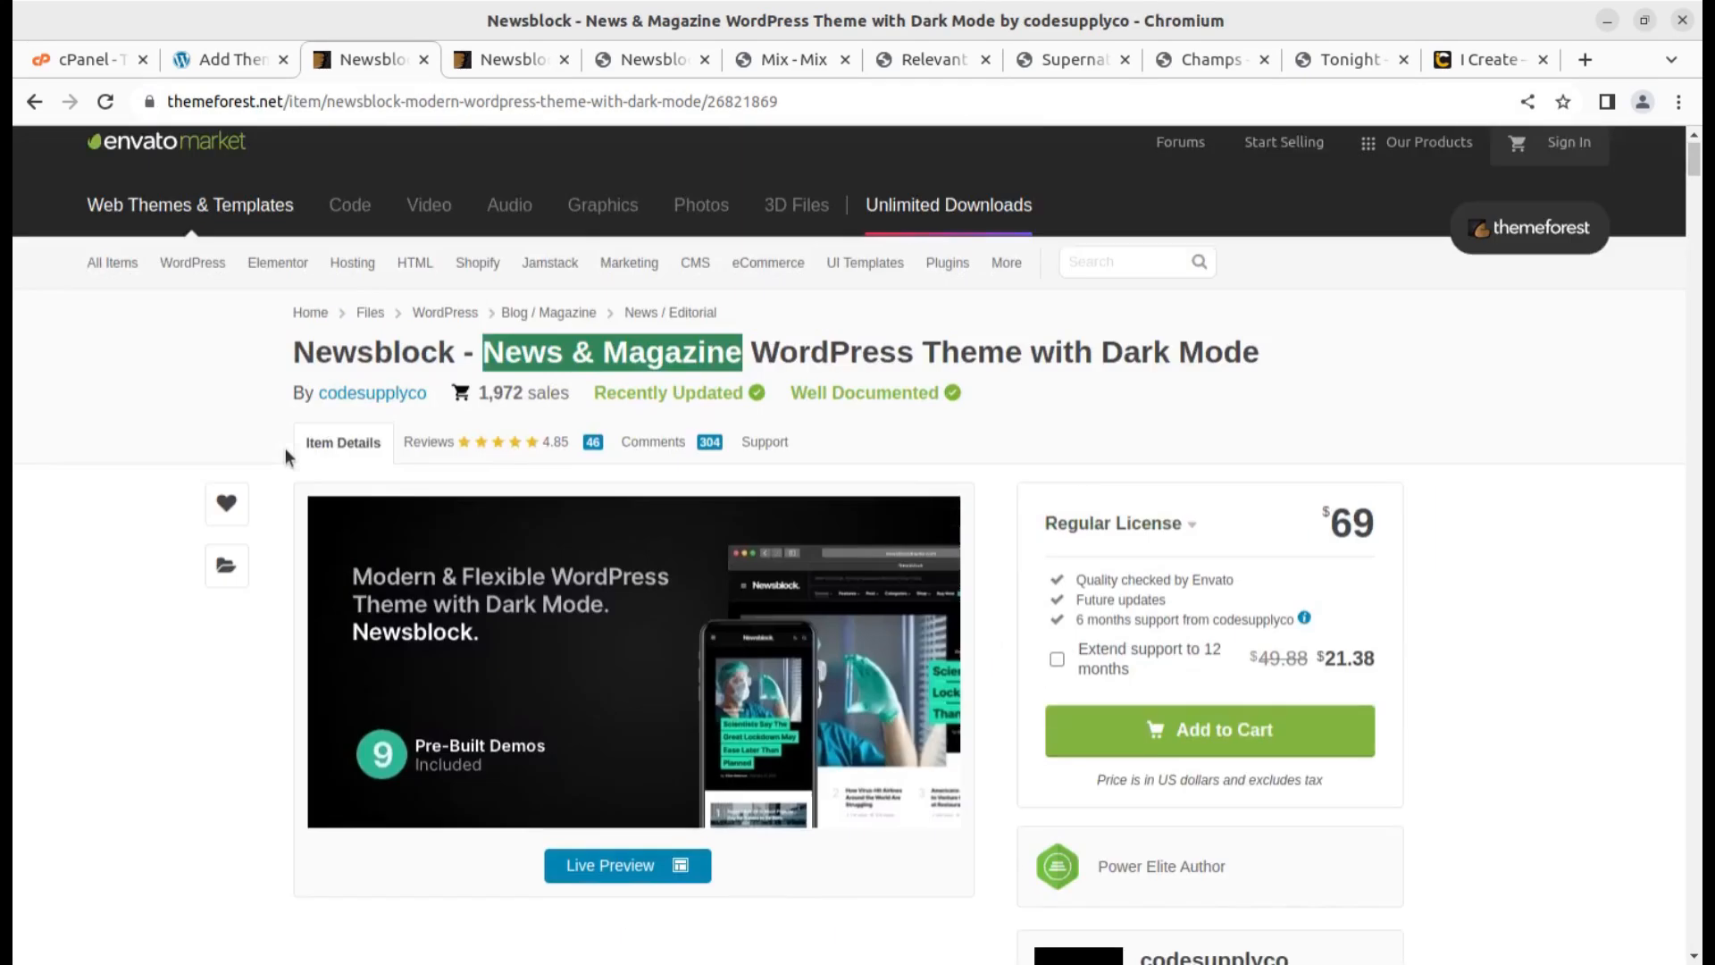
pyautogui.moveTo(112, 276)
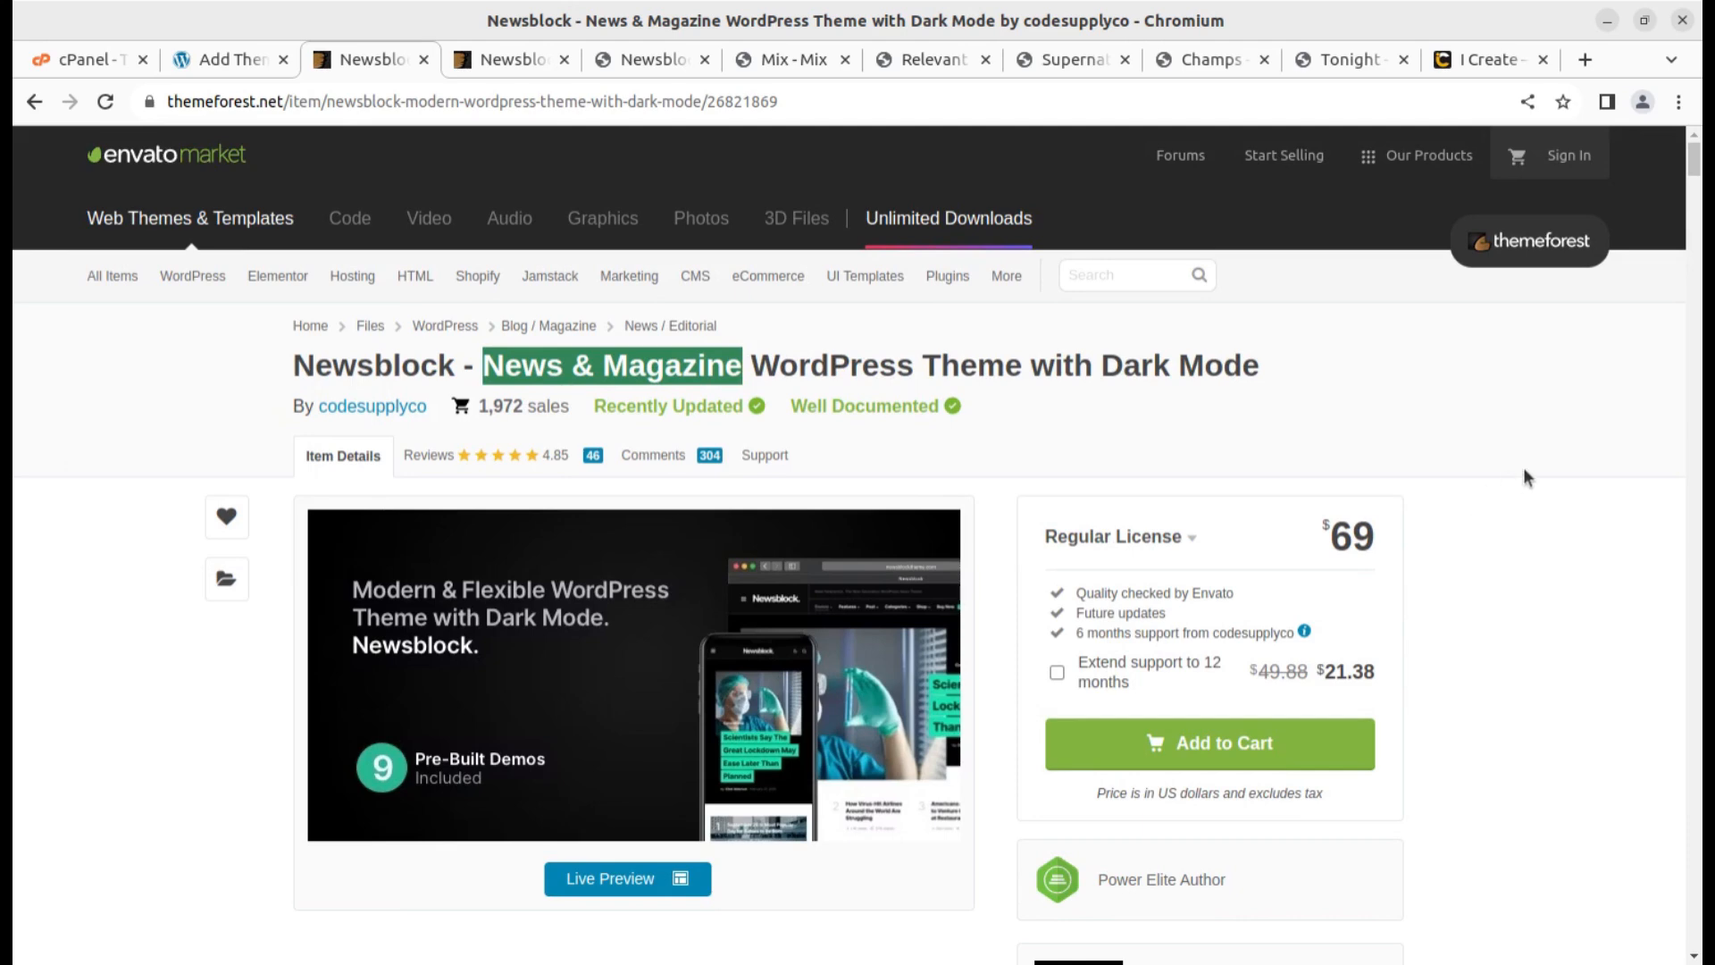
pyautogui.scroll(-4, 1545, 499)
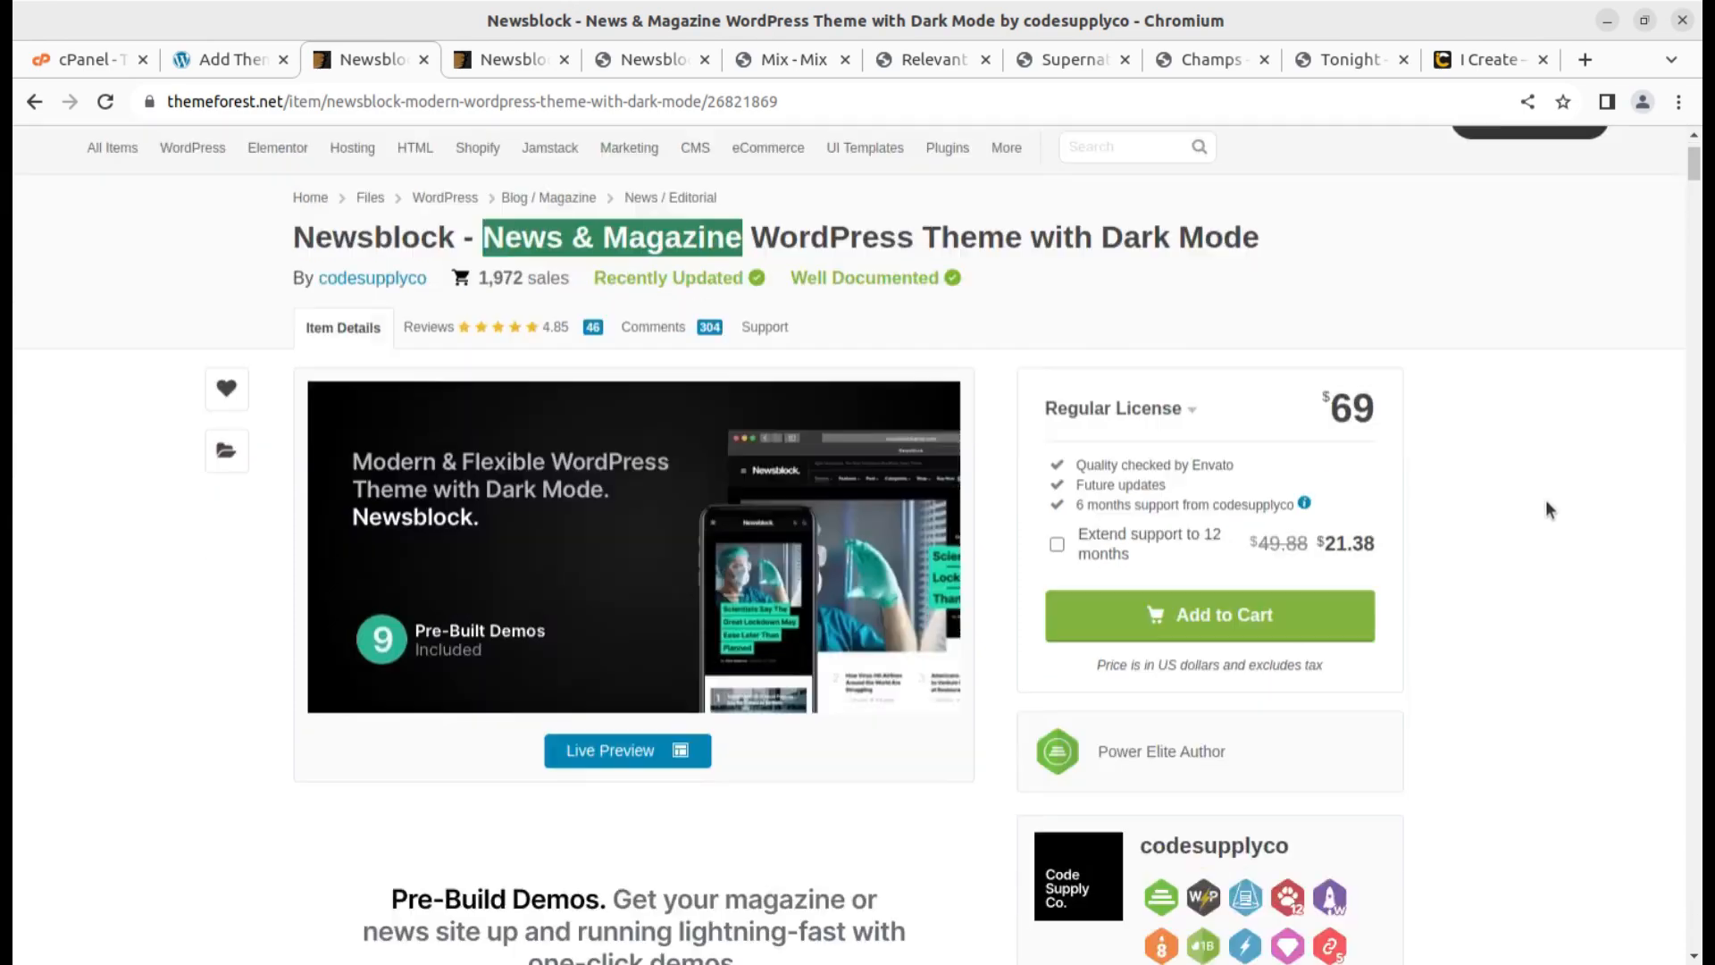
# Review the pre-built demo thumbnails on the Newsblock ThemeForest page and glance at the i-Create website's home page
pyautogui.scroll(-4, 1545, 502)
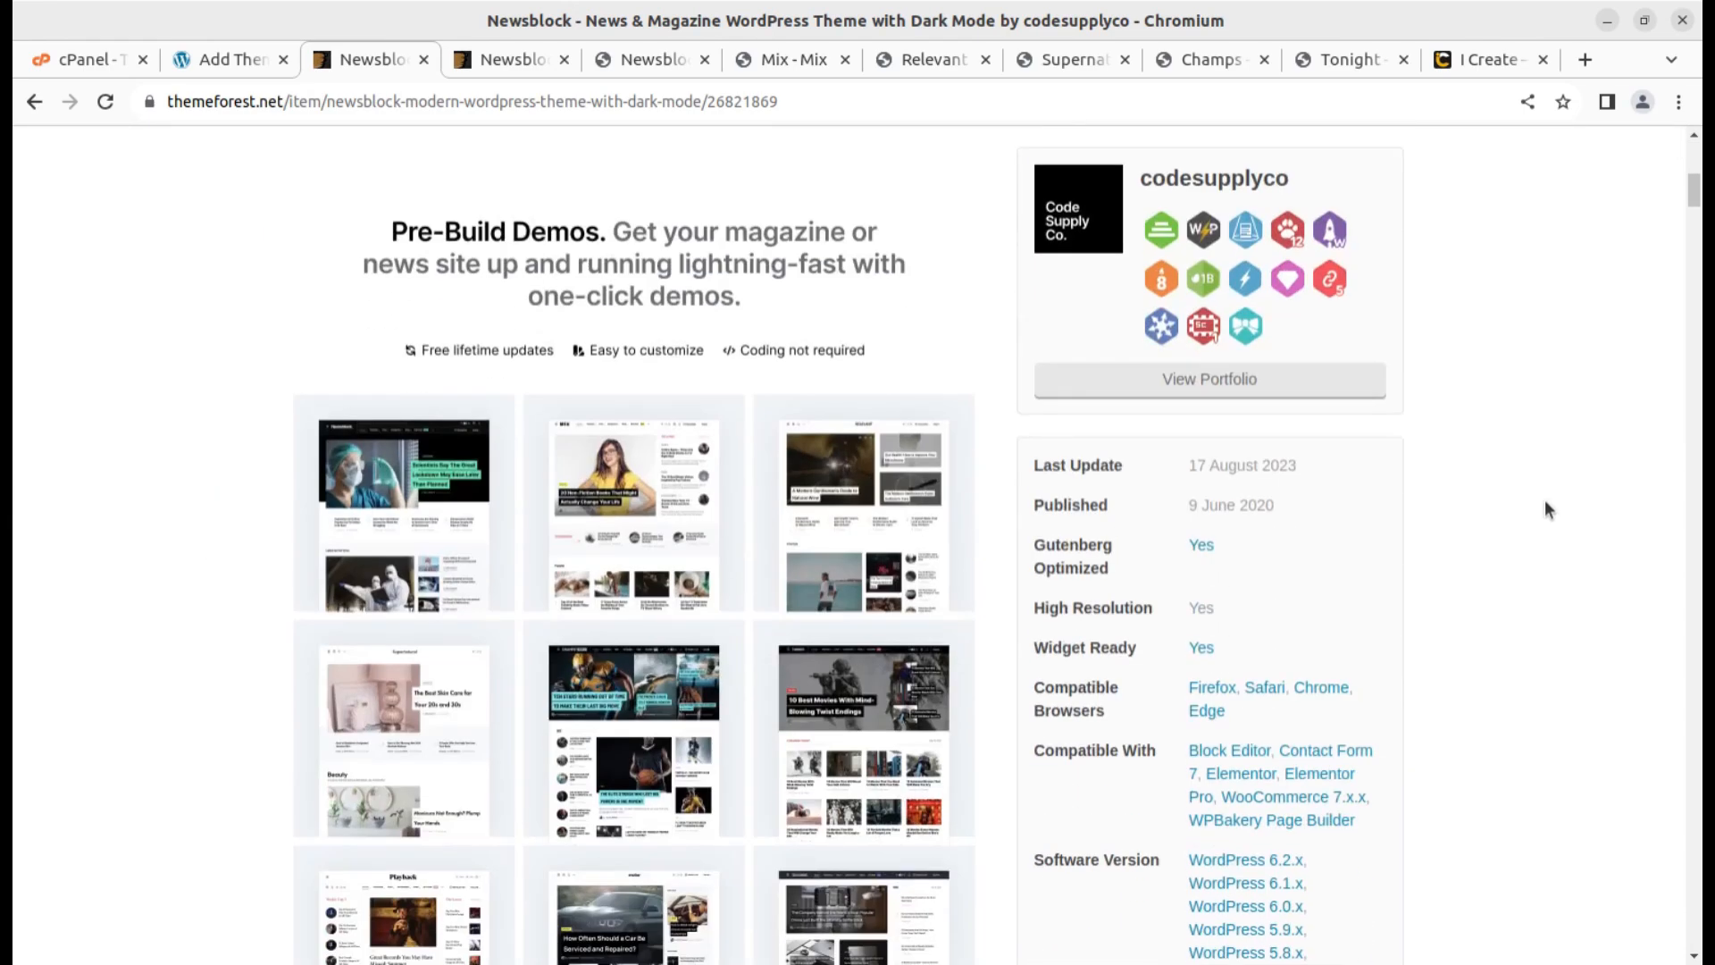
pyautogui.scroll(8, 1545, 504)
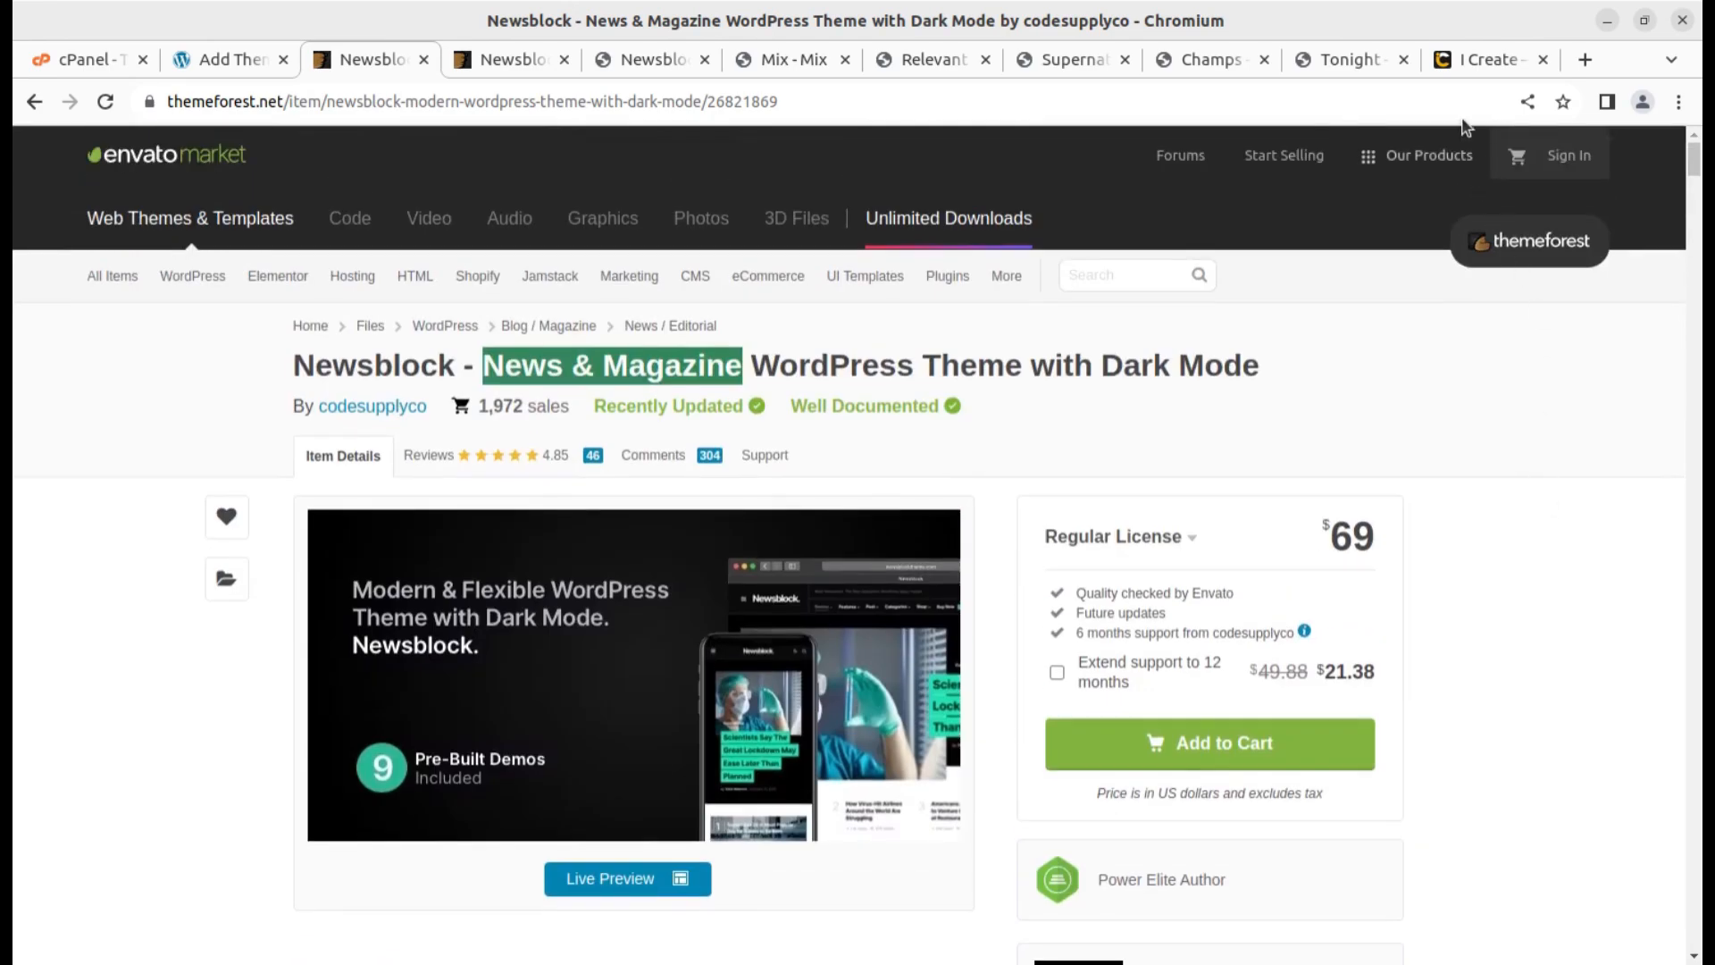
pyautogui.click(1465, 63)
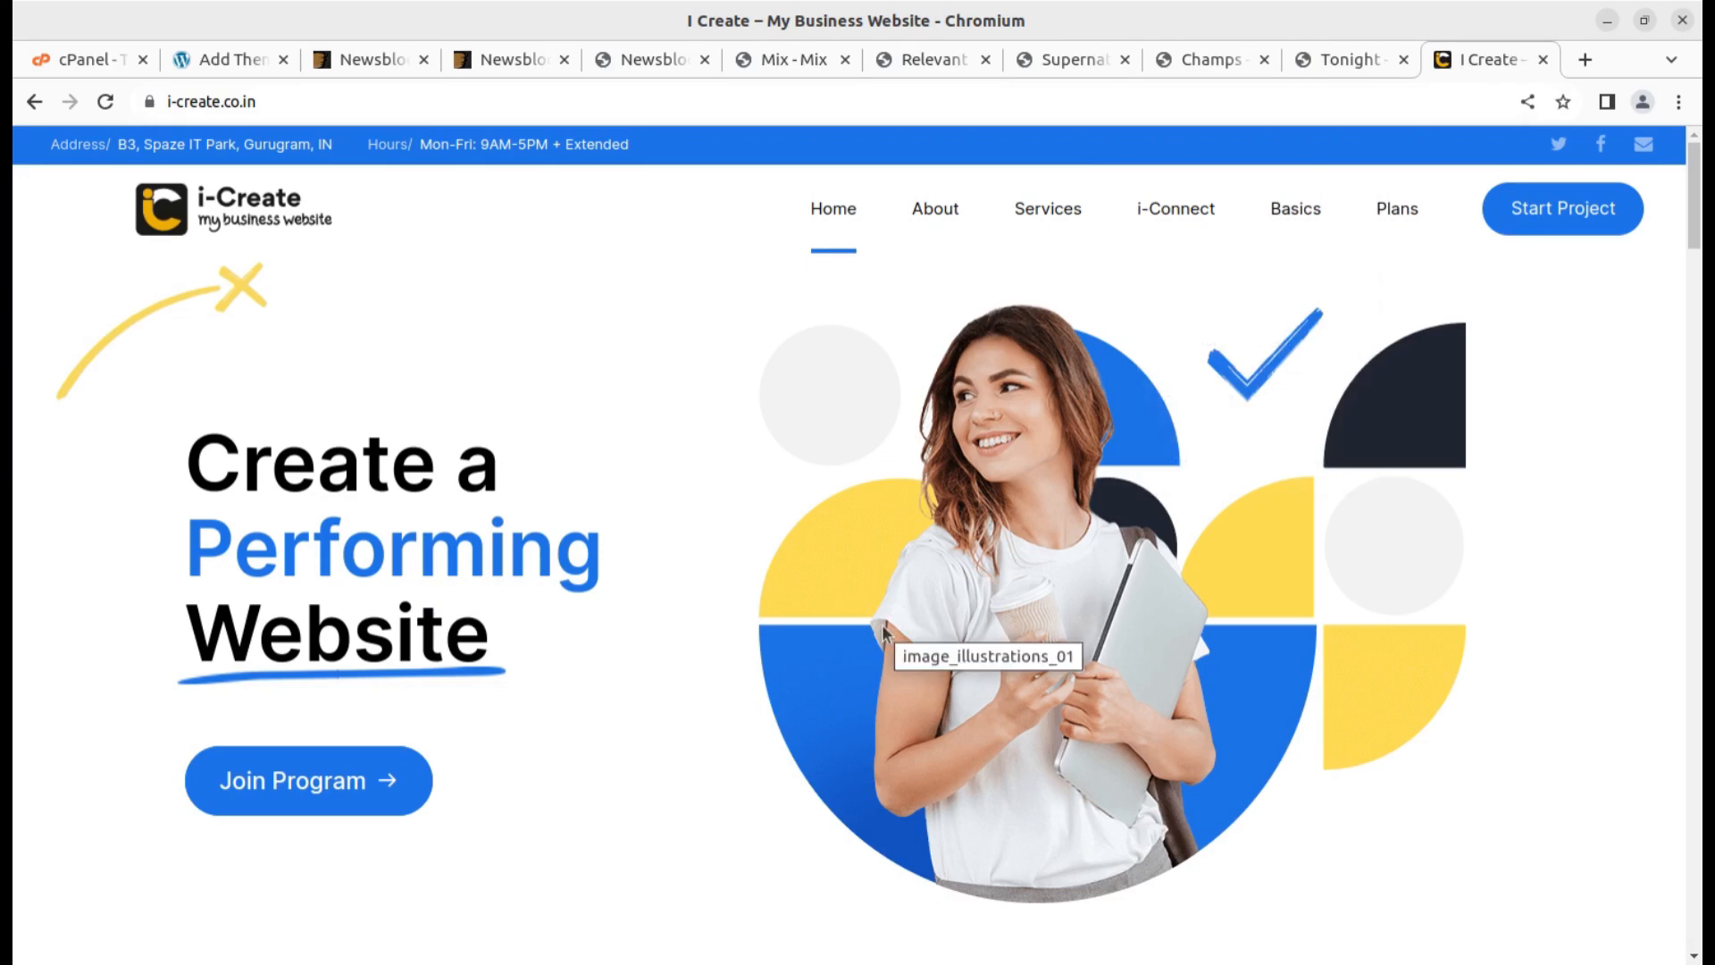
pyautogui.click(362, 67)
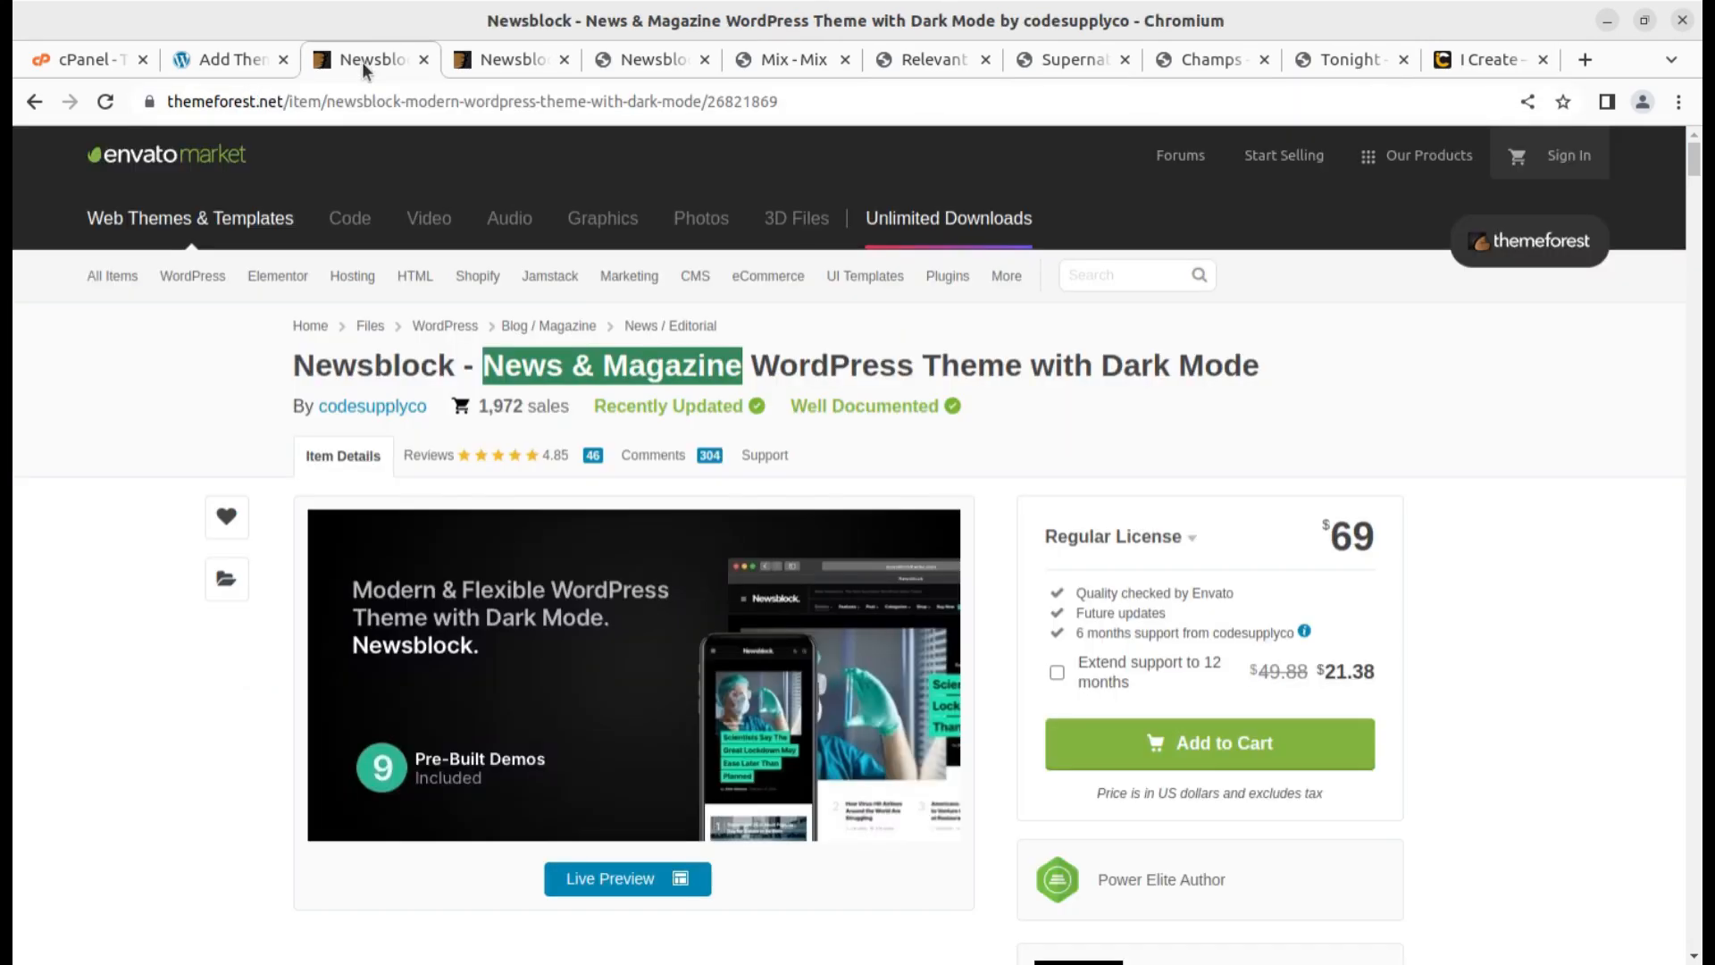
# Open the WP Themes site's WordPress dashboard from the Add Themes page and review its At a Glance section
pyautogui.click(225, 56)
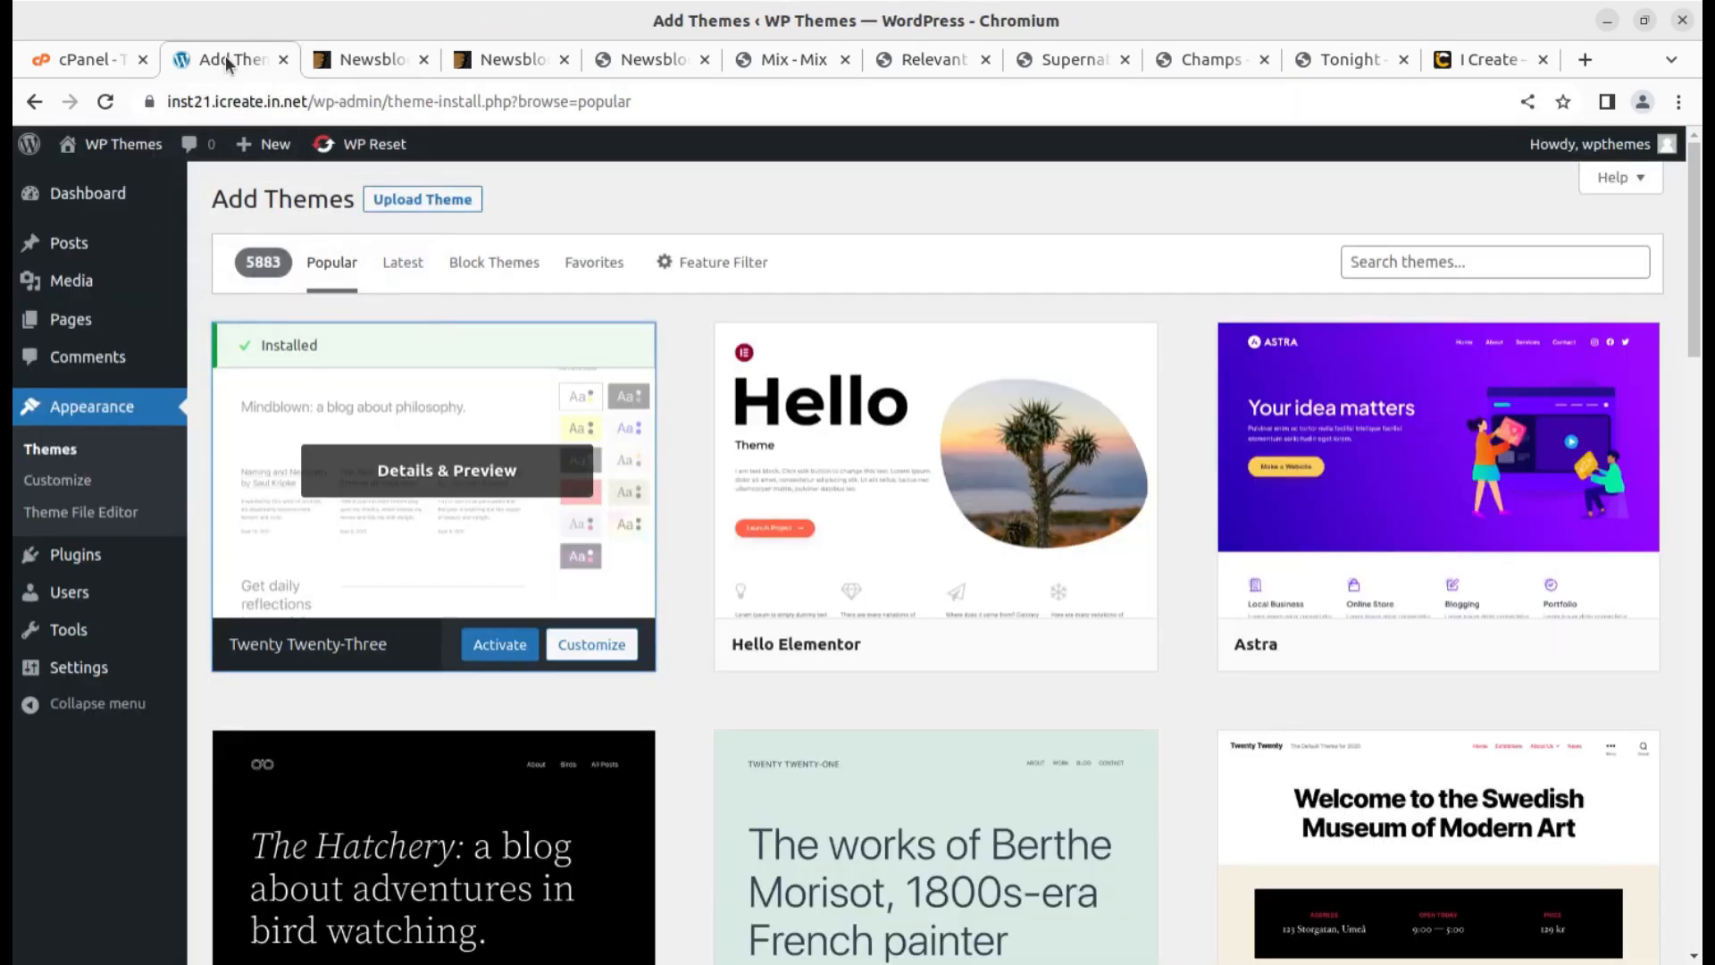
pyautogui.click(87, 197)
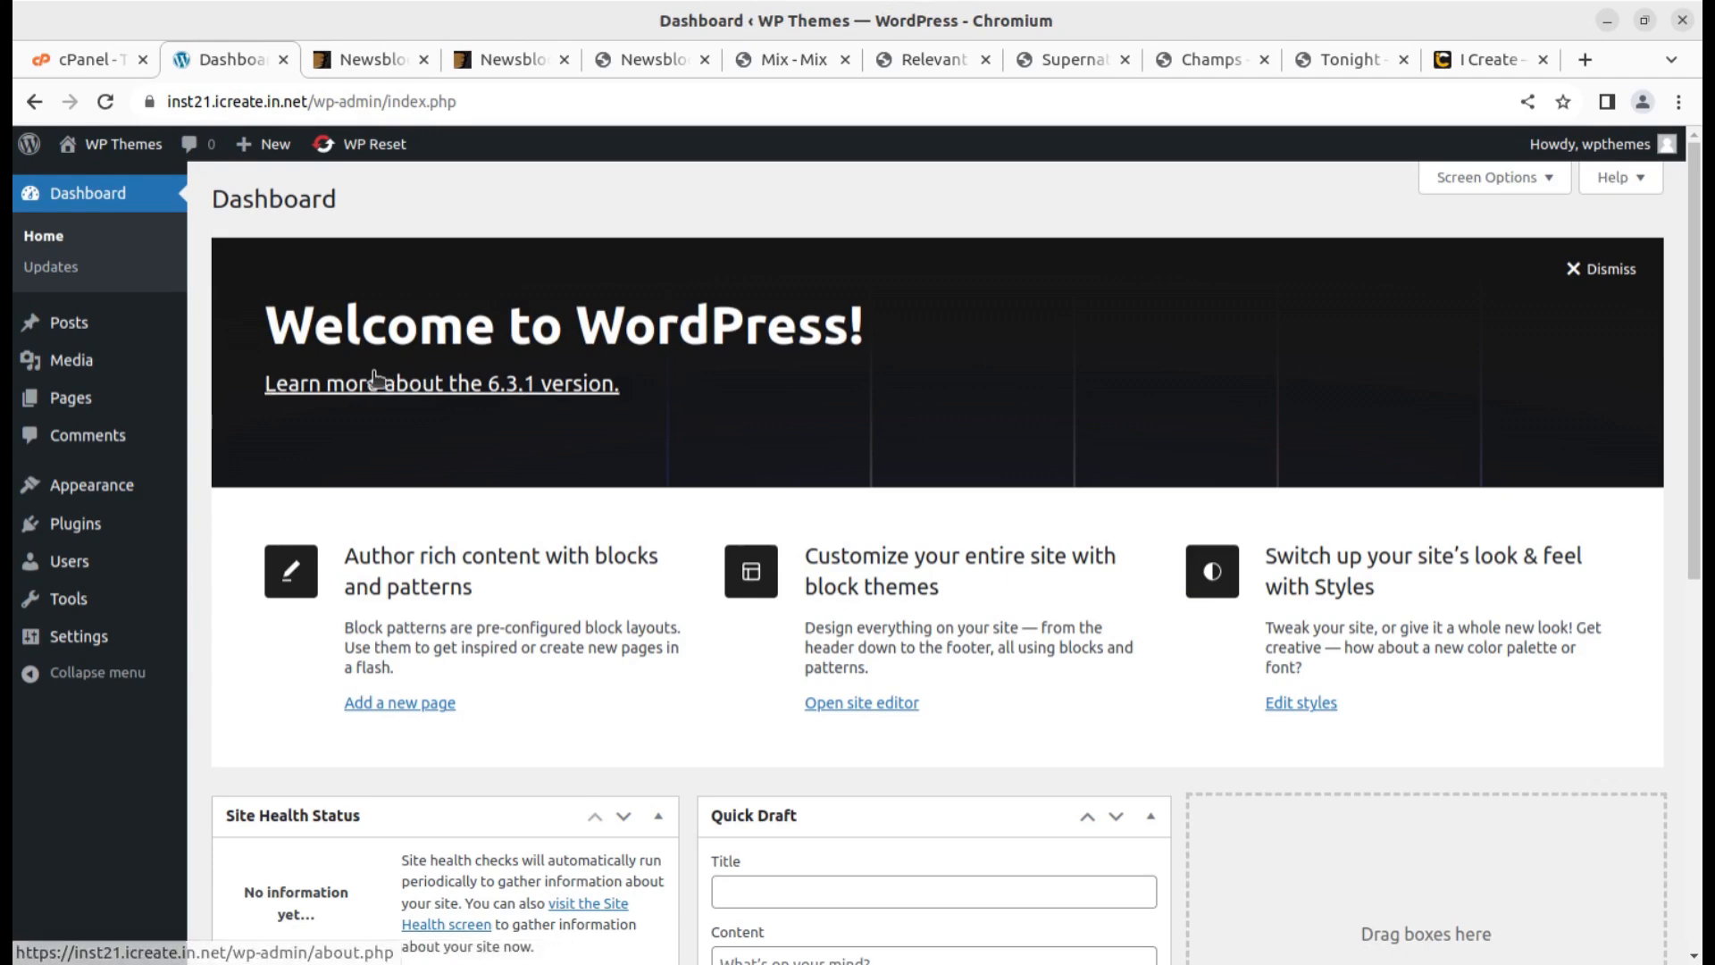
pyautogui.scroll(-5, 463, 513)
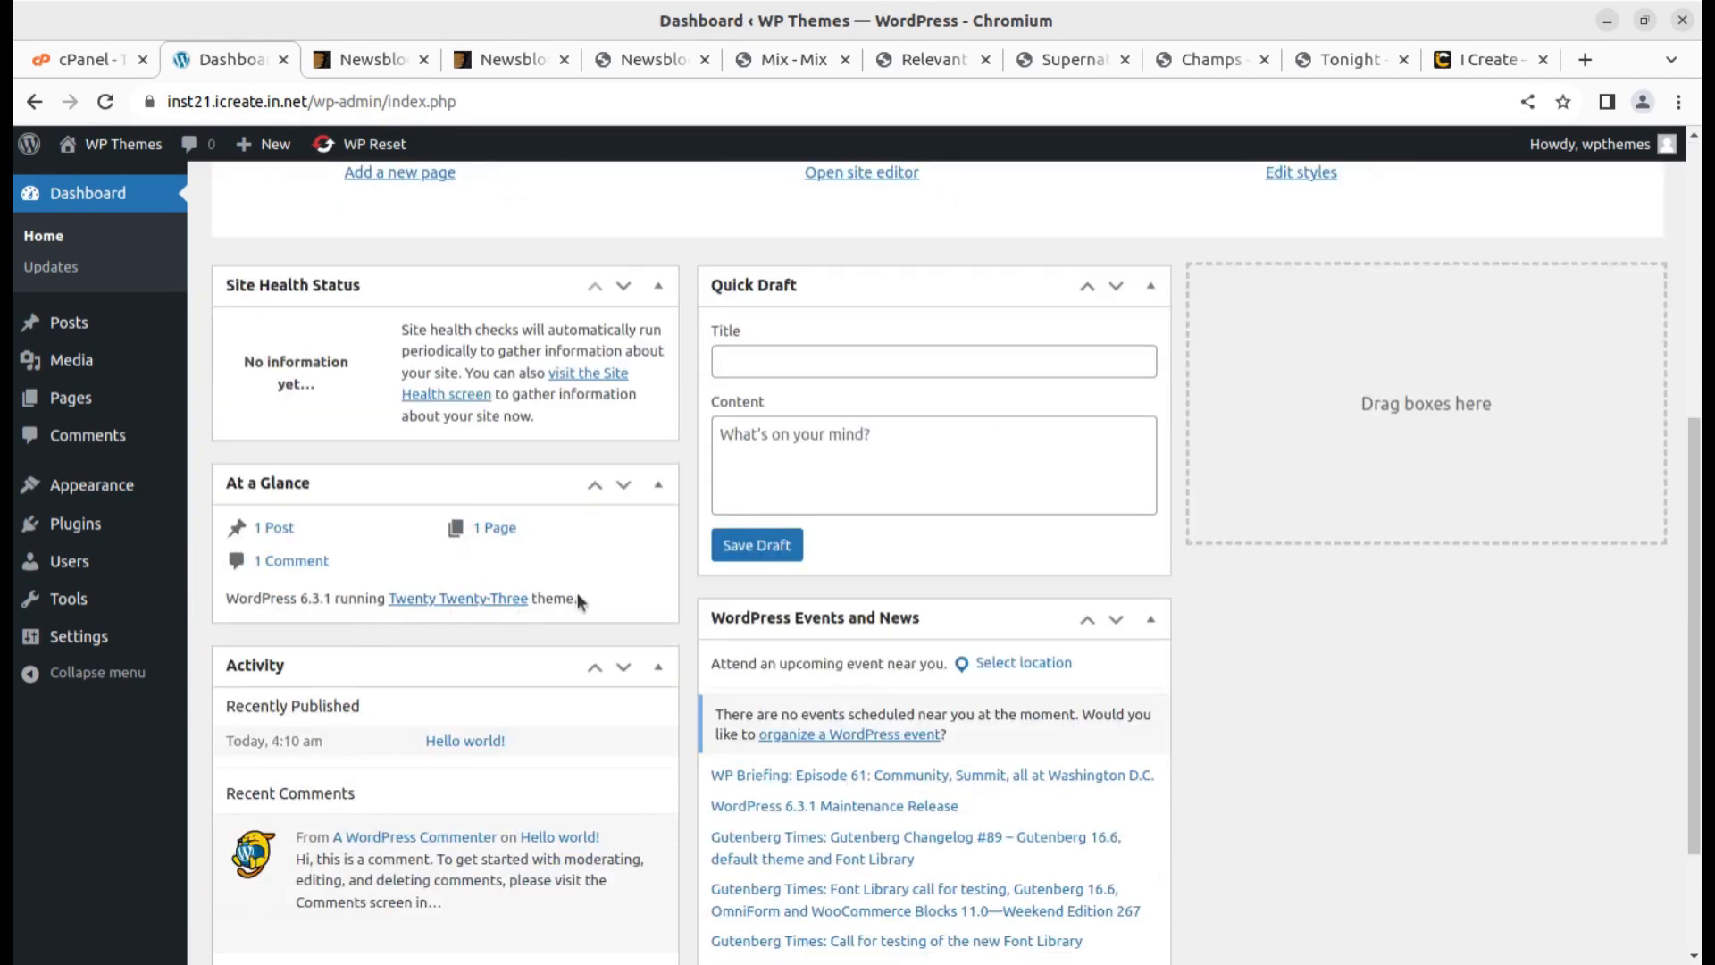
# Examine the cPanel tool groups from Email down to Software, and return to the WordPress dashboard's welcome section
pyautogui.click(80, 61)
pyautogui.scroll(-5, 539, 496)
pyautogui.scroll(-10, 539, 497)
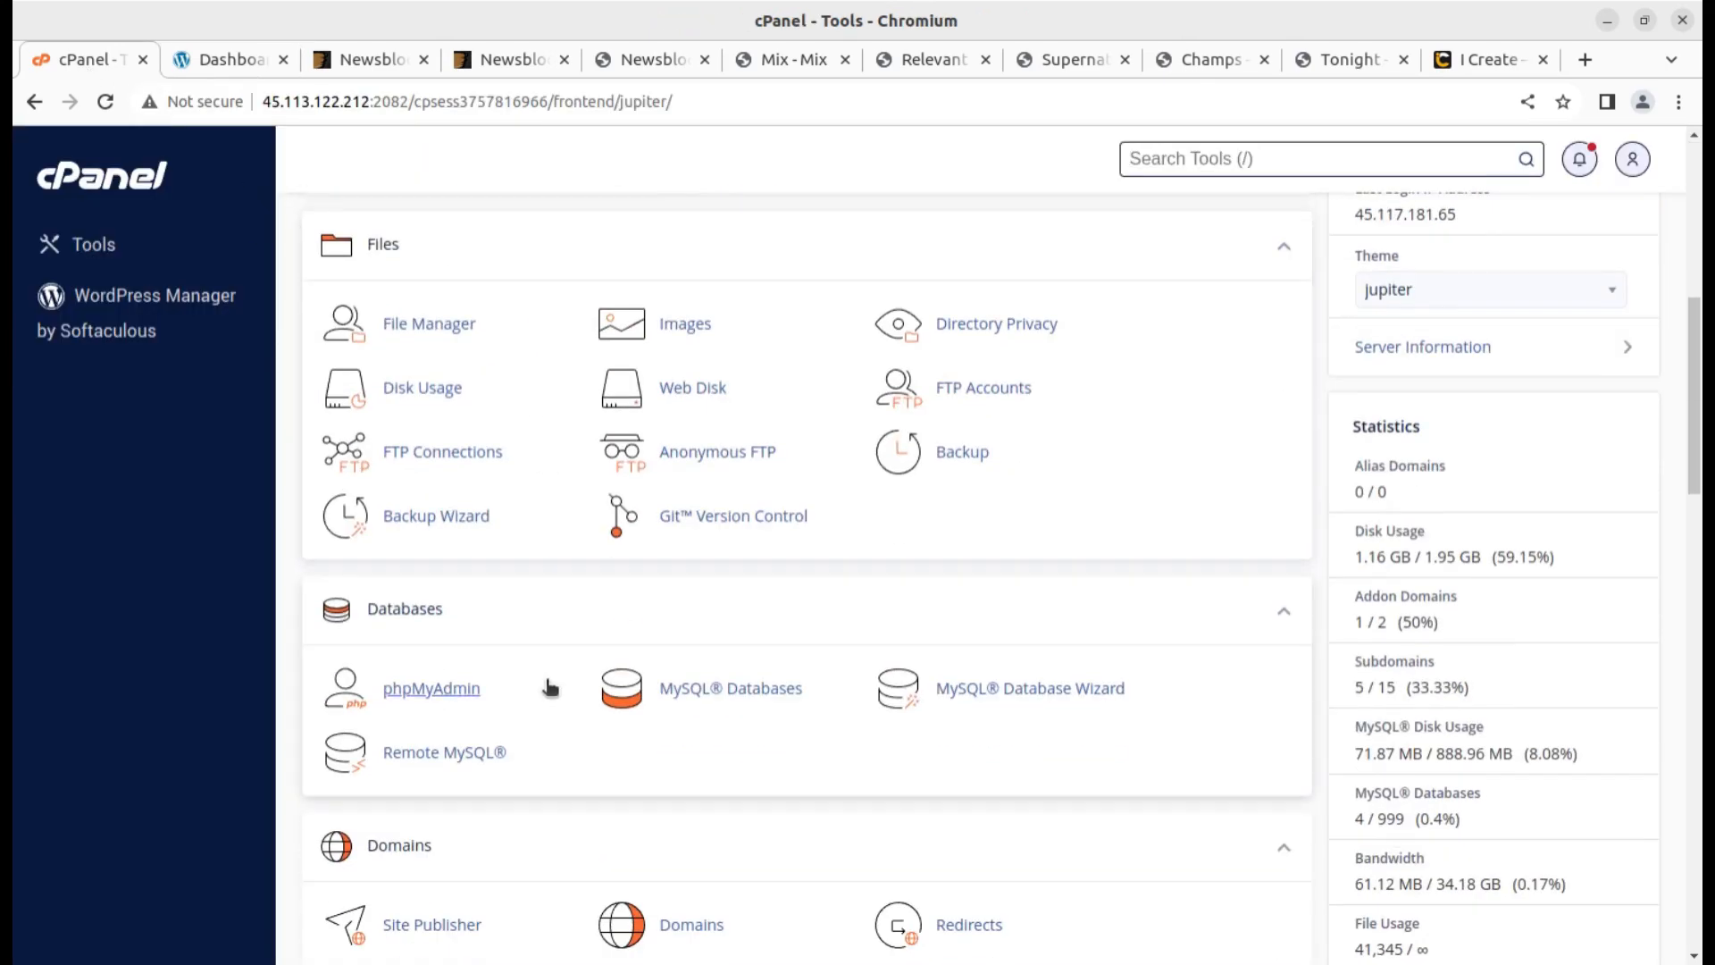
pyautogui.scroll(-4, 539, 676)
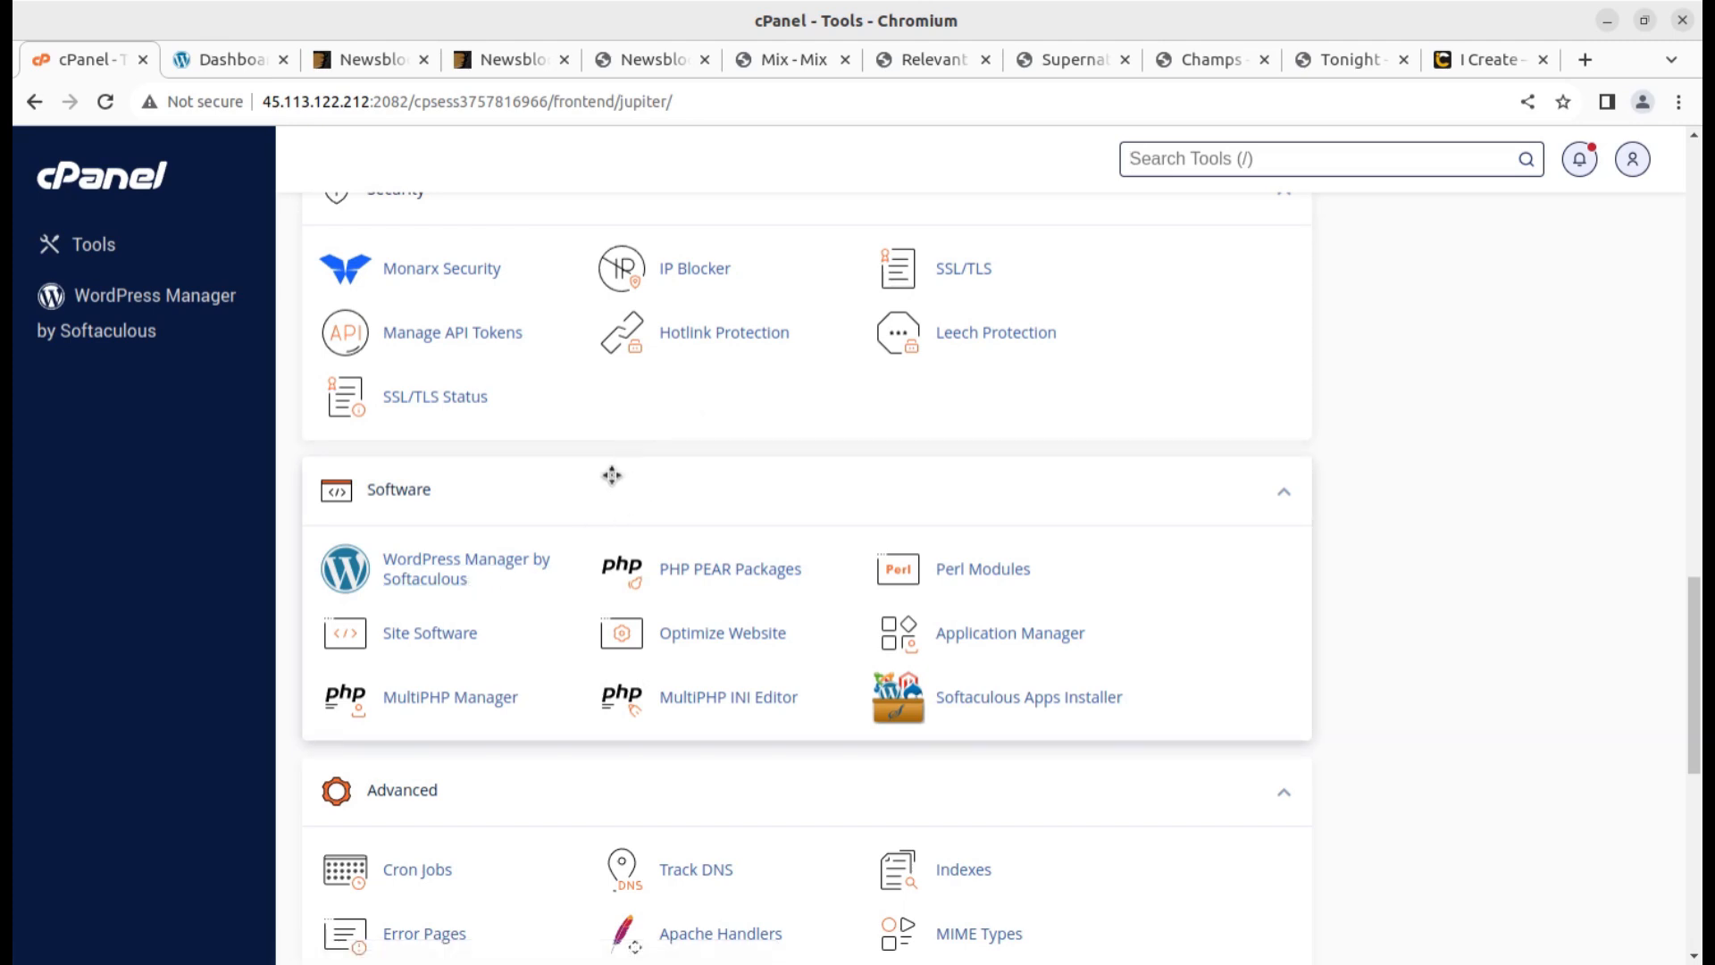
pyautogui.scroll(6, 1246, 549)
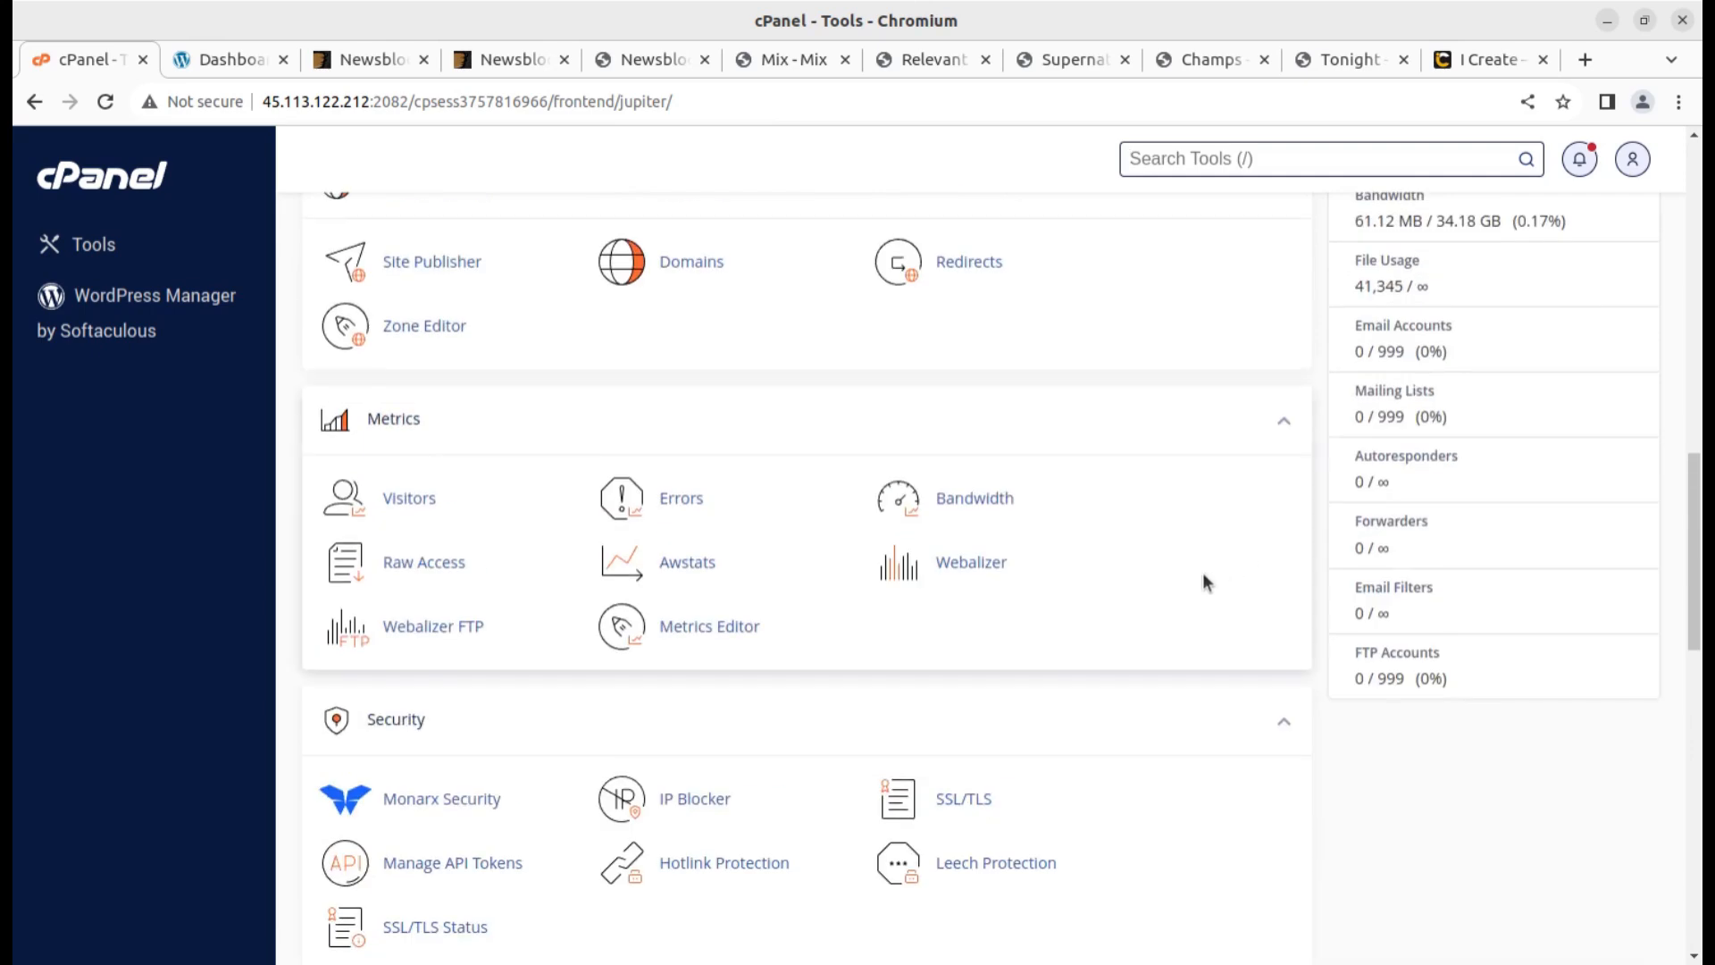
pyautogui.scroll(10, 1203, 572)
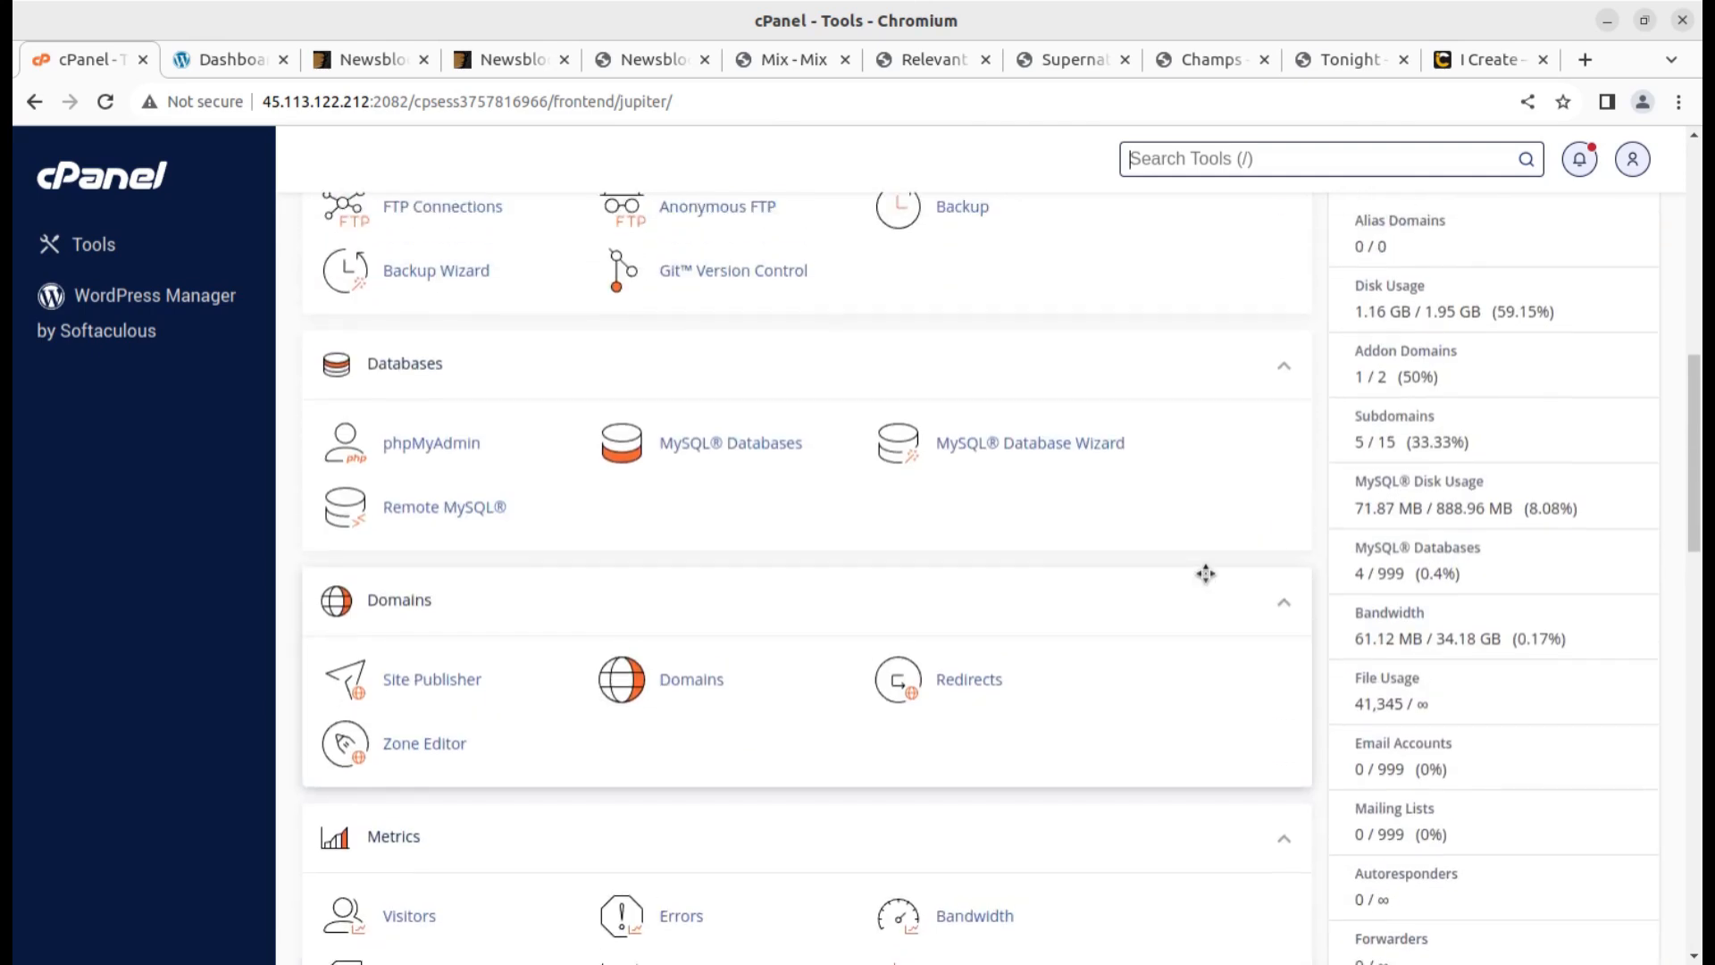
pyautogui.scroll(4, 1205, 574)
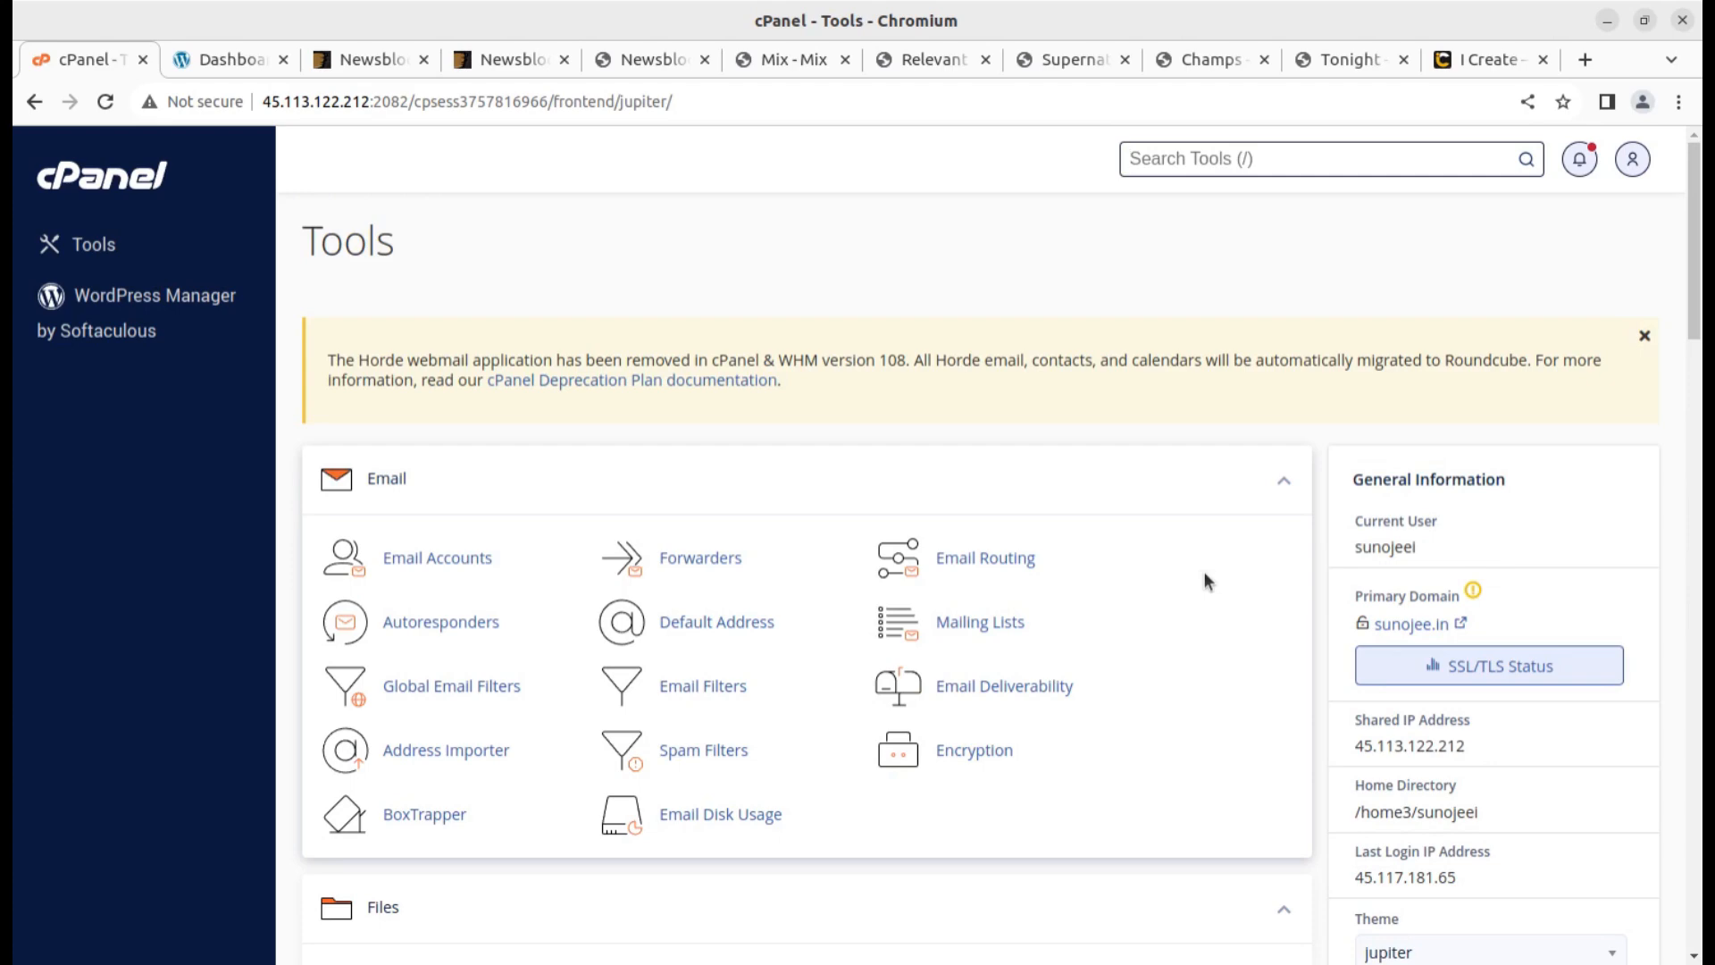
pyautogui.scroll(-5, 1071, 572)
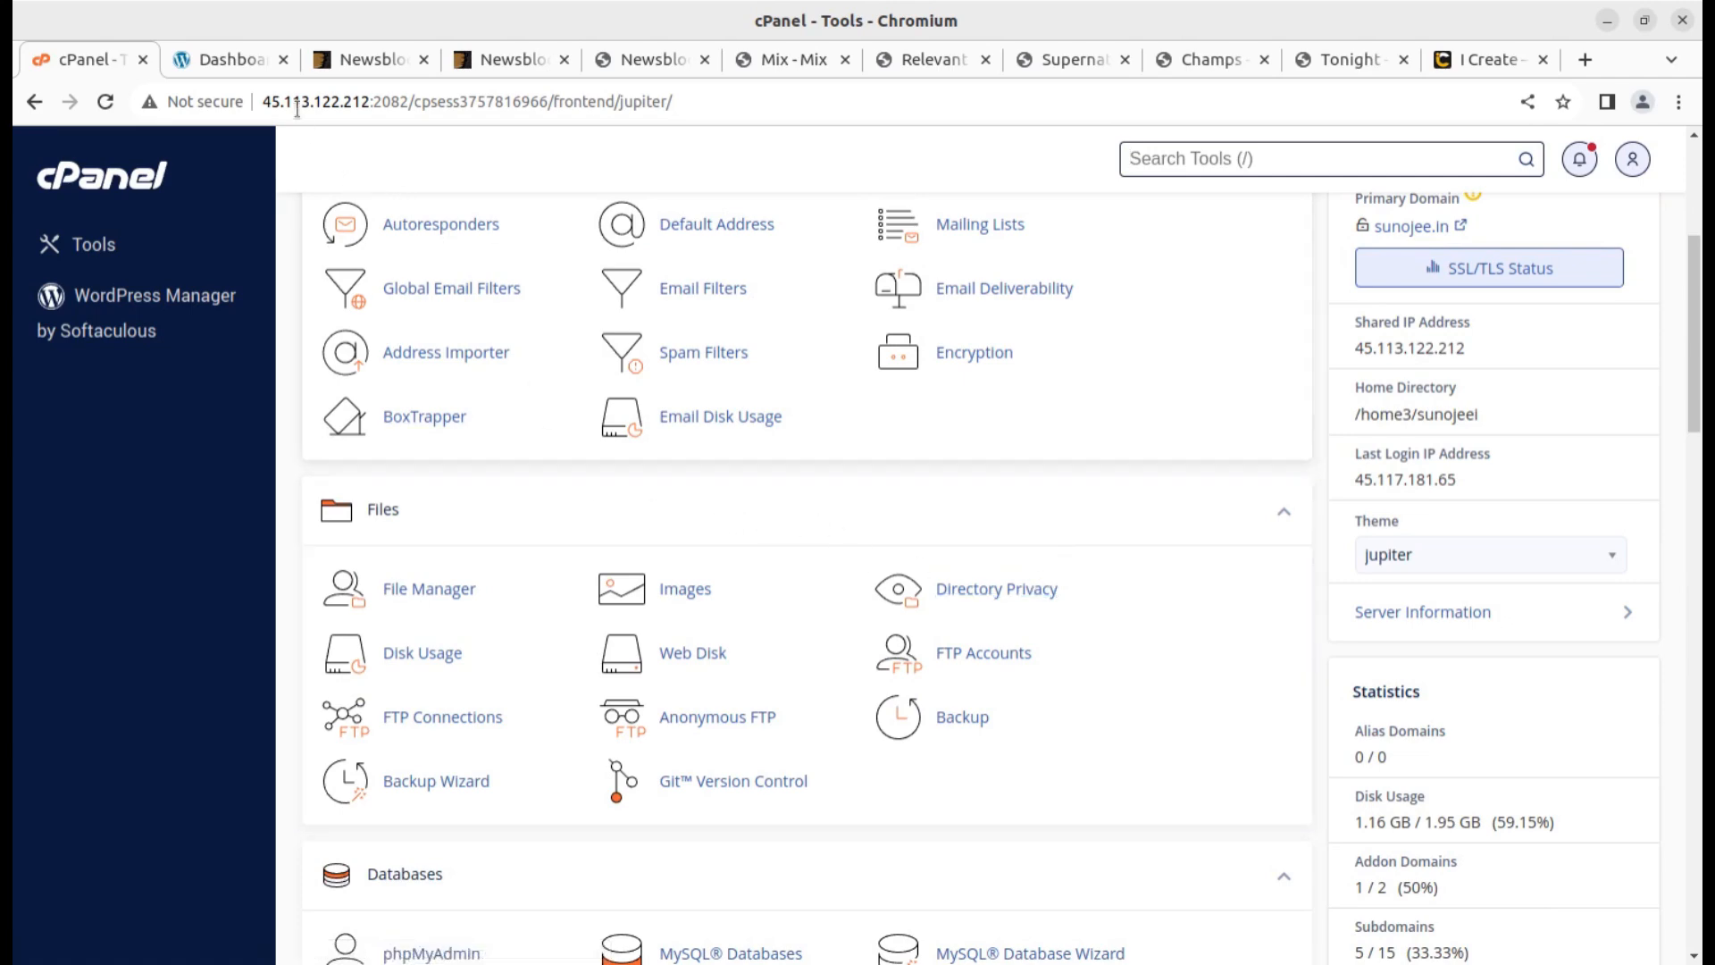
pyautogui.click(253, 63)
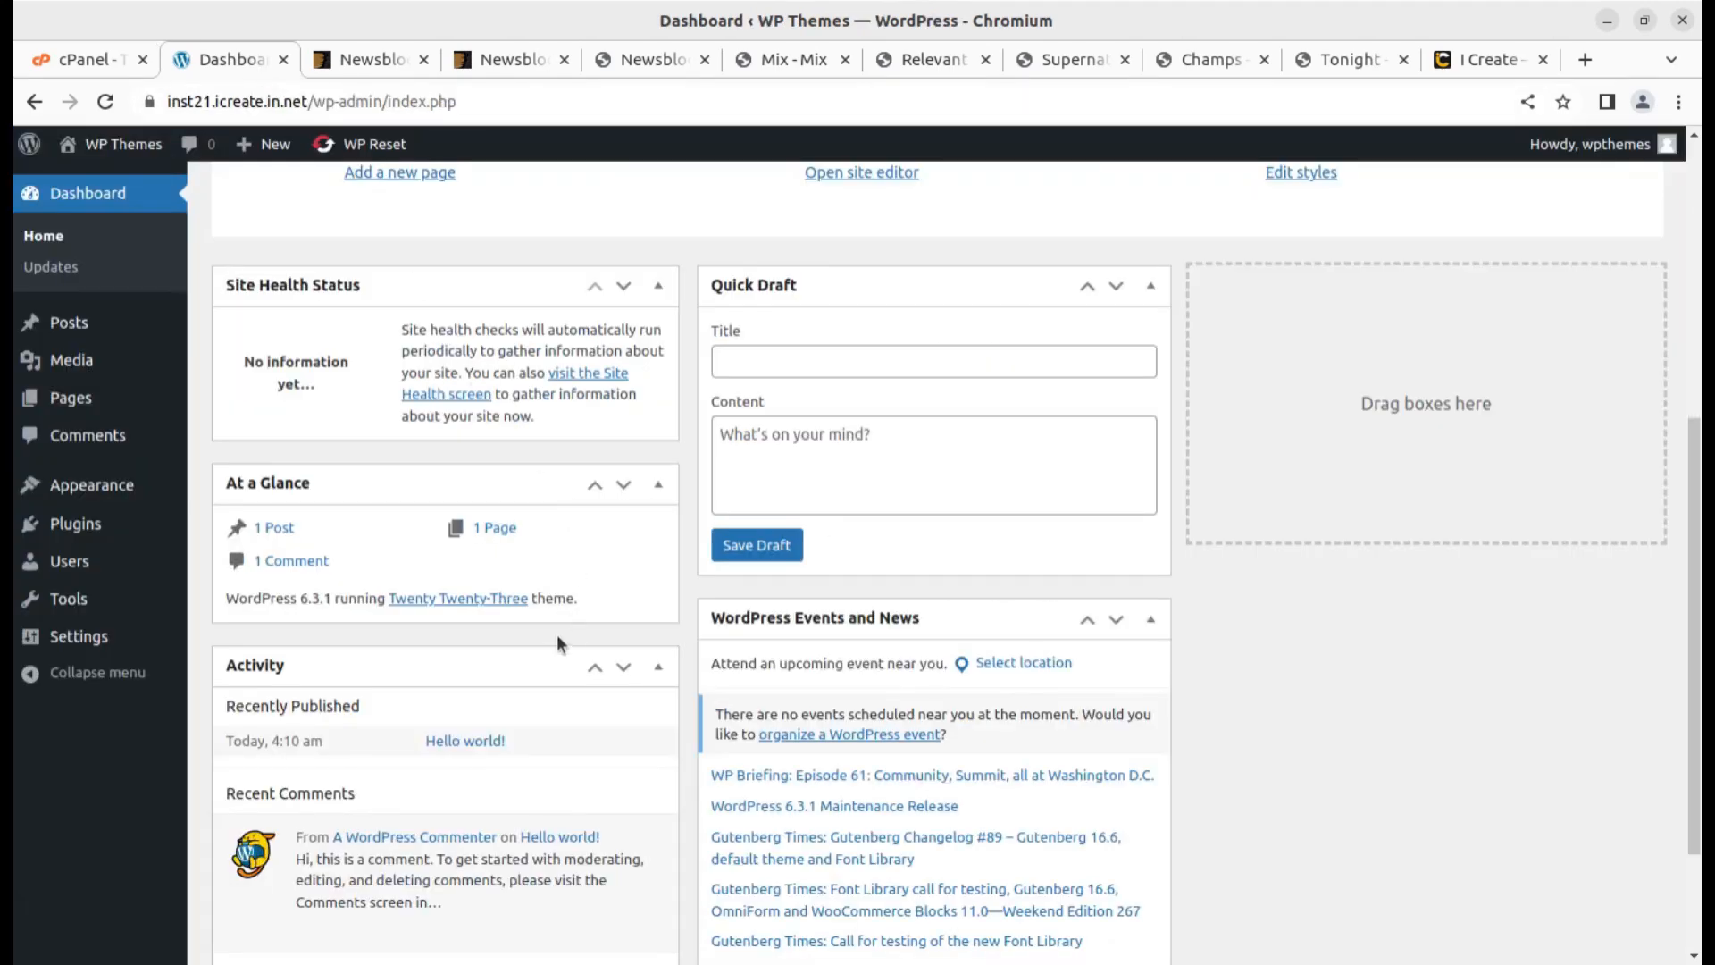
pyautogui.scroll(5, 536, 625)
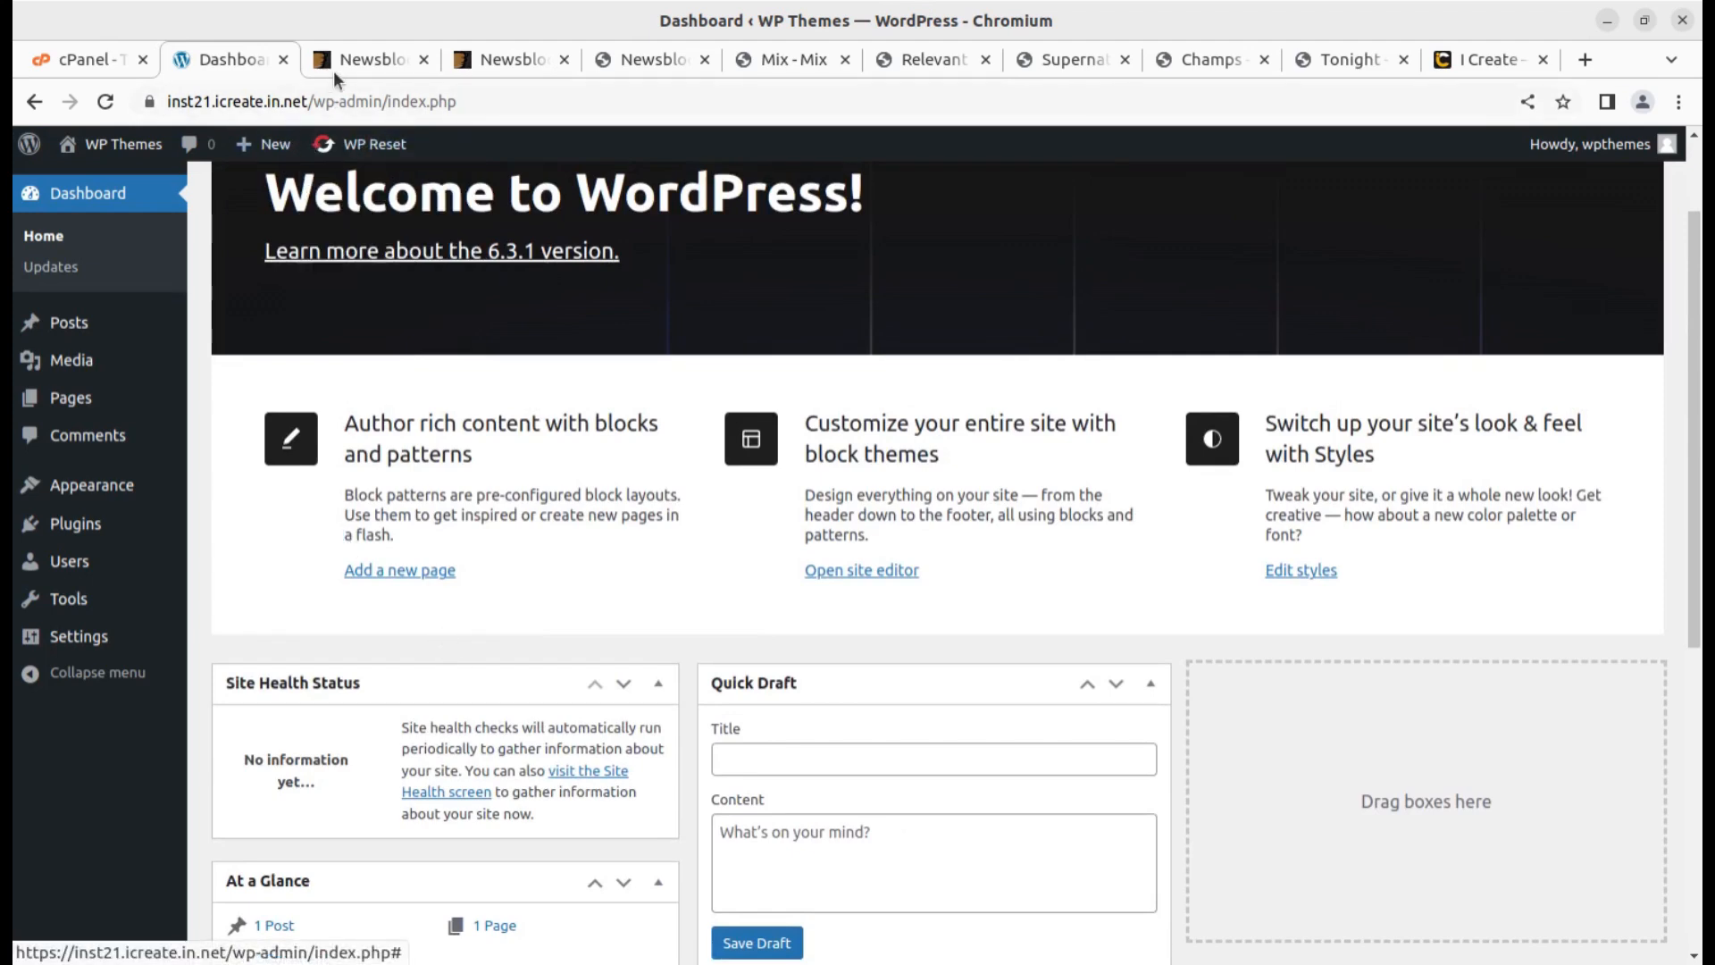
# Review the author codesupplyco and the Power Elite Author badge on the Newsblock theme's ThemeForest page
pyautogui.click(369, 59)
pyautogui.click(1526, 454)
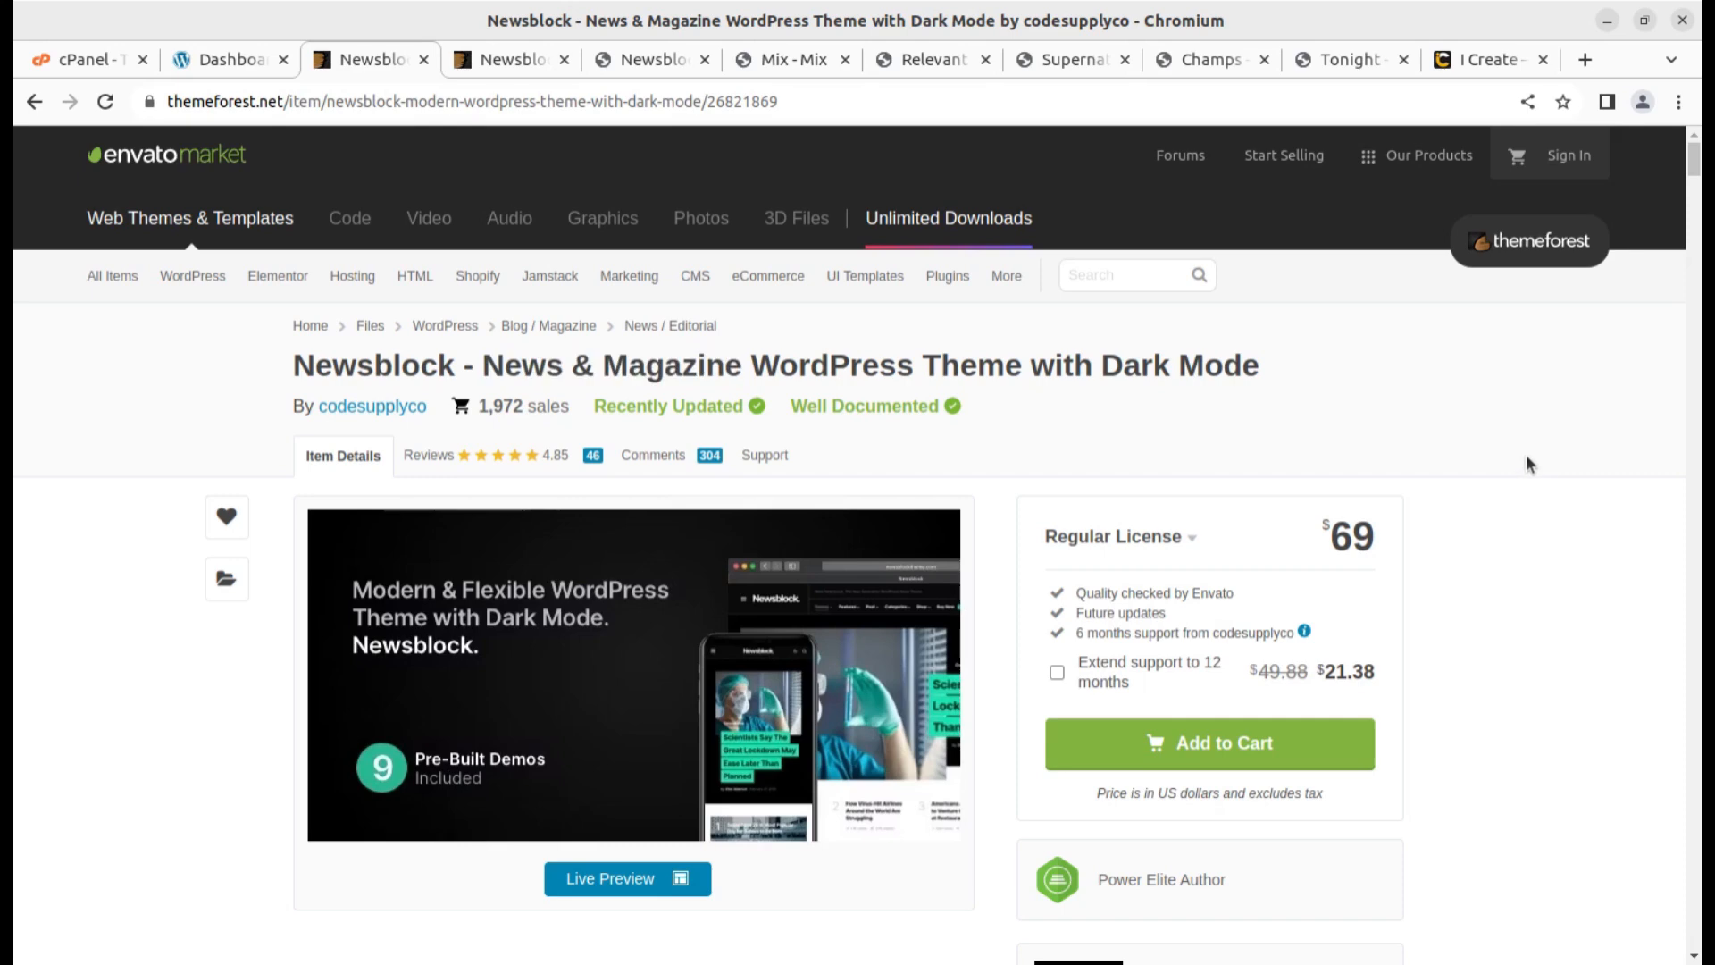
pyautogui.scroll(-3, 1545, 461)
pyautogui.scroll(-3, 1534, 459)
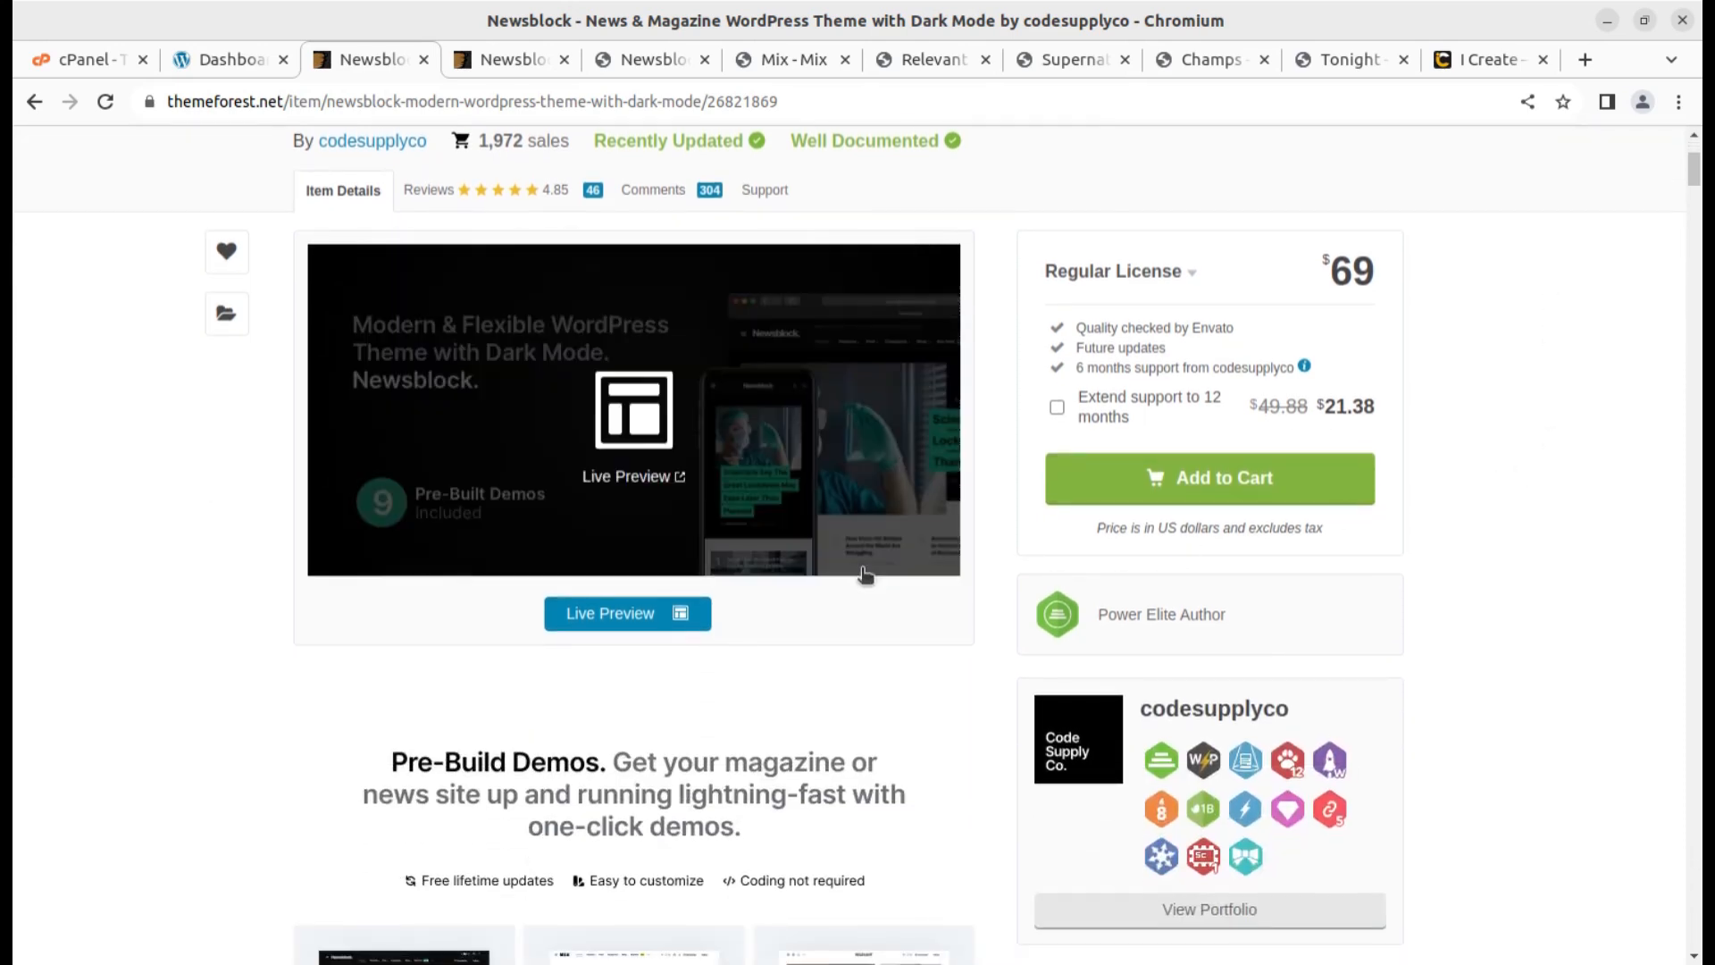
pyautogui.scroll(6, 433, 485)
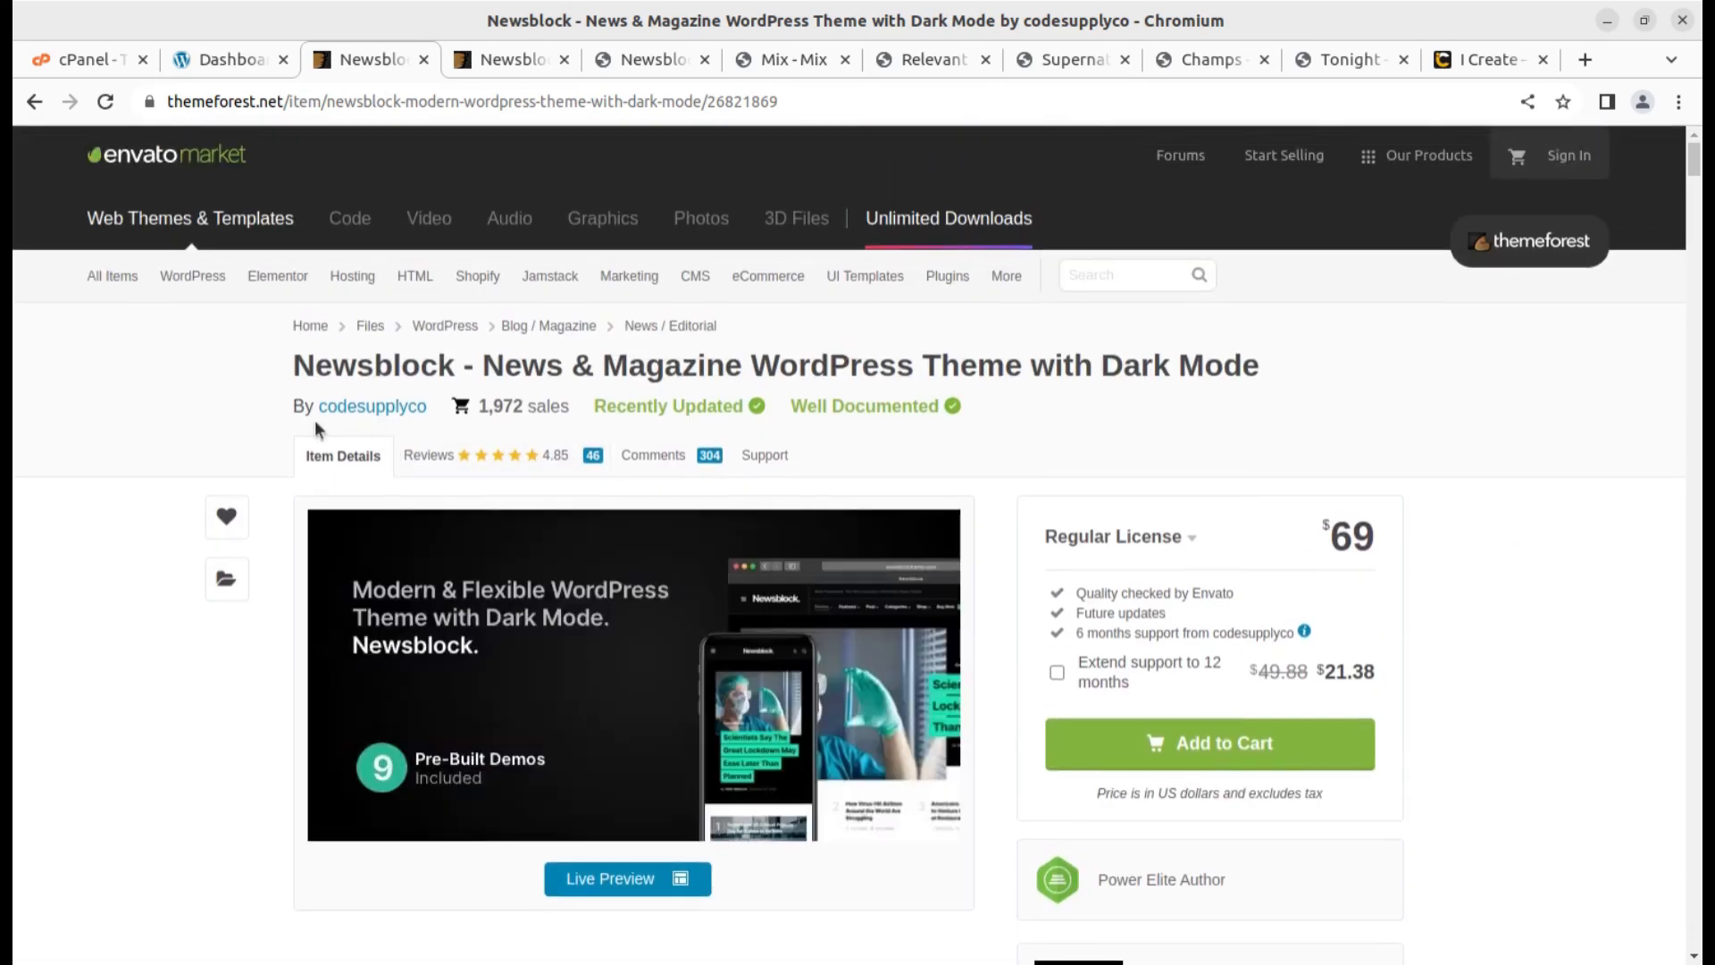
pyautogui.scroll(-5, 1287, 582)
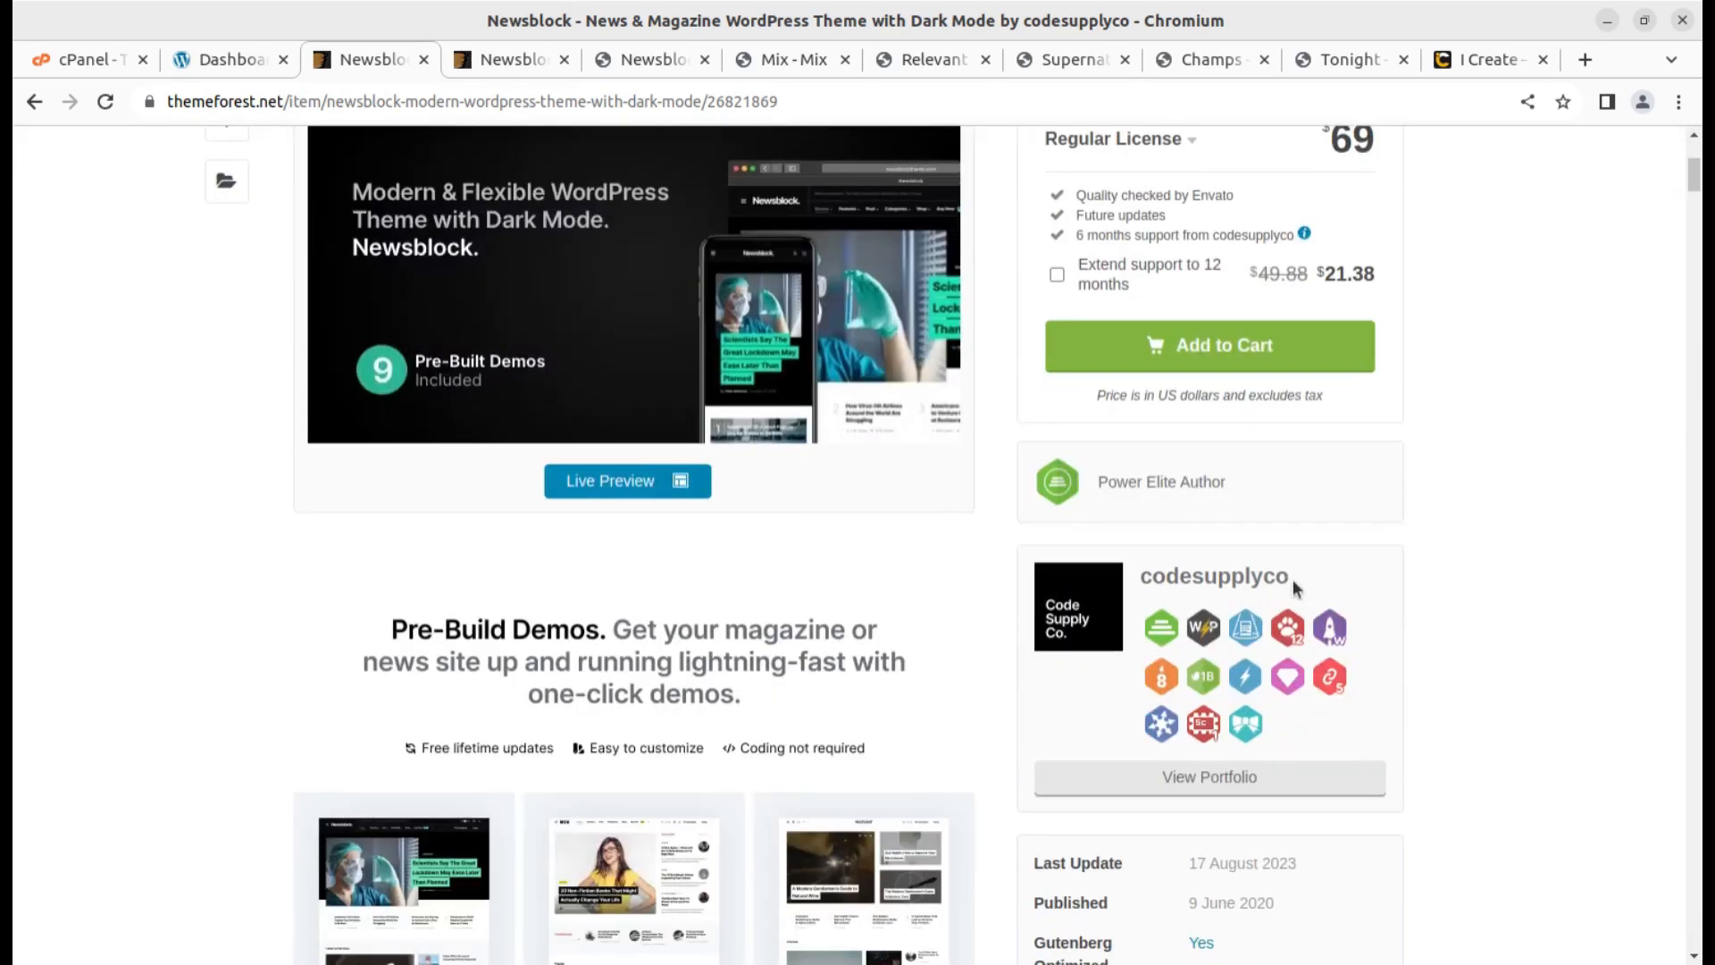
pyautogui.moveTo(1321, 582); pyautogui.dragTo(1139, 576)
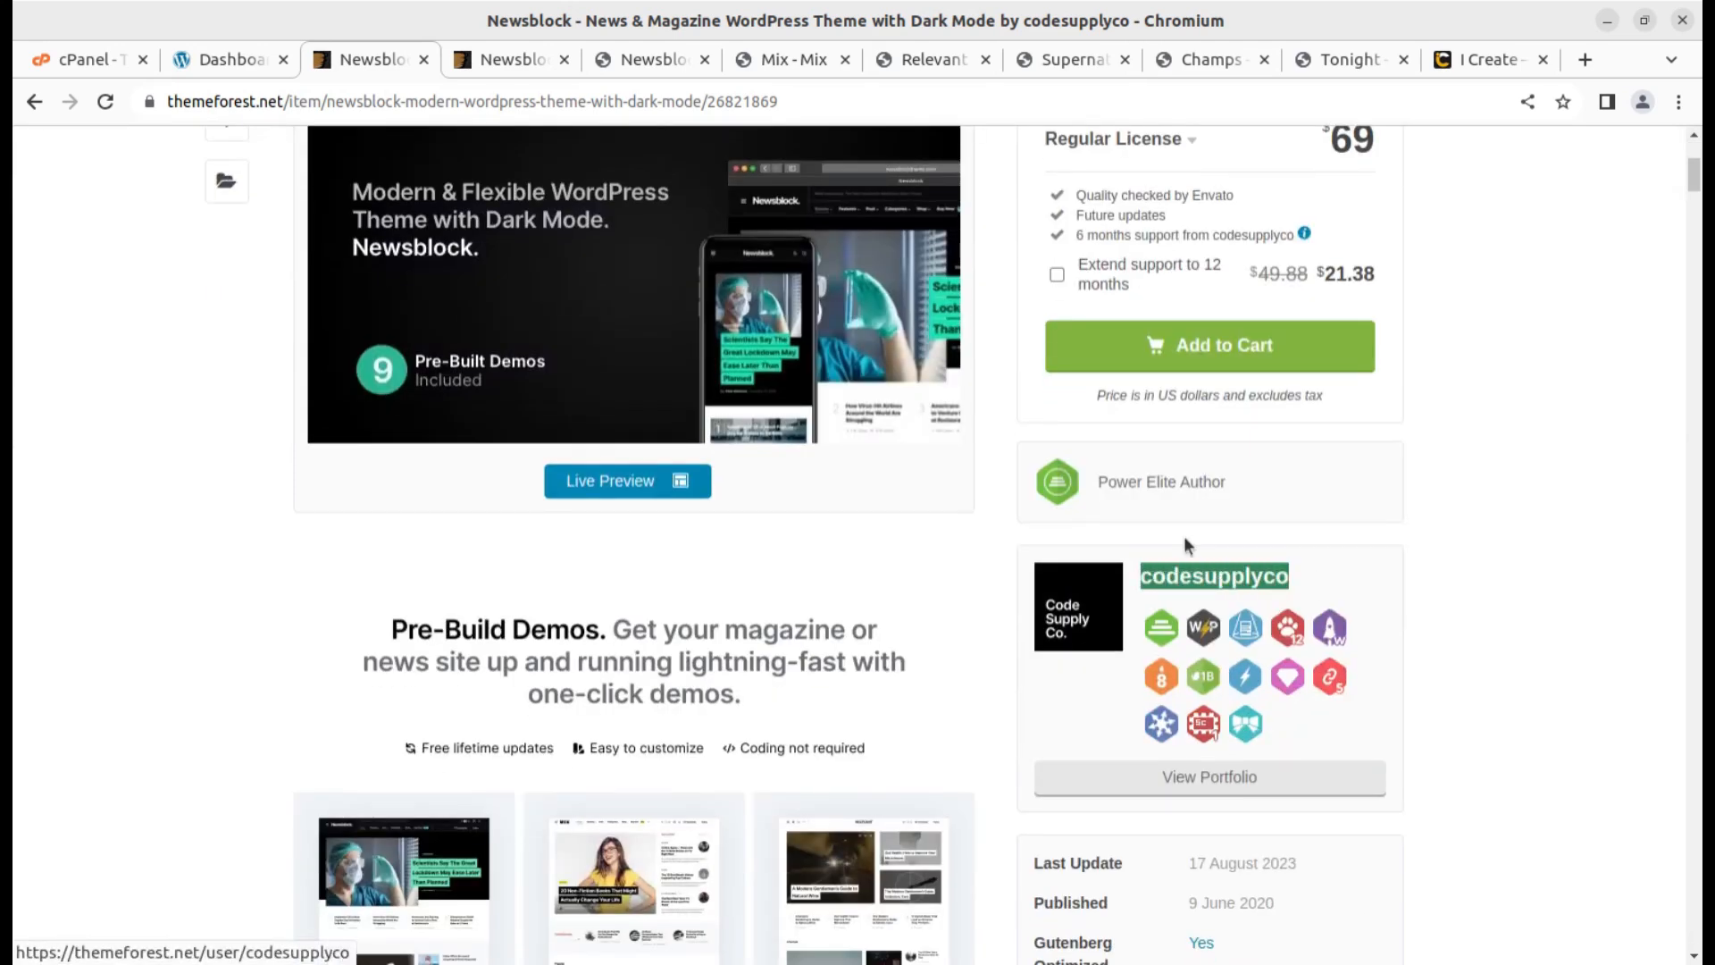
pyautogui.moveTo(1255, 492); pyautogui.dragTo(1102, 483)
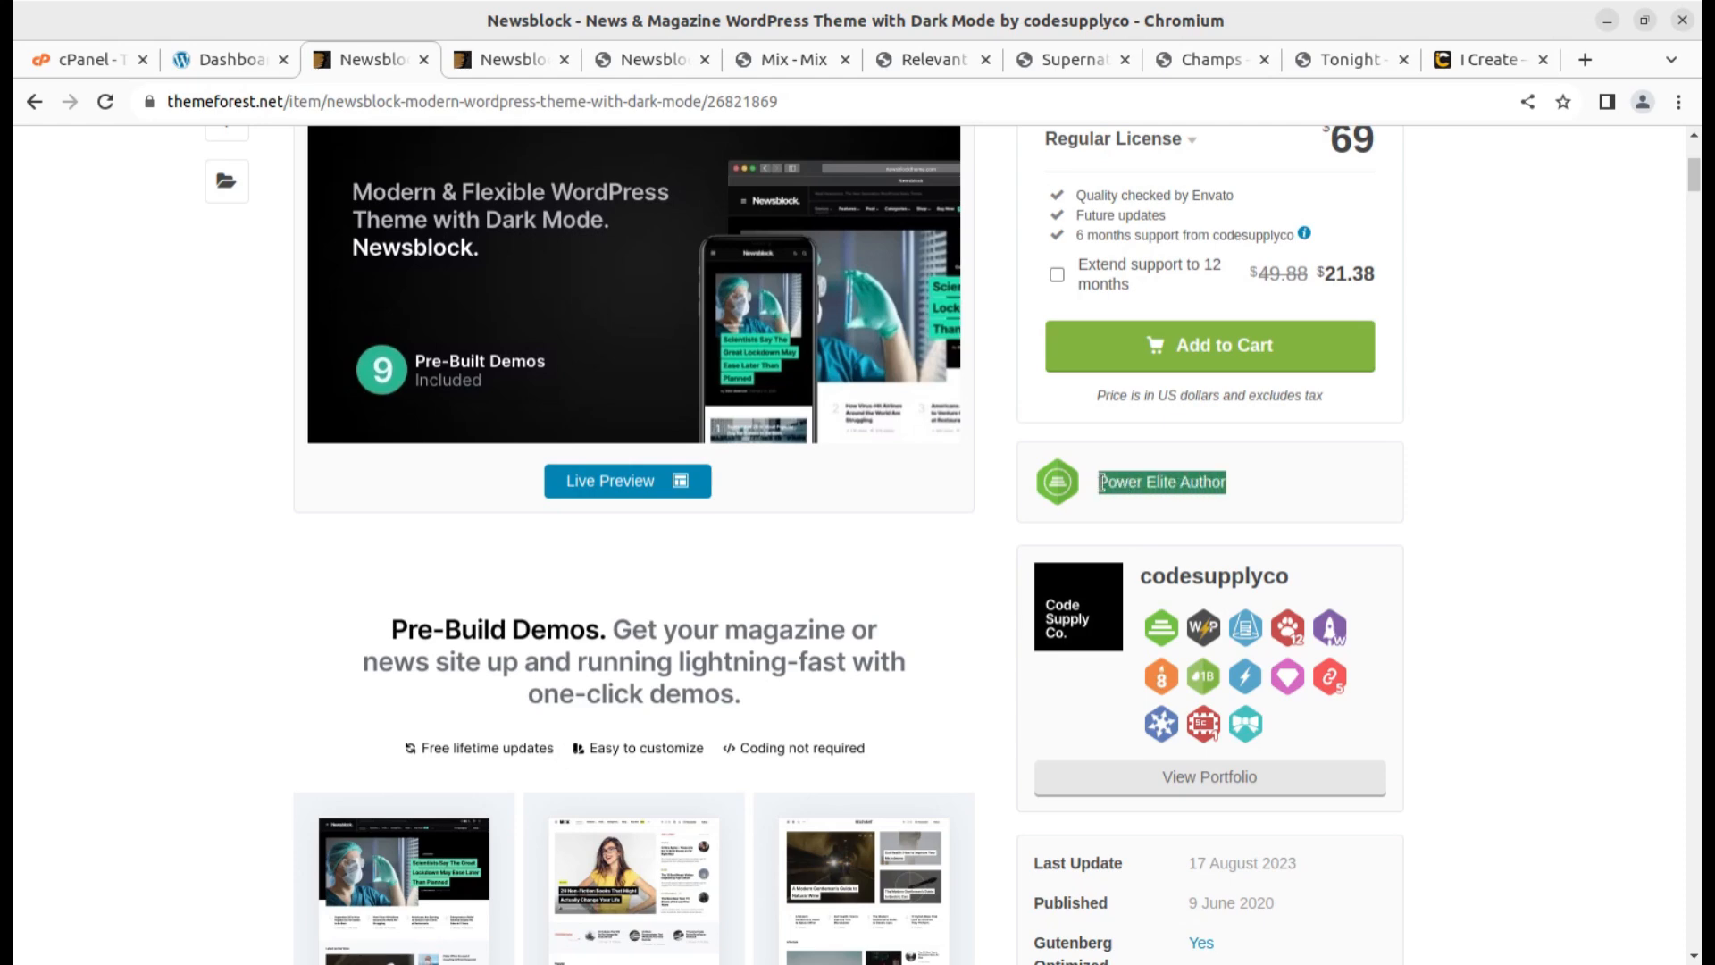
pyautogui.scroll(5, 1456, 545)
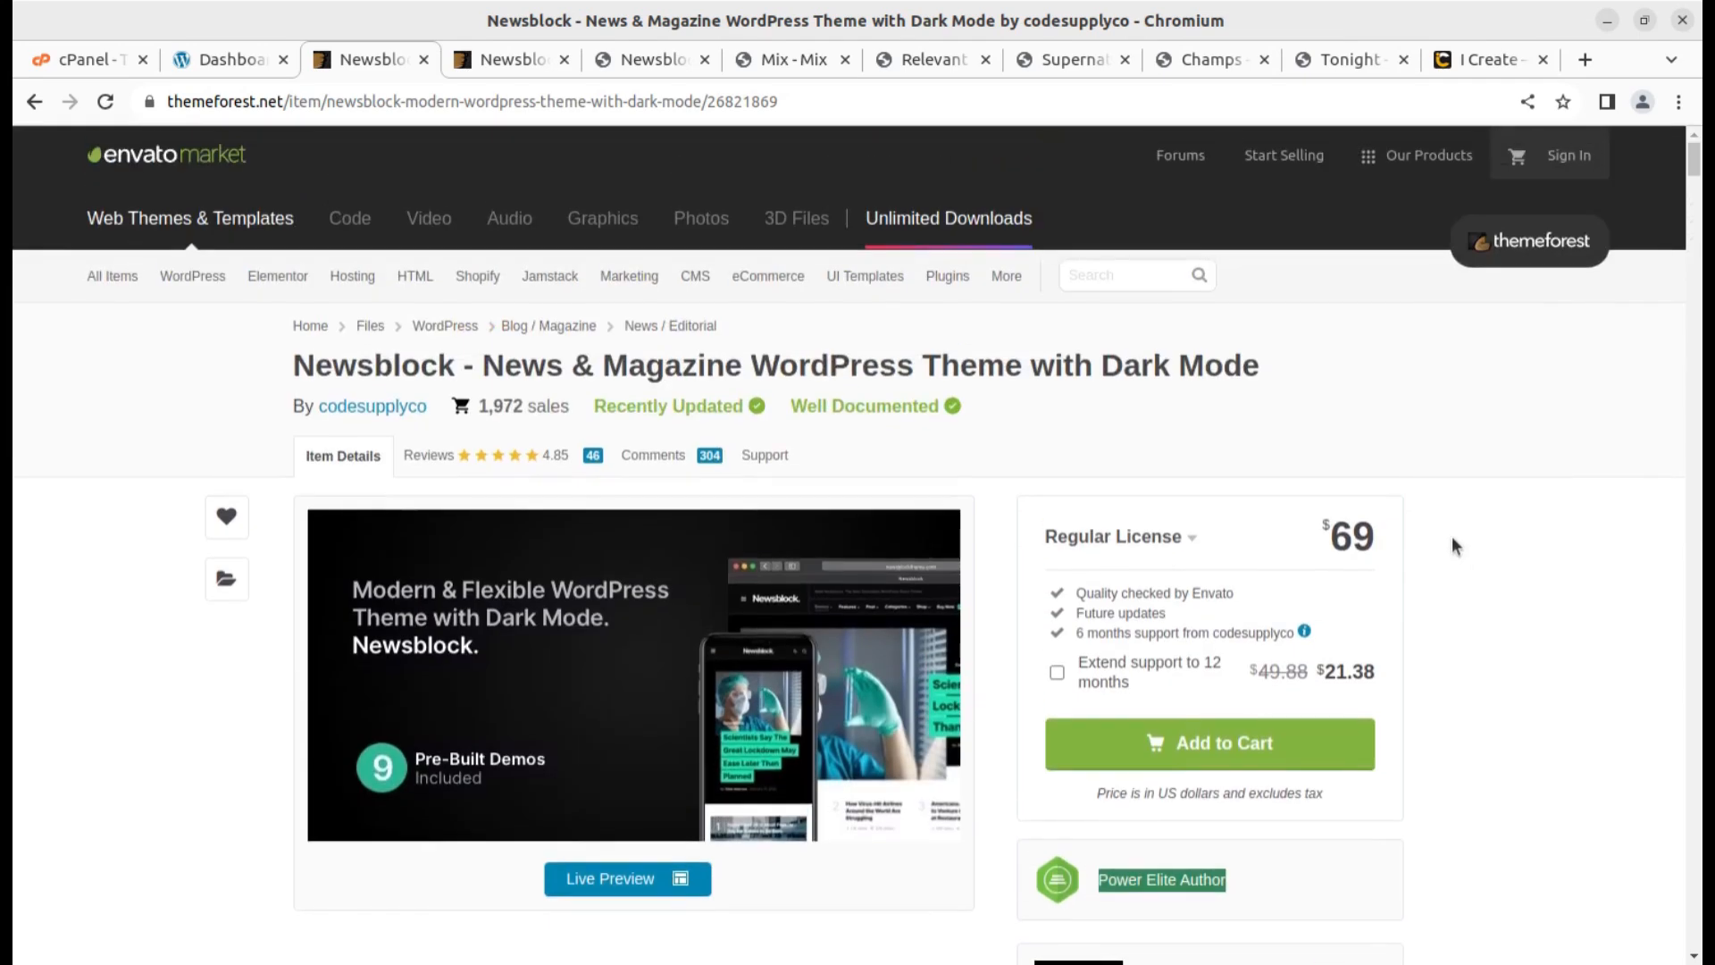
pyautogui.scroll(-3, 1453, 539)
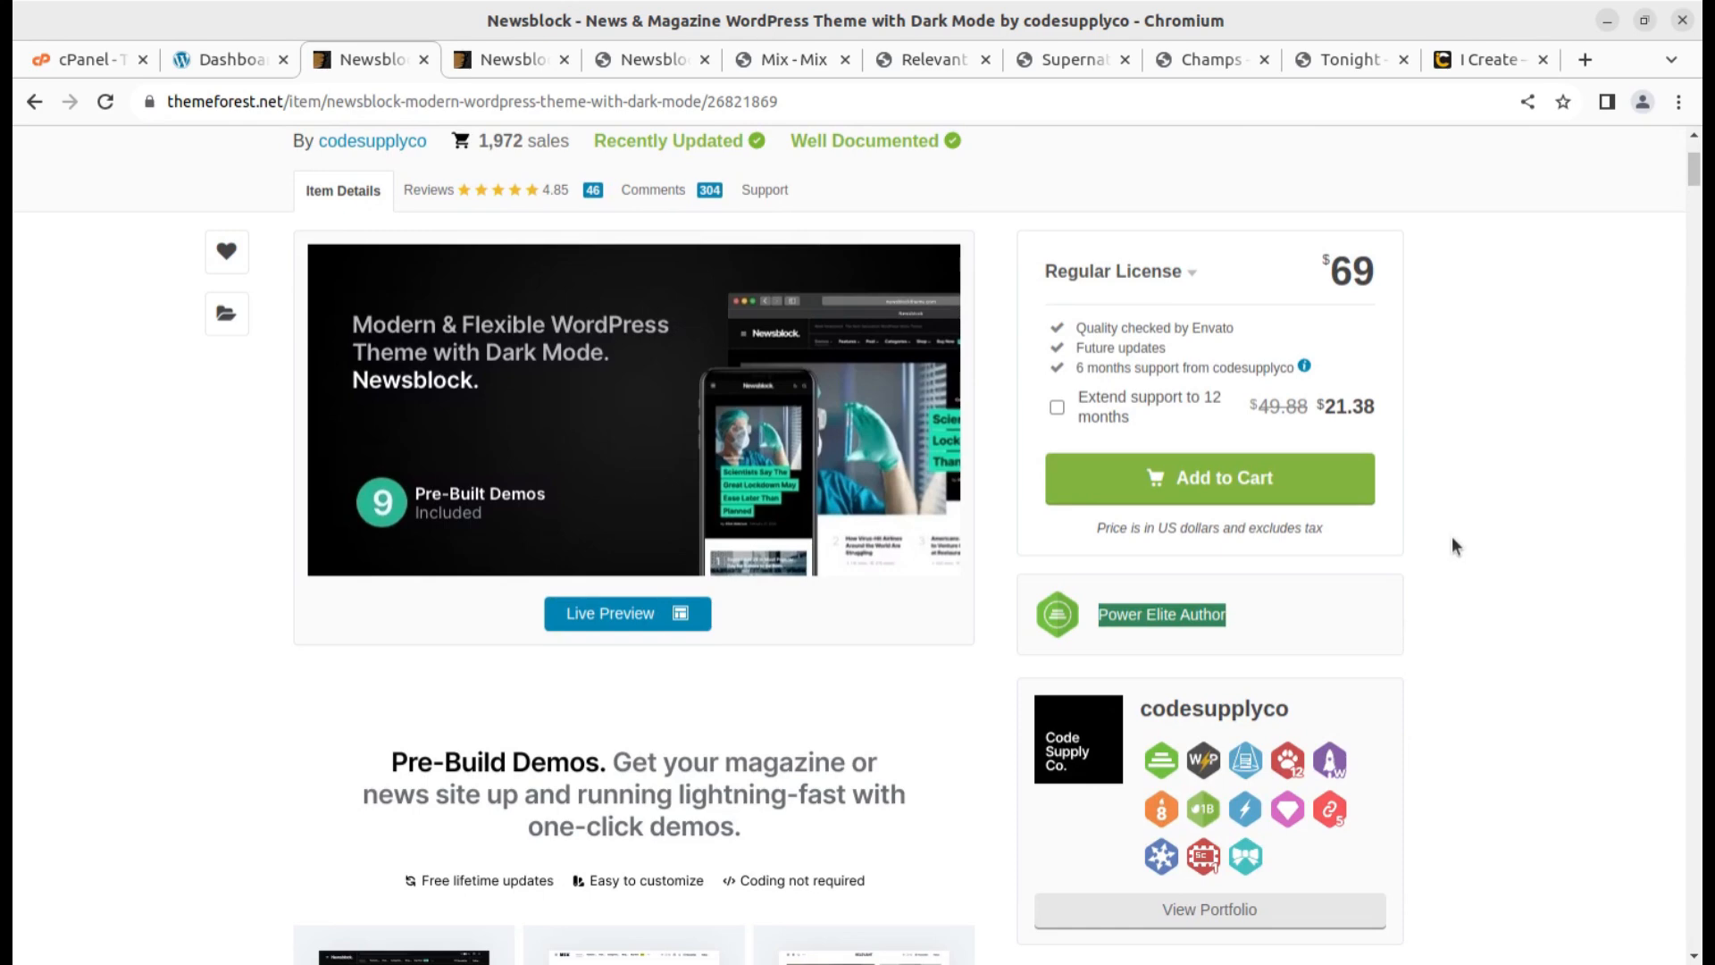
pyautogui.scroll(2, 1444, 538)
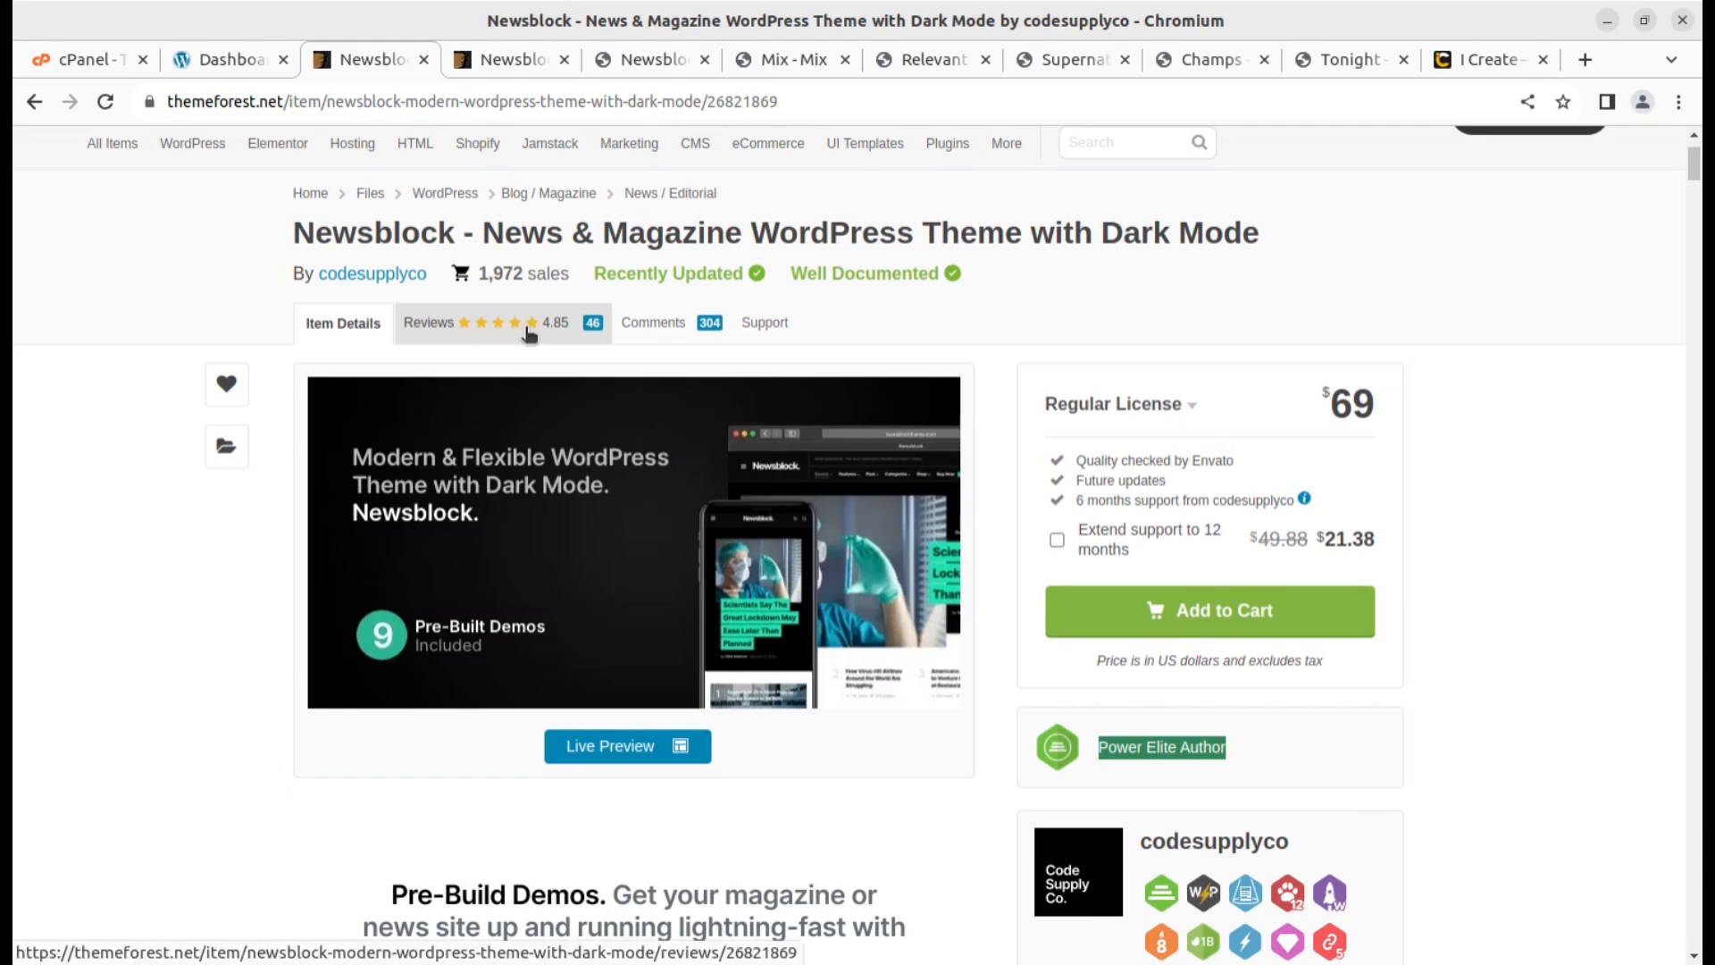
# Review the Newsblock theme's sales figure, publication and last update dates, and supported software versions on ThemeForest
pyautogui.moveTo(479, 273); pyautogui.dragTo(529, 277)
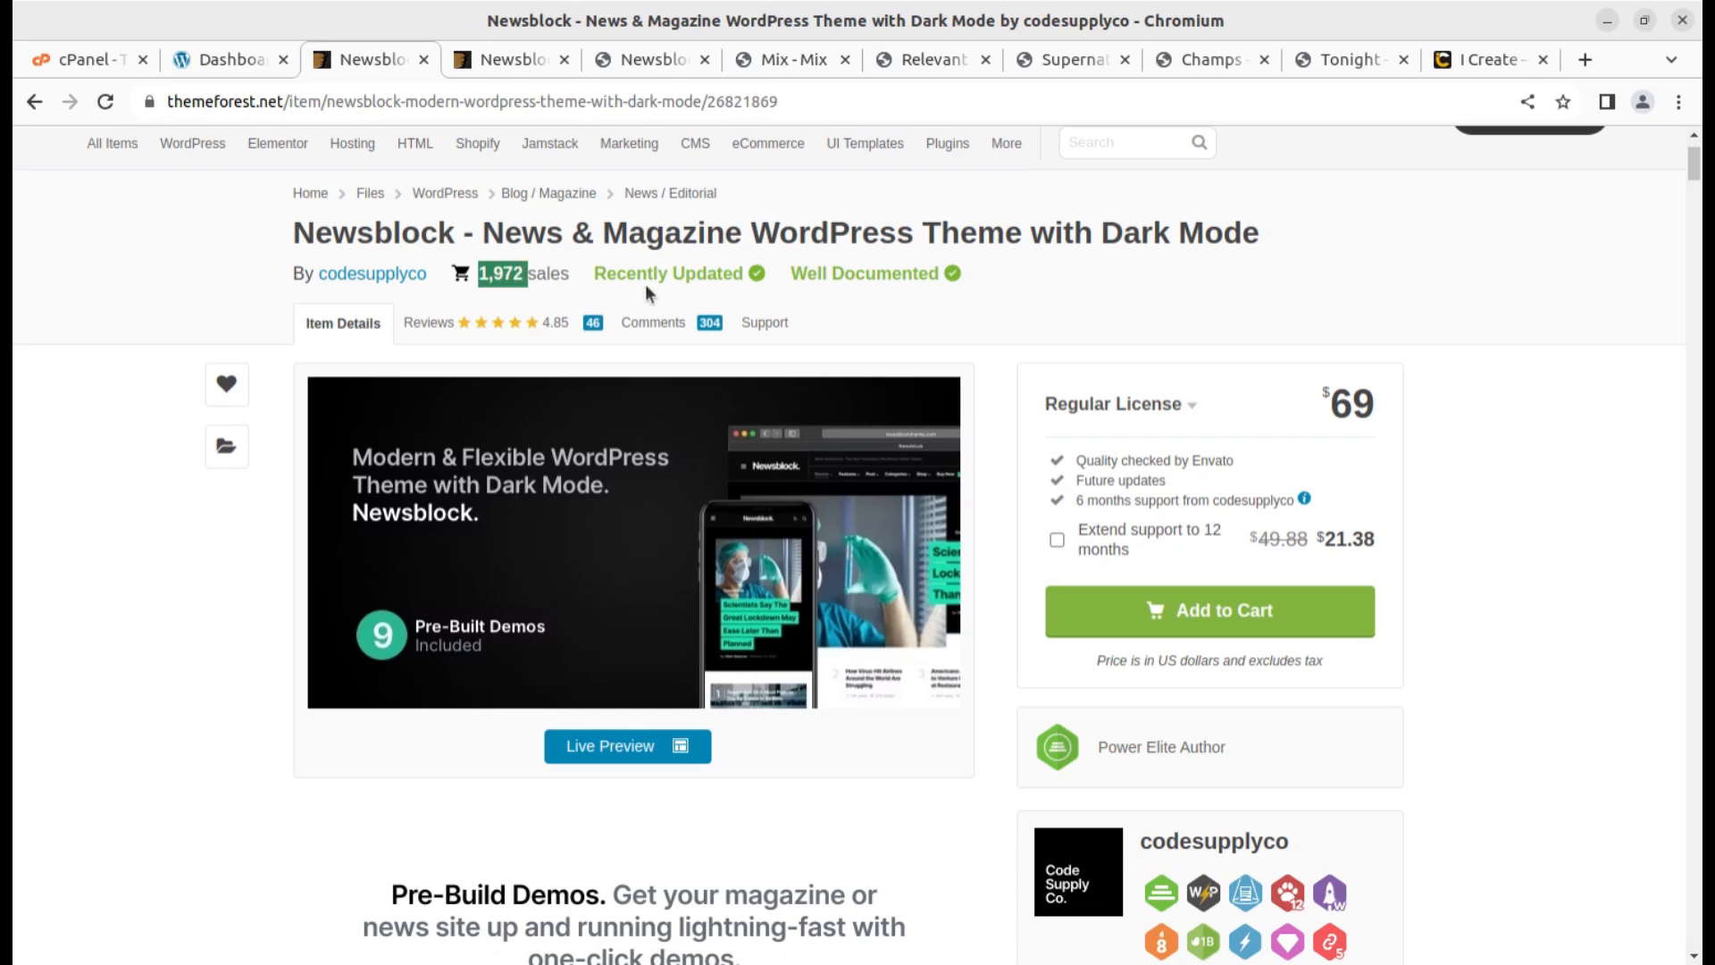
pyautogui.scroll(-5, 966, 286)
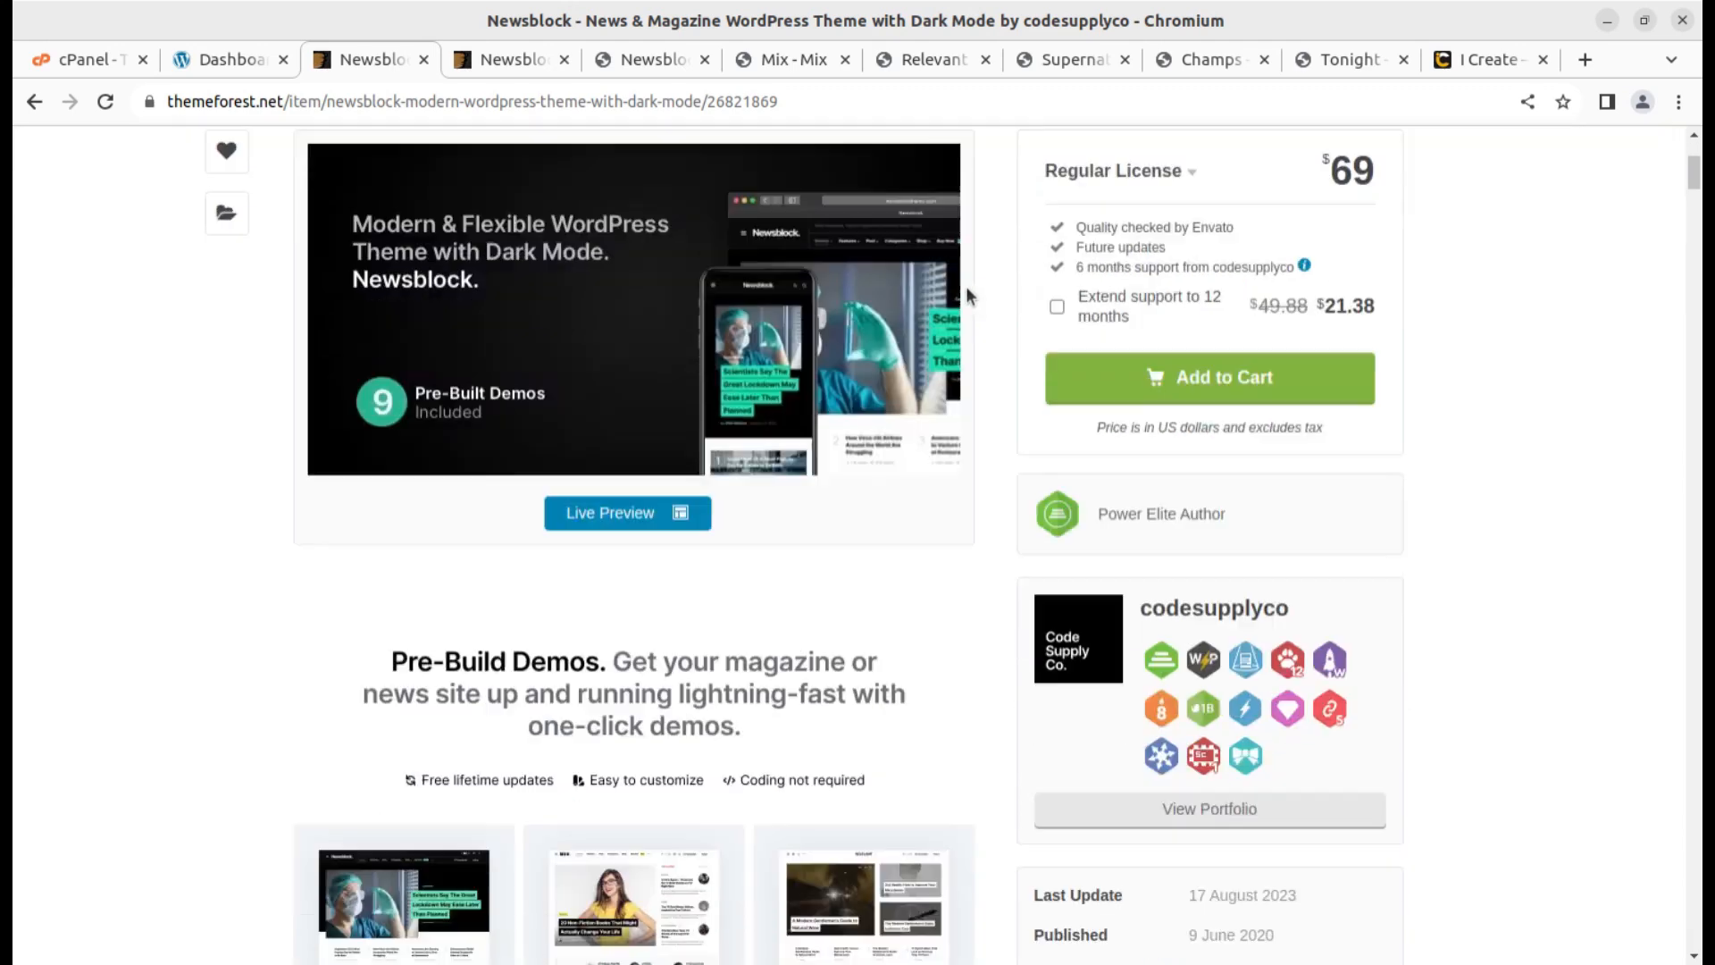
pyautogui.moveTo(1272, 637); pyautogui.dragTo(1187, 639)
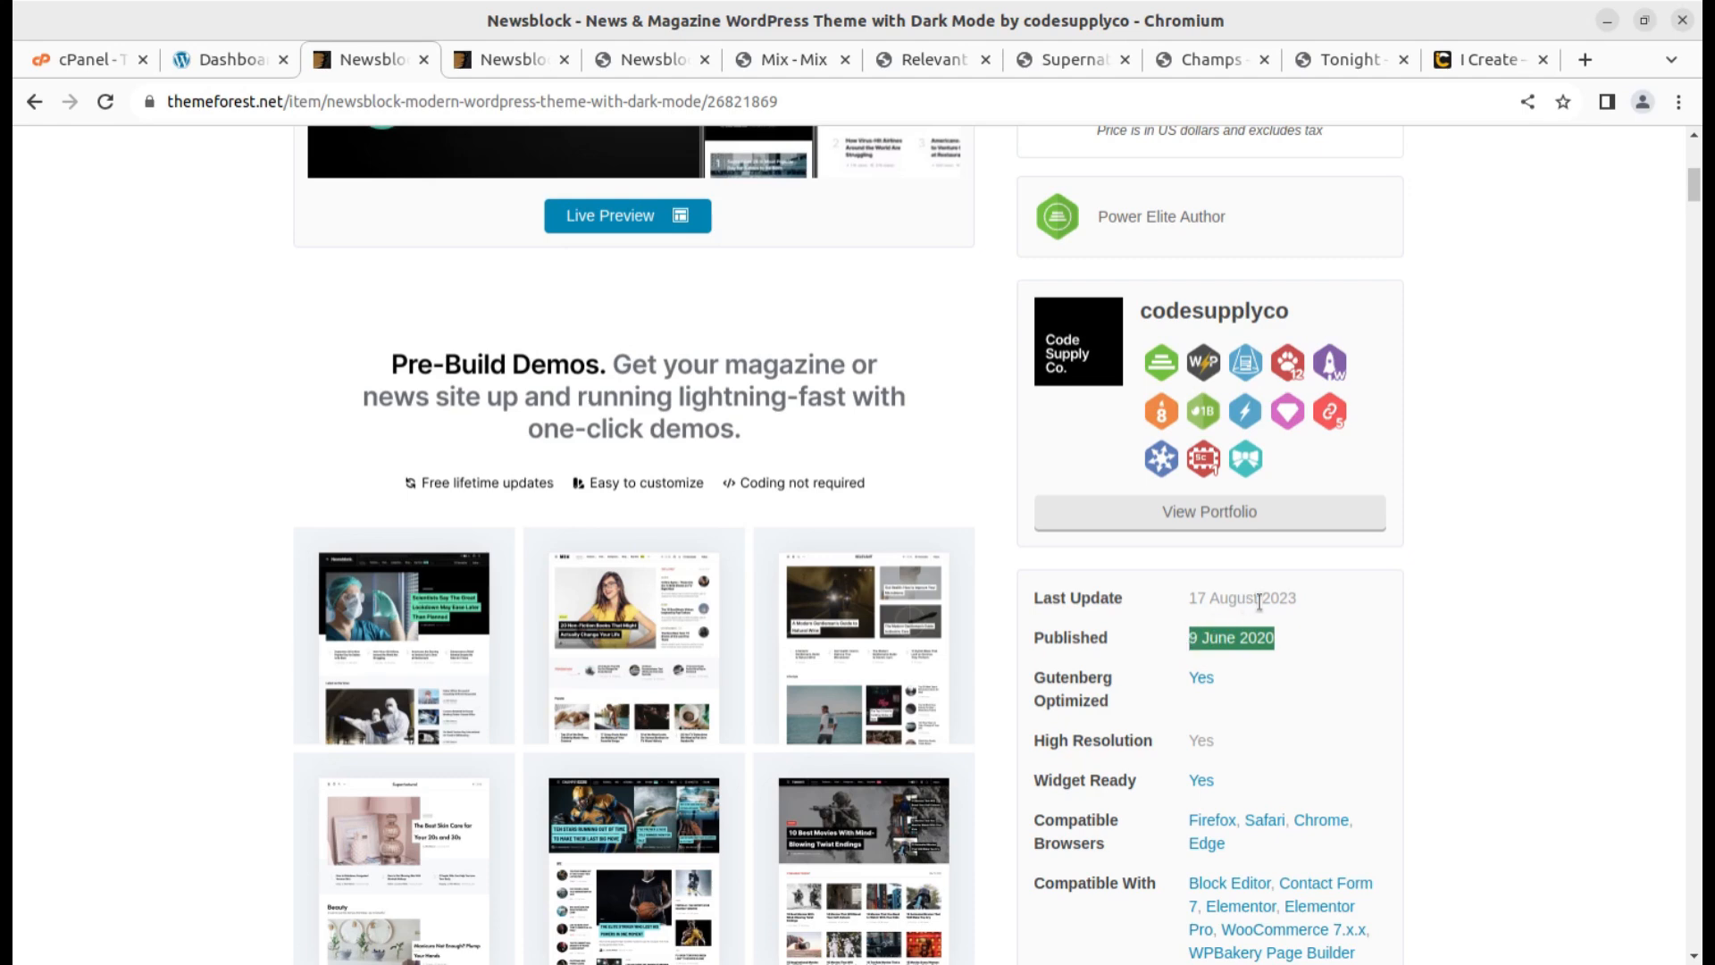
pyautogui.moveTo(1309, 601); pyautogui.dragTo(1186, 600)
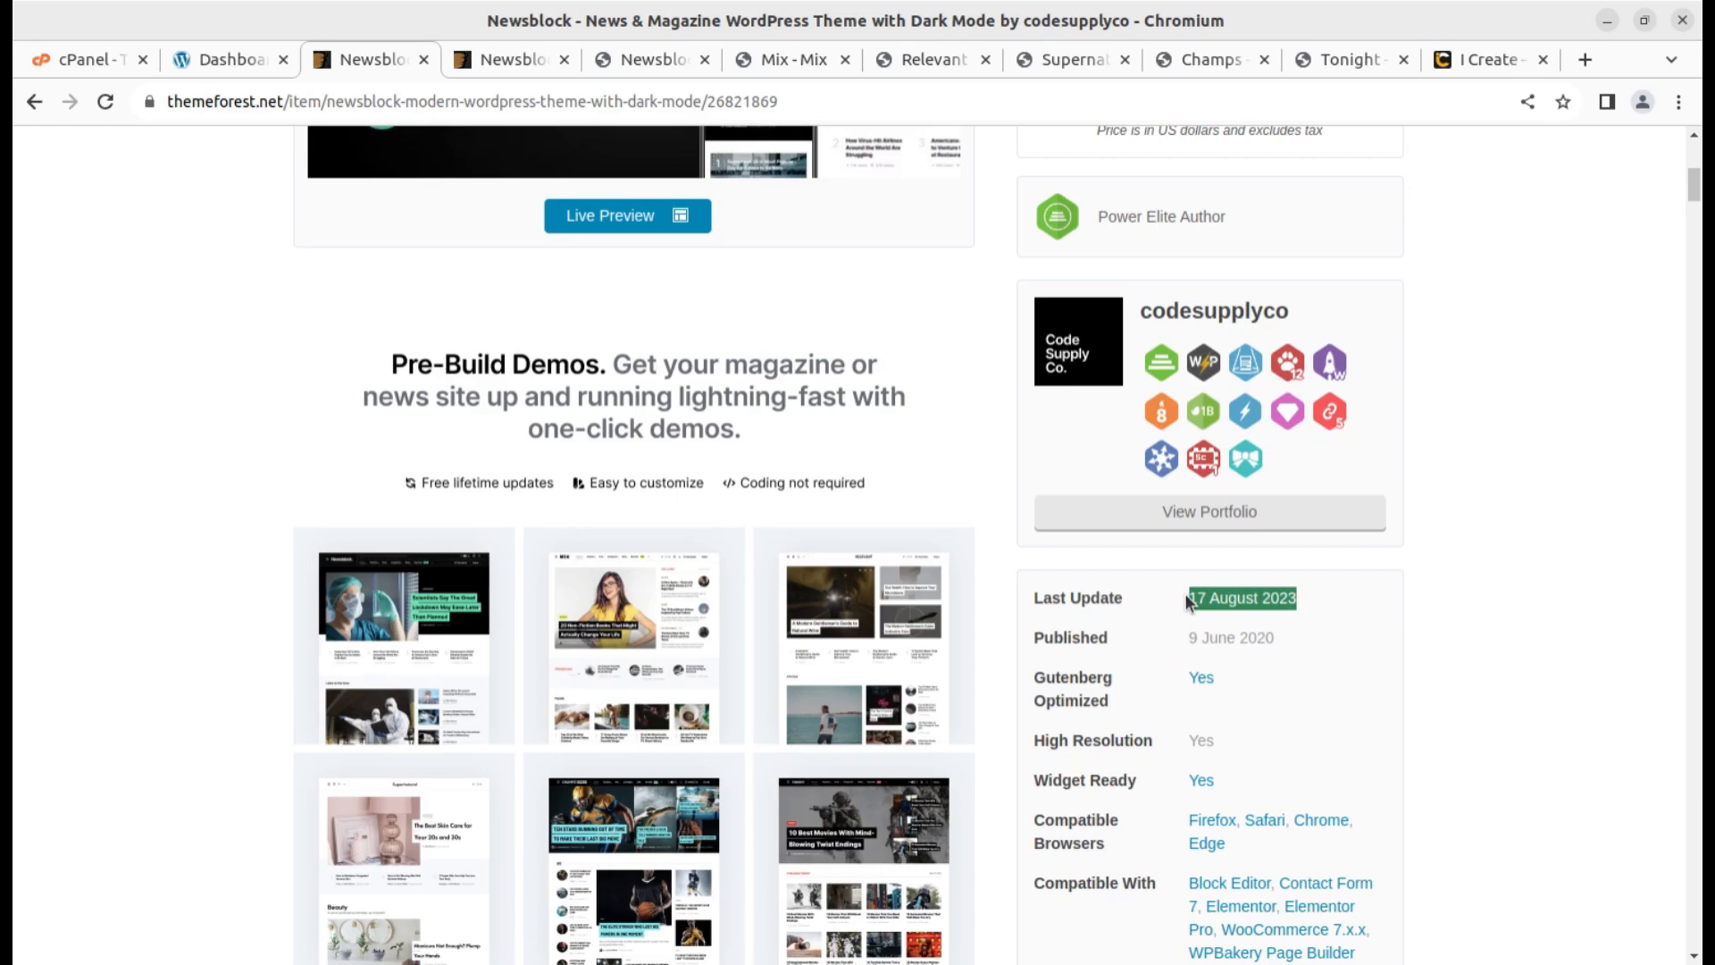
pyautogui.scroll(-10, 572, 625)
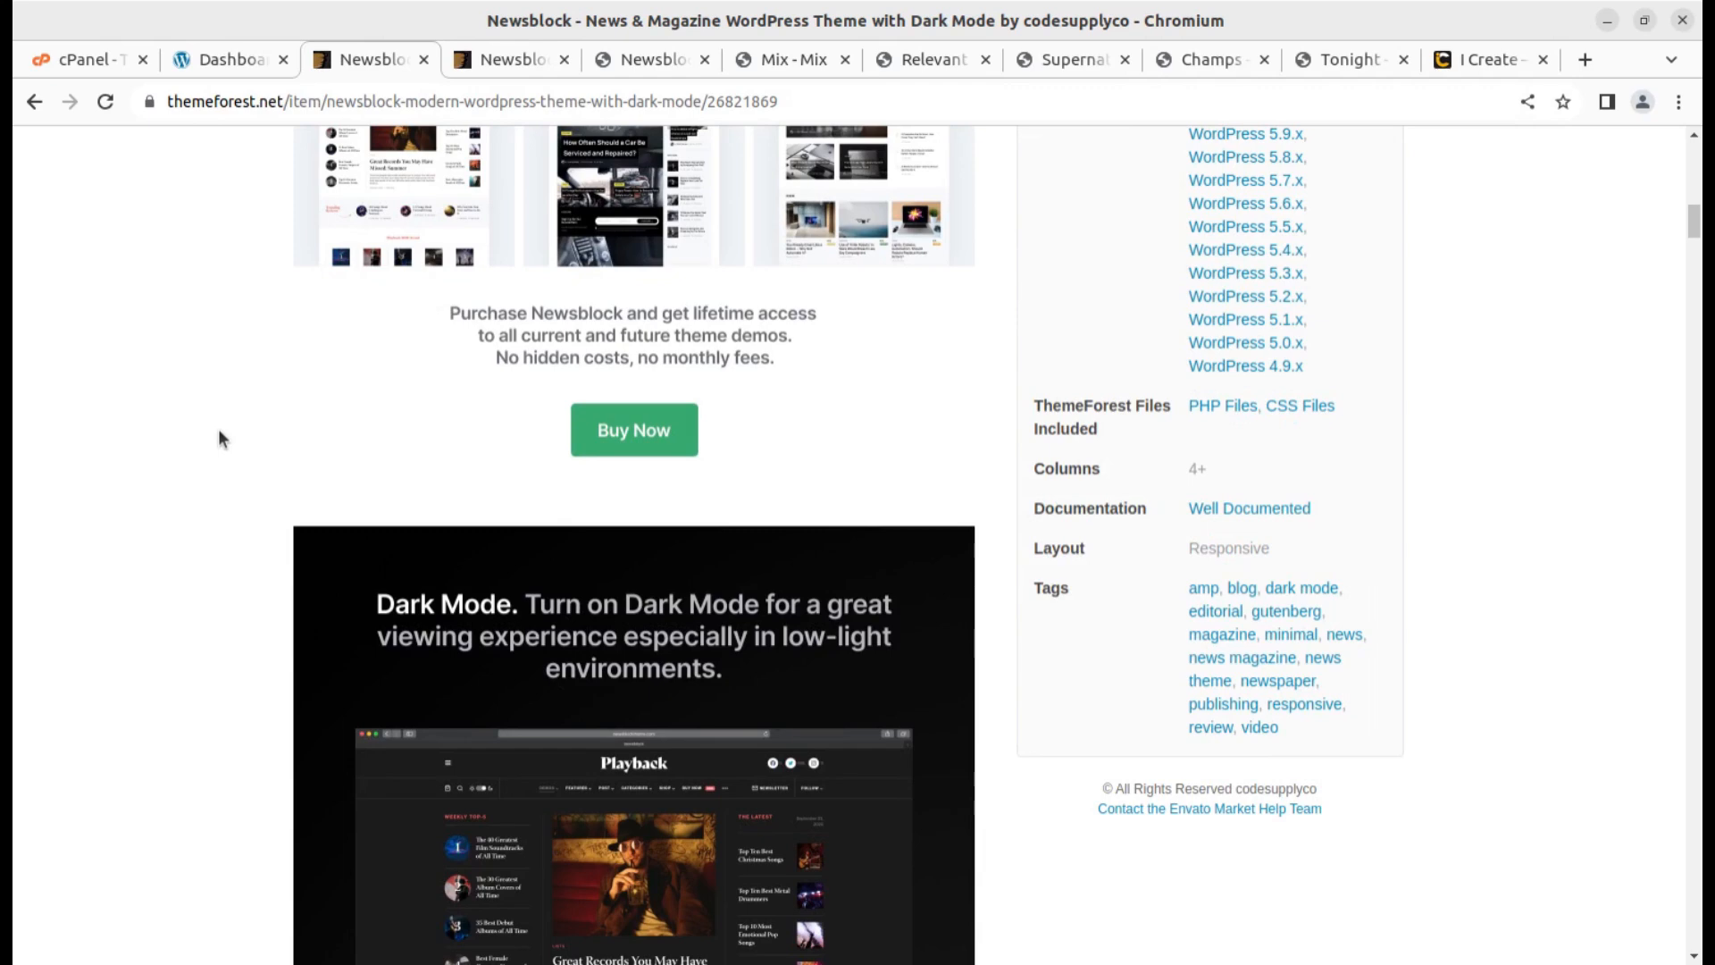
pyautogui.scroll(5, 218, 429)
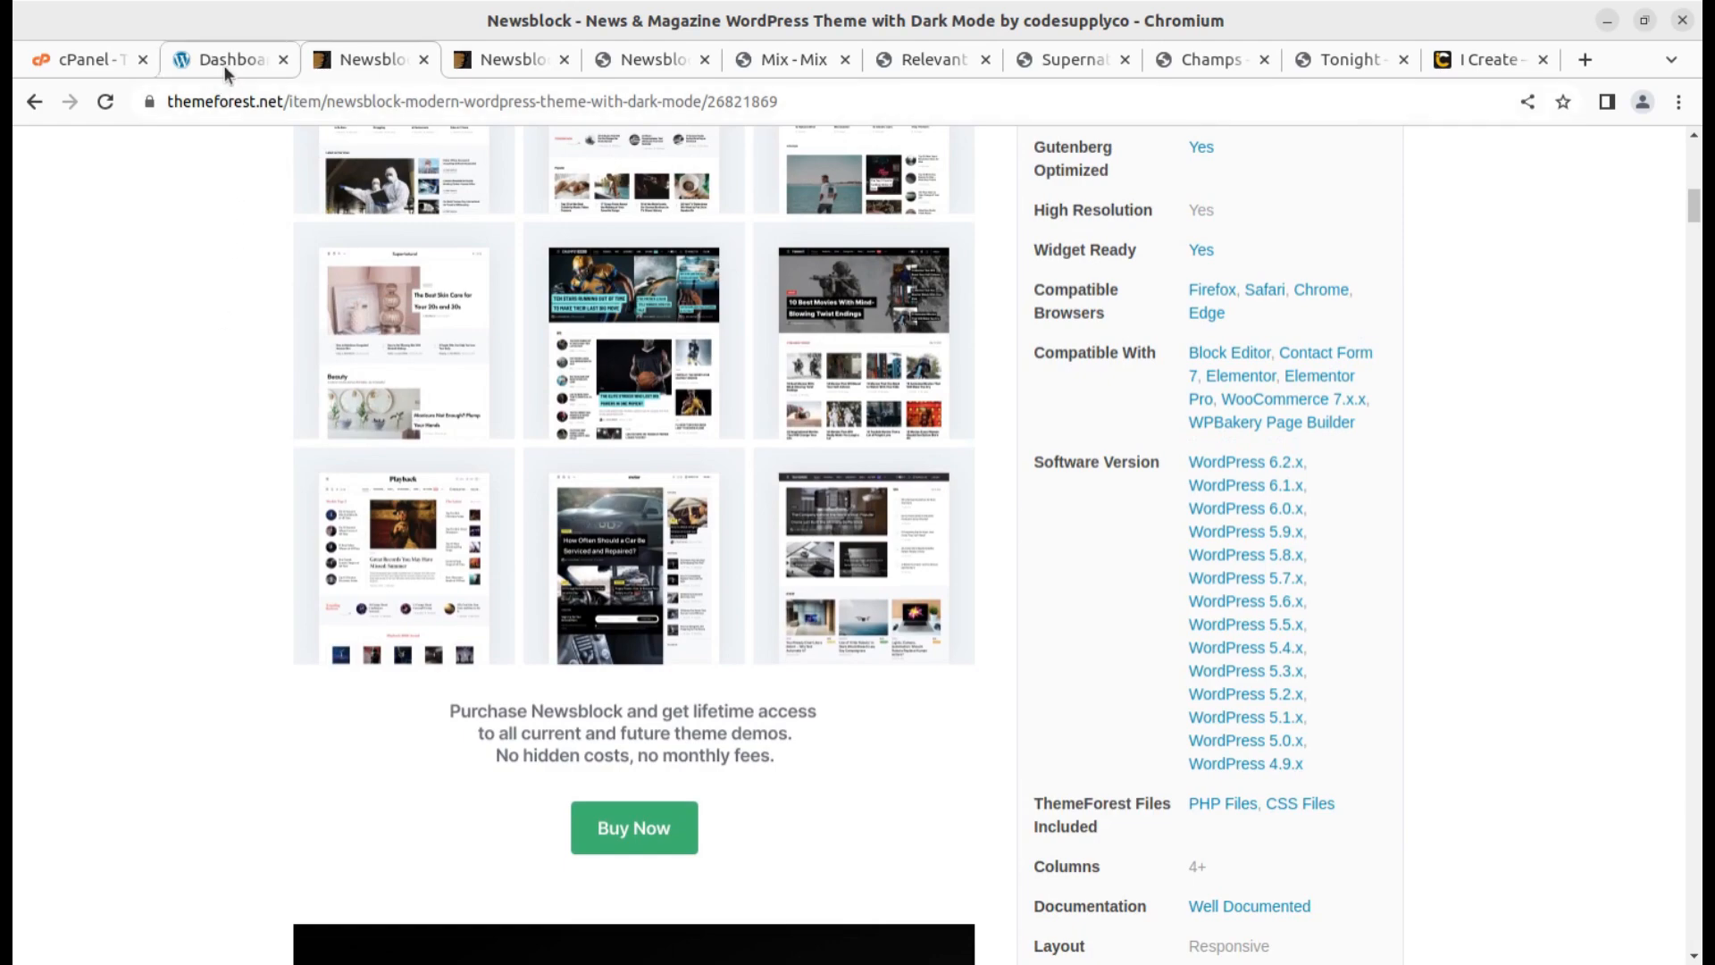
pyautogui.scroll(6, 239, 416)
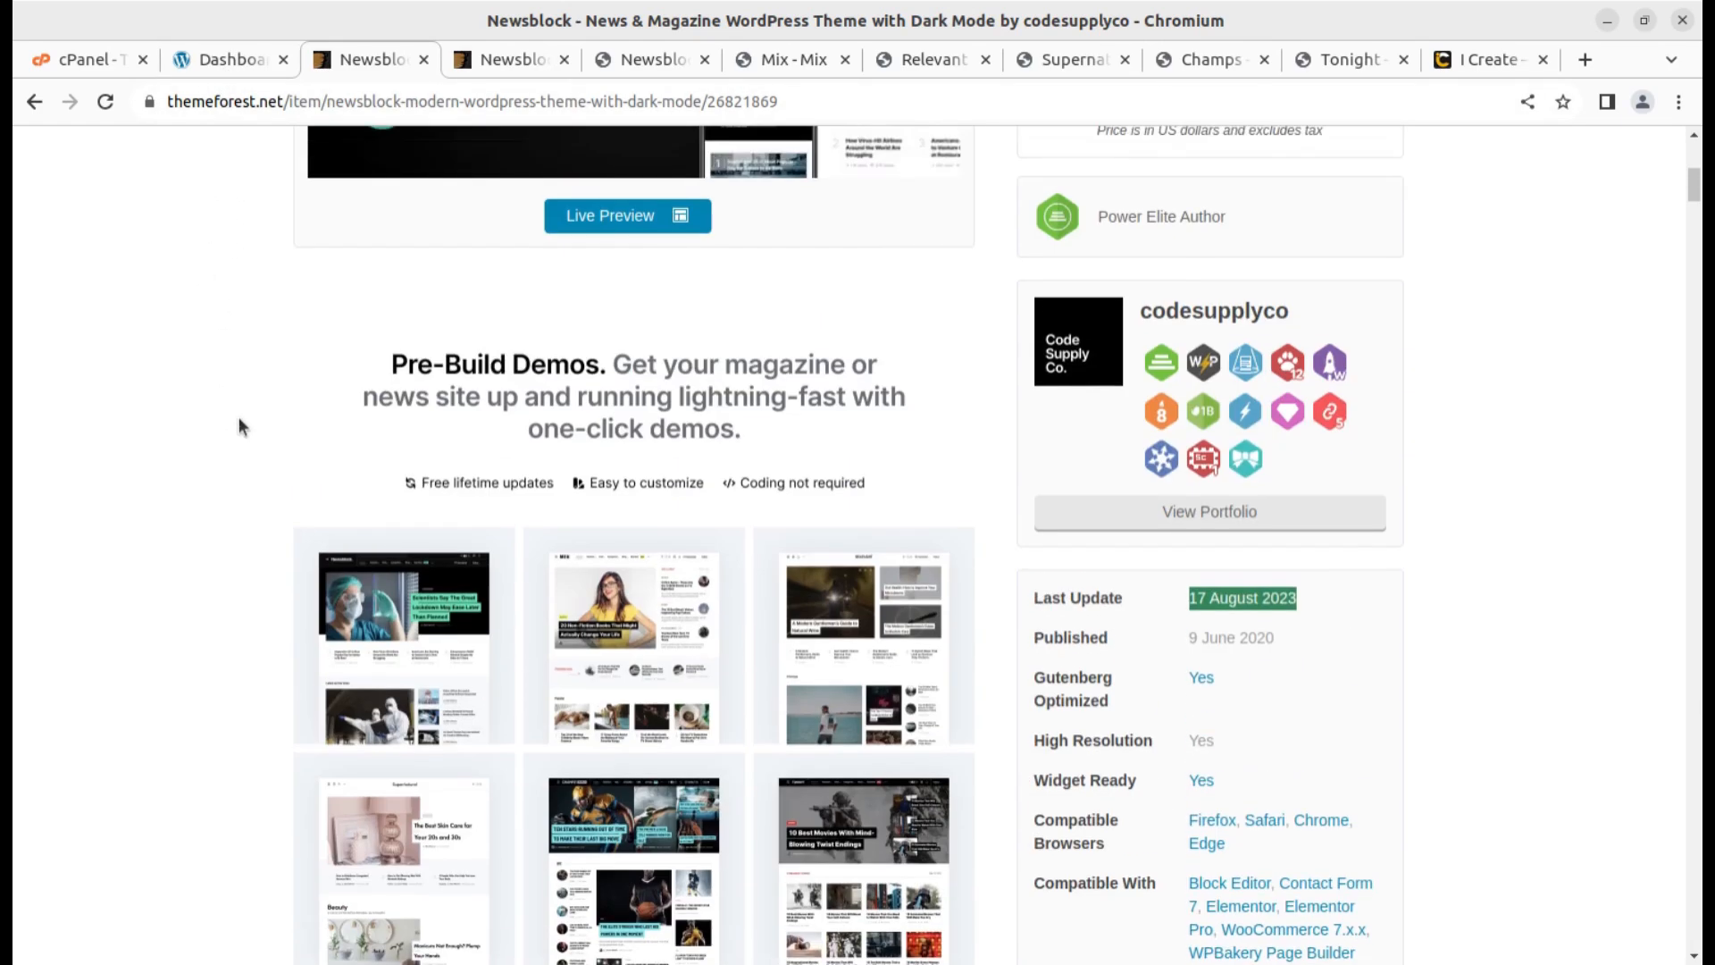
# Switch to the file manager and inspect newsblock.zip, newsblock-child.zip, documentation.txt and the Licensing folder in newsblock_v1.2.5
pyautogui.hotkey('alt', 'Tab')
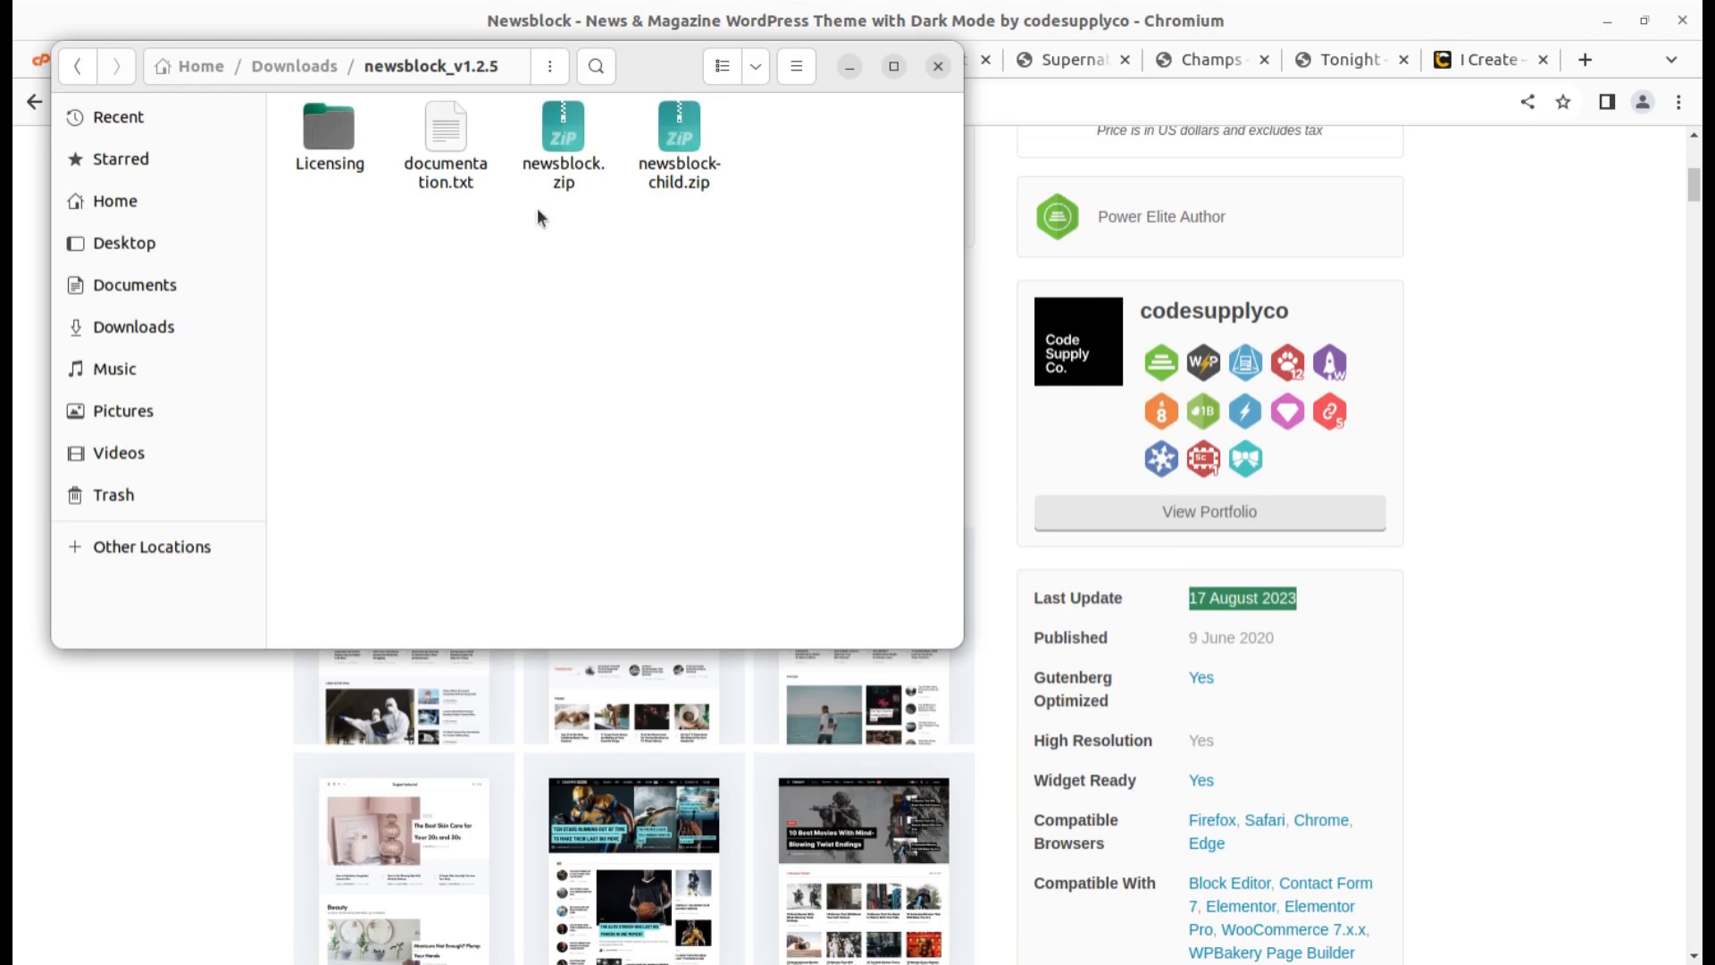
pyautogui.click(577, 175)
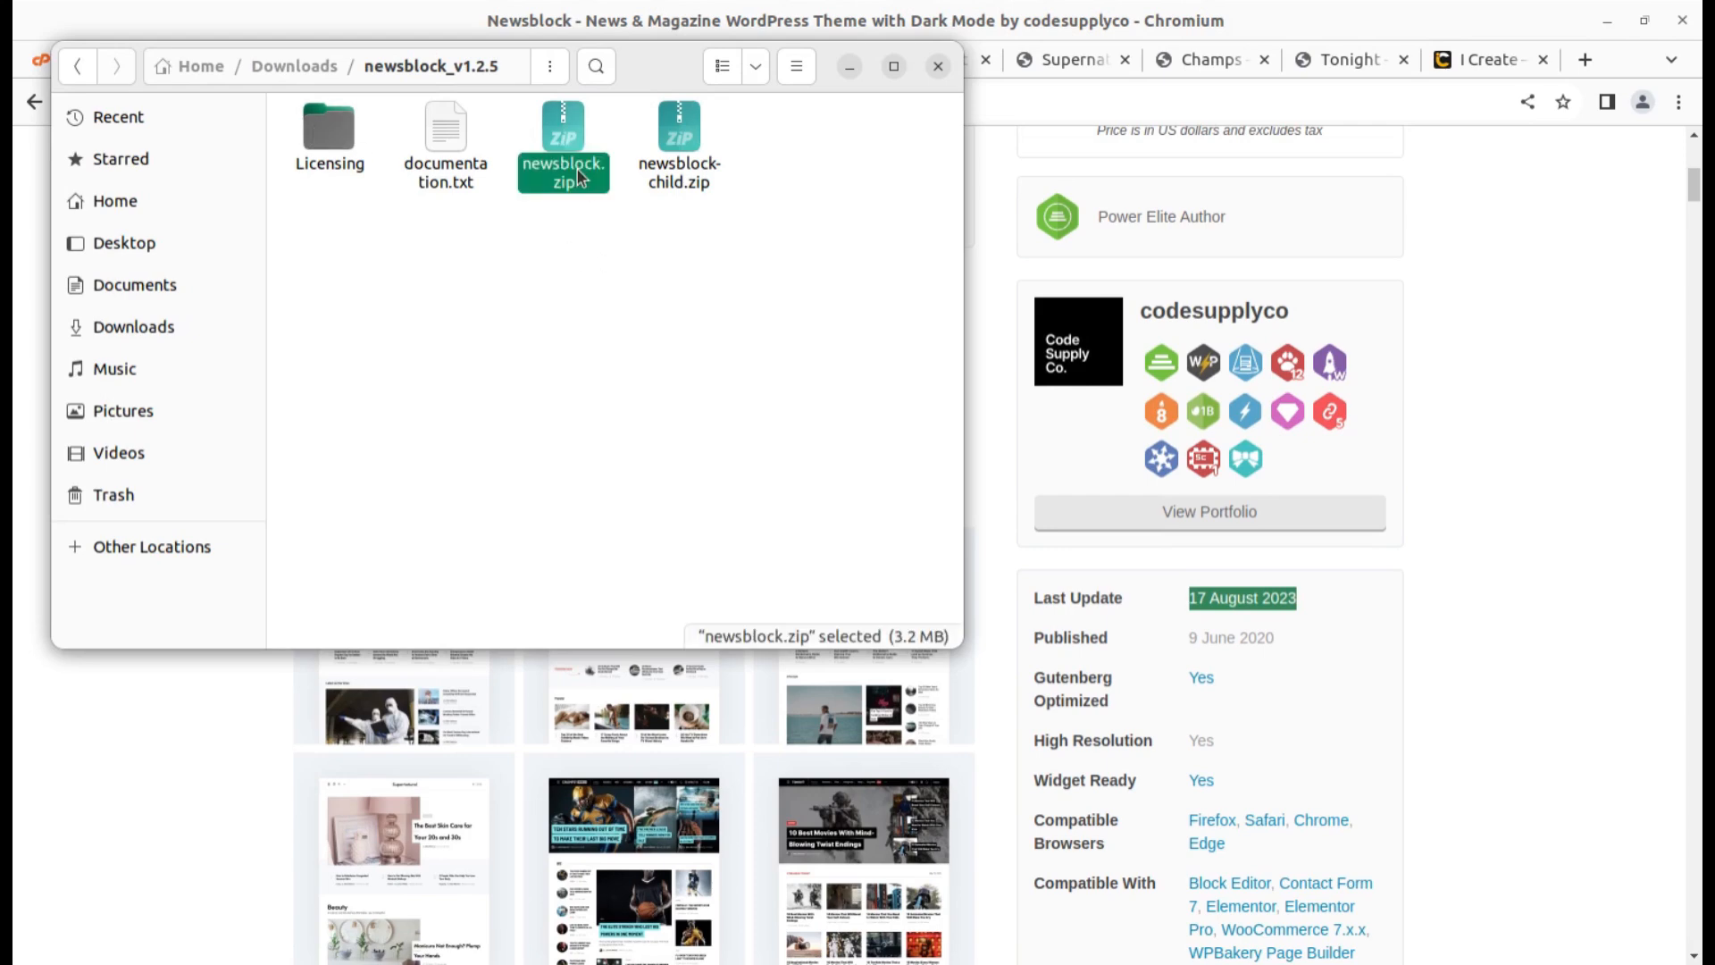
pyautogui.click(686, 177)
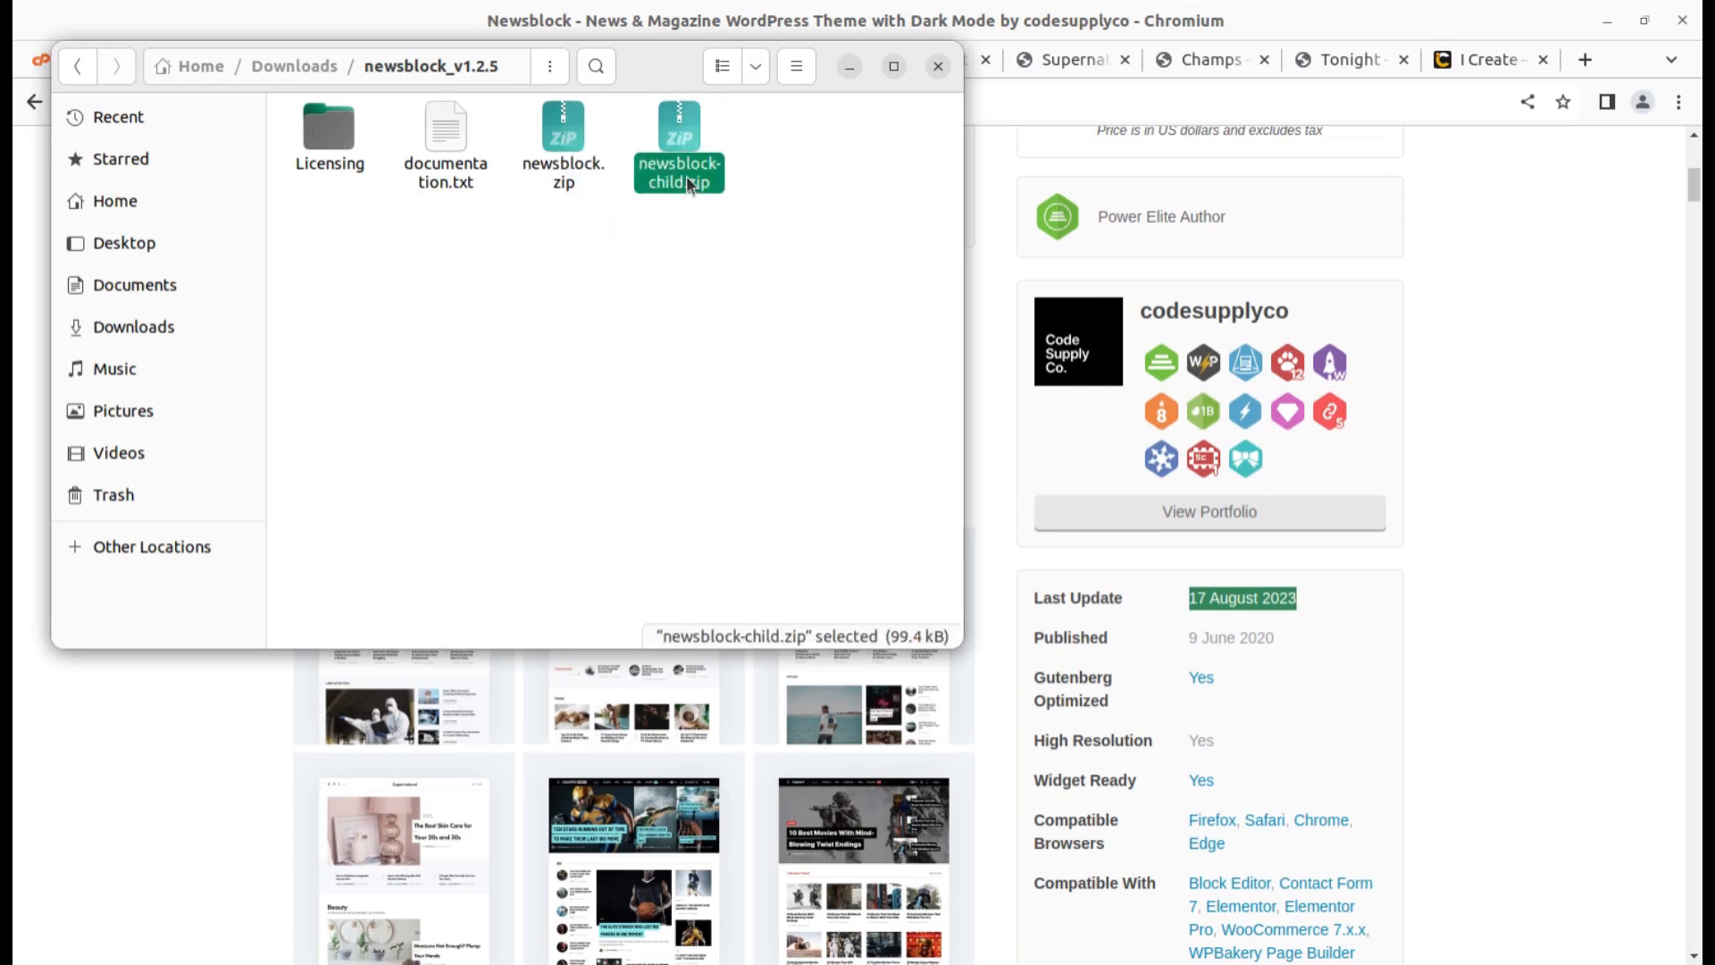
pyautogui.click(446, 134)
pyautogui.click(346, 157)
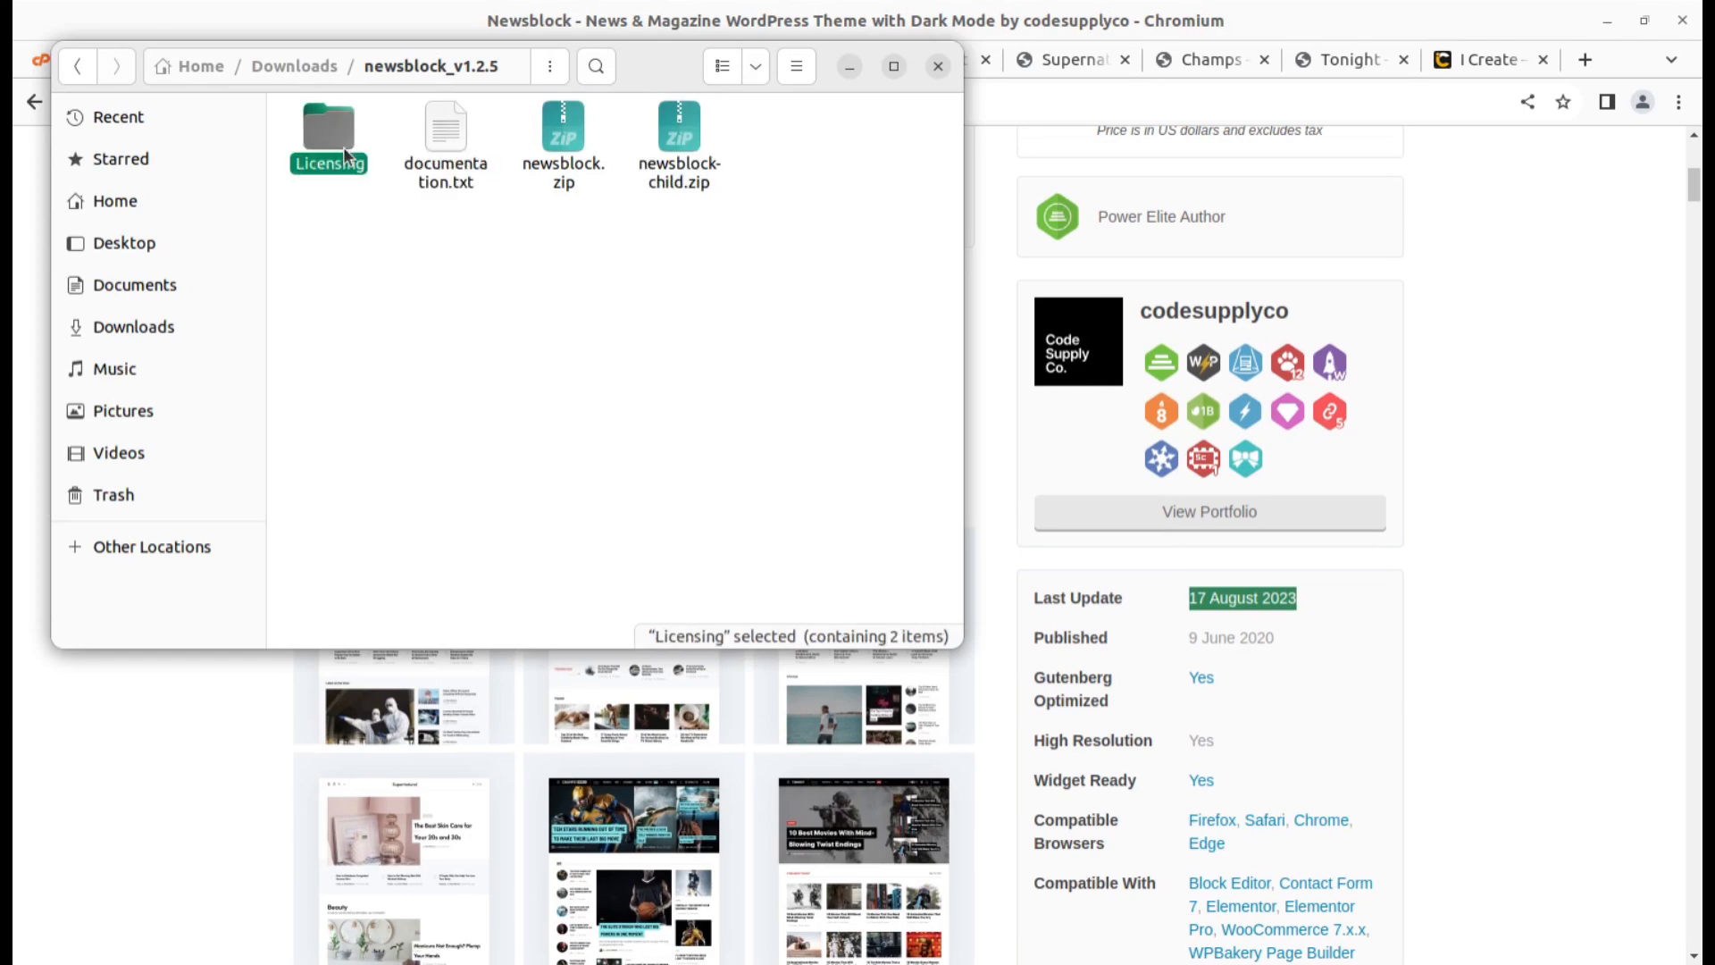
# Leave the local newsblock_v1.2.5 folder, return to the WordPress dashboard and open the theme upload form
pyautogui.click(557, 183)
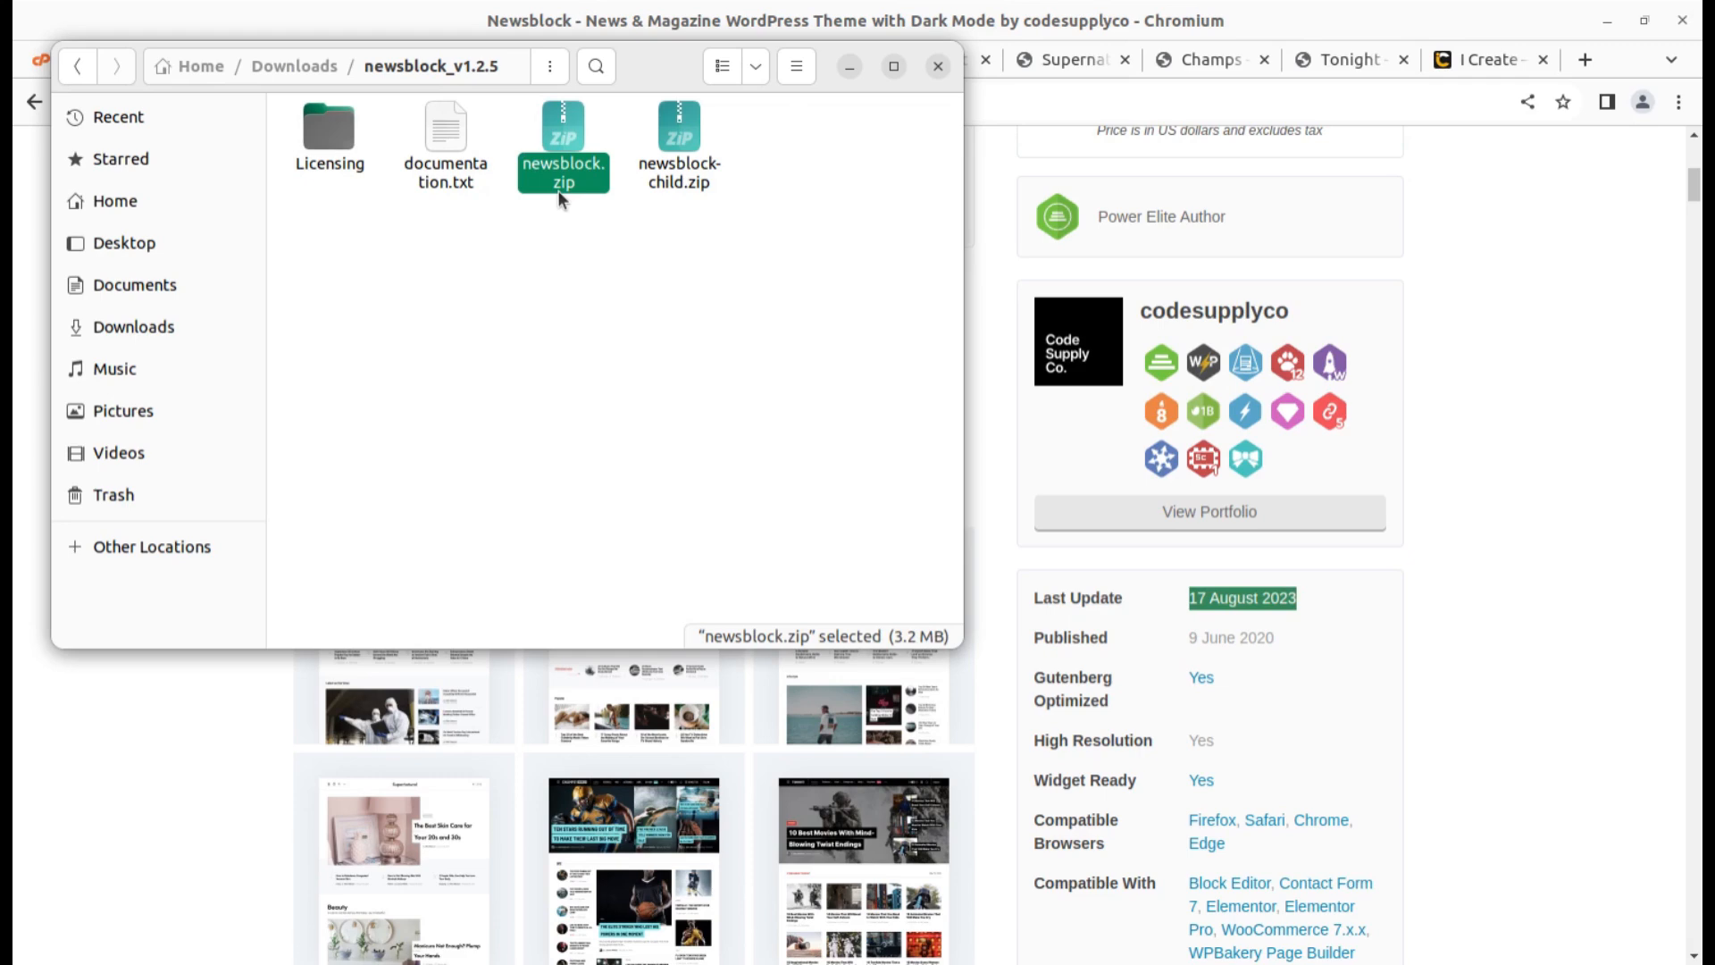
pyautogui.click(848, 70)
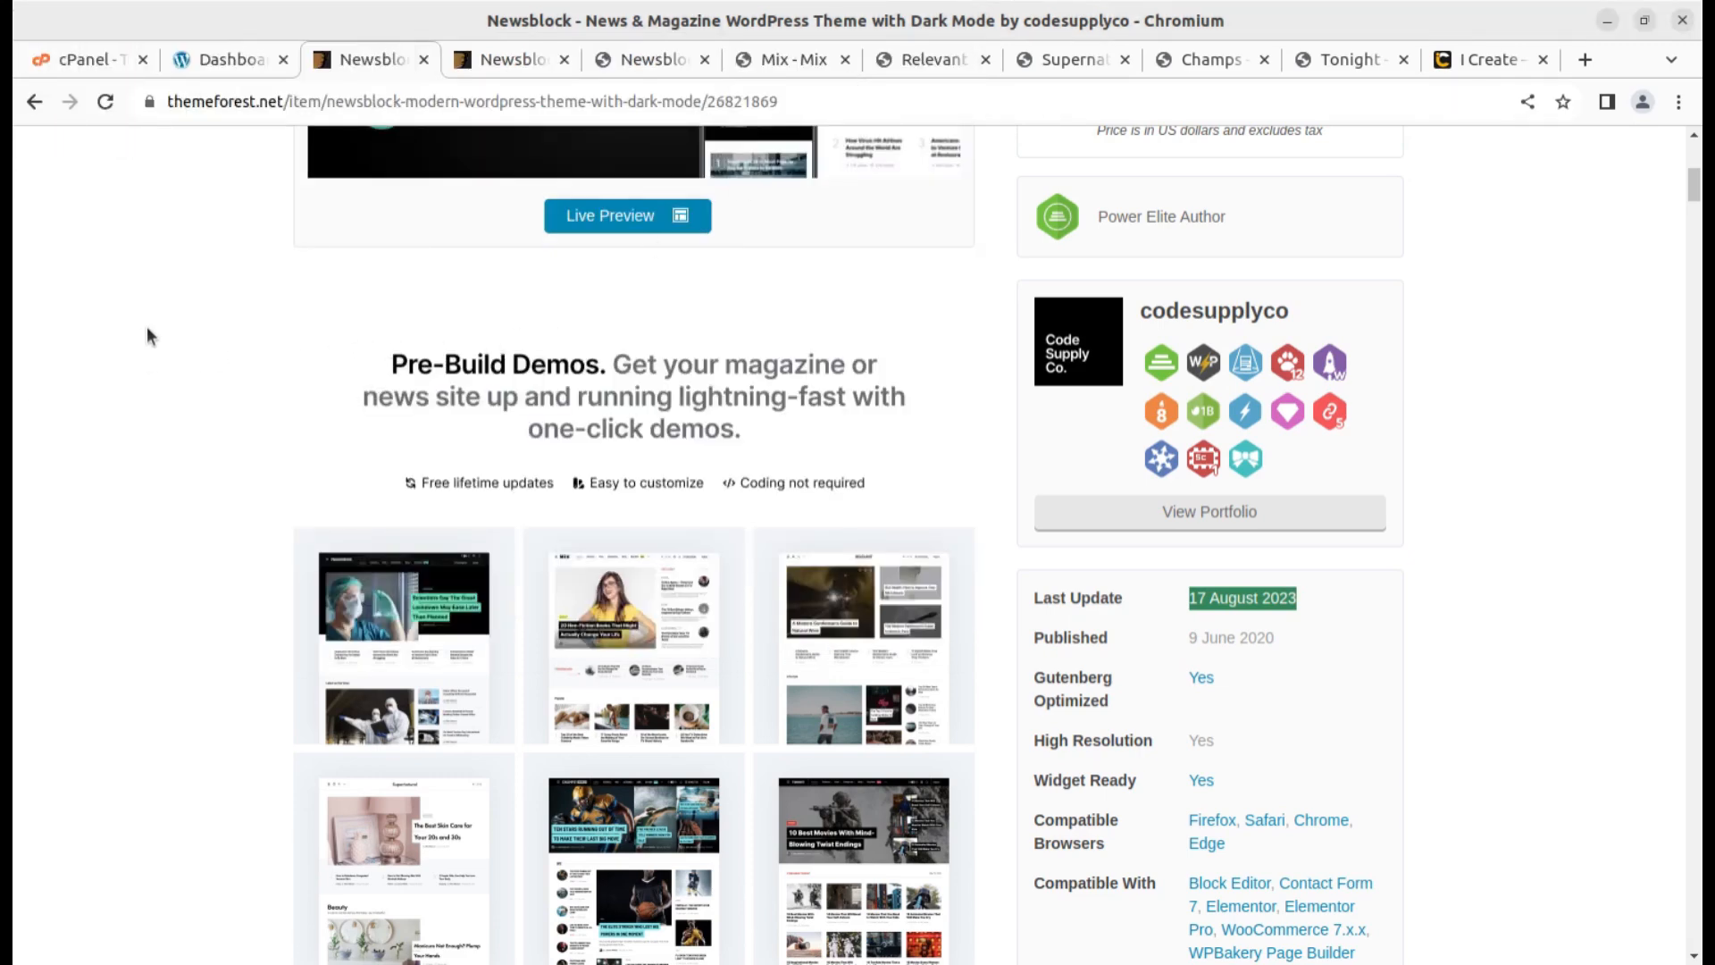
pyautogui.click(225, 60)
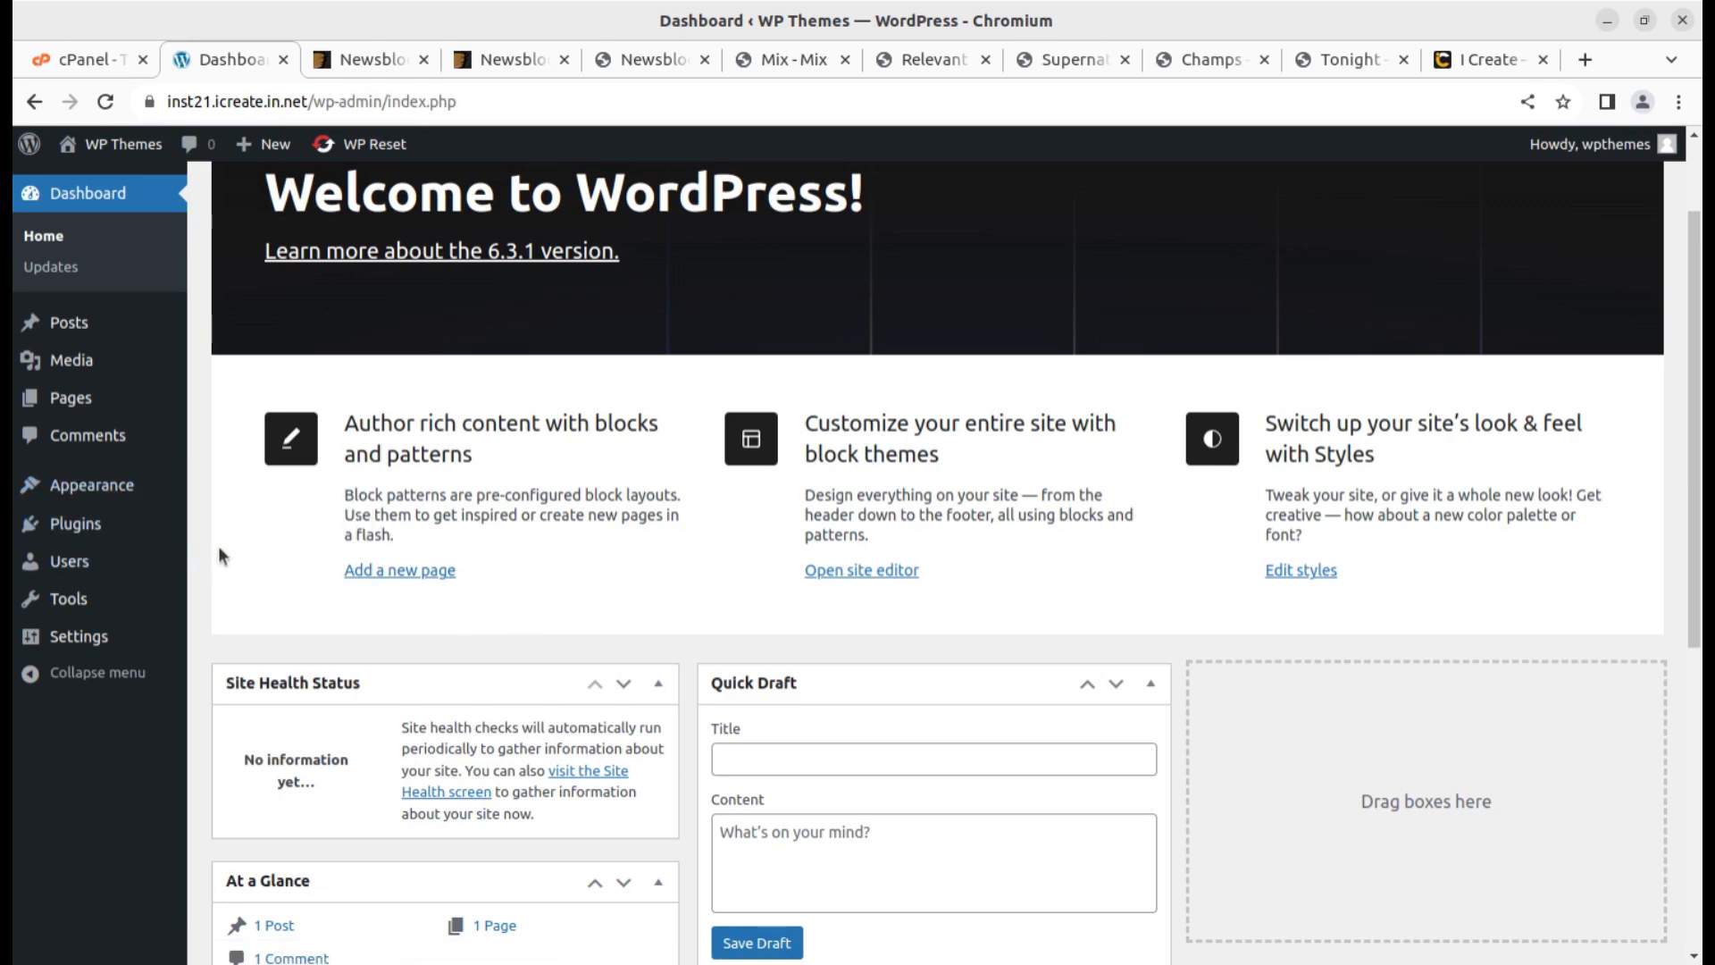
pyautogui.click(100, 494)
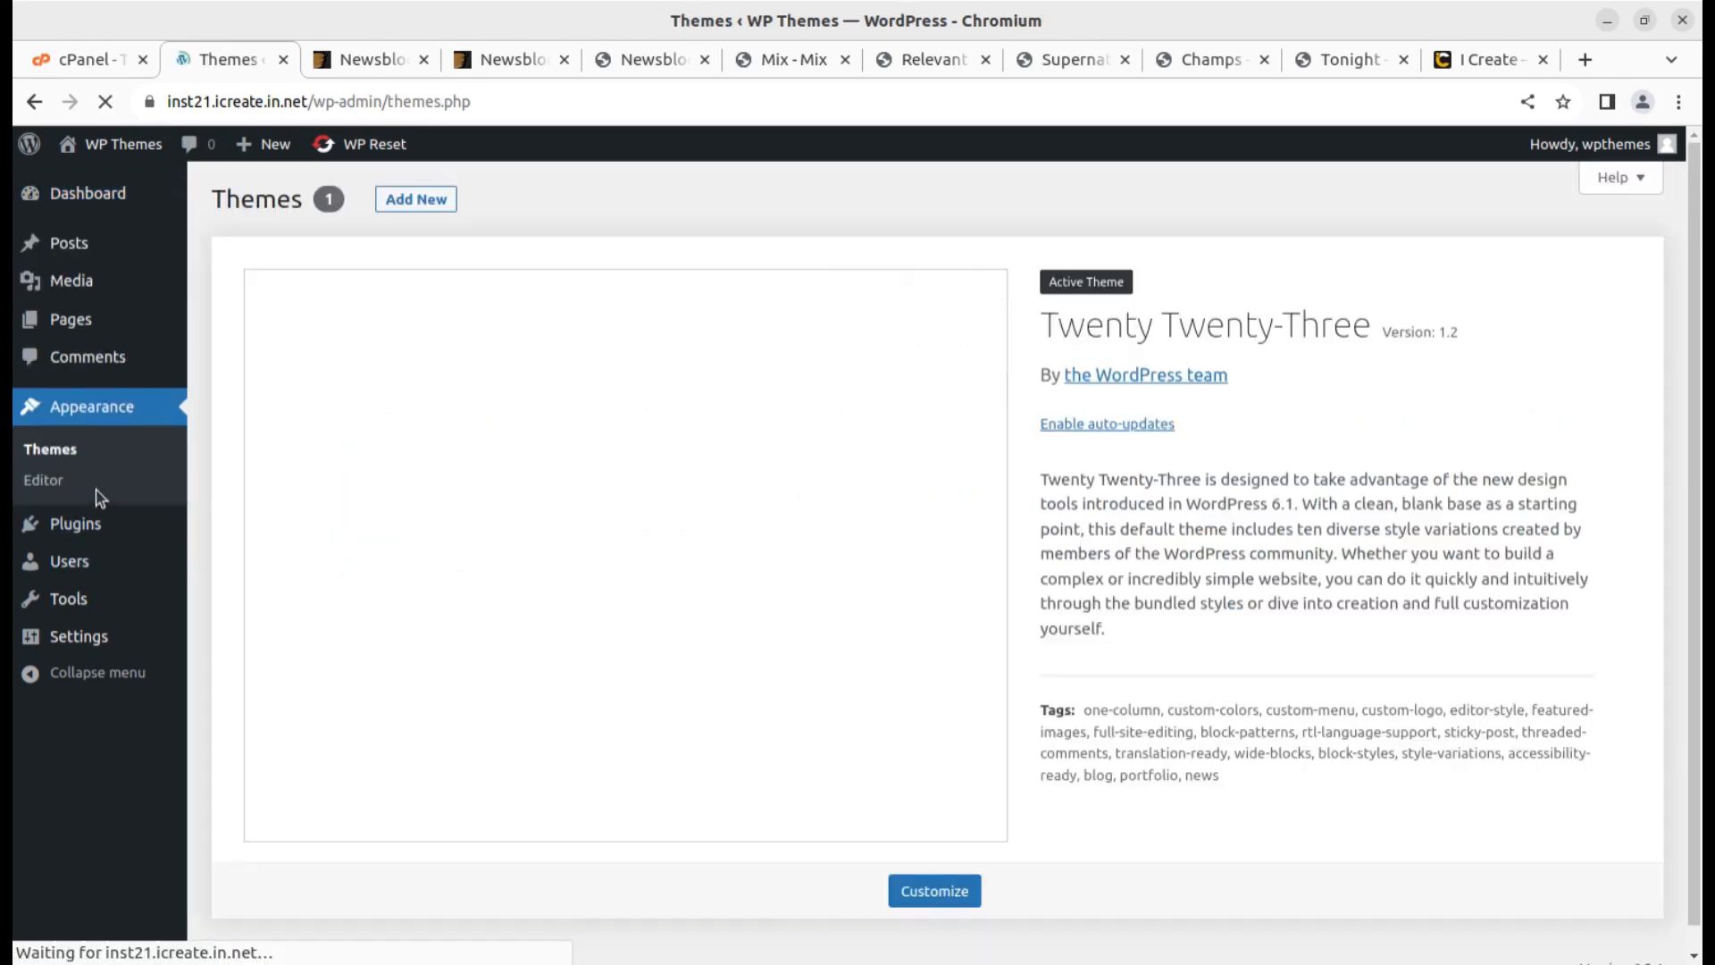
pyautogui.click(416, 202)
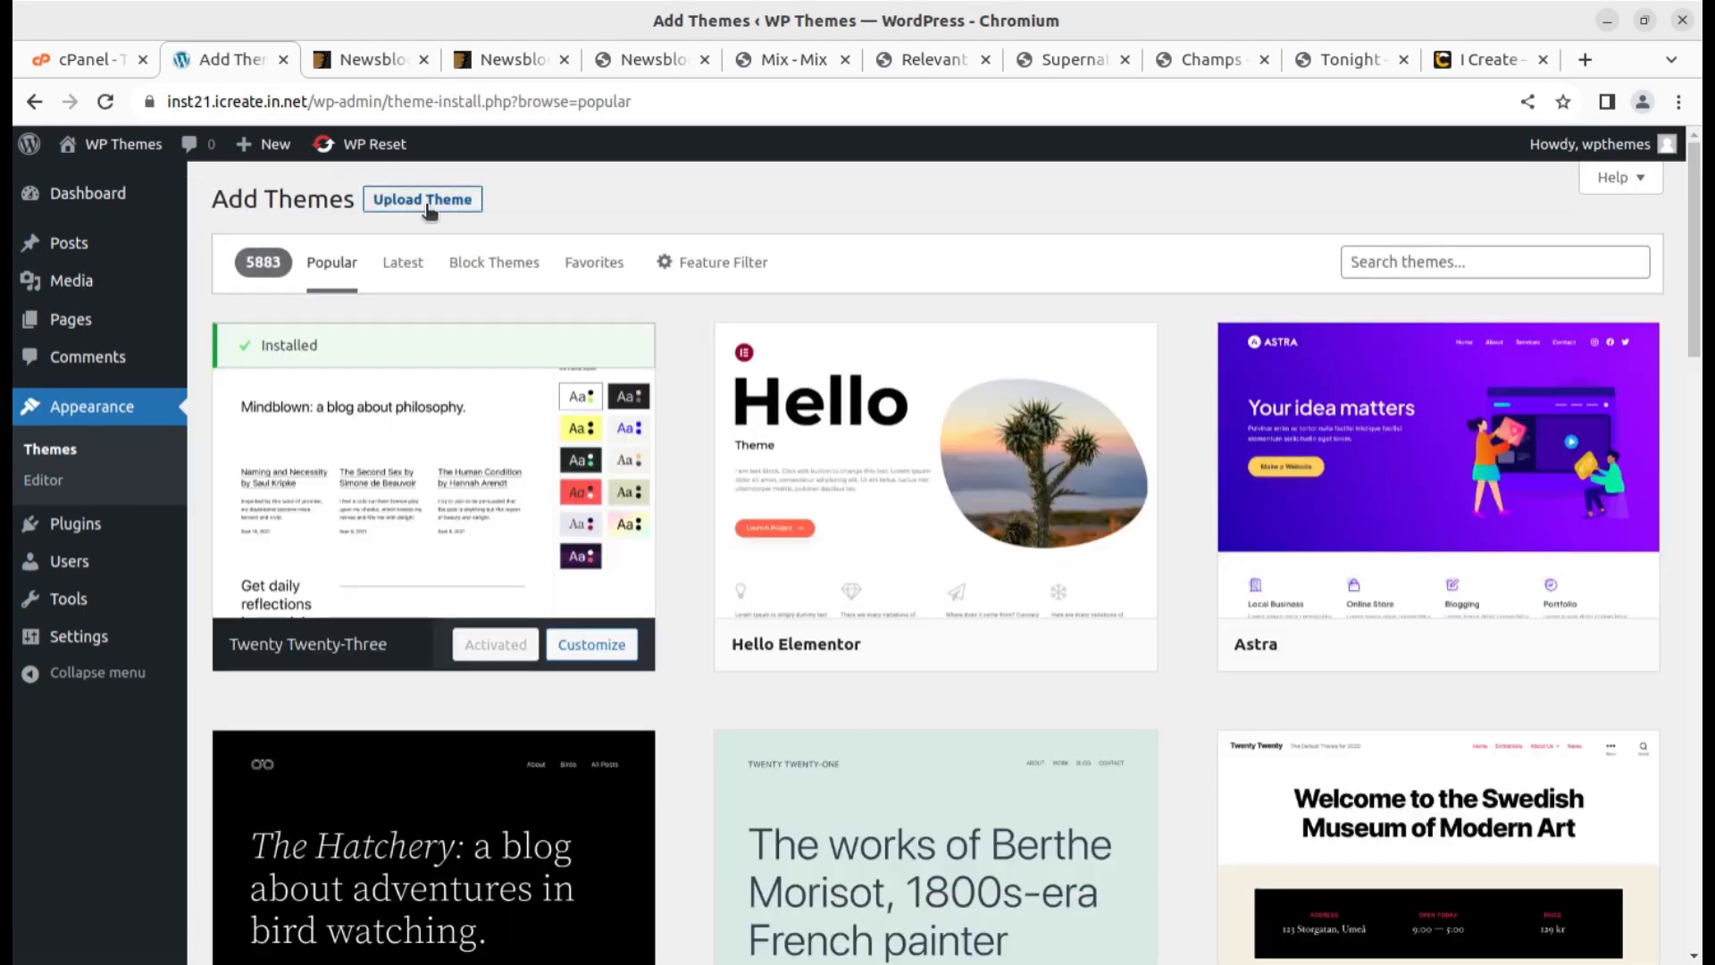
pyautogui.click(427, 209)
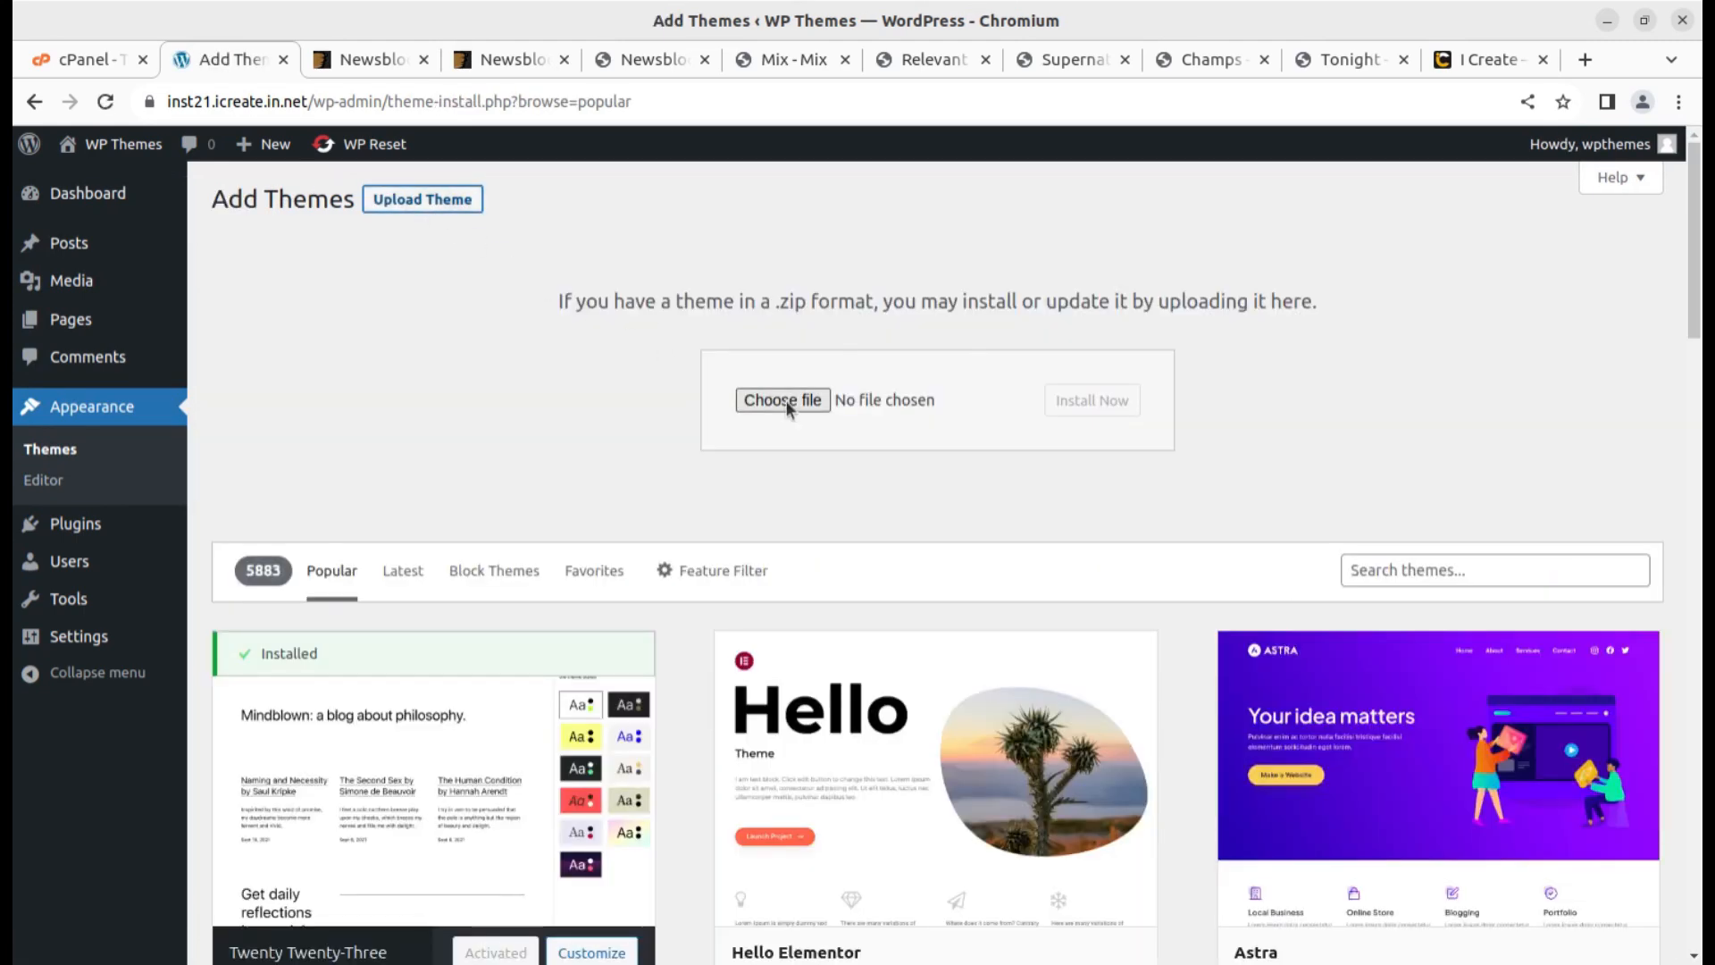
# Upload newsblock.zip from the newsblock_v1.2.5 folder and install it as a theme
pyautogui.click(853, 393)
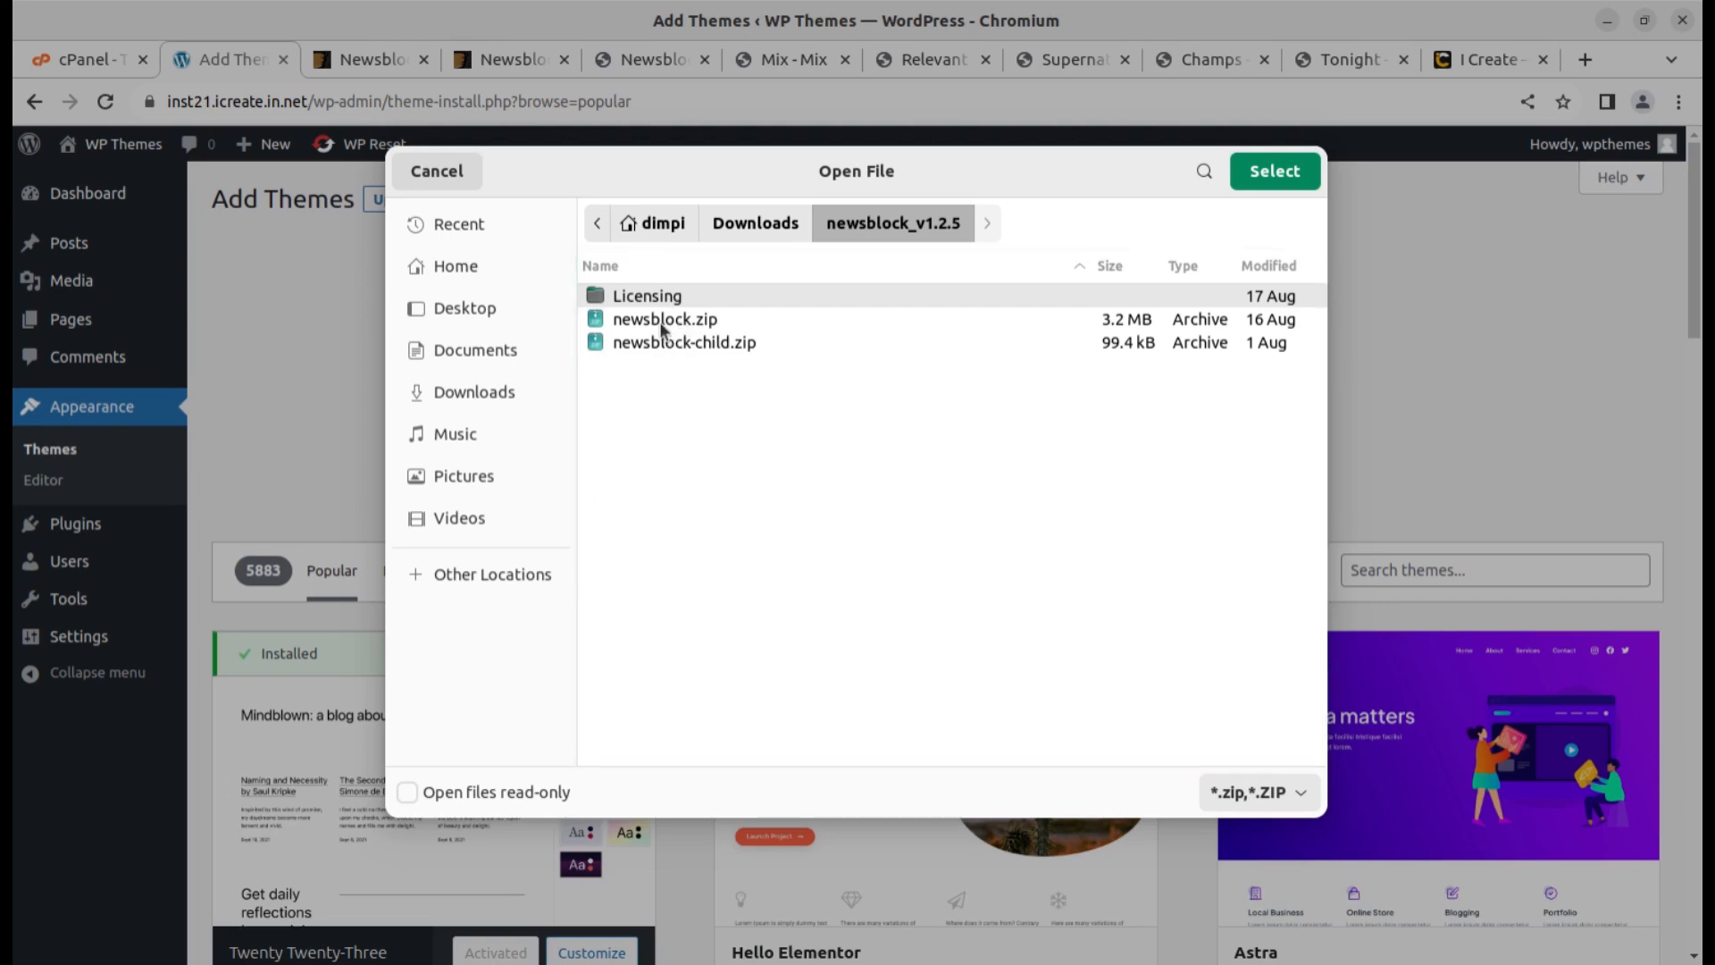
pyautogui.click(659, 322)
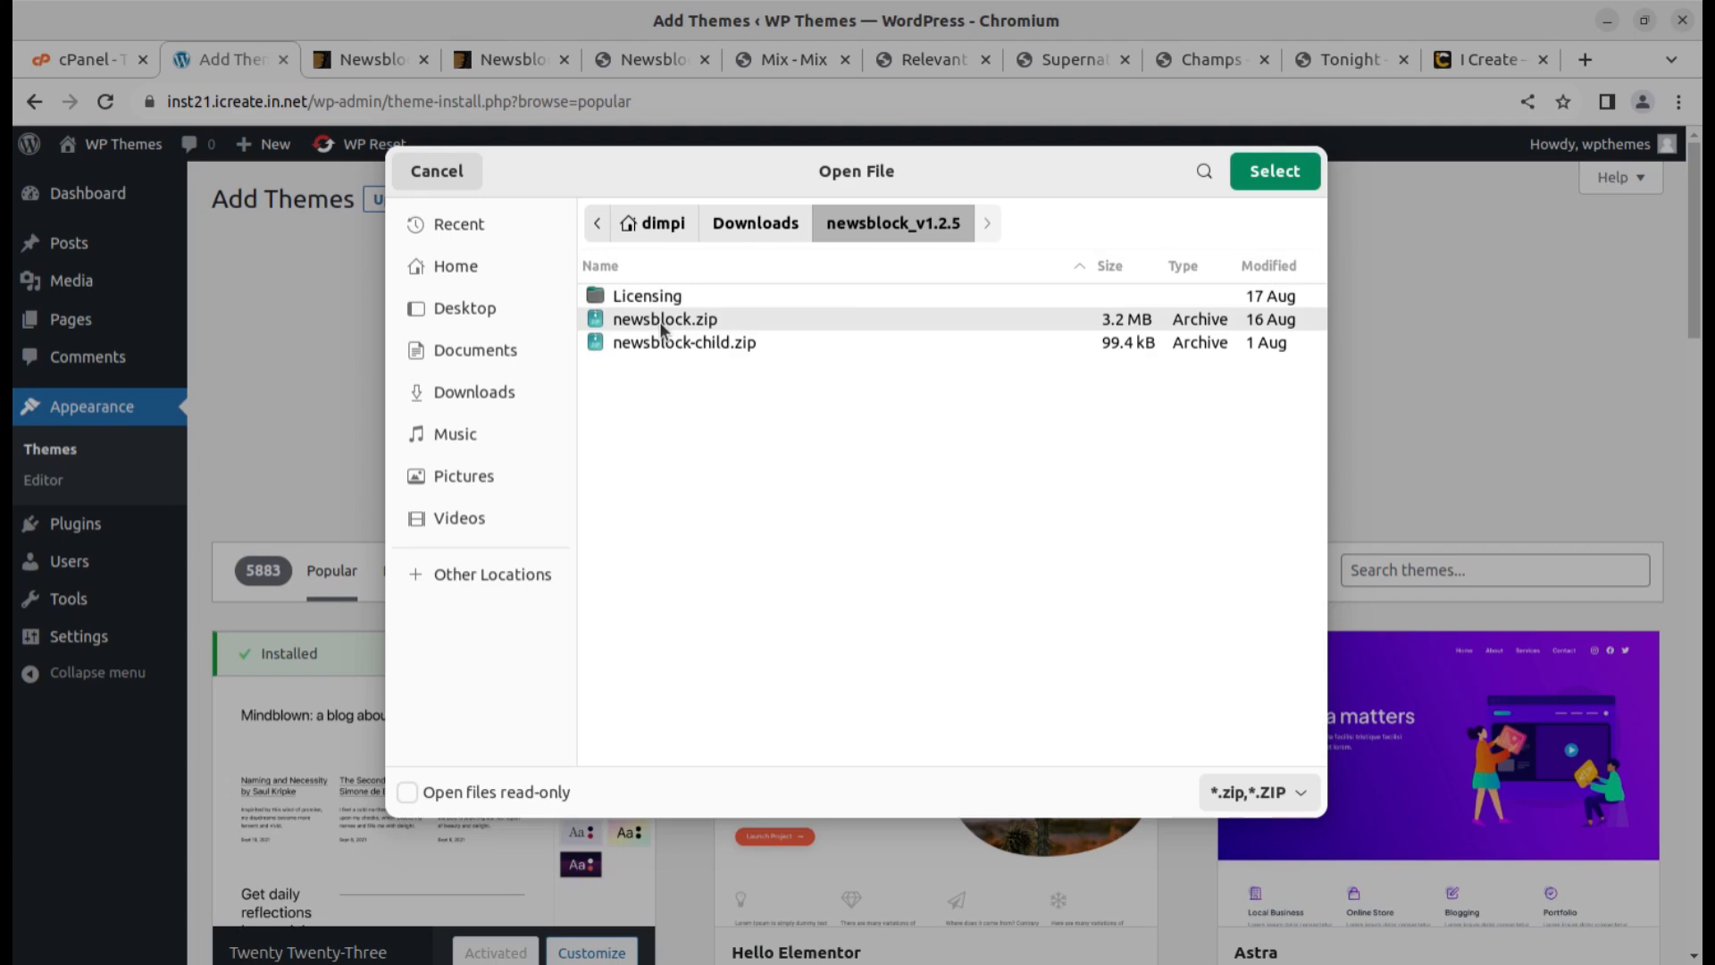
pyautogui.click(1273, 175)
pyautogui.click(1106, 401)
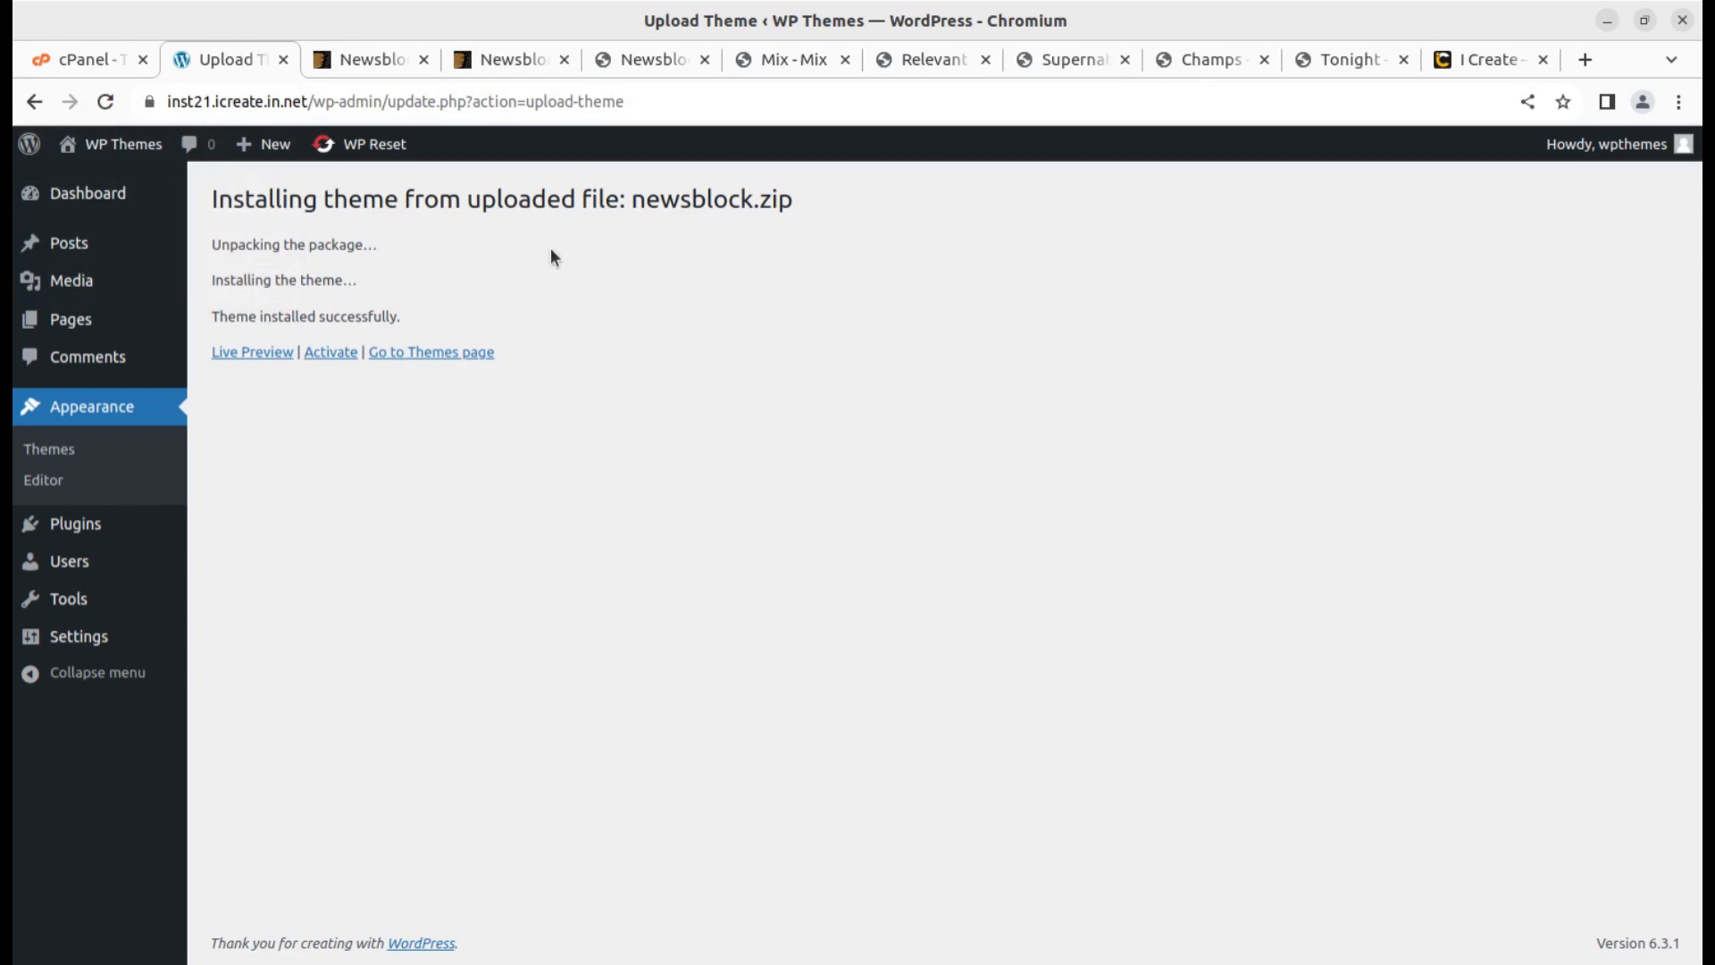
# Check the newsblock folder in the themes directory under inst21.icreate.in.net/wp-content using cPanel's File Manager
pyautogui.click(85, 59)
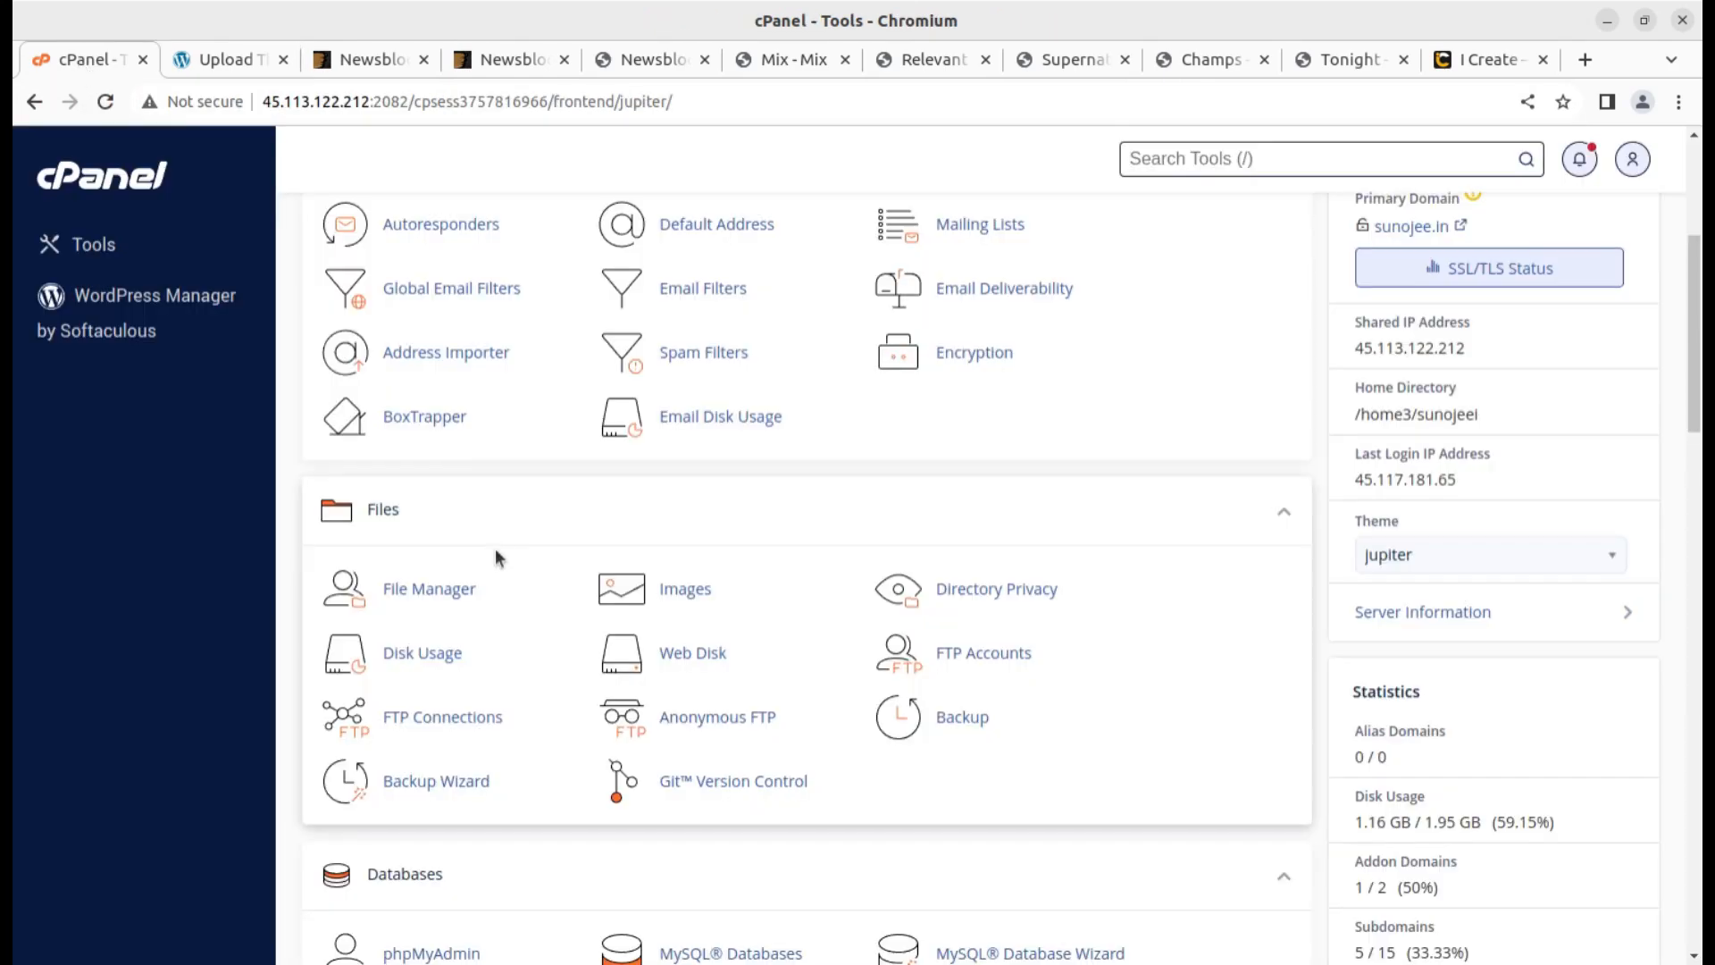
pyautogui.click(411, 591)
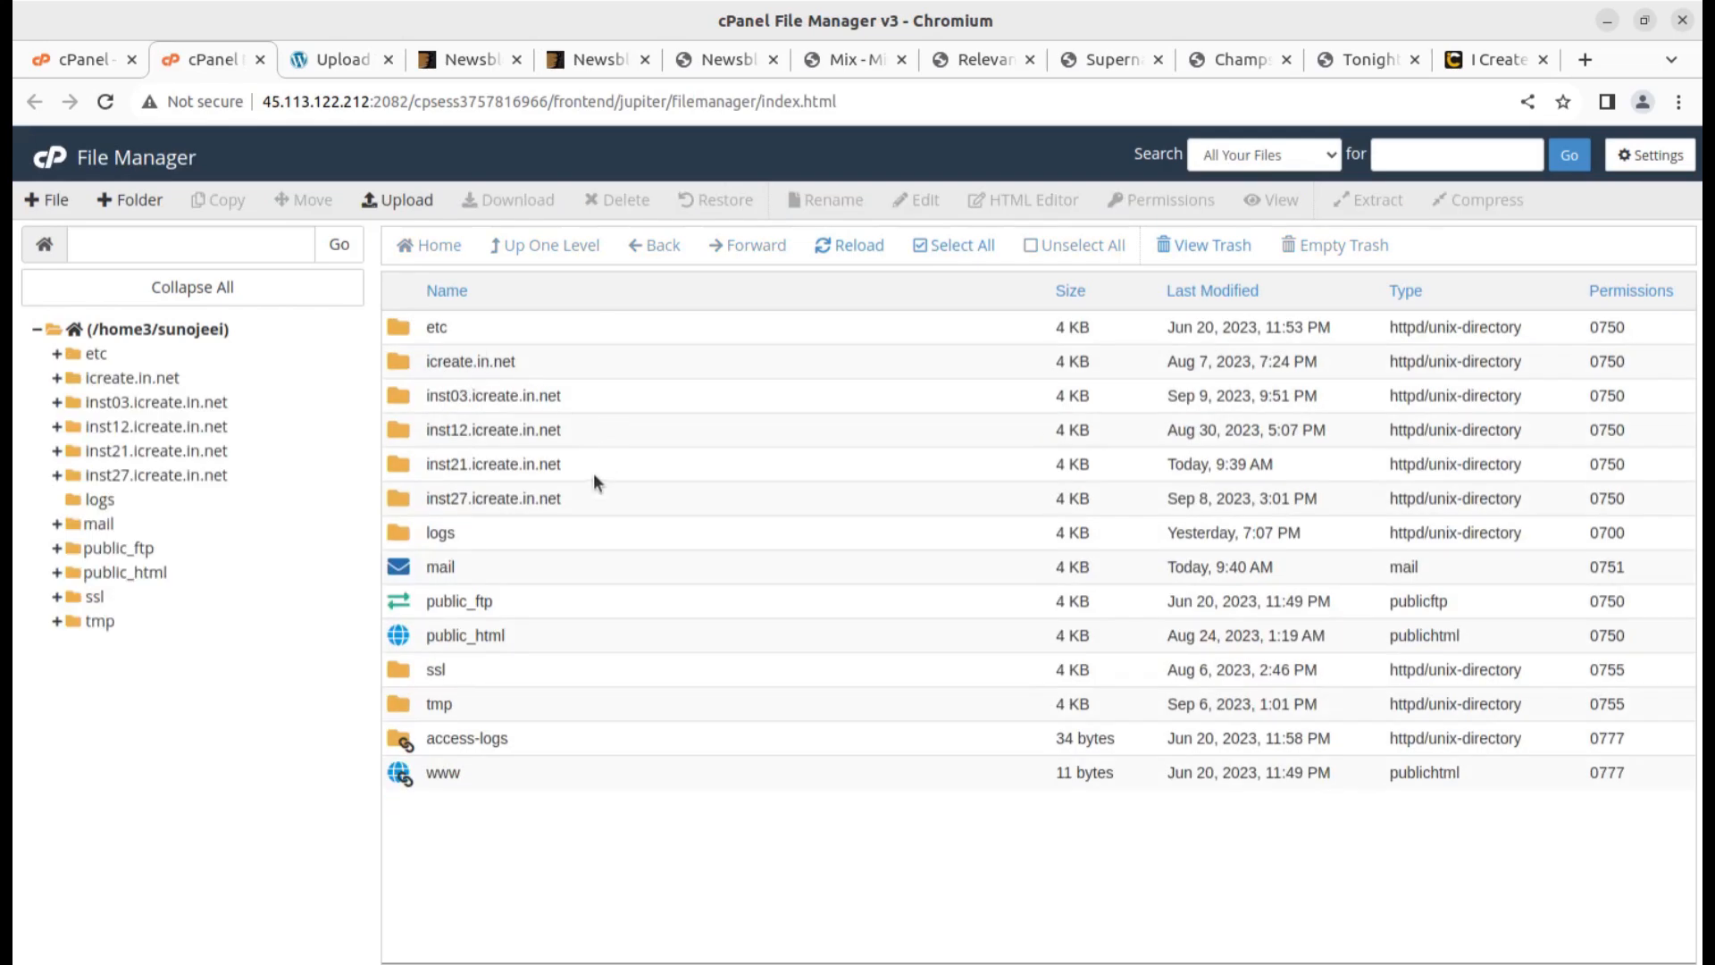
pyautogui.doubleClick(594, 471)
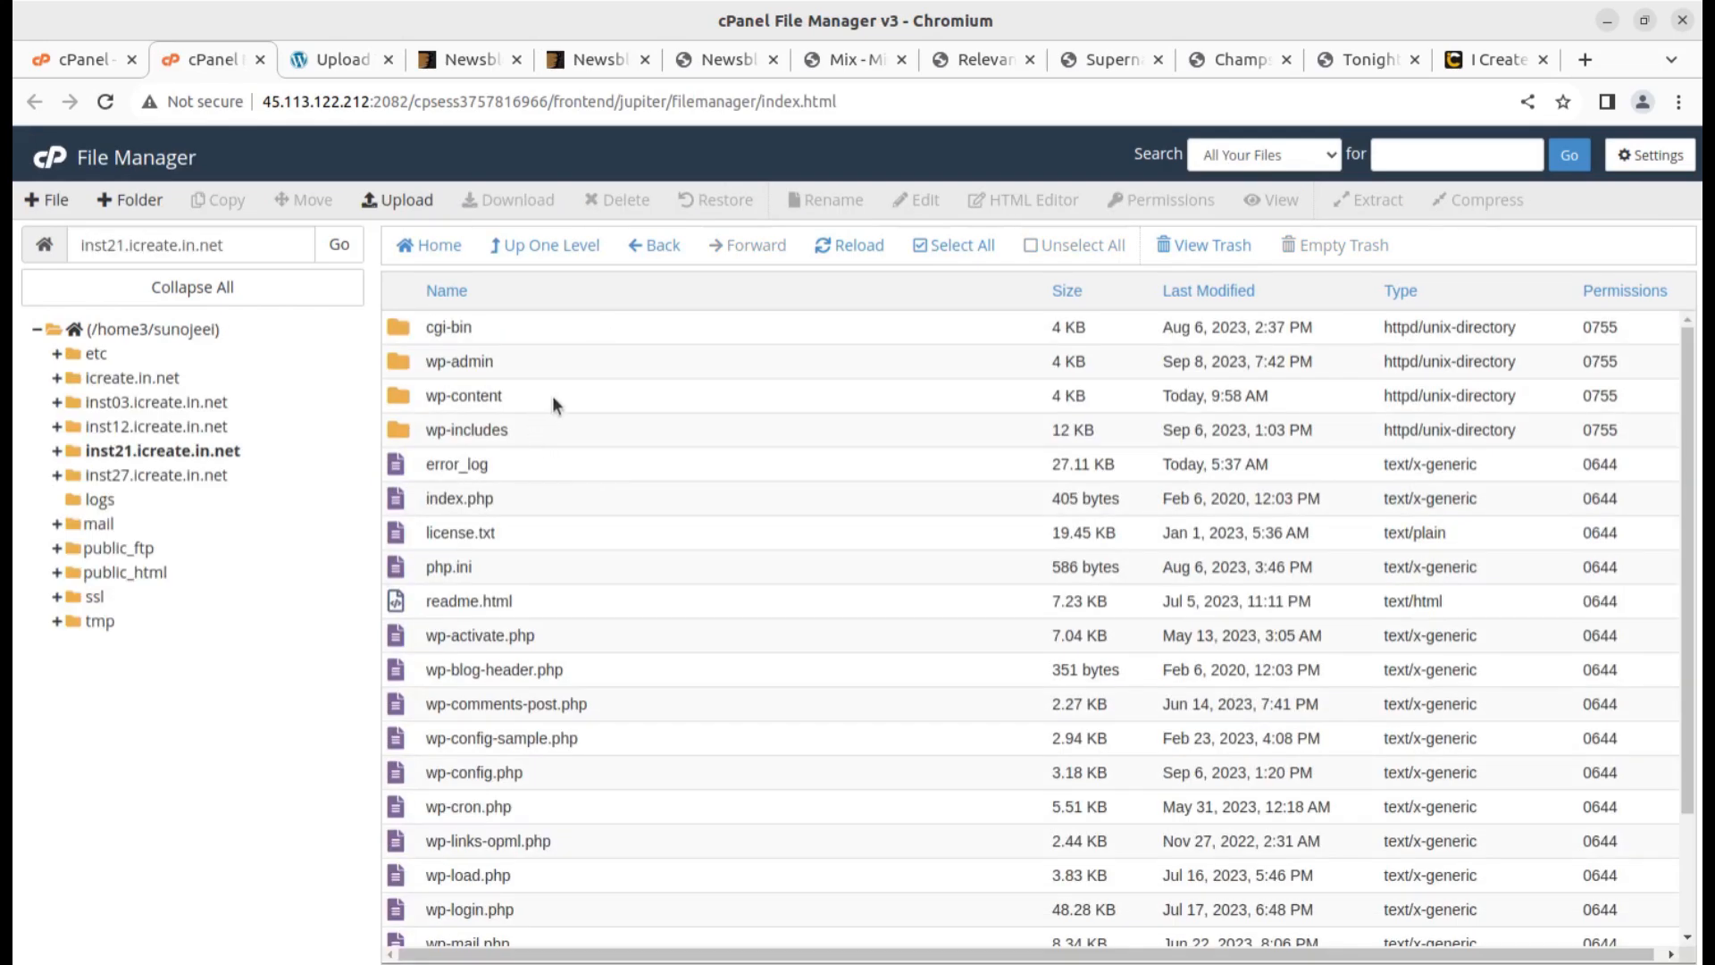
pyautogui.doubleClick(552, 395)
pyautogui.doubleClick(548, 362)
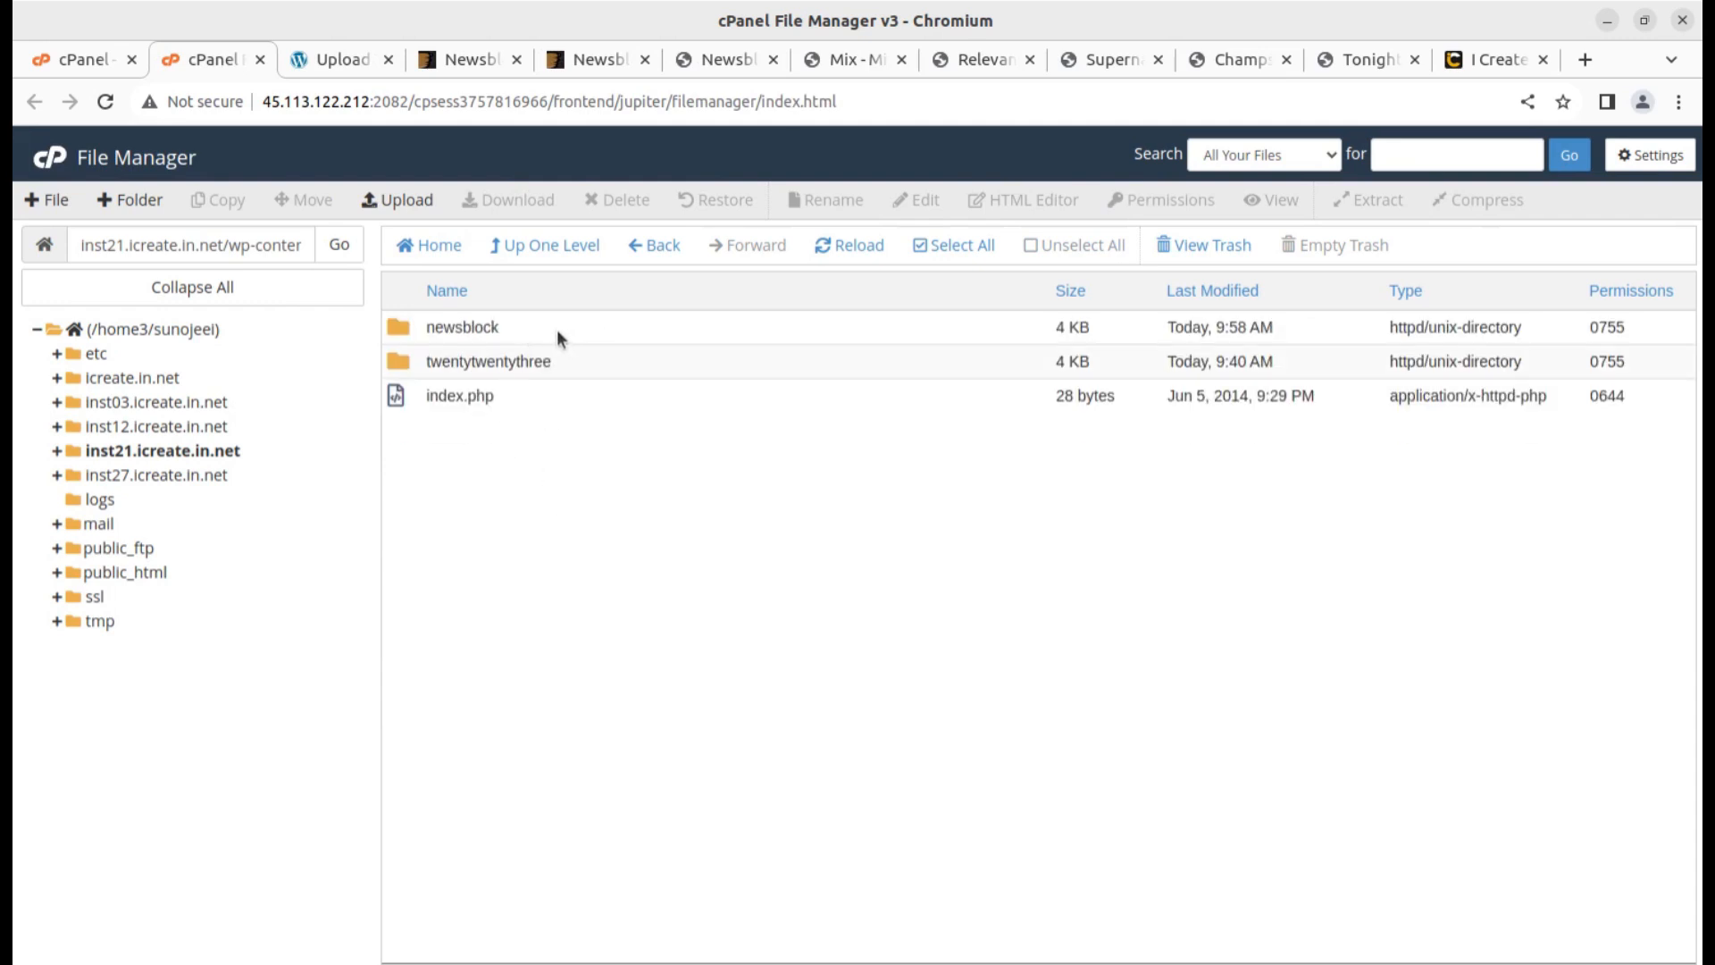
pyautogui.click(538, 335)
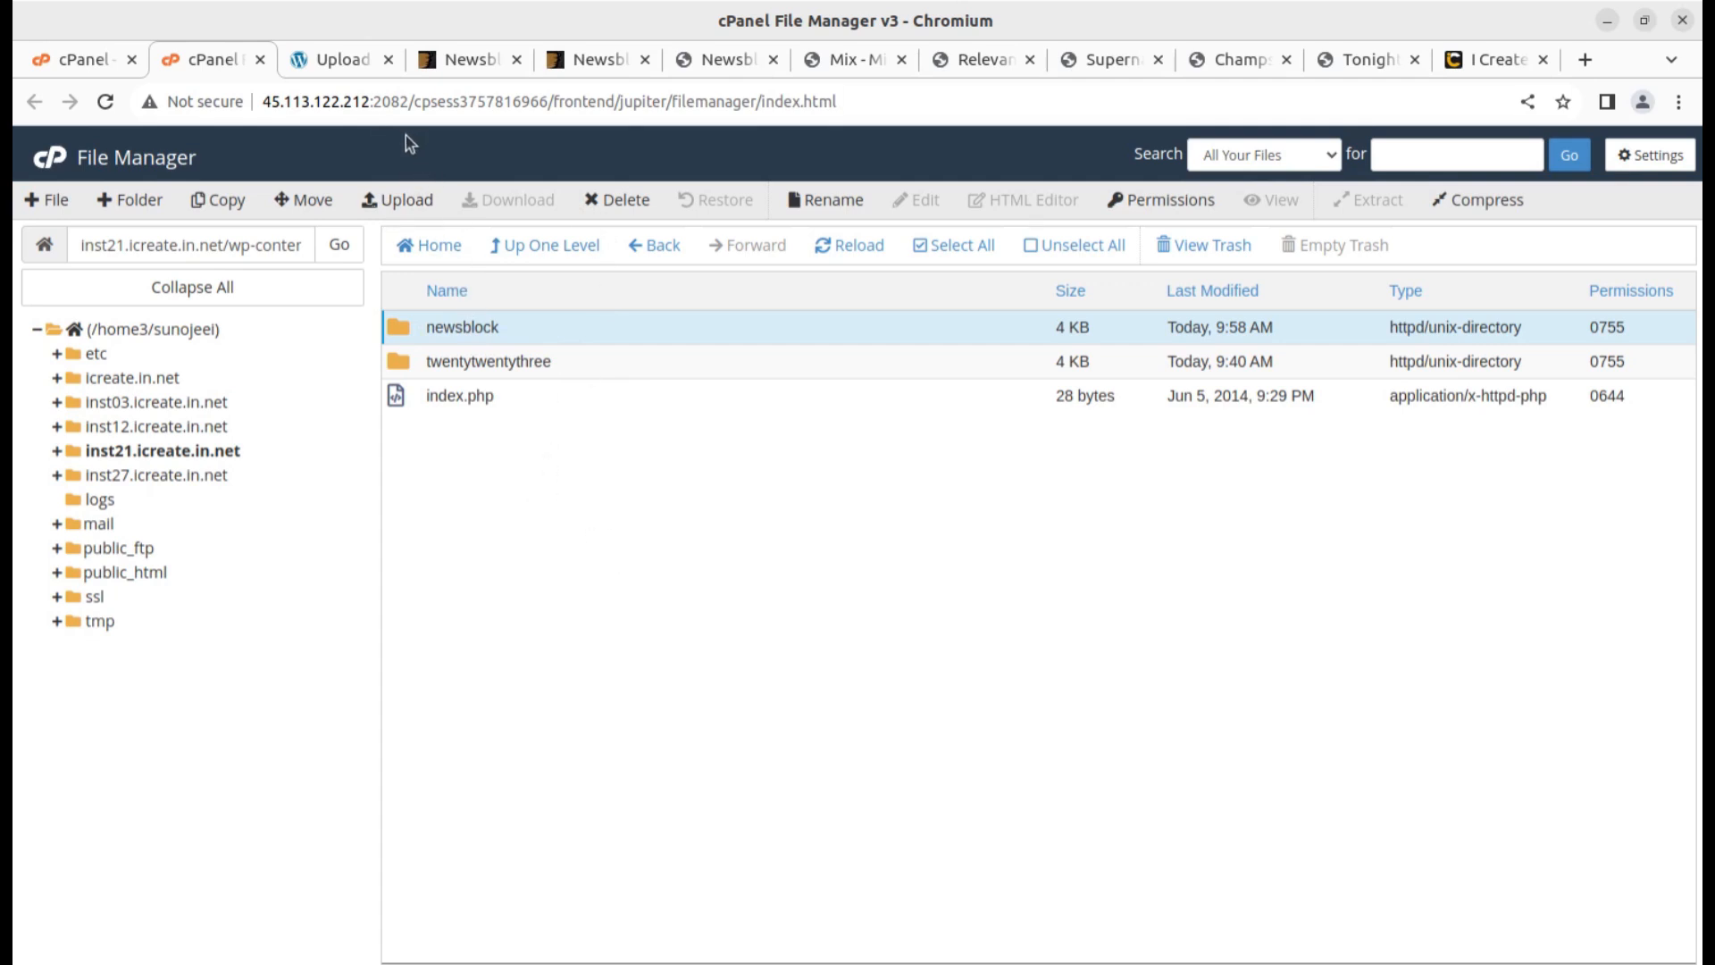
# Return to WordPress and review the version and author in the installed Newsblock theme's details
pyautogui.click(339, 68)
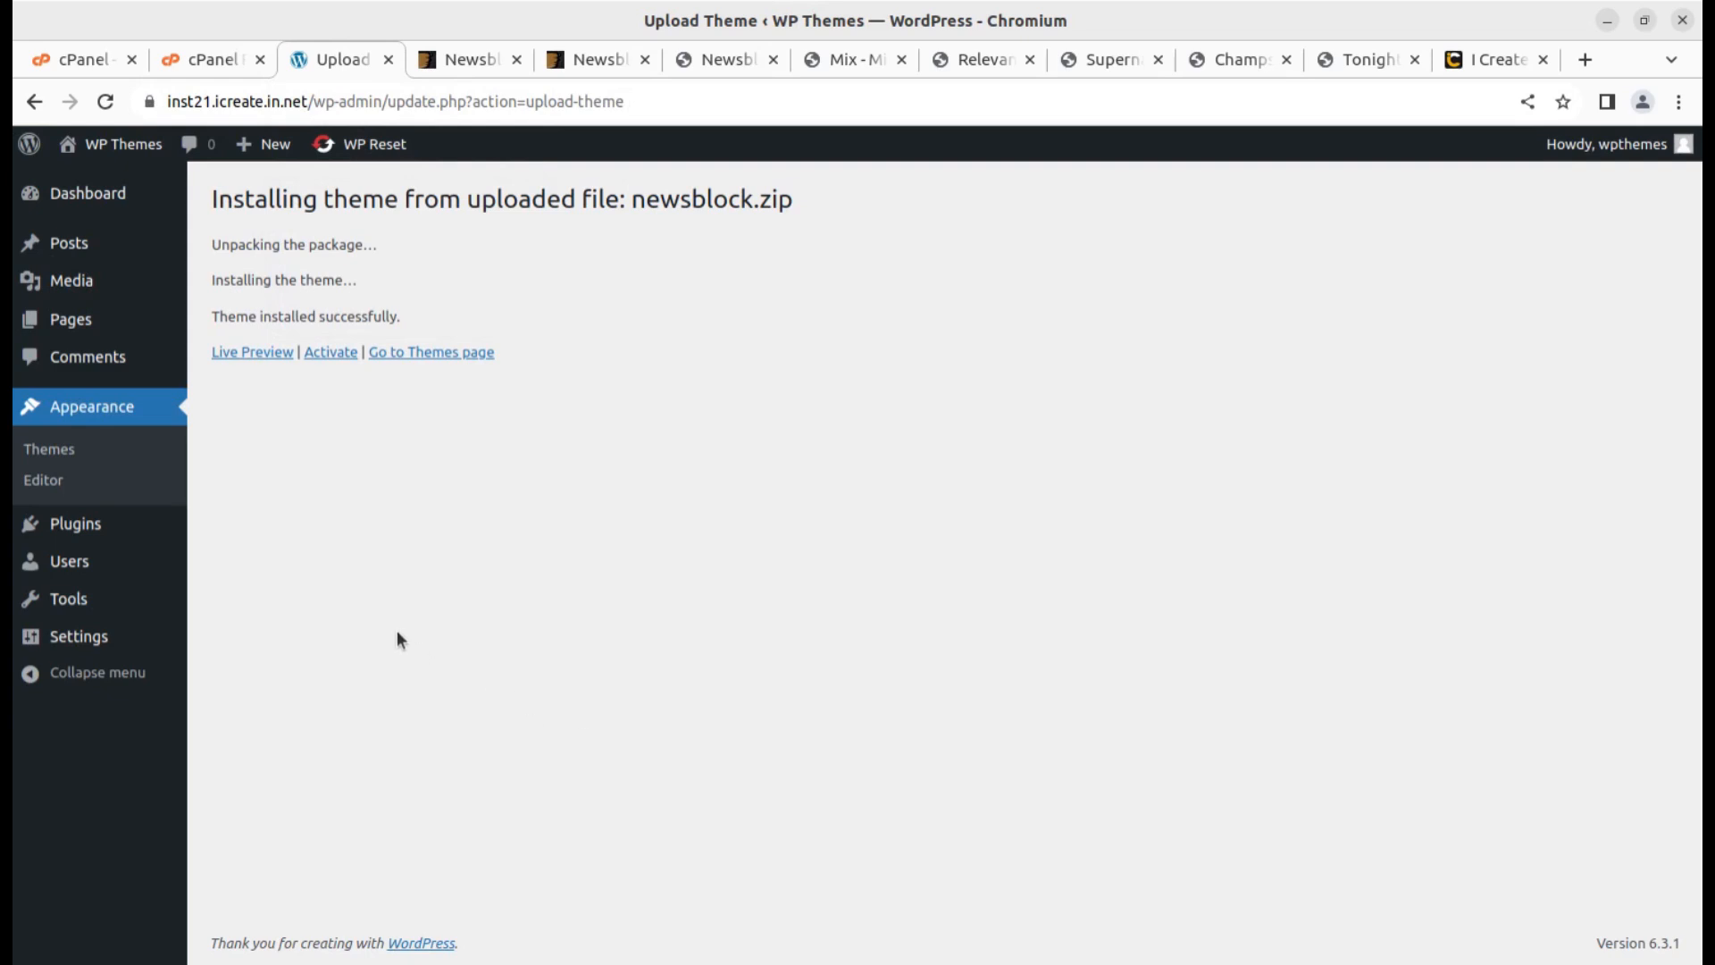
pyautogui.click(421, 353)
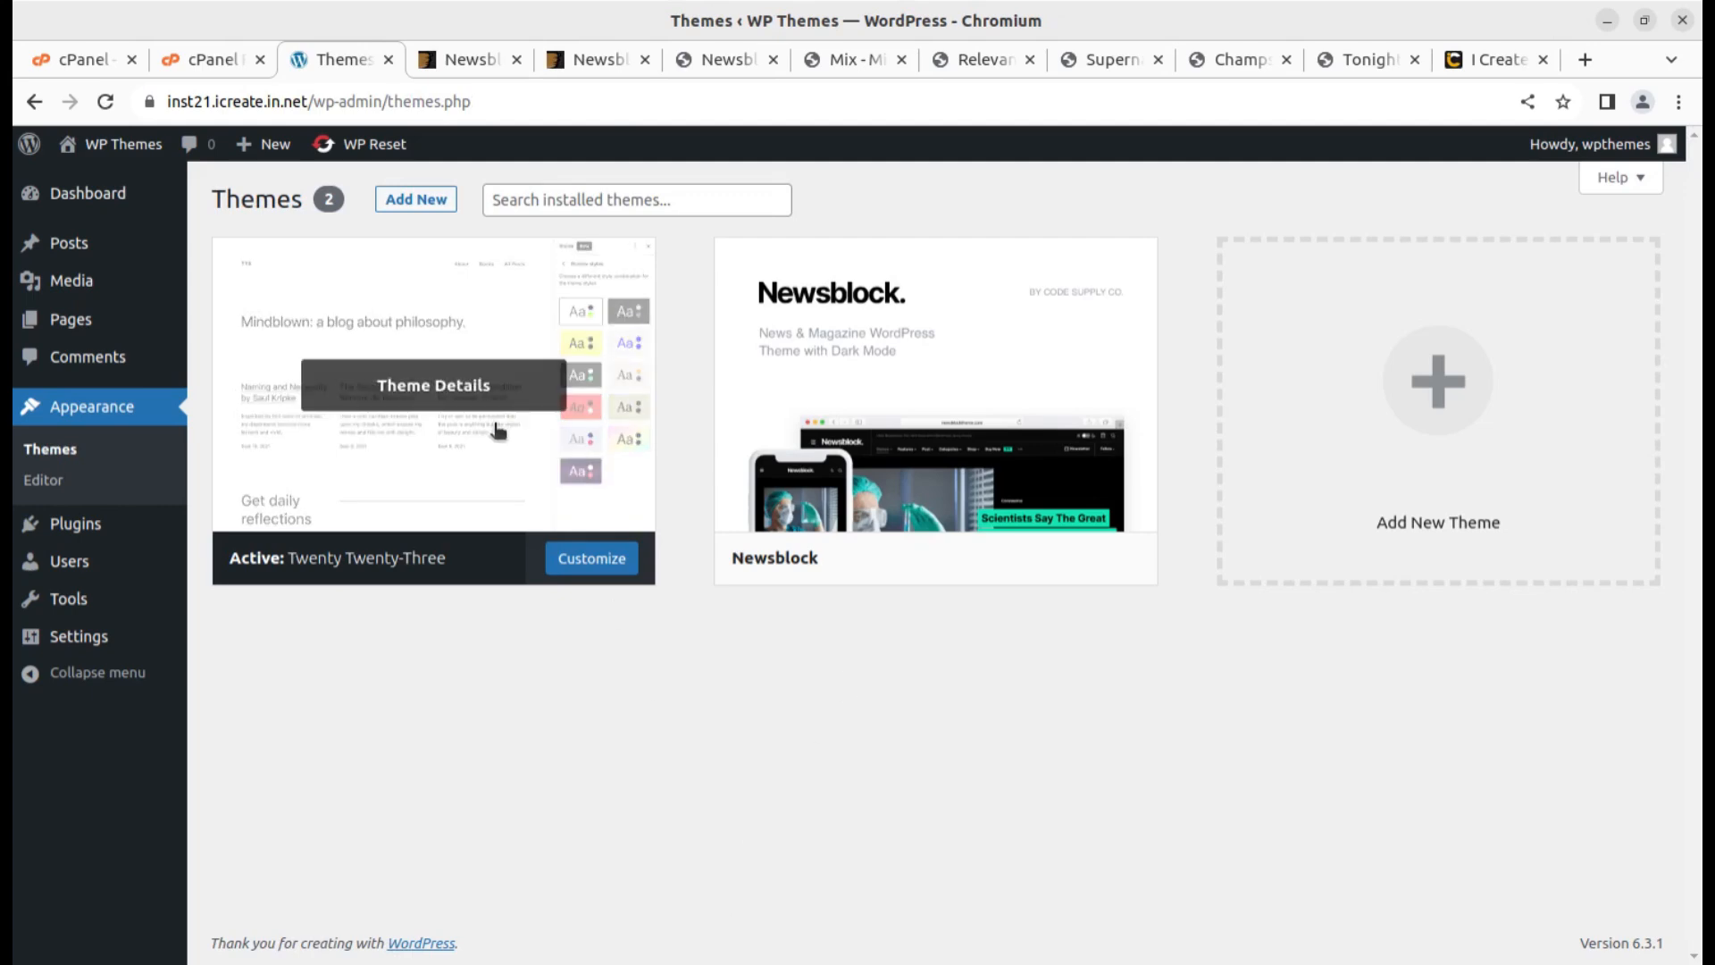
pyautogui.moveTo(916, 331)
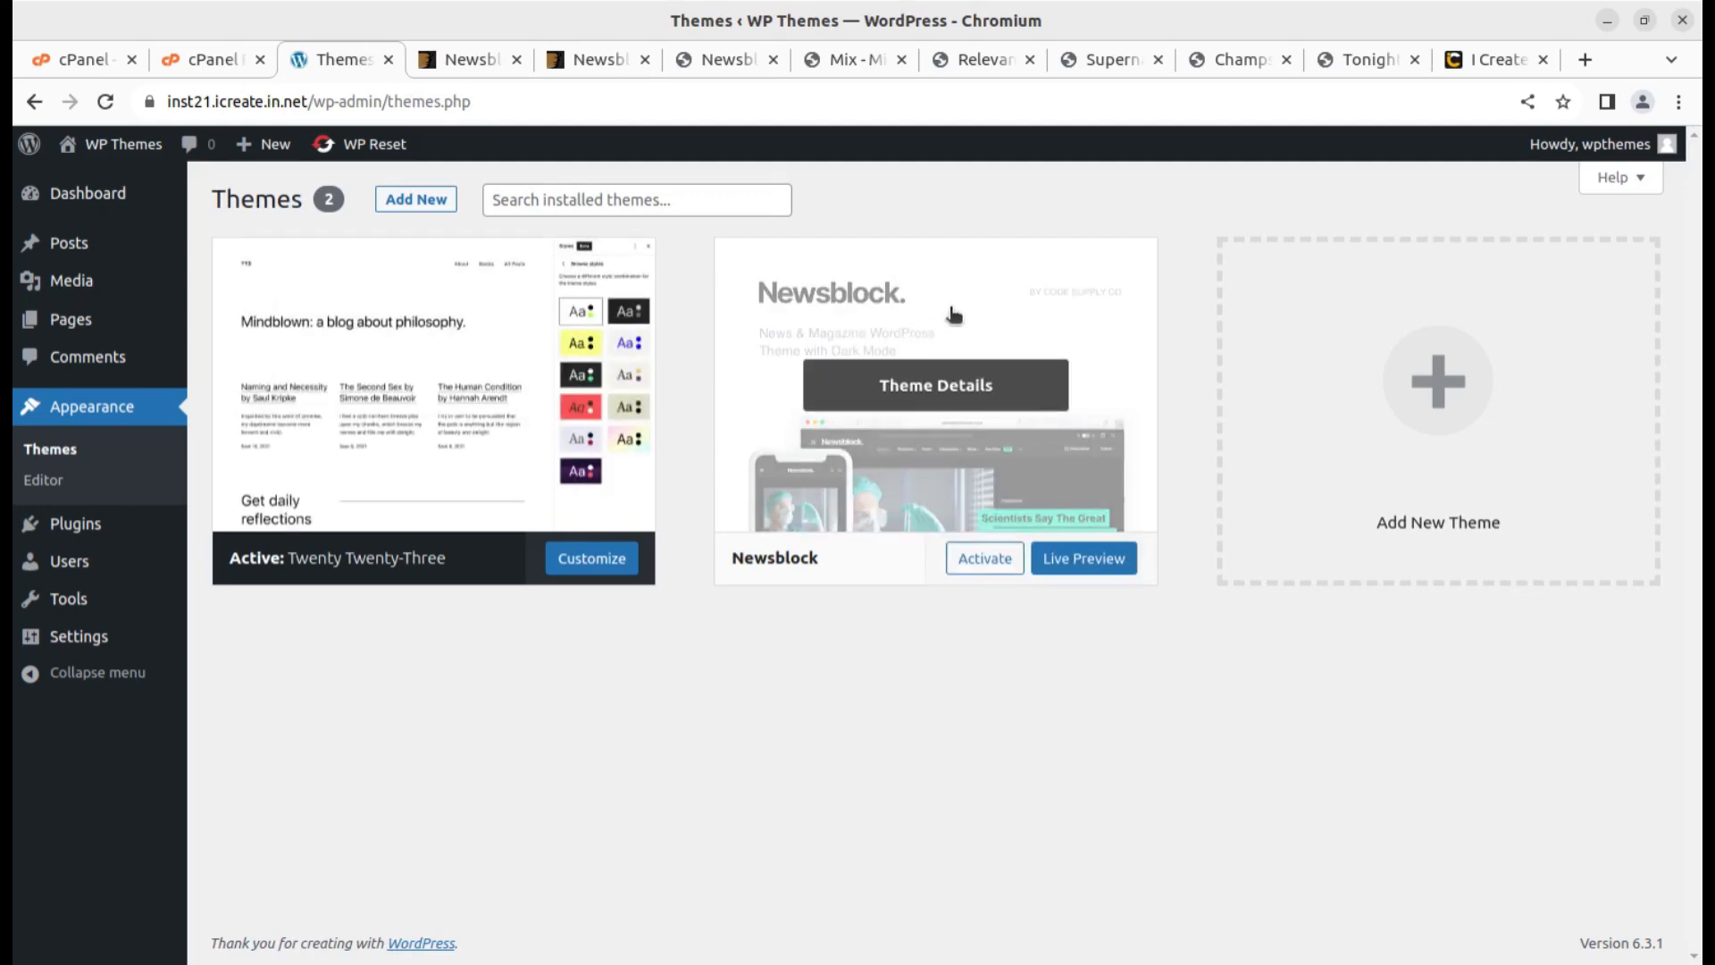
pyautogui.click(952, 388)
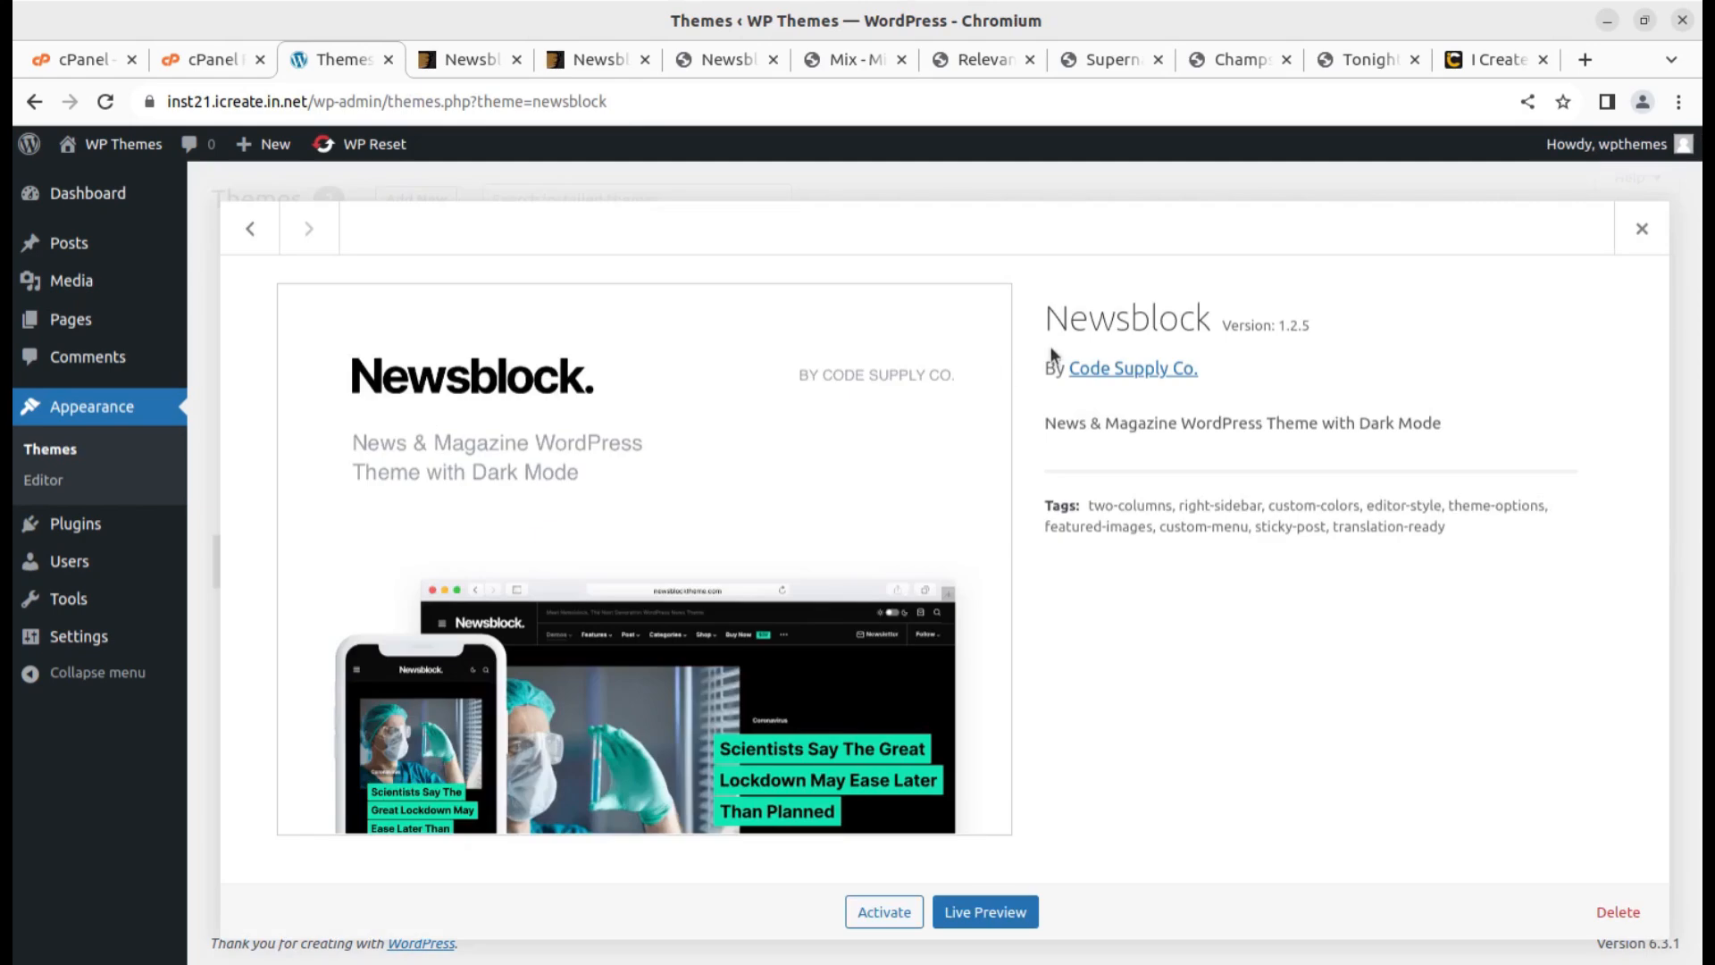
pyautogui.moveTo(1032, 337); pyautogui.dragTo(1088, 347)
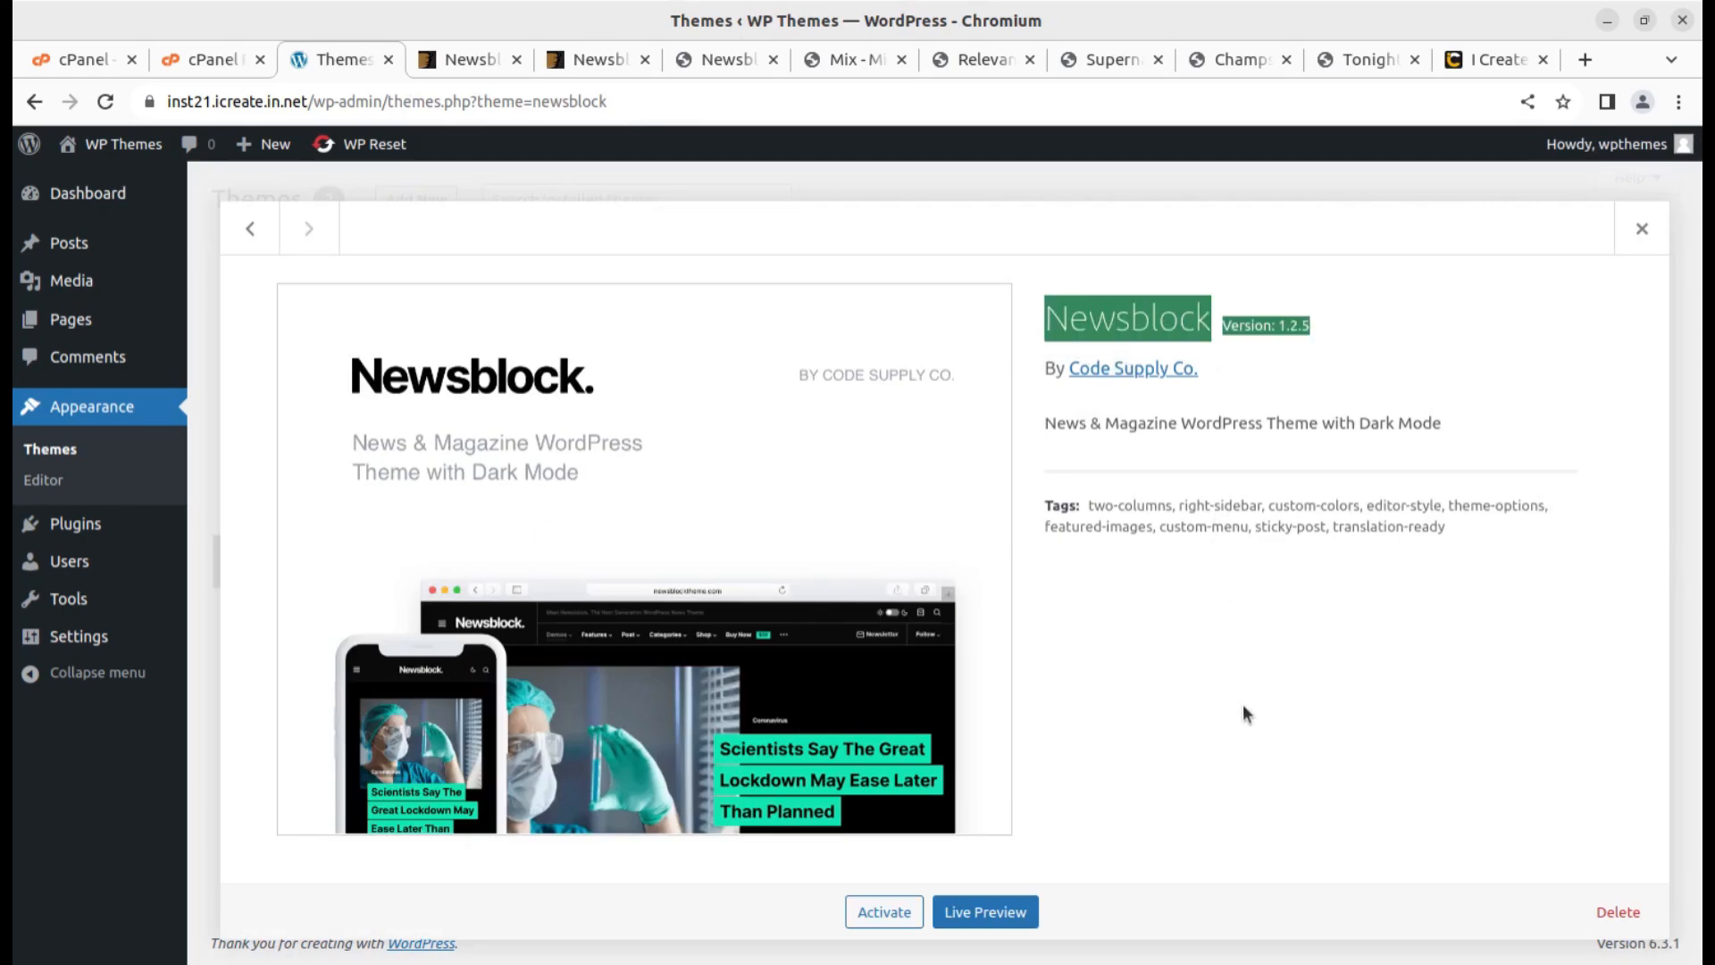
pyautogui.click(1331, 393)
pyautogui.moveTo(1044, 334); pyautogui.dragTo(1061, 367)
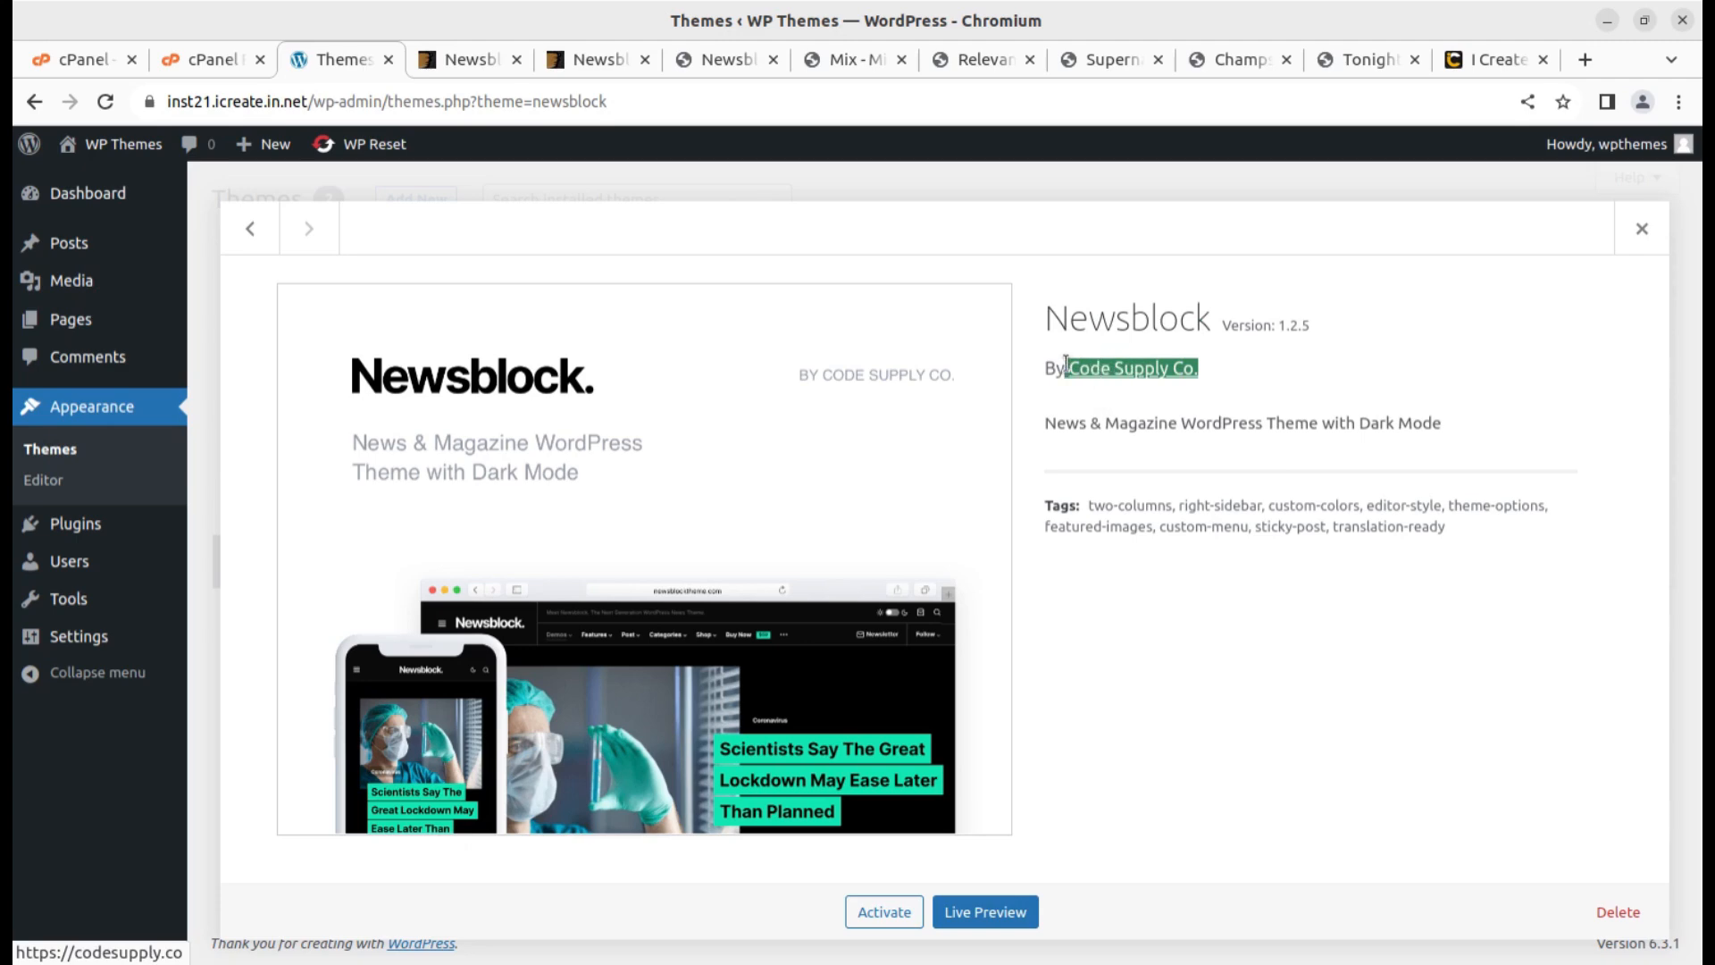
pyautogui.click(1069, 471)
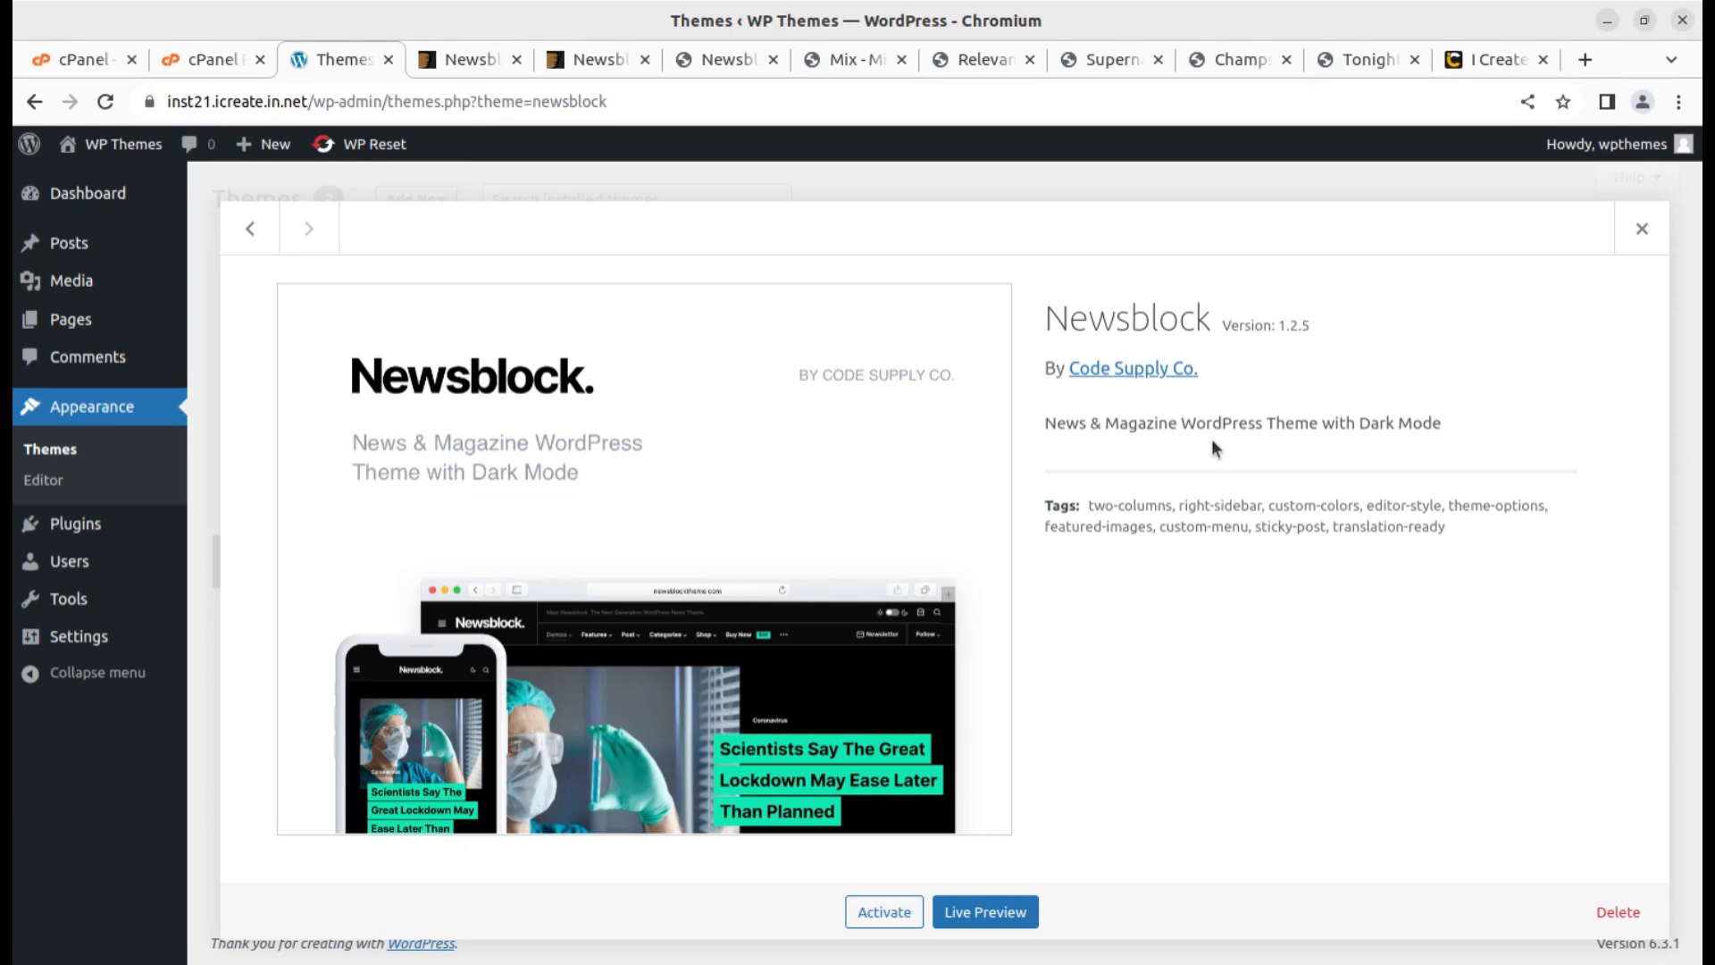
# Review the Newsblock theme's demos, compatibility details and support terms on ThemeForest, and look at its live preview page
pyautogui.click(469, 58)
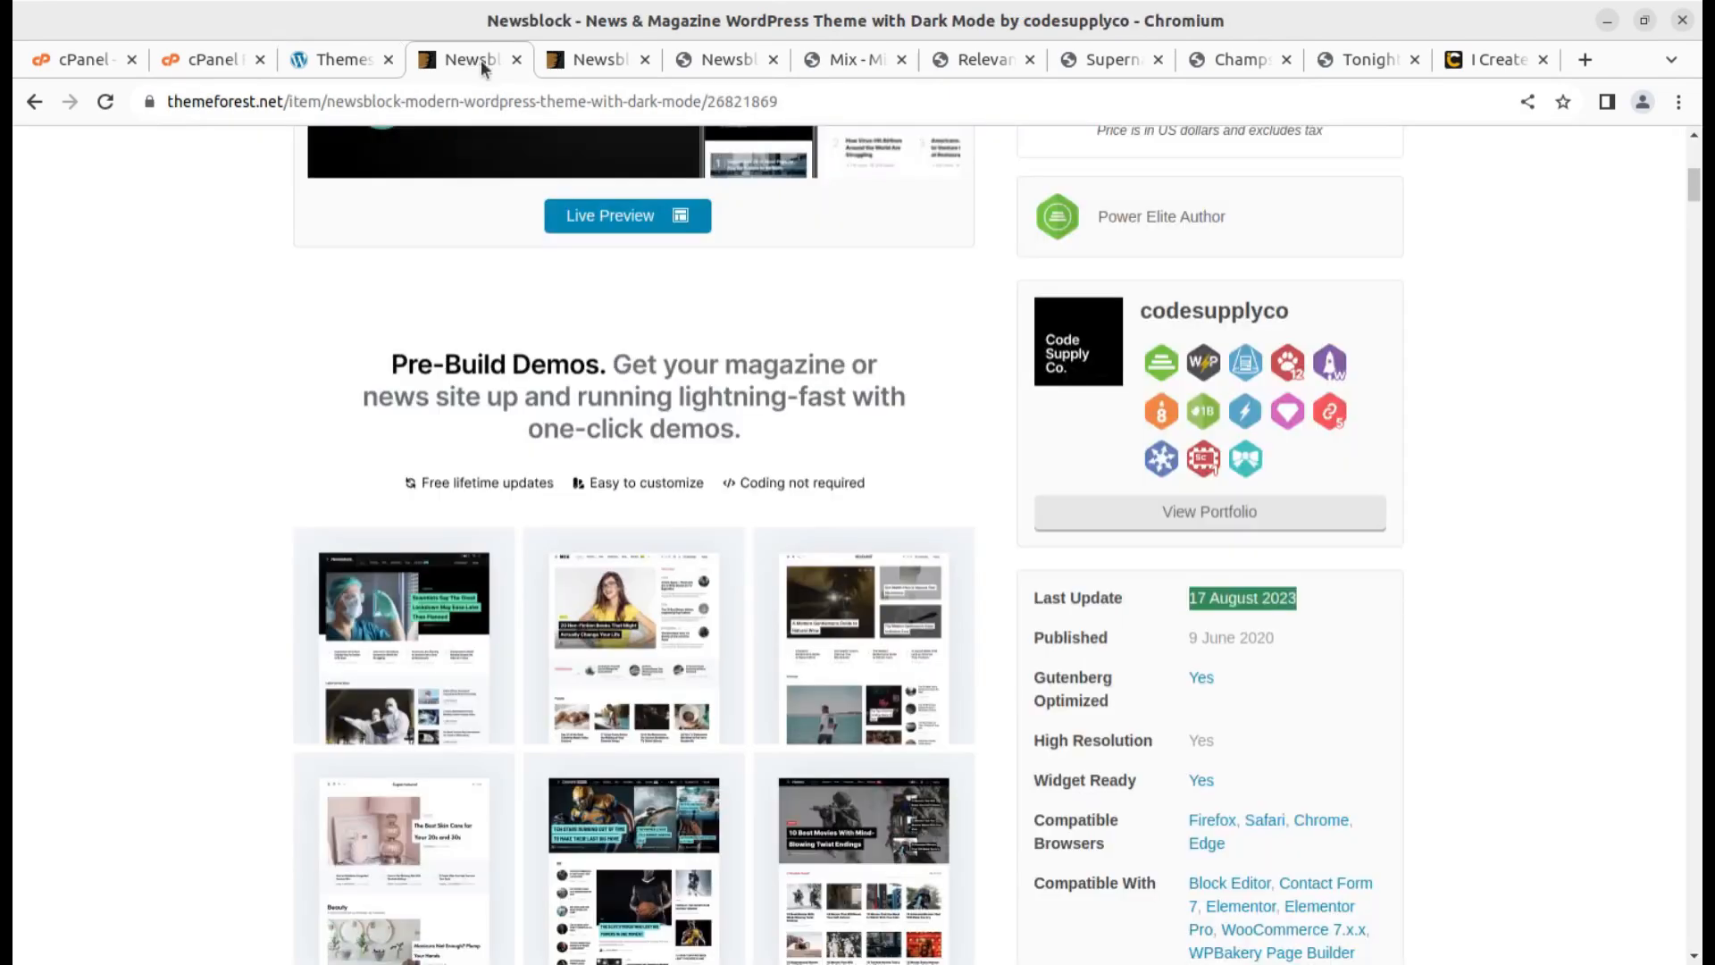
pyautogui.scroll(-3, 1385, 710)
pyautogui.scroll(-2, 1391, 715)
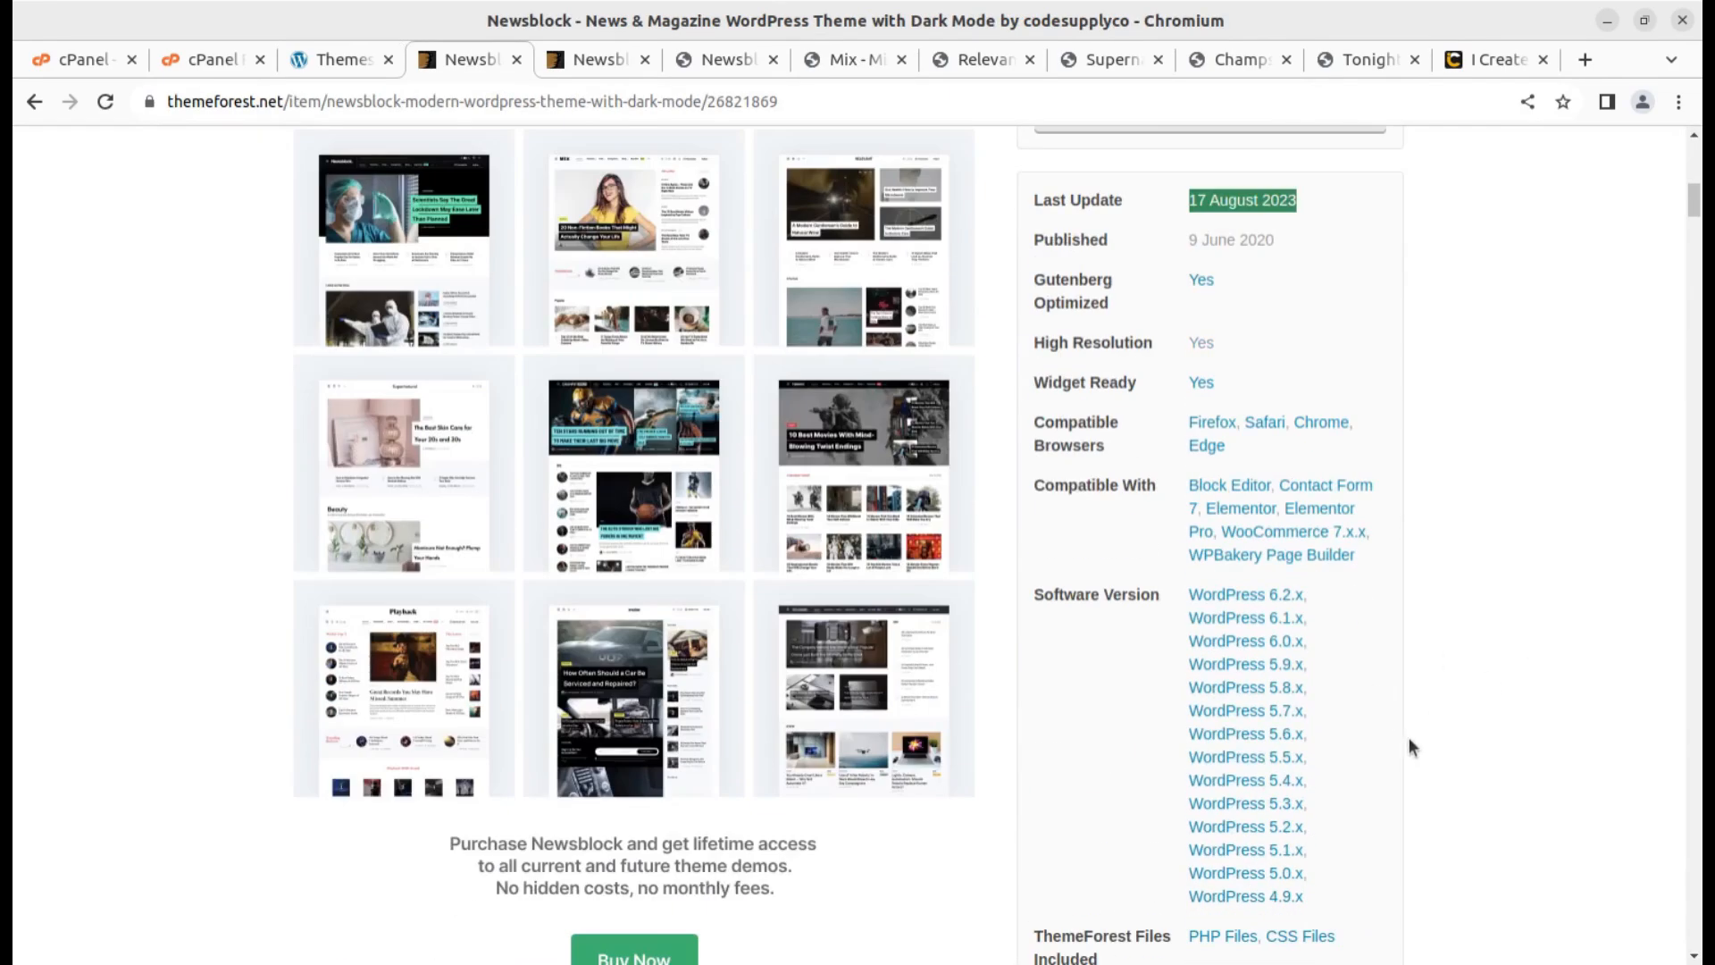
pyautogui.scroll(-5, 1406, 753)
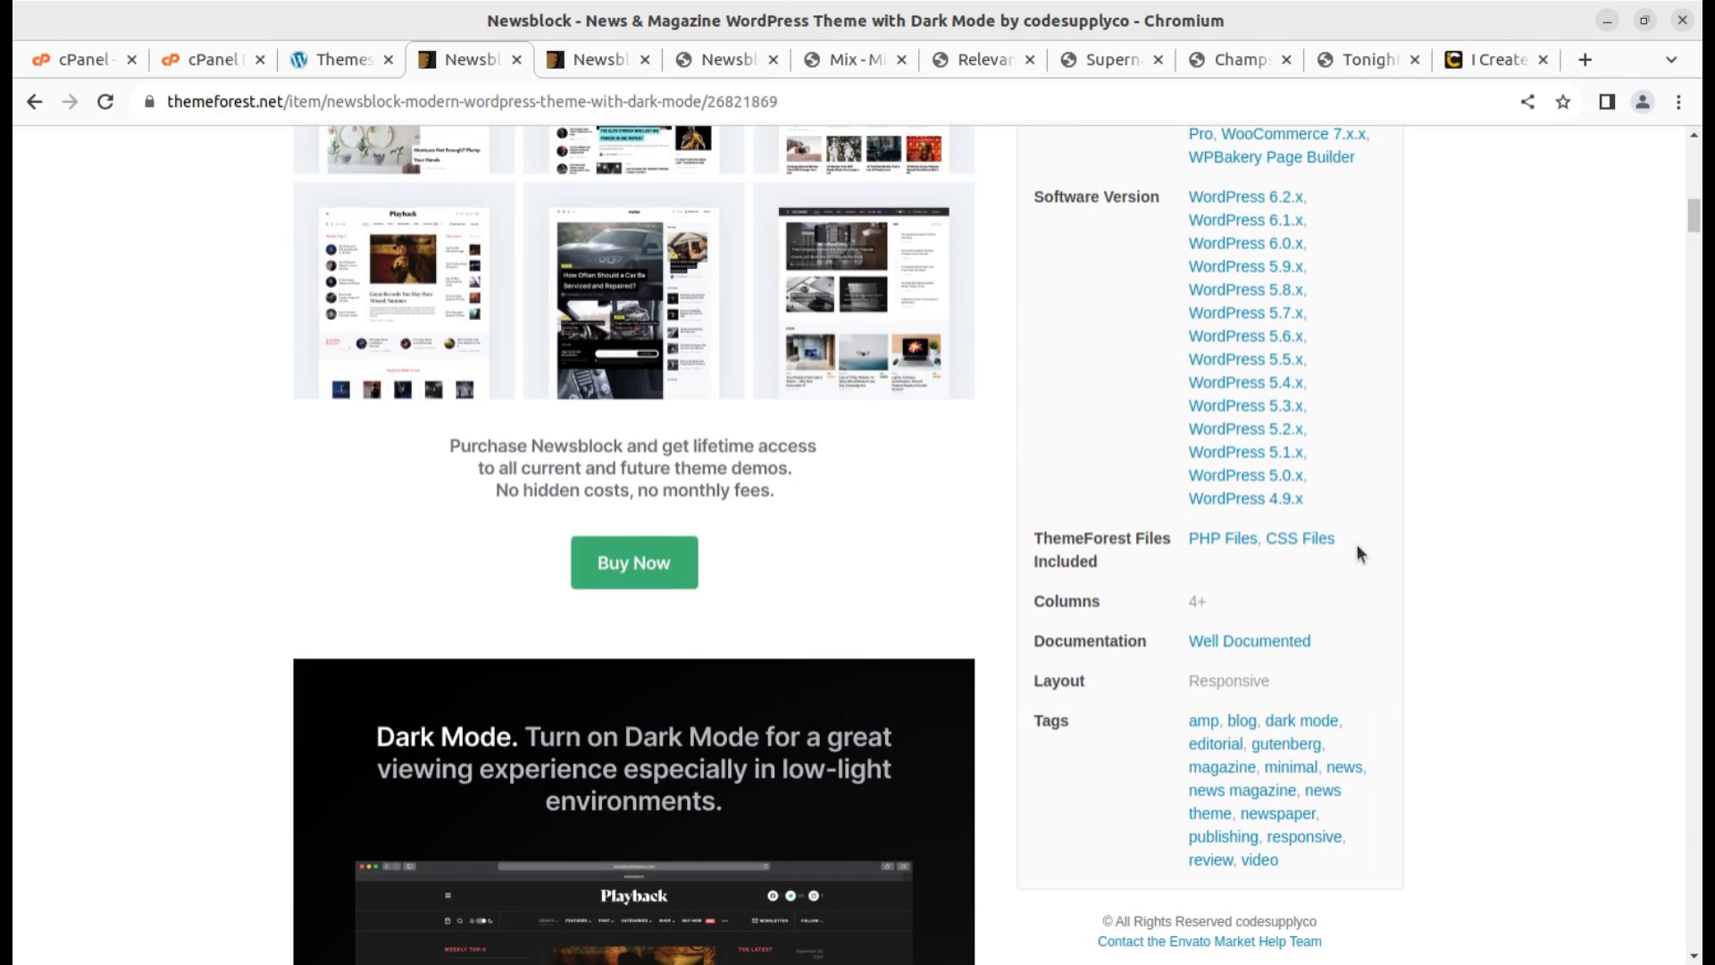
pyautogui.scroll(7, 1356, 549)
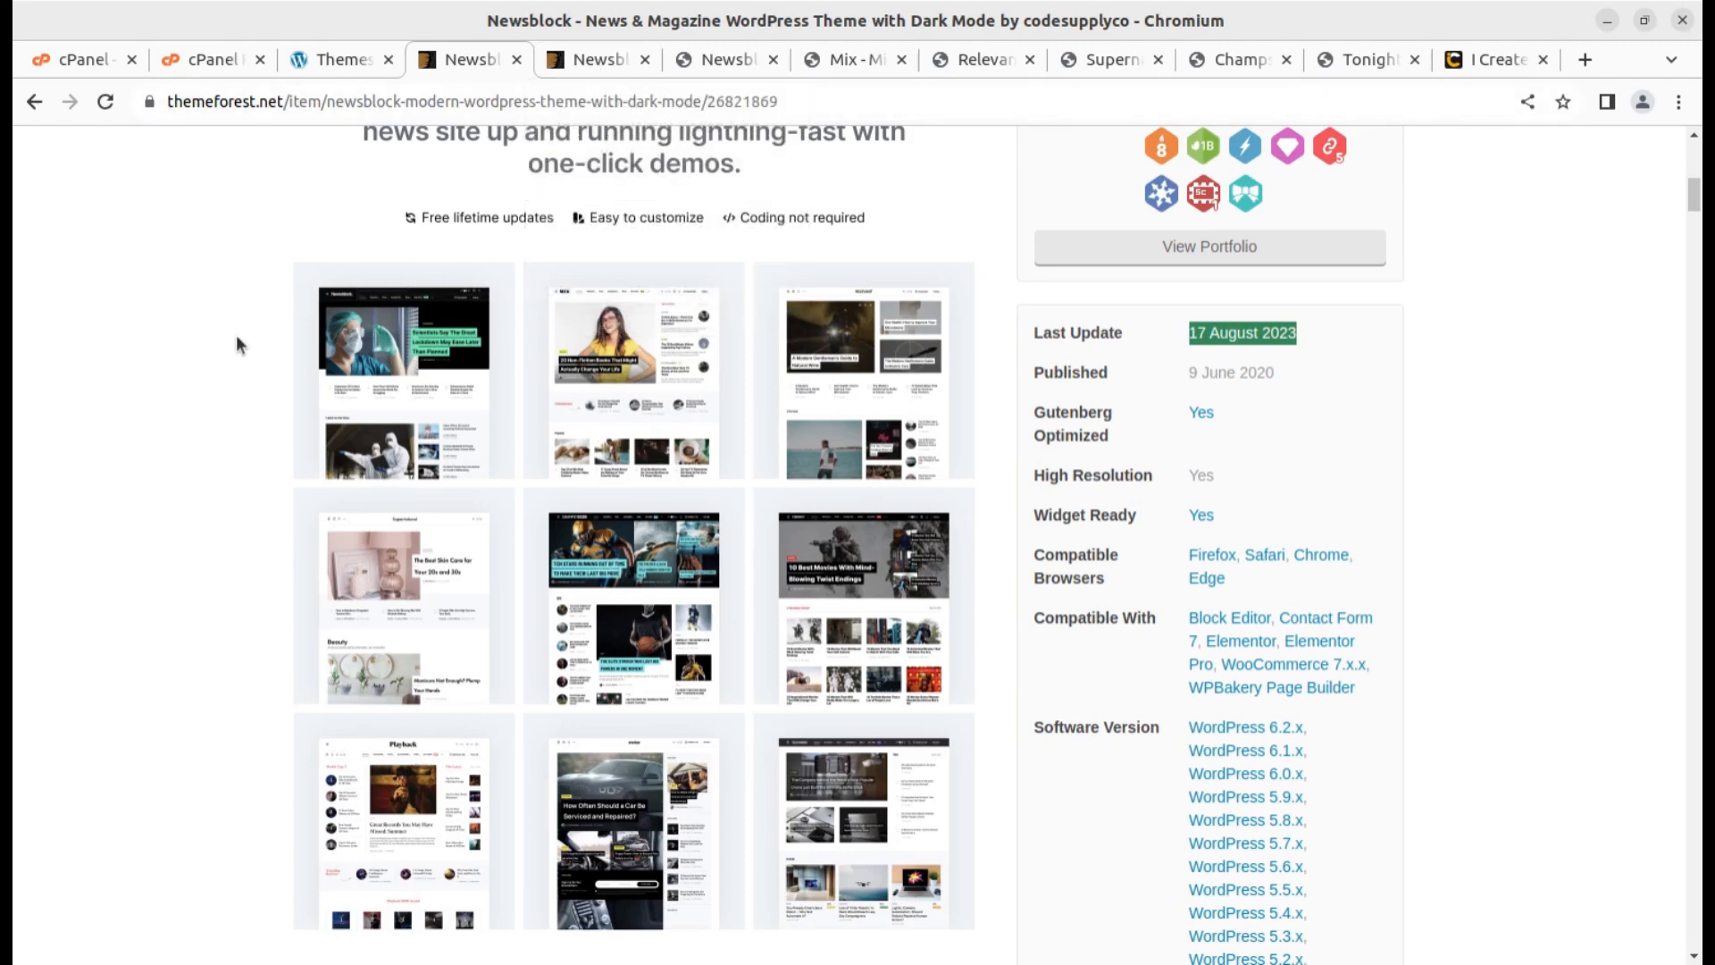
pyautogui.scroll(1, 545, 435)
pyautogui.scroll(5, 545, 435)
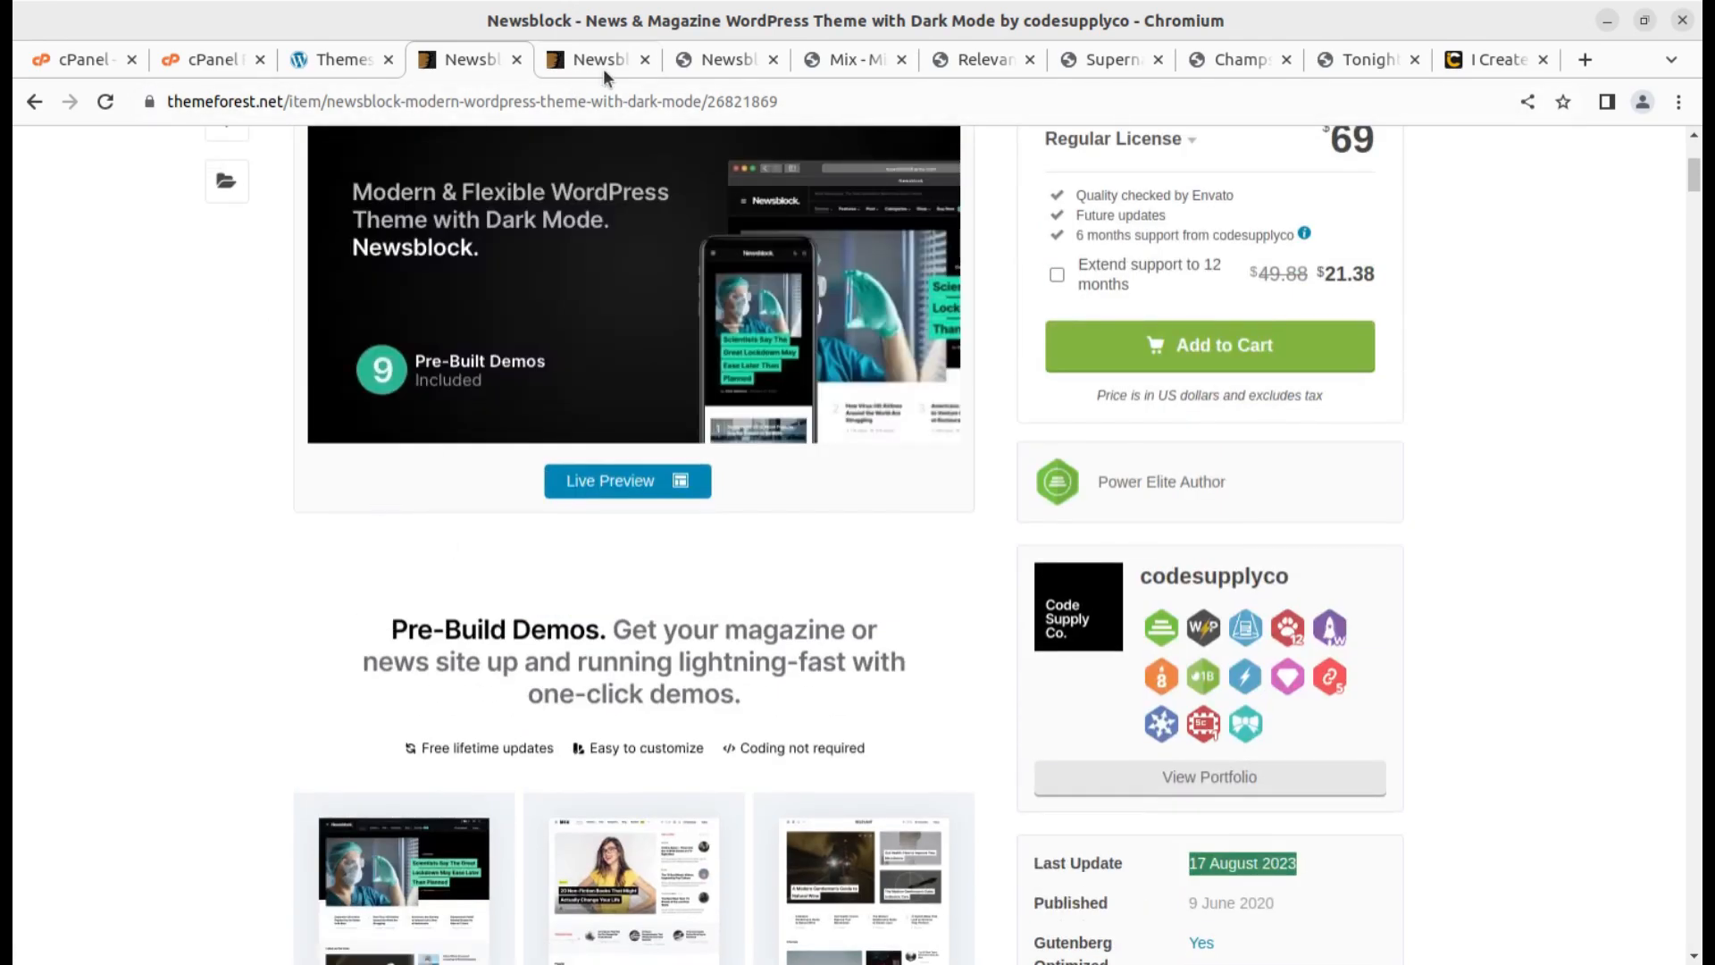
pyautogui.click(593, 59)
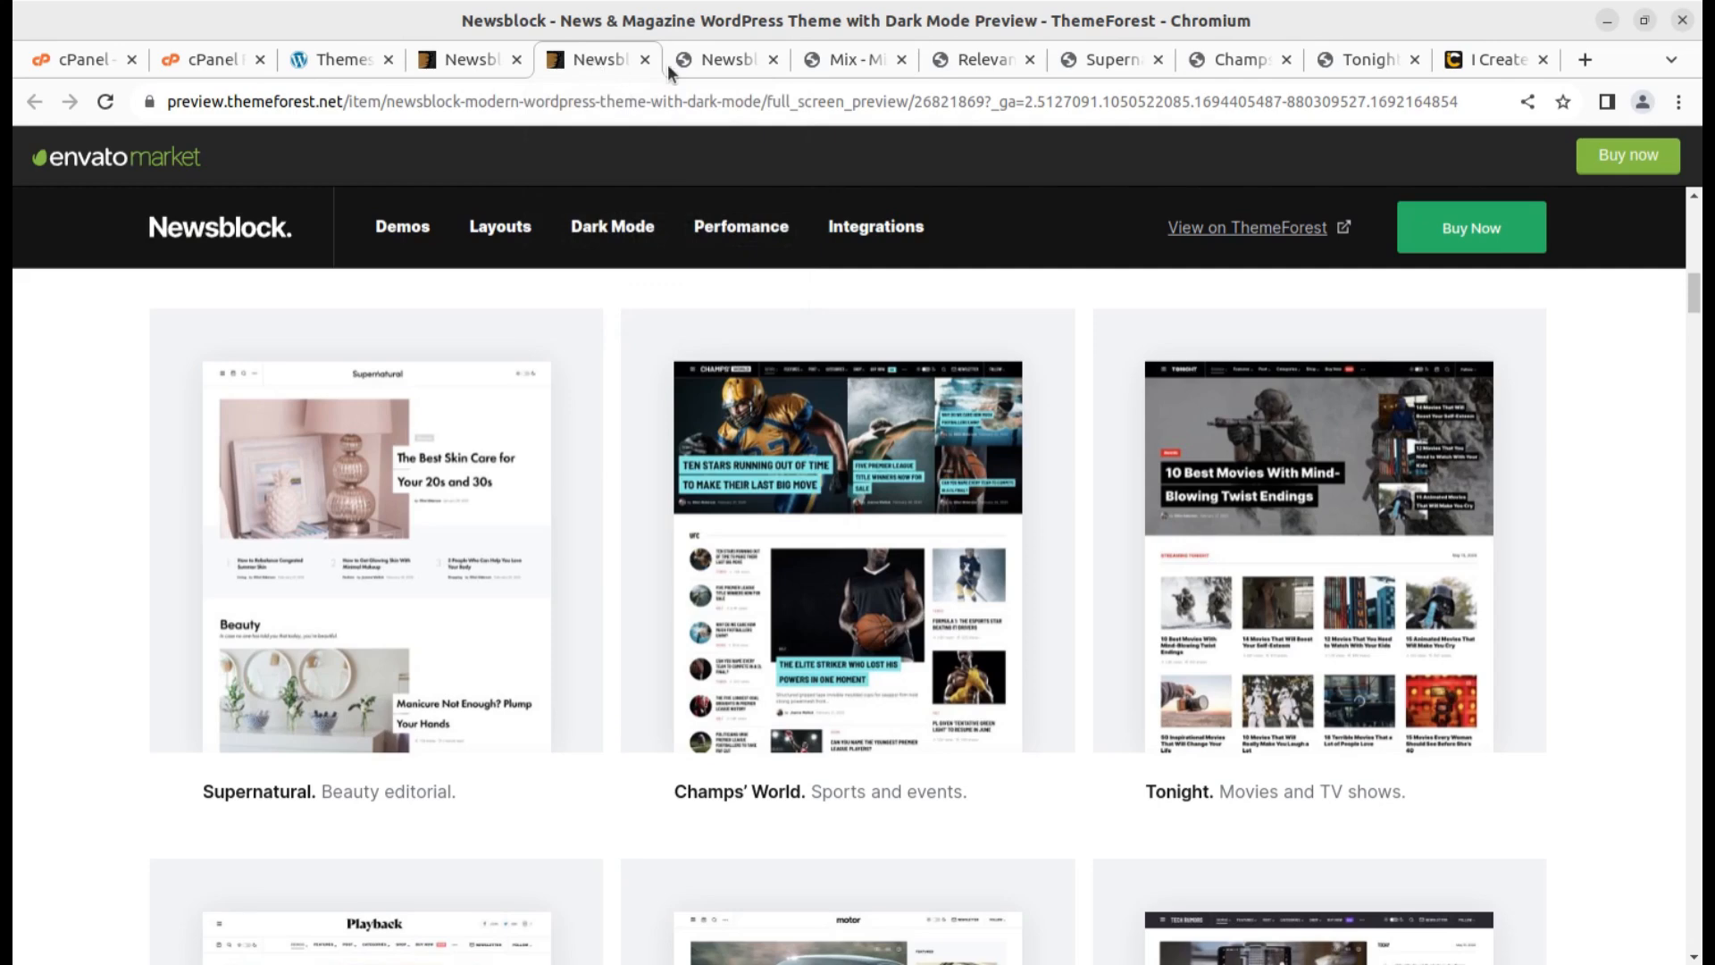
# Activate the Newsblock theme in WordPress and open the installation list for its recommended plugins
pyautogui.click(353, 70)
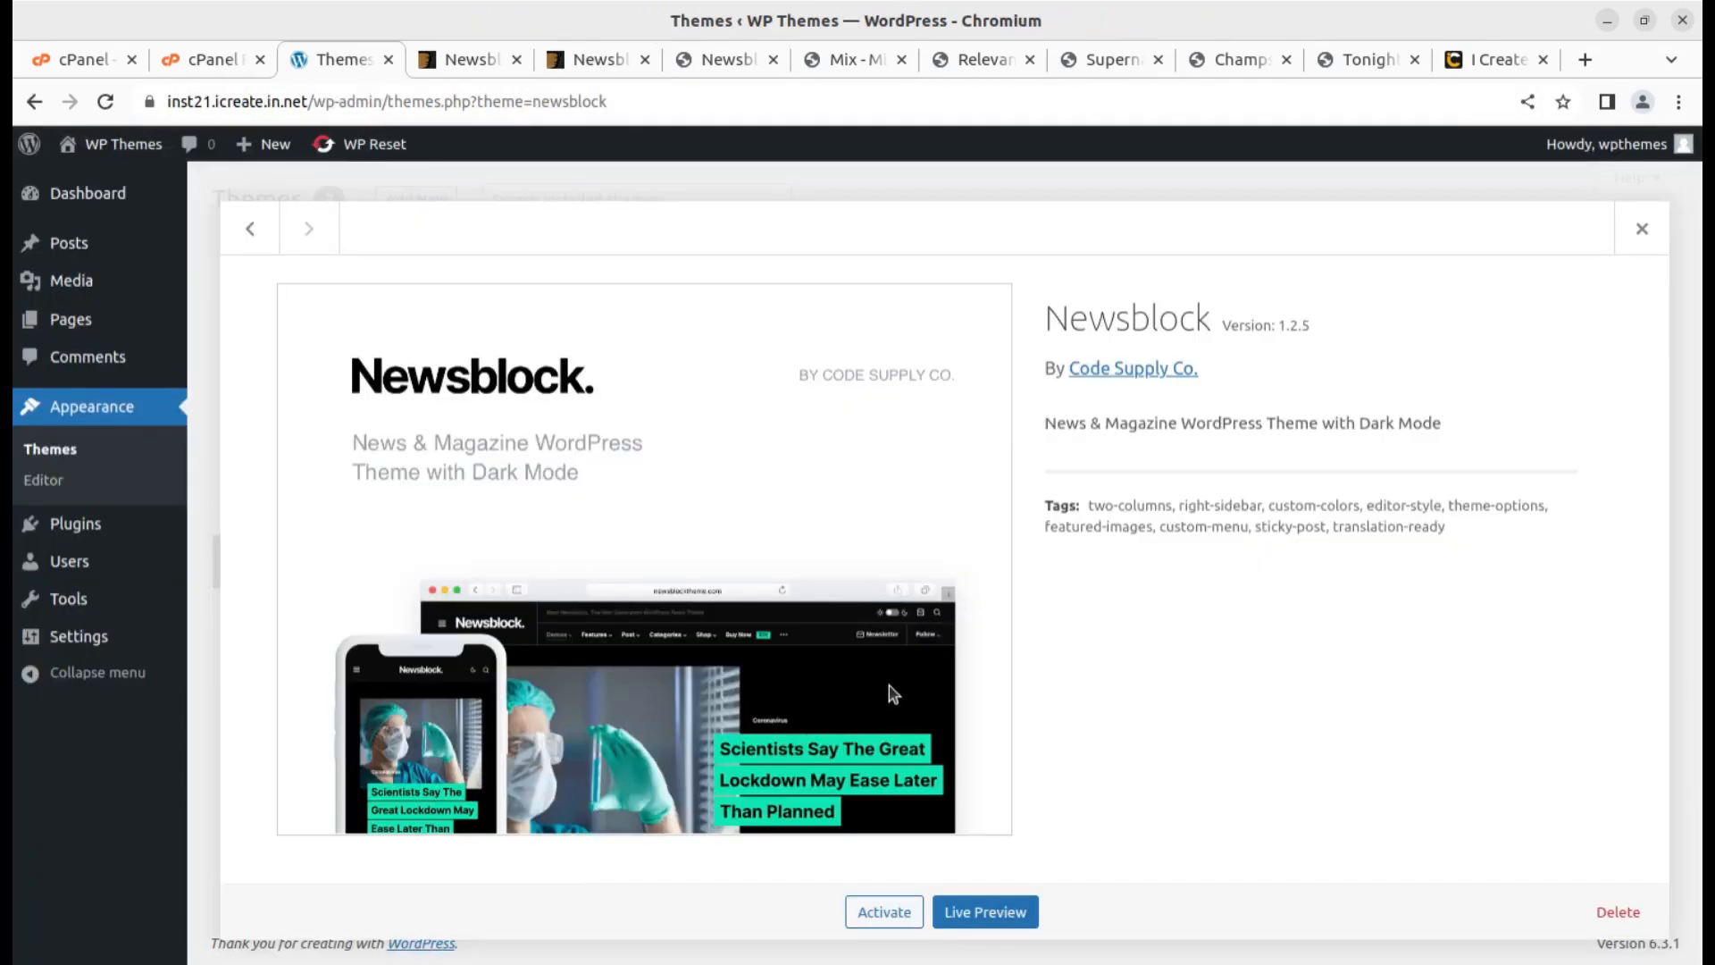
pyautogui.click(884, 911)
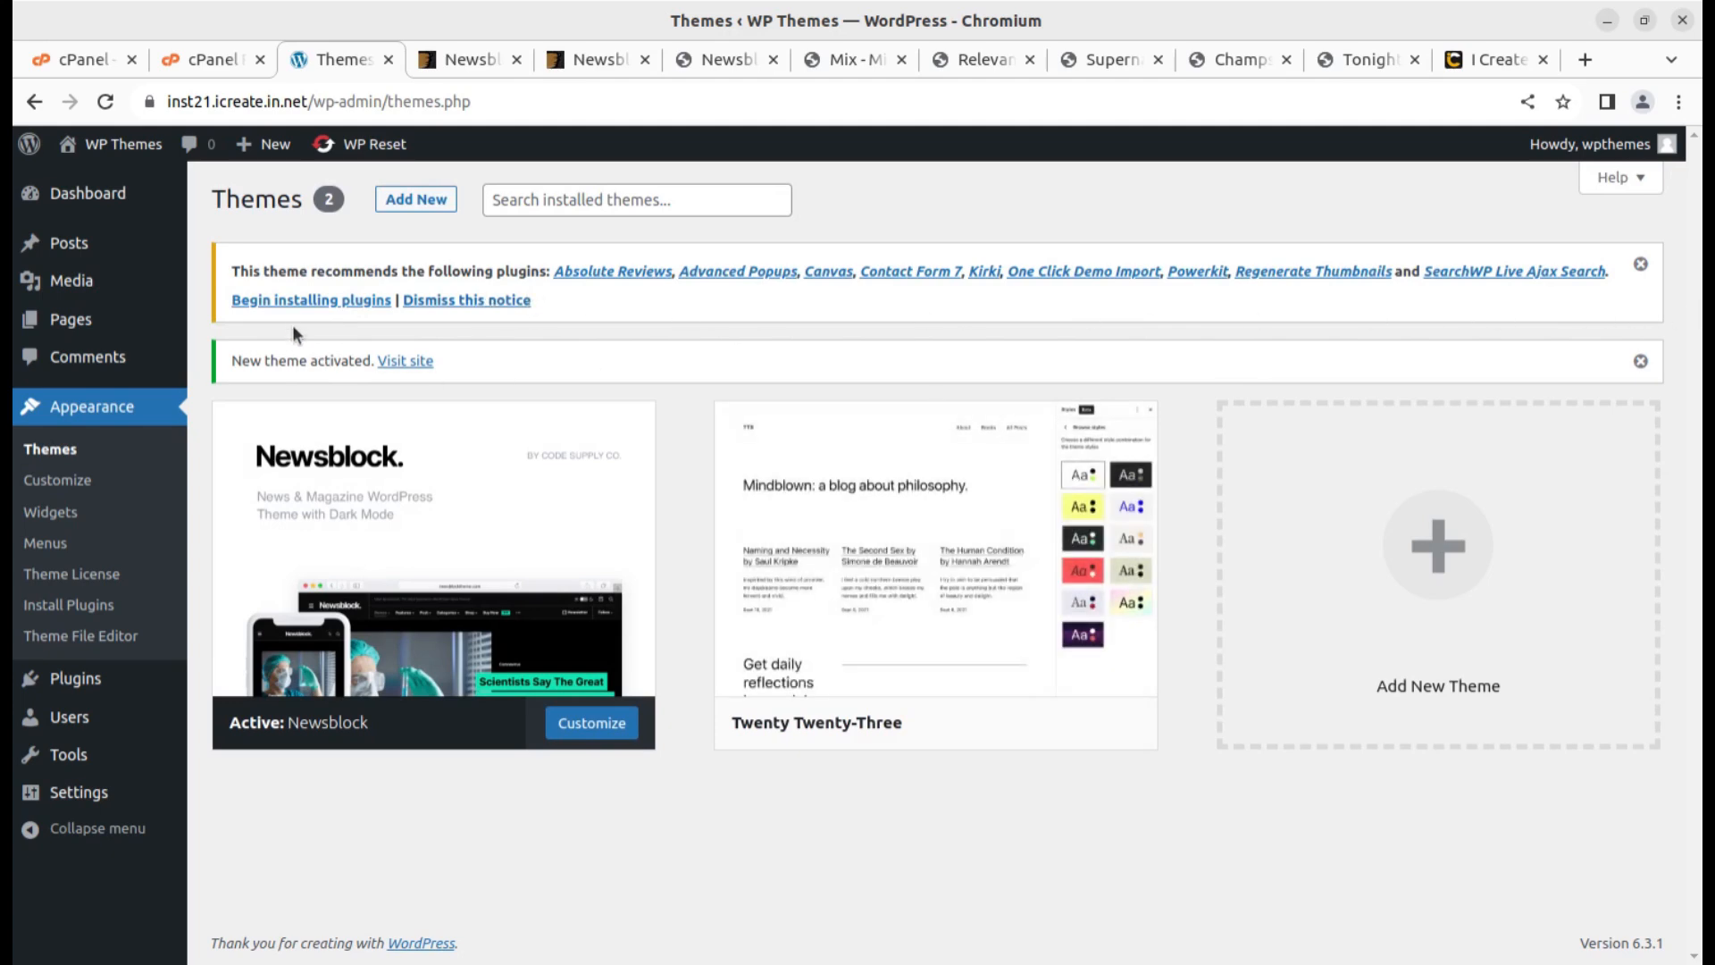
pyautogui.click(285, 302)
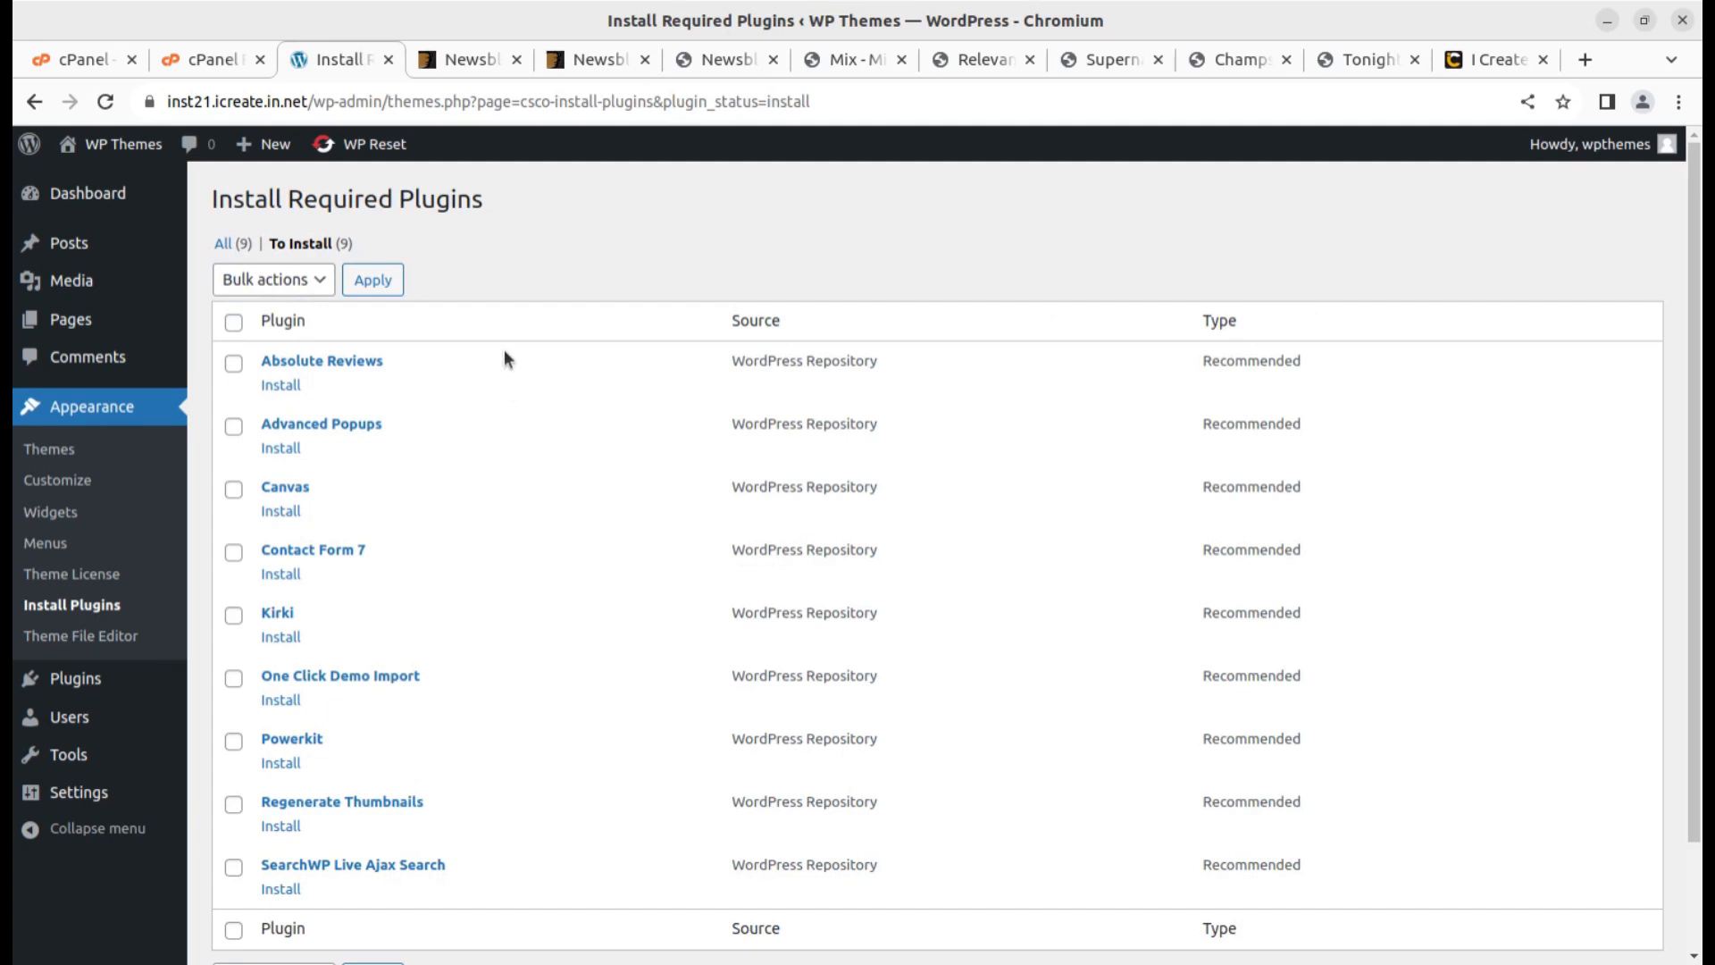
# Examine the list of recommended plugins, highlighting One Click Demo Import and Powerkit
pyautogui.scroll(-2, 583, 536)
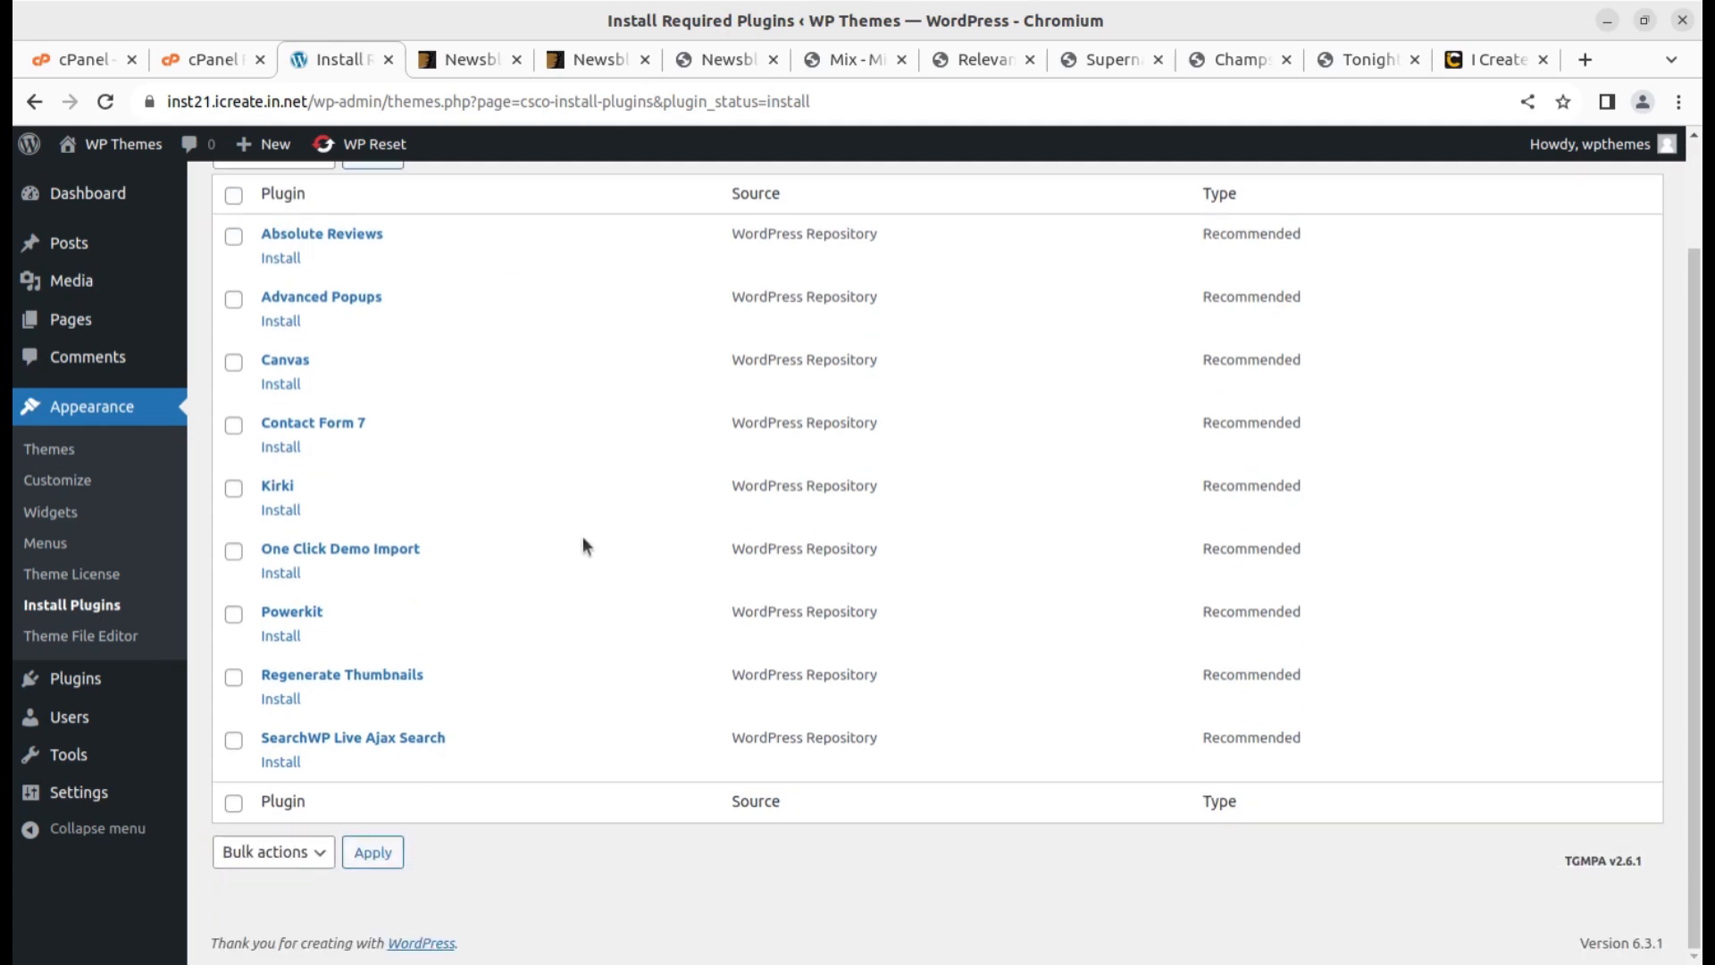
pyautogui.scroll(2, 1329, 514)
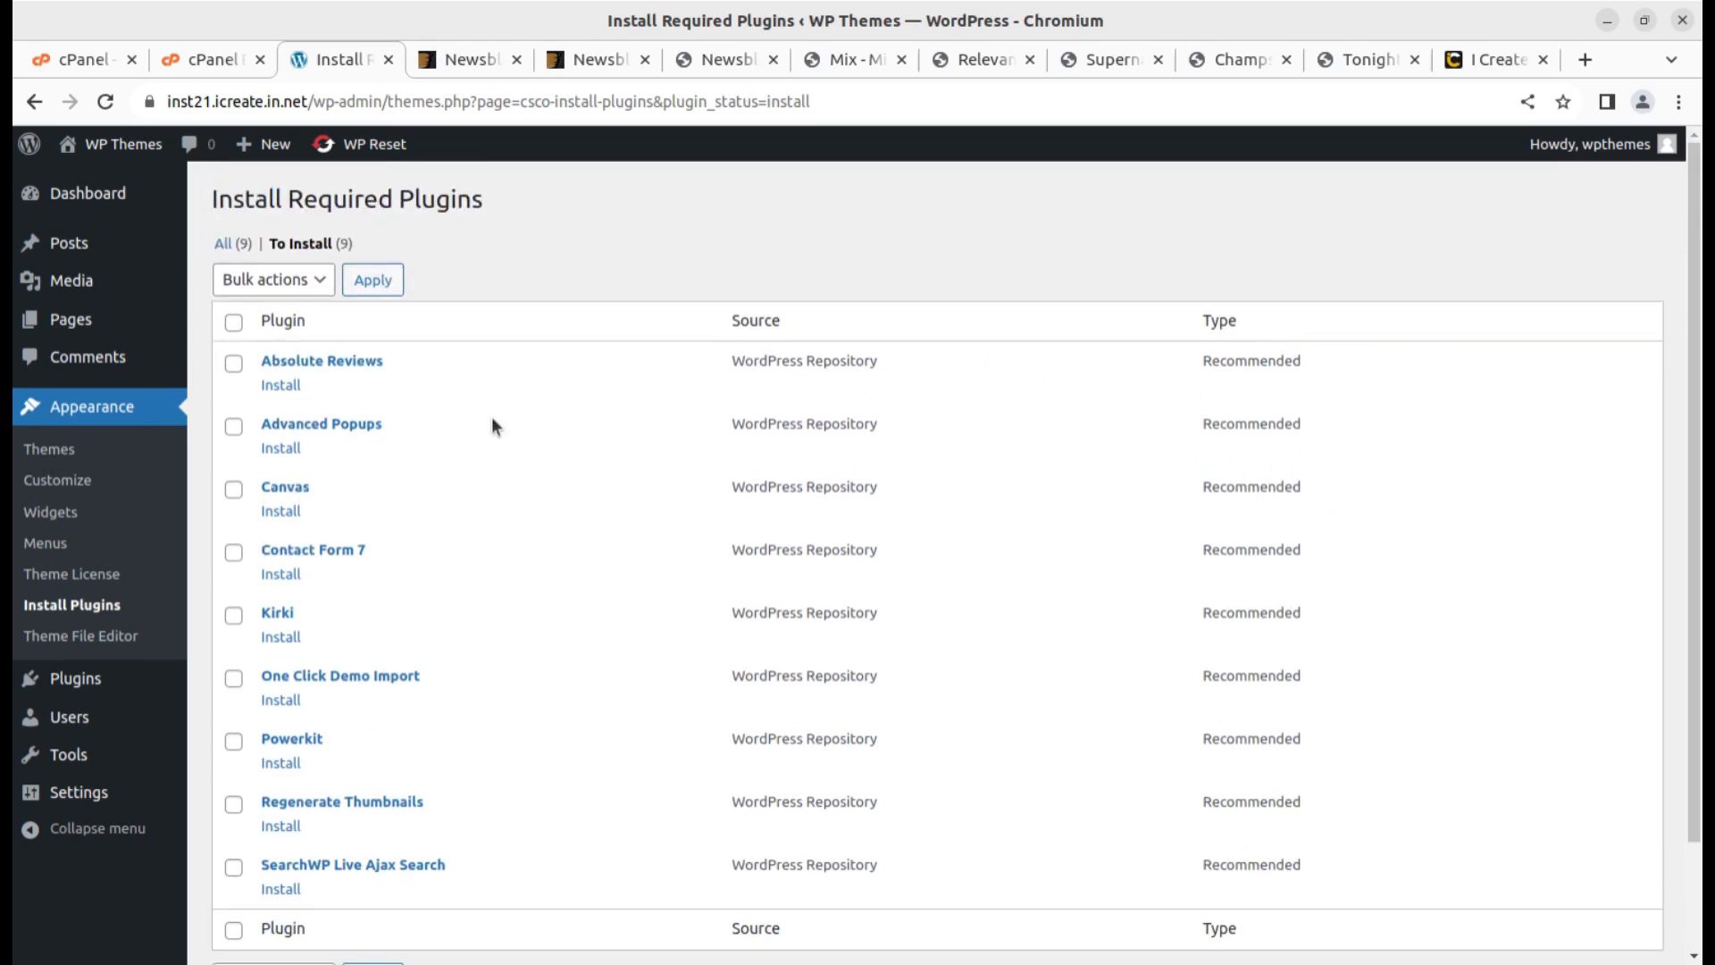
pyautogui.scroll(-2, 1043, 639)
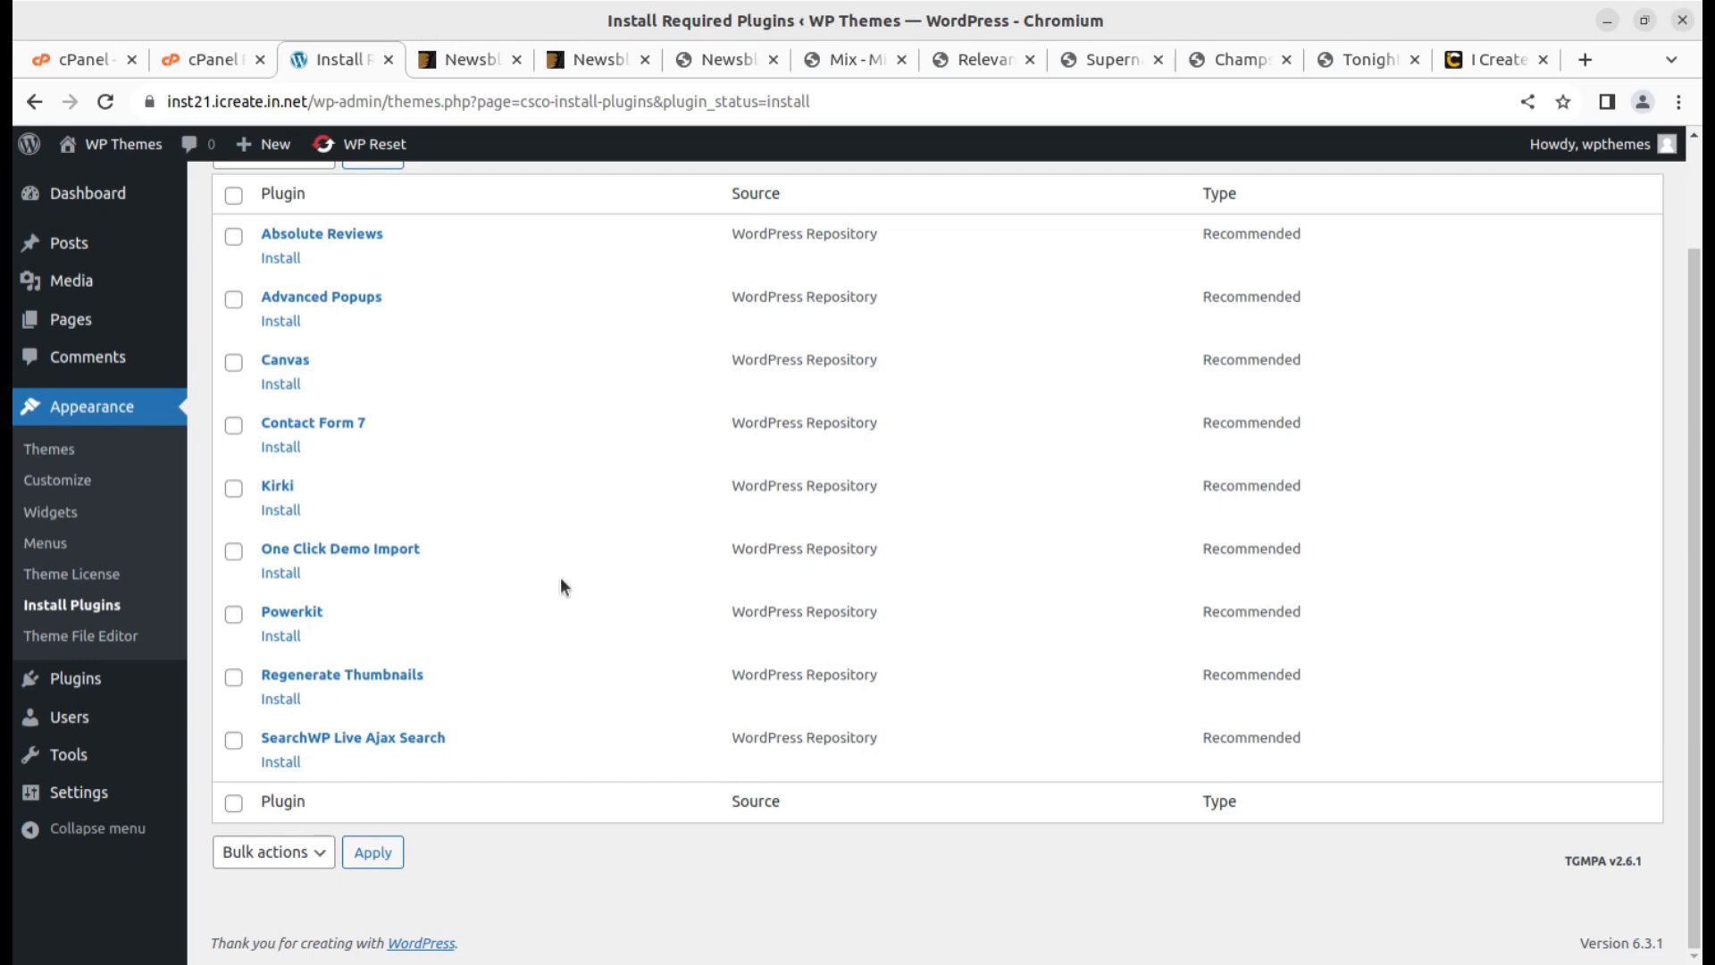
pyautogui.moveTo(411, 557); pyautogui.dragTo(260, 550)
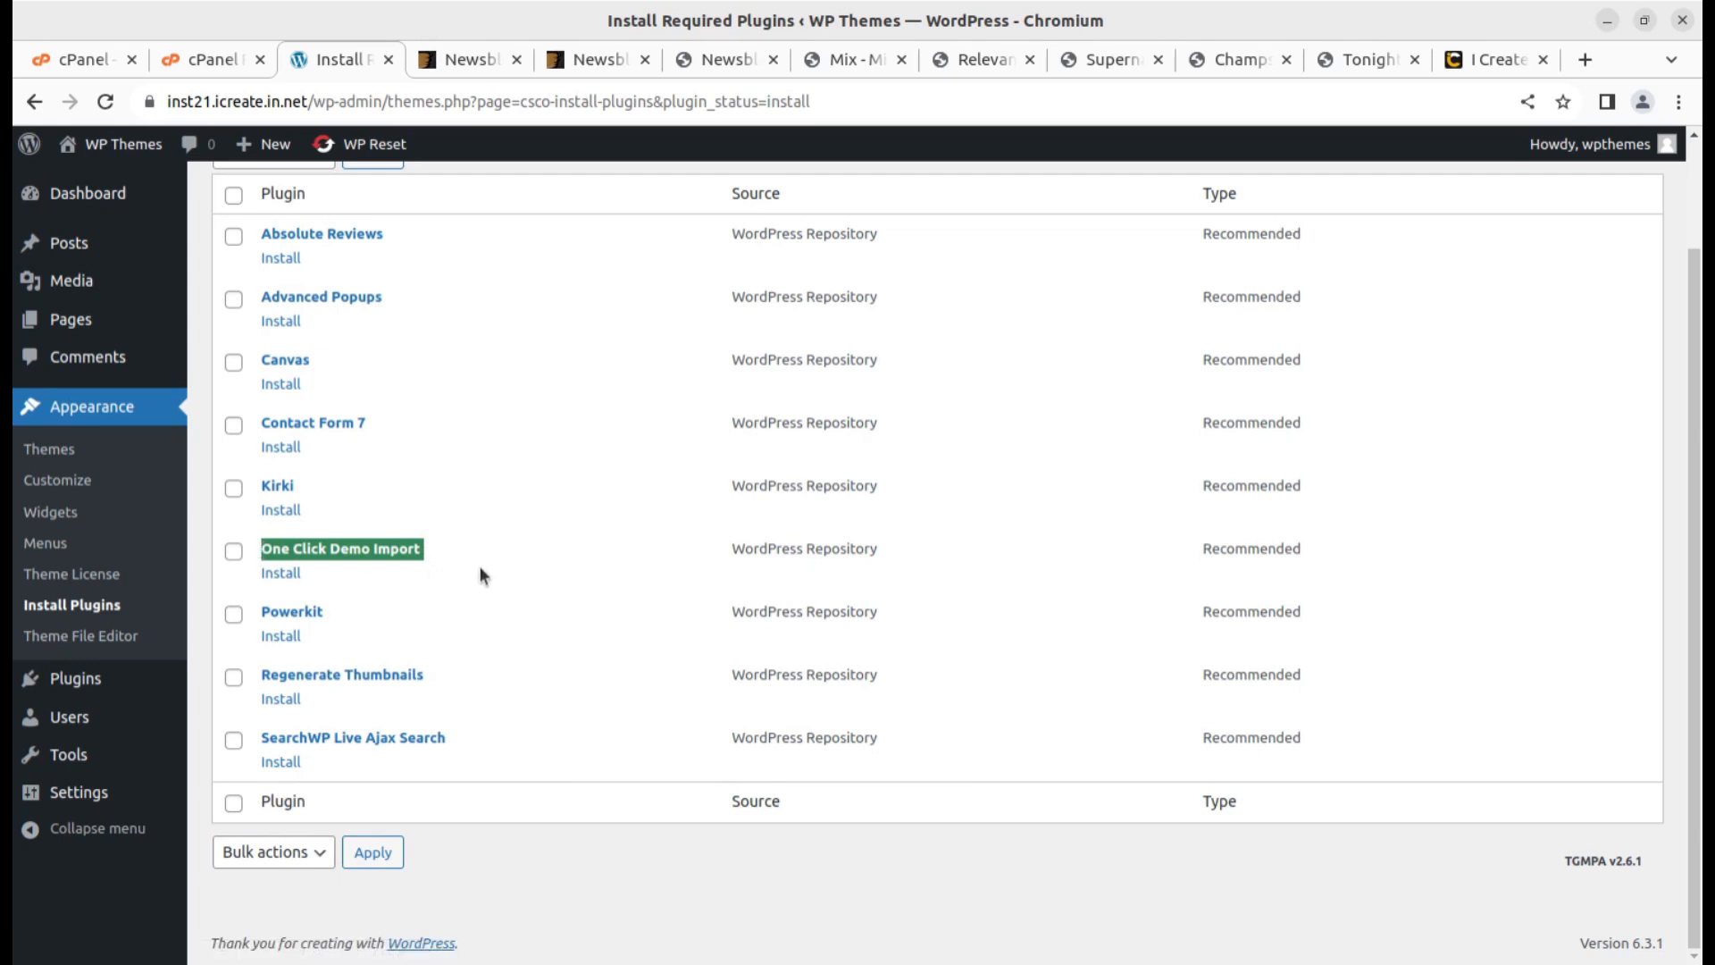
pyautogui.moveTo(384, 612); pyautogui.dragTo(265, 612)
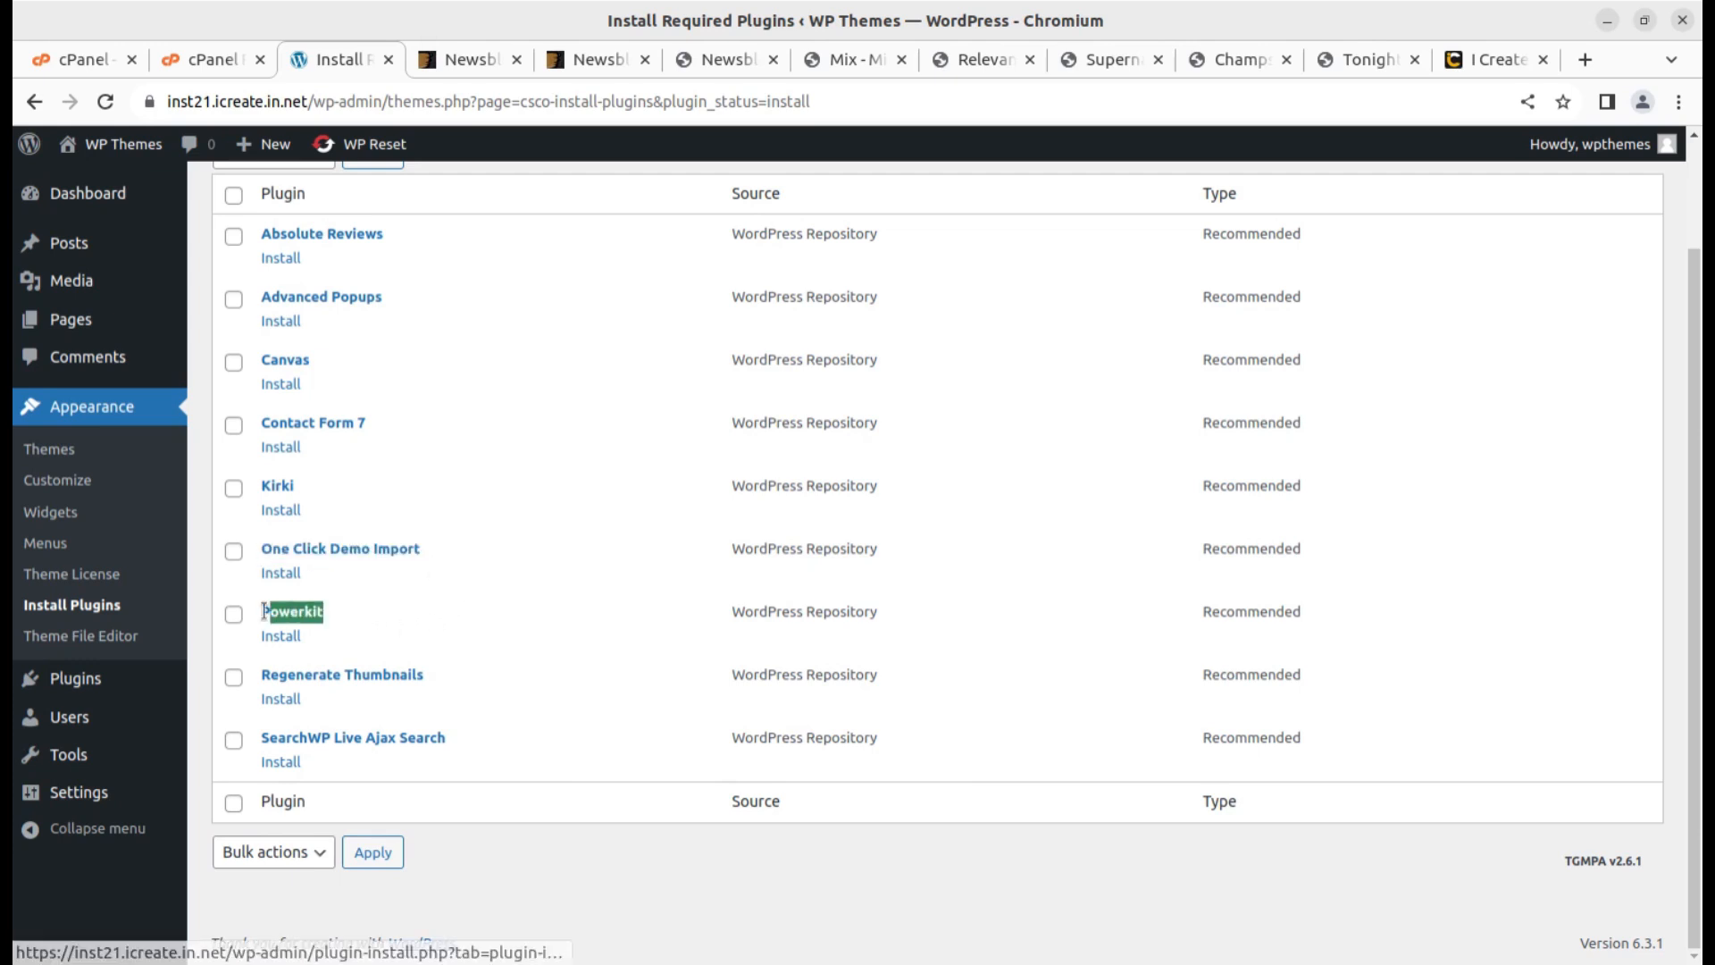
# Examine the recommended plugins from Absolute Reviews to SearchWP Live Ajax Search, highlighting the individual plugin names
pyautogui.moveTo(447, 673); pyautogui.dragTo(261, 676)
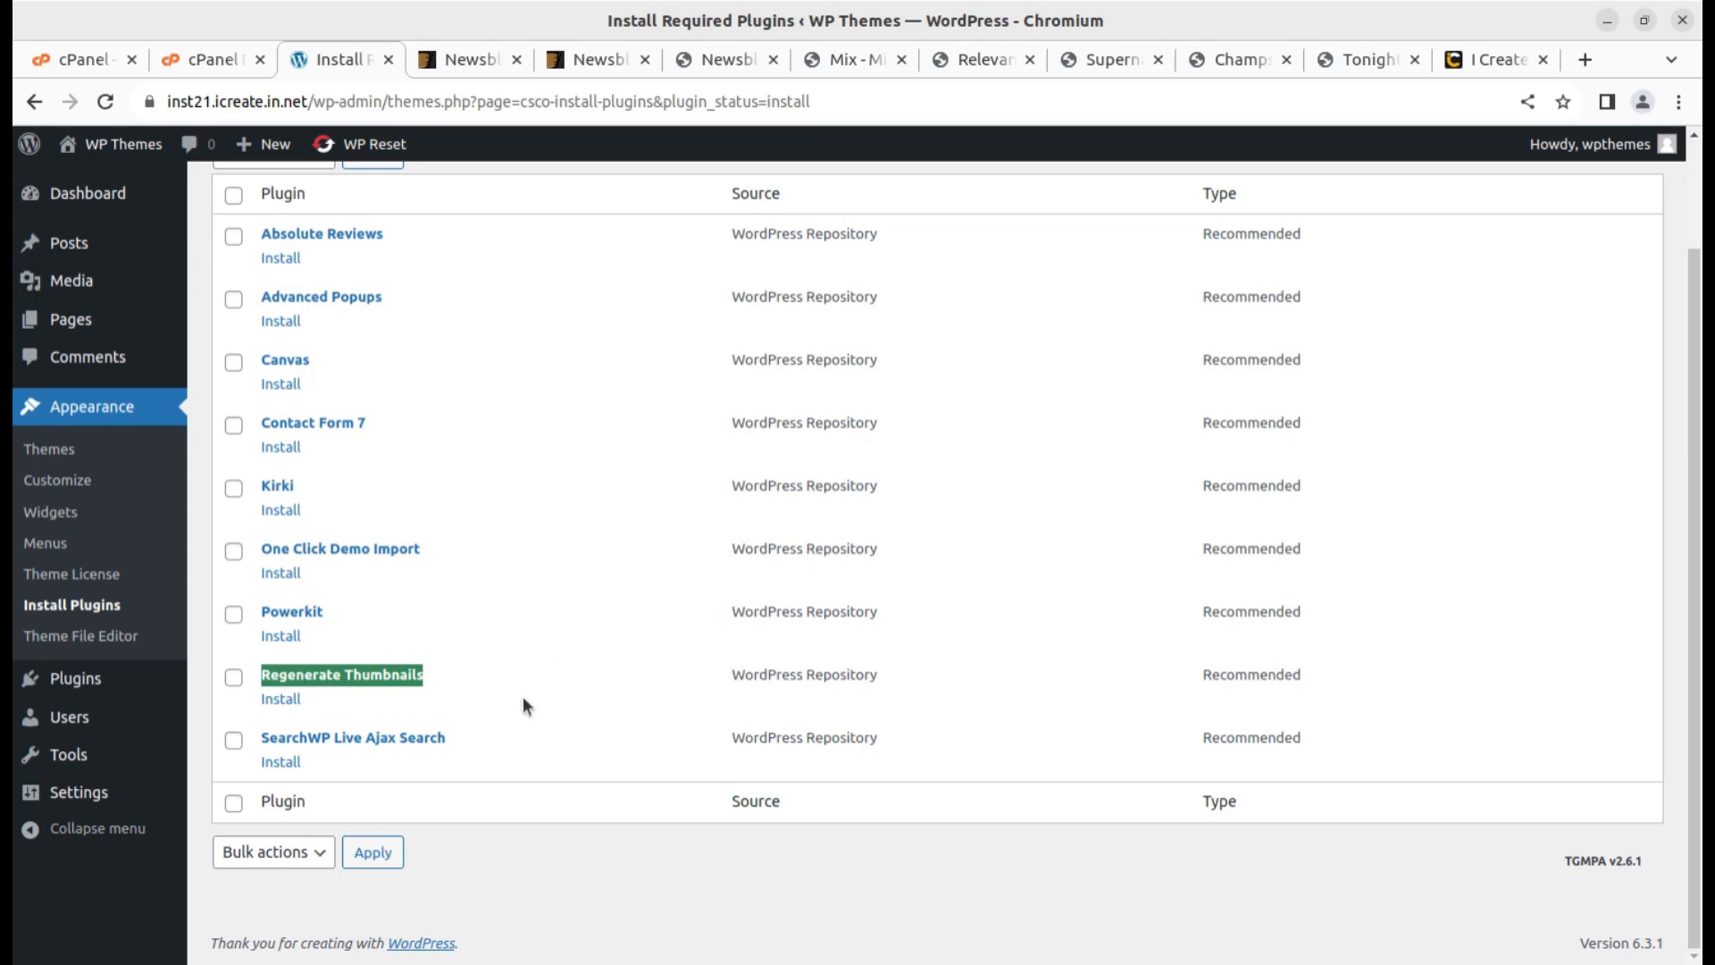
pyautogui.moveTo(465, 742); pyautogui.dragTo(249, 741)
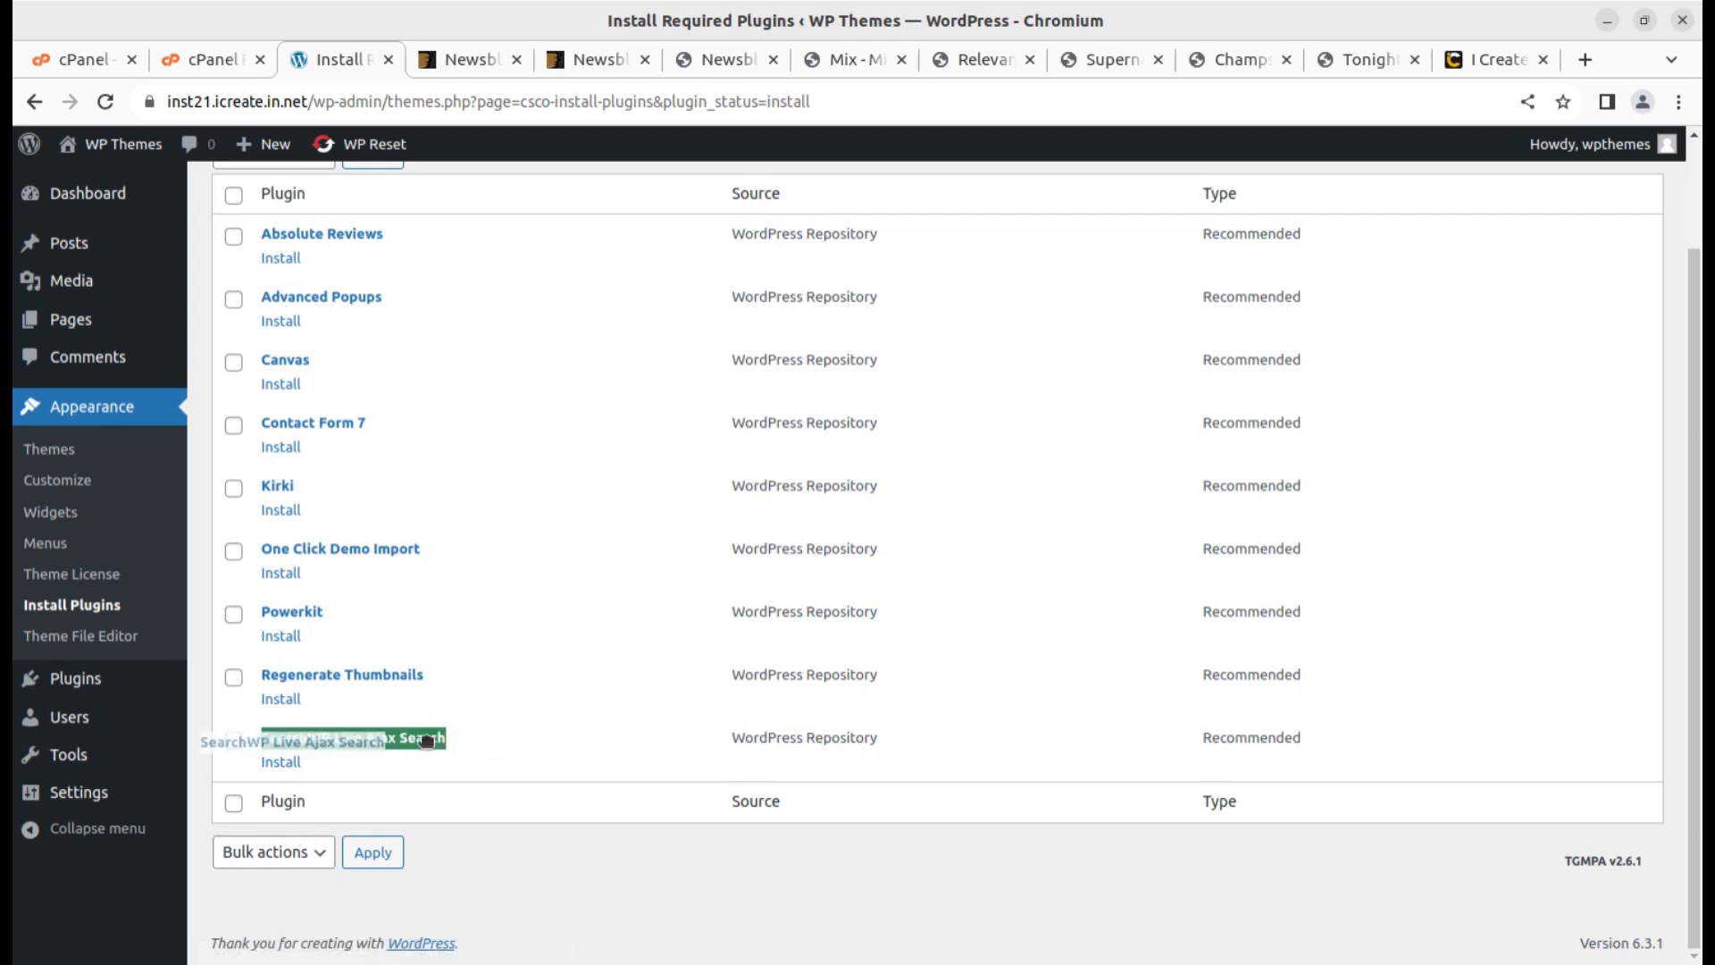
pyautogui.scroll(3, 481, 722)
pyautogui.moveTo(390, 362); pyautogui.dragTo(256, 367)
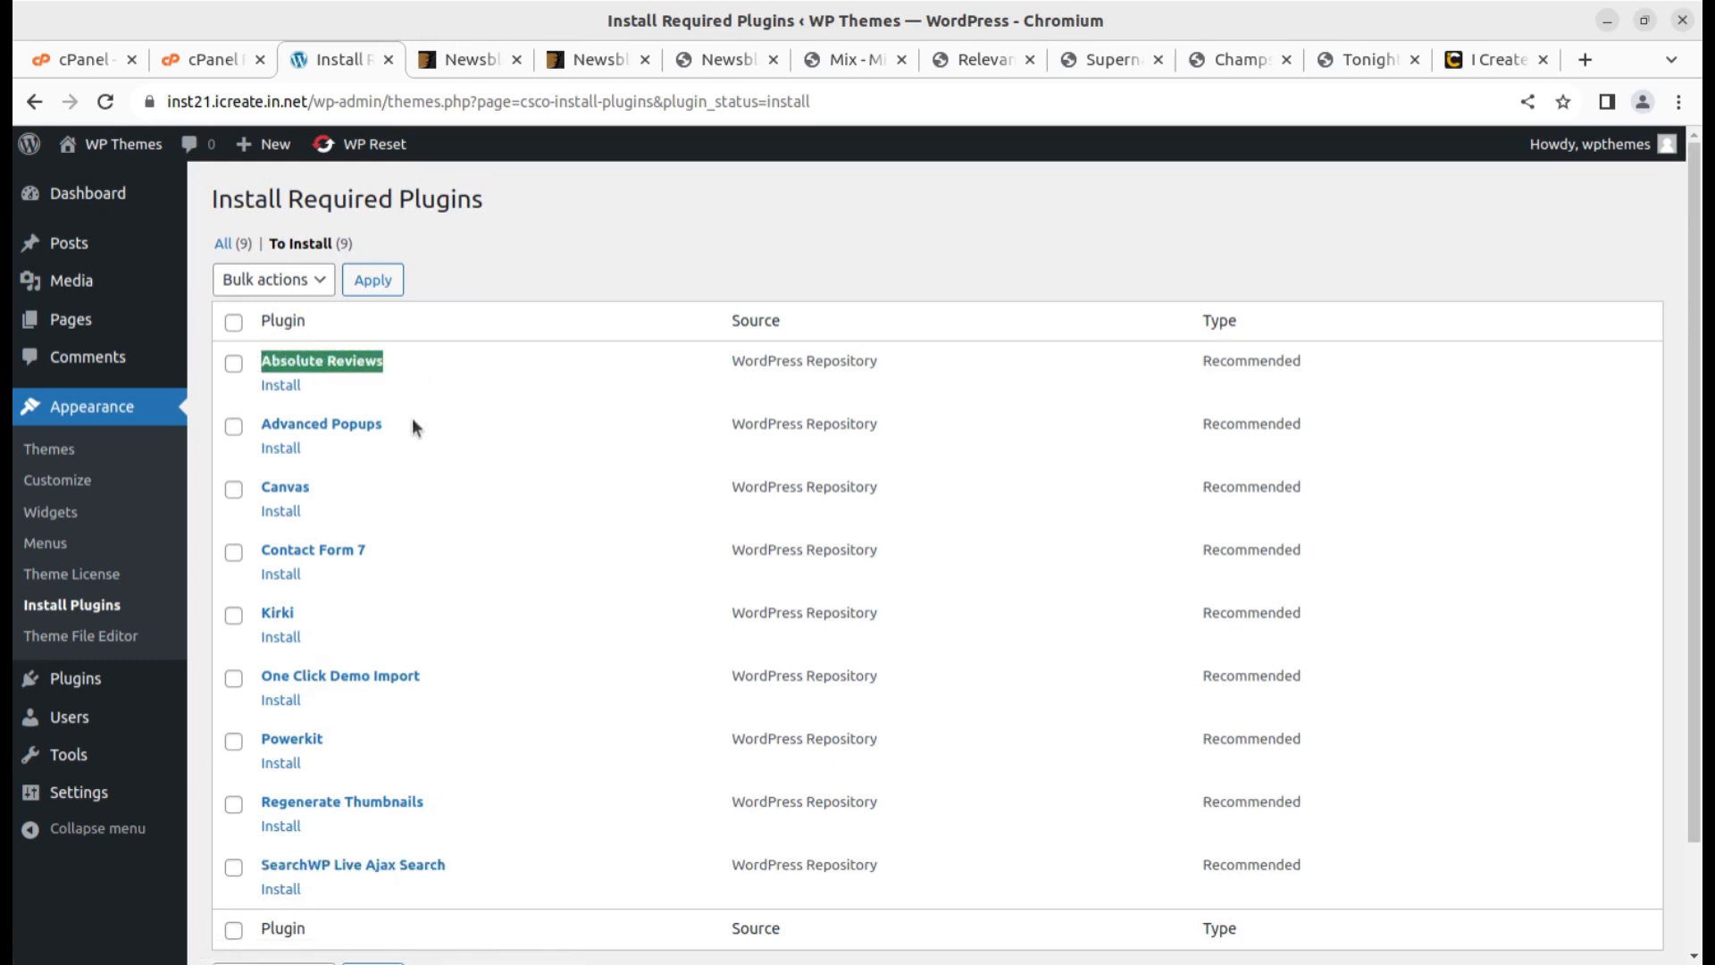
pyautogui.moveTo(406, 426); pyautogui.dragTo(261, 423)
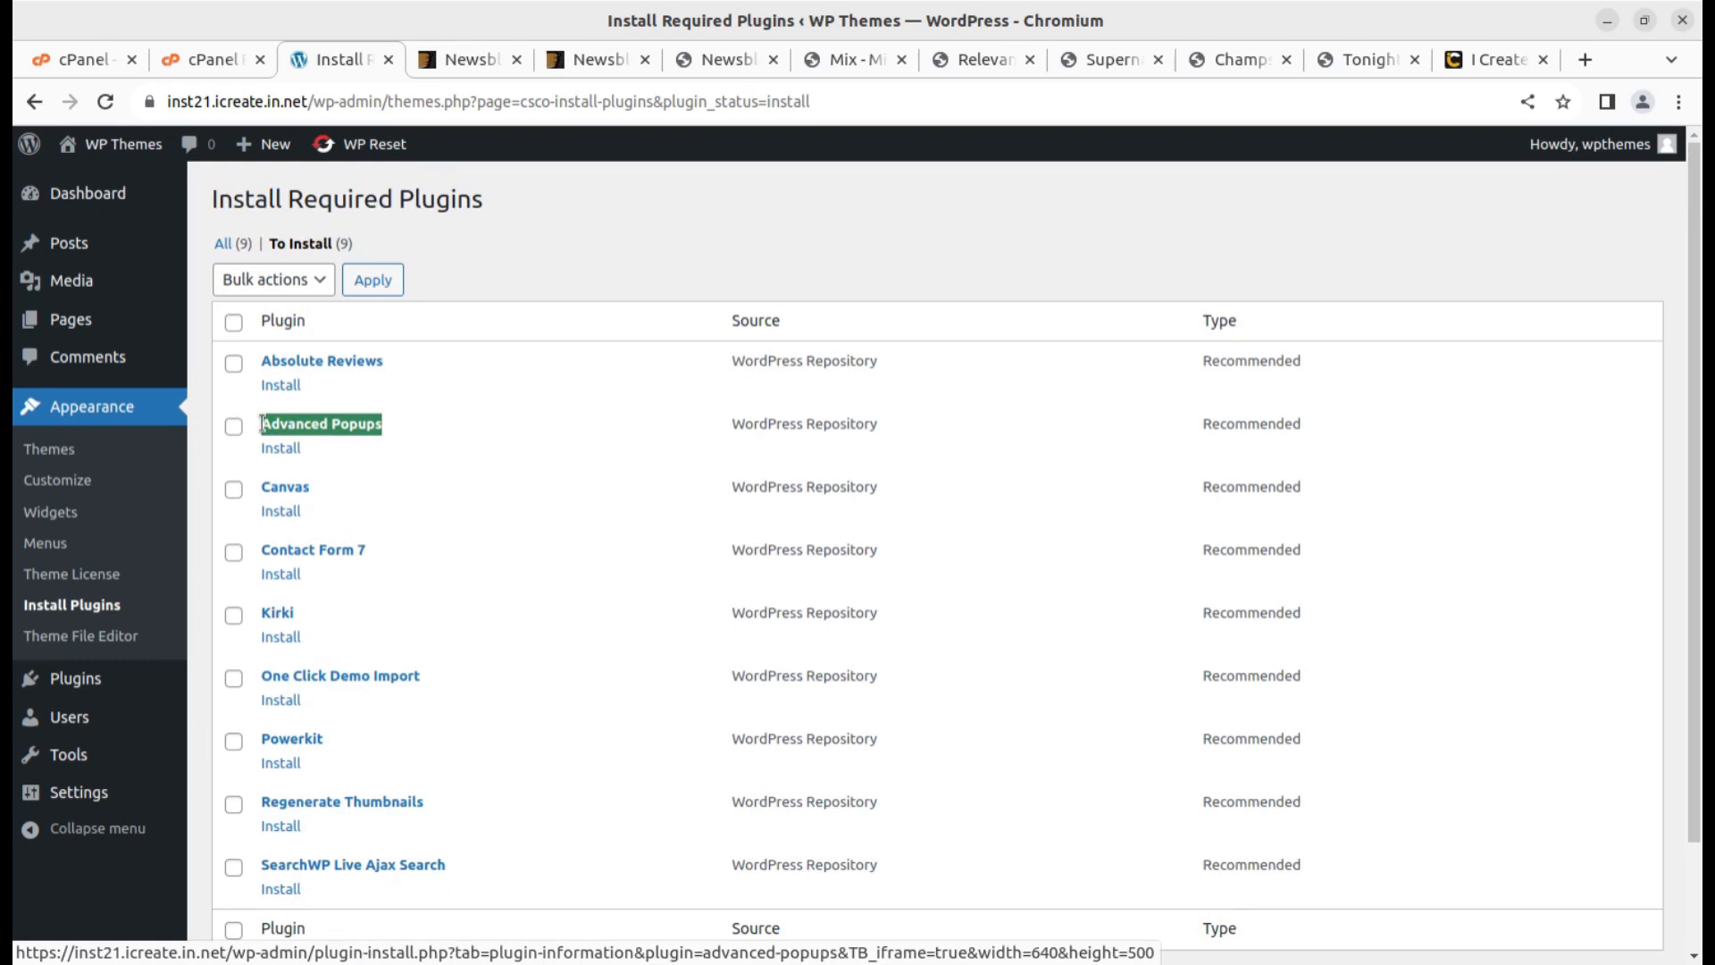
pyautogui.moveTo(313, 487); pyautogui.dragTo(260, 487)
pyautogui.moveTo(399, 546); pyautogui.dragTo(262, 548)
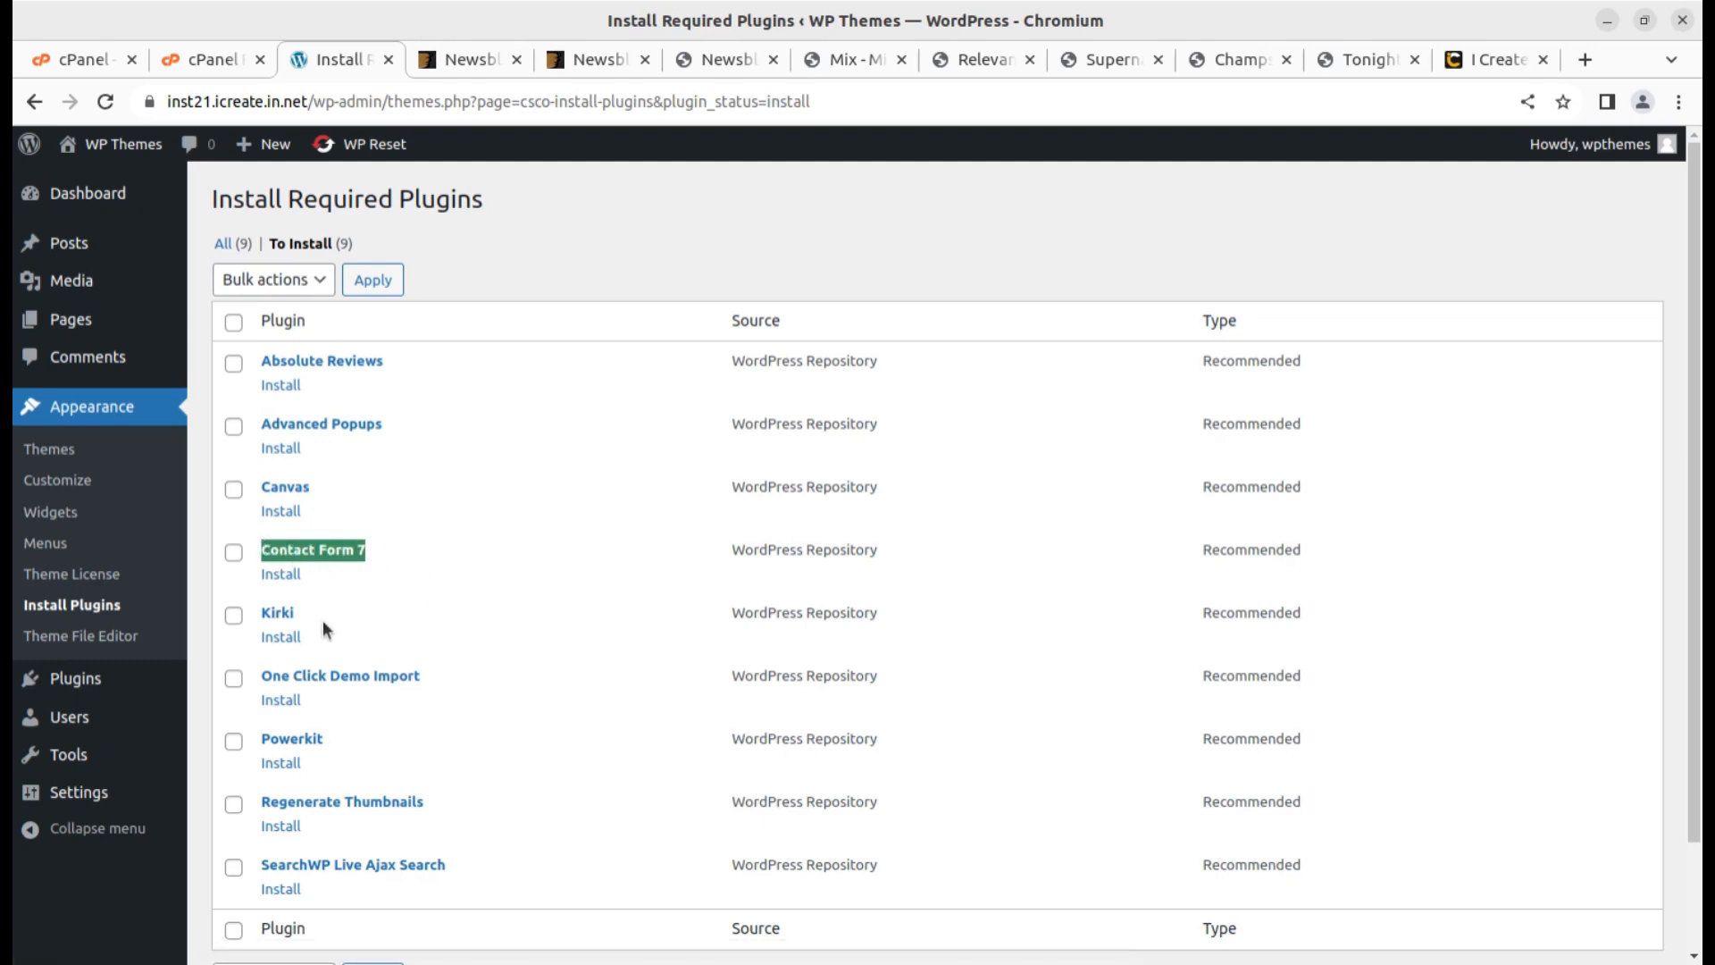
pyautogui.moveTo(323, 624); pyautogui.dragTo(257, 618)
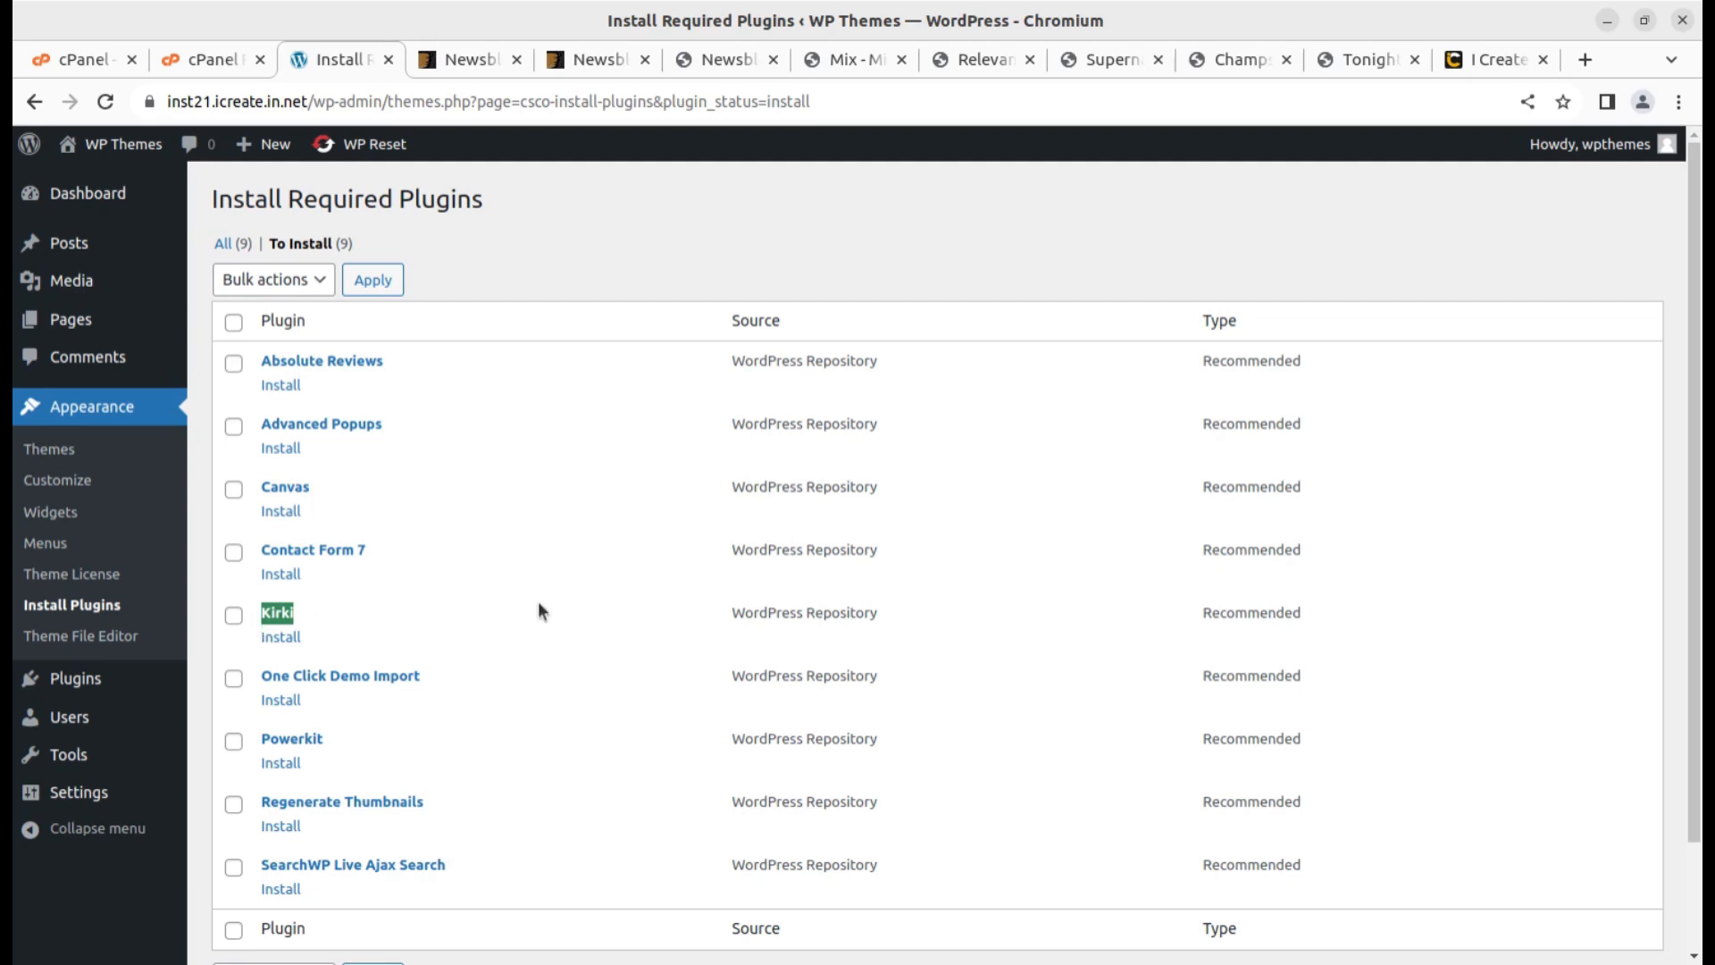
pyautogui.scroll(-2, 500, 599)
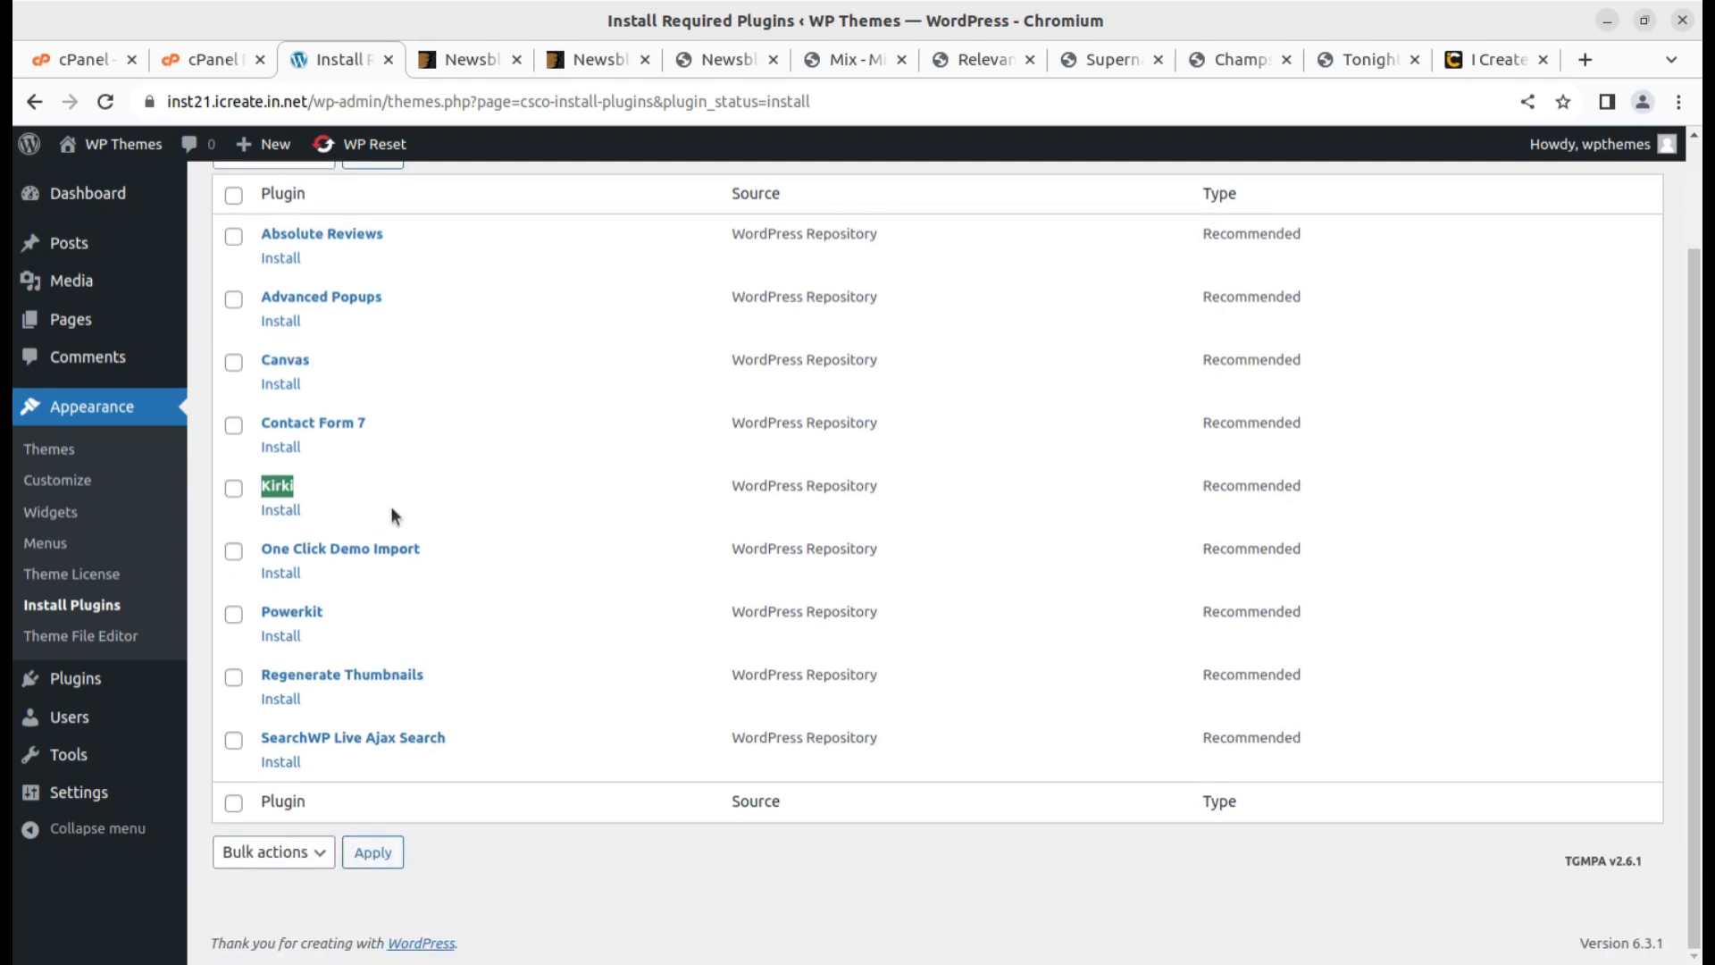
pyautogui.moveTo(340, 612); pyautogui.dragTo(243, 609)
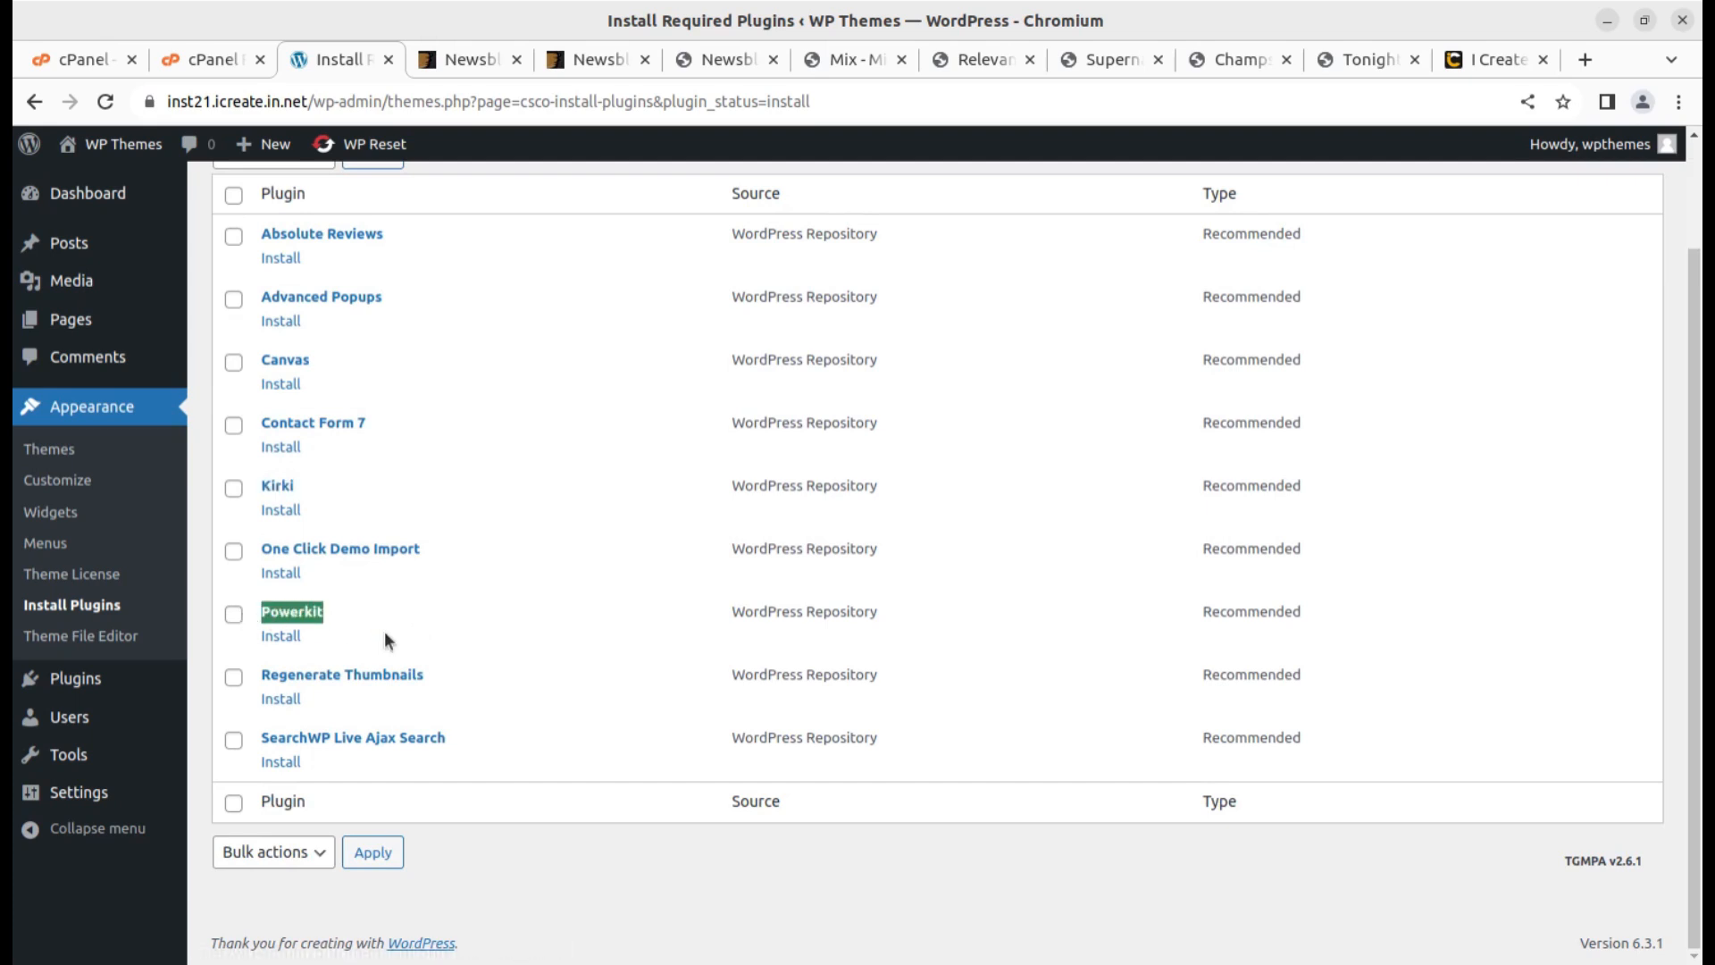
# Select all the recommended plugins and run the bulk Install action on them
pyautogui.scroll(2, 385, 632)
pyautogui.click(233, 322)
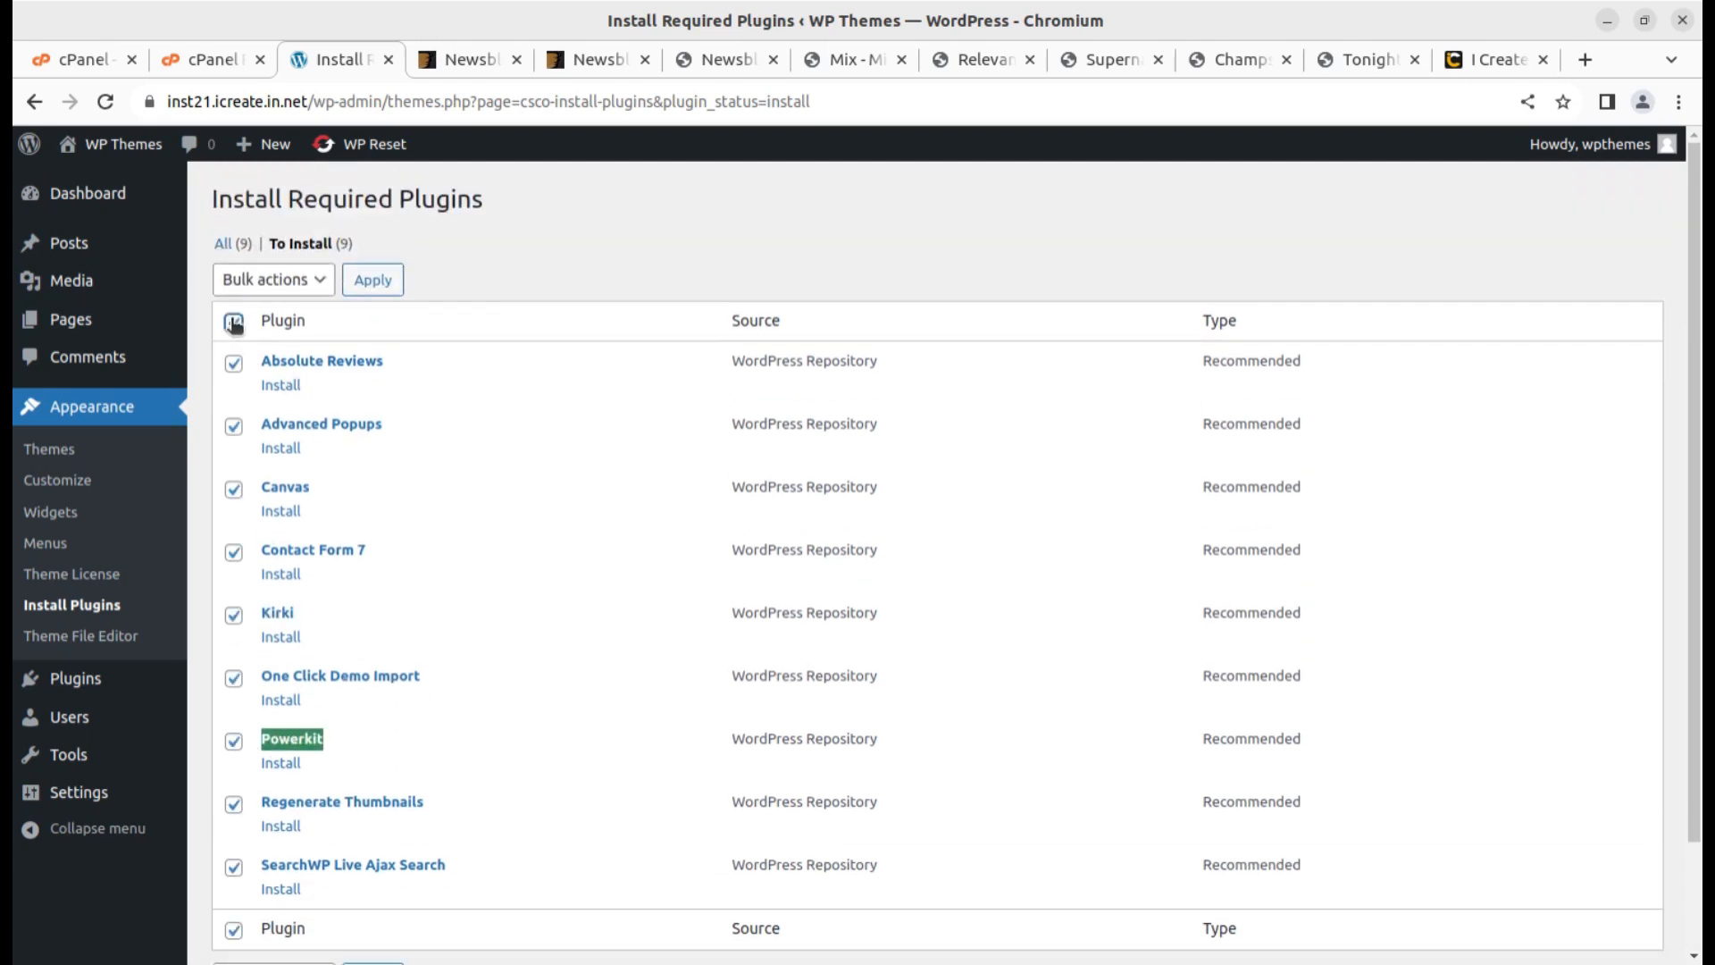
pyautogui.click(310, 286)
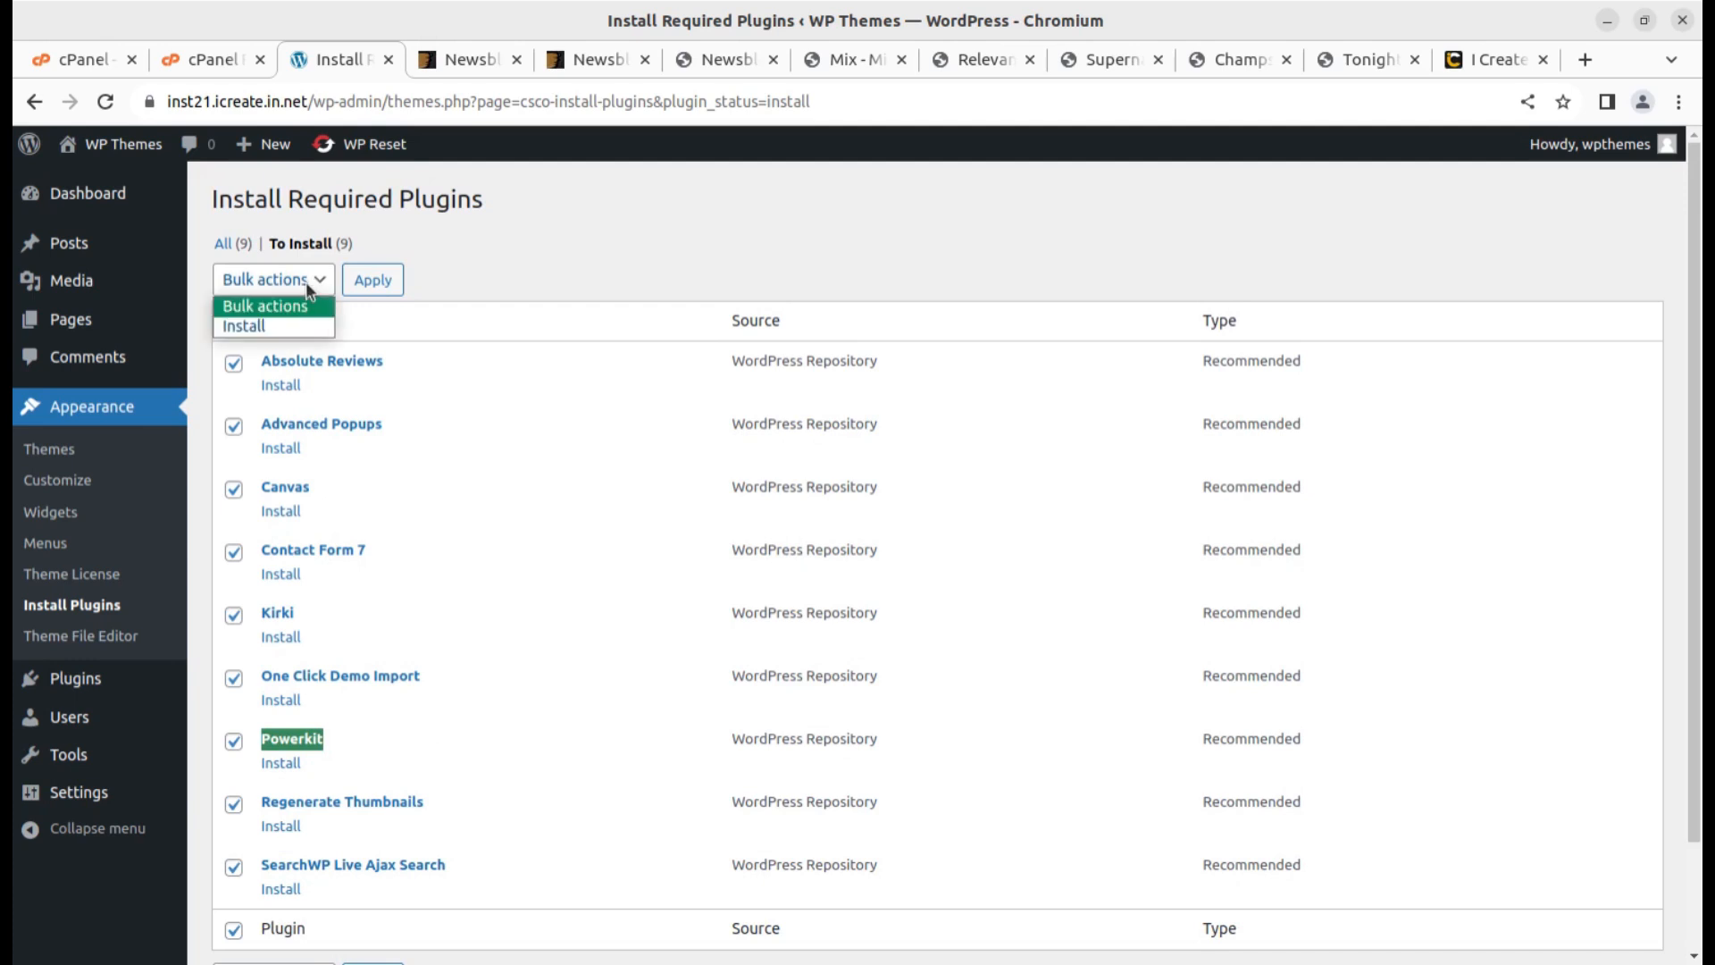
pyautogui.click(291, 325)
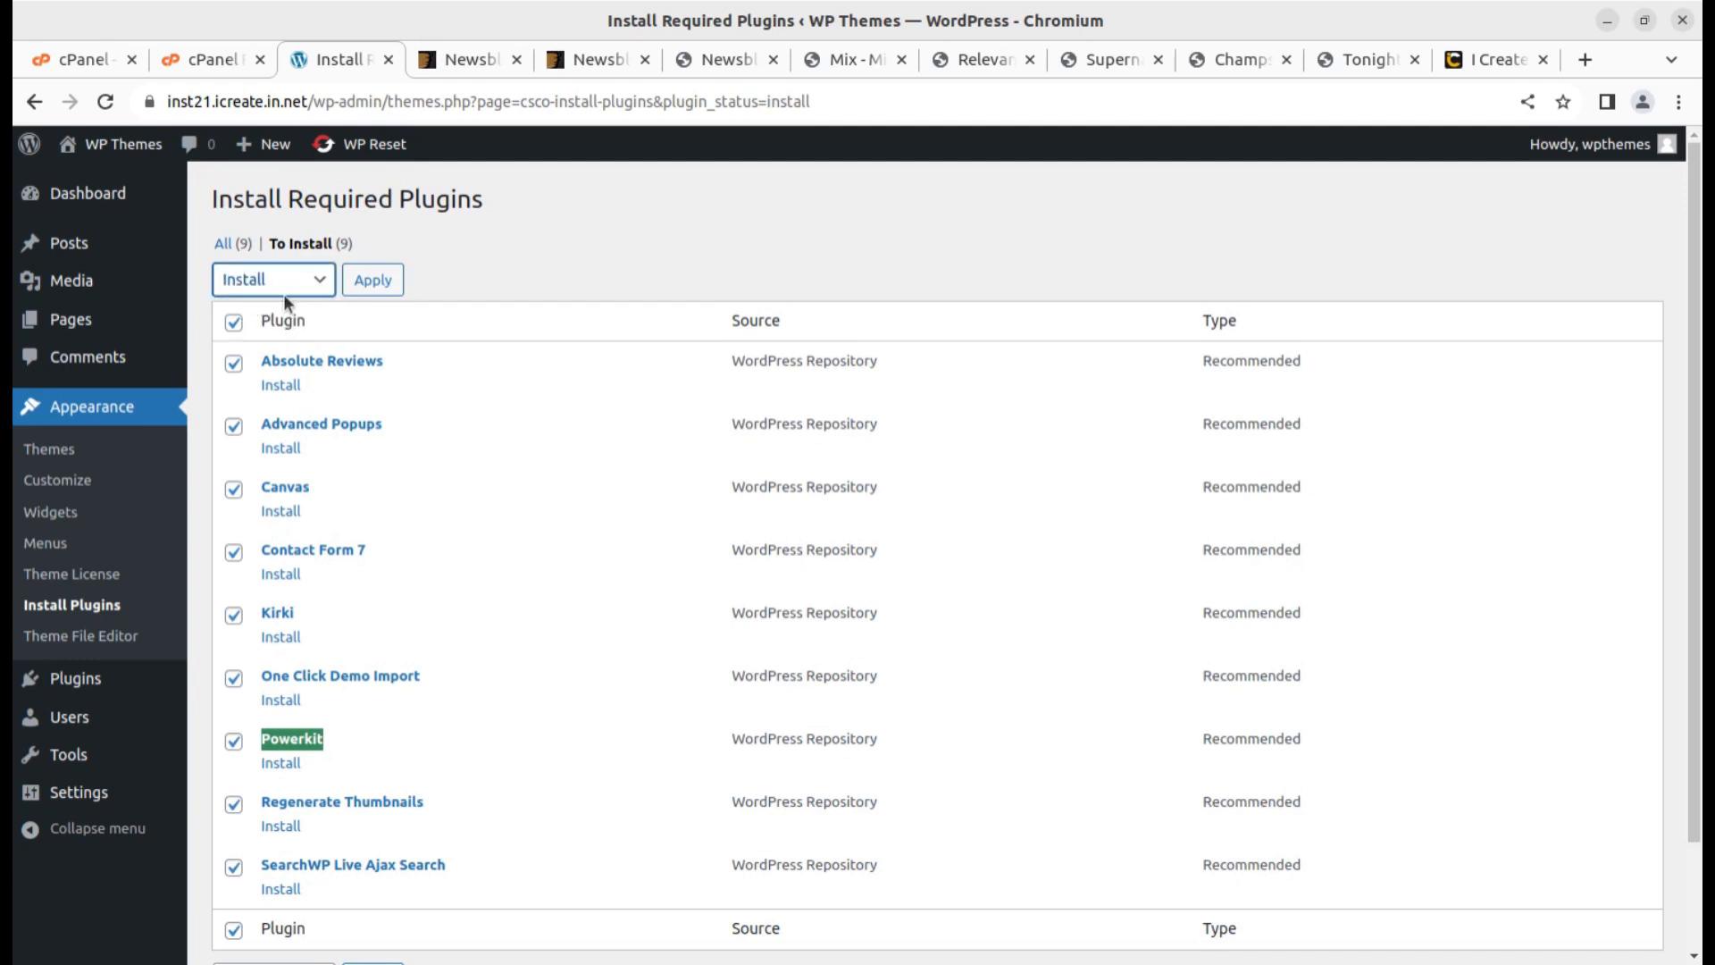
pyautogui.click(372, 280)
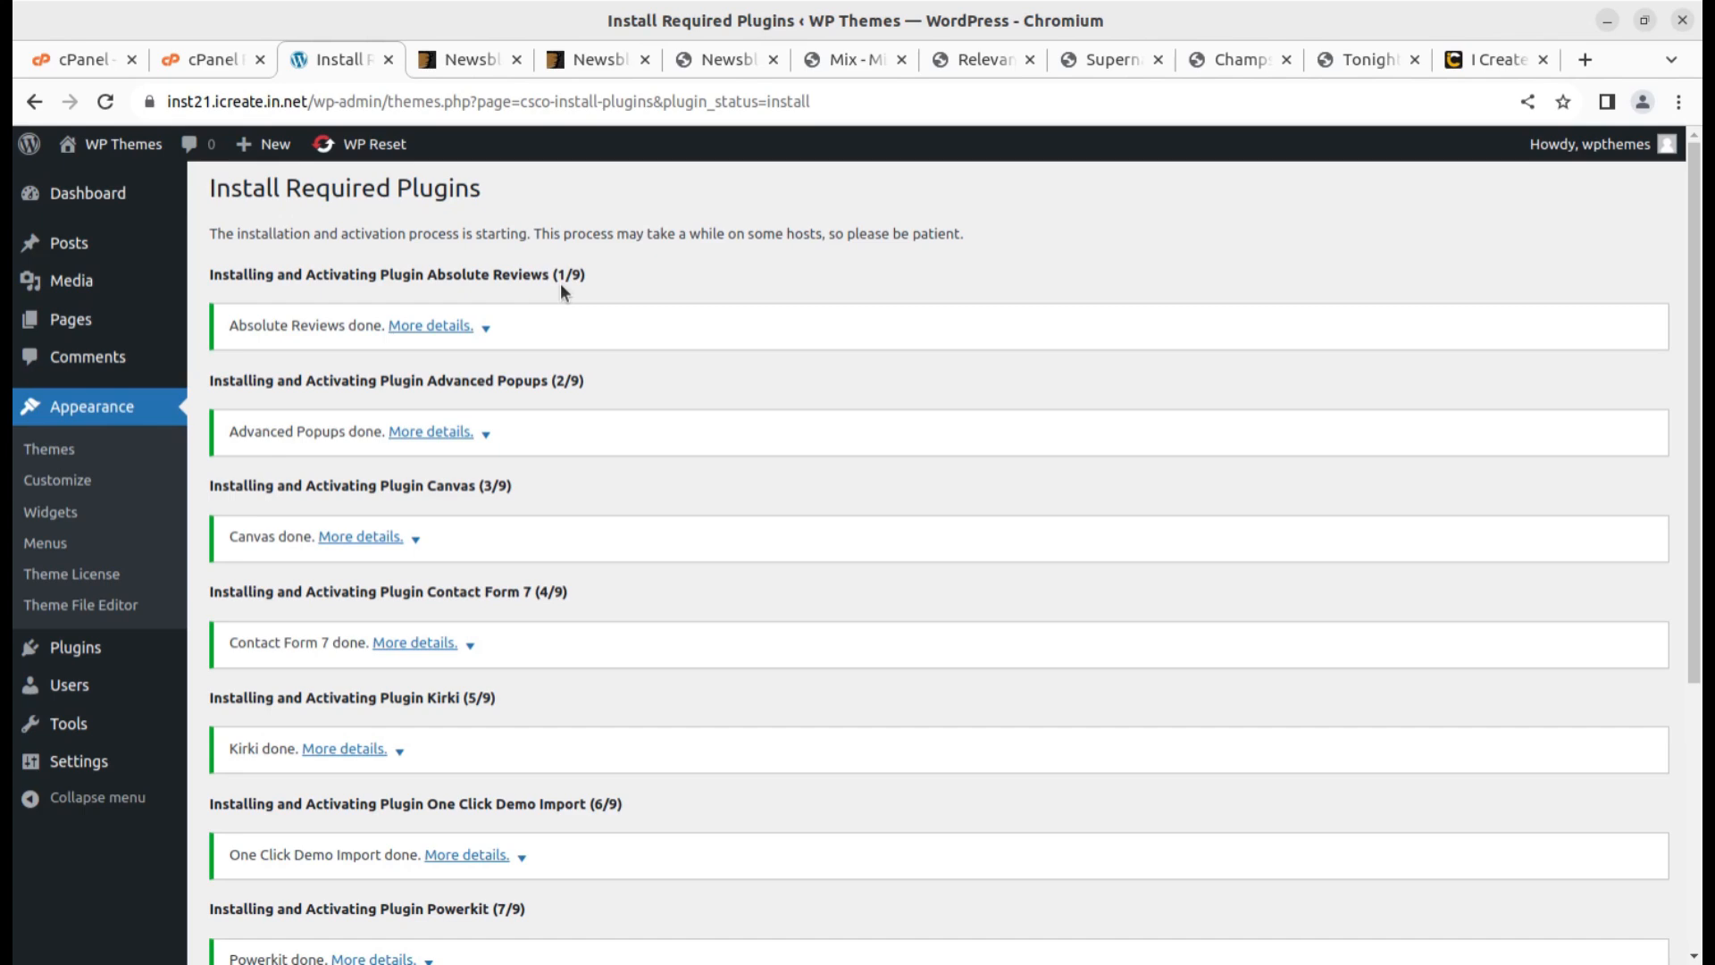
# Look through the plugin installation report, and dismiss the Kirki font cache notice on the dashboard
pyautogui.scroll(-5, 570, 516)
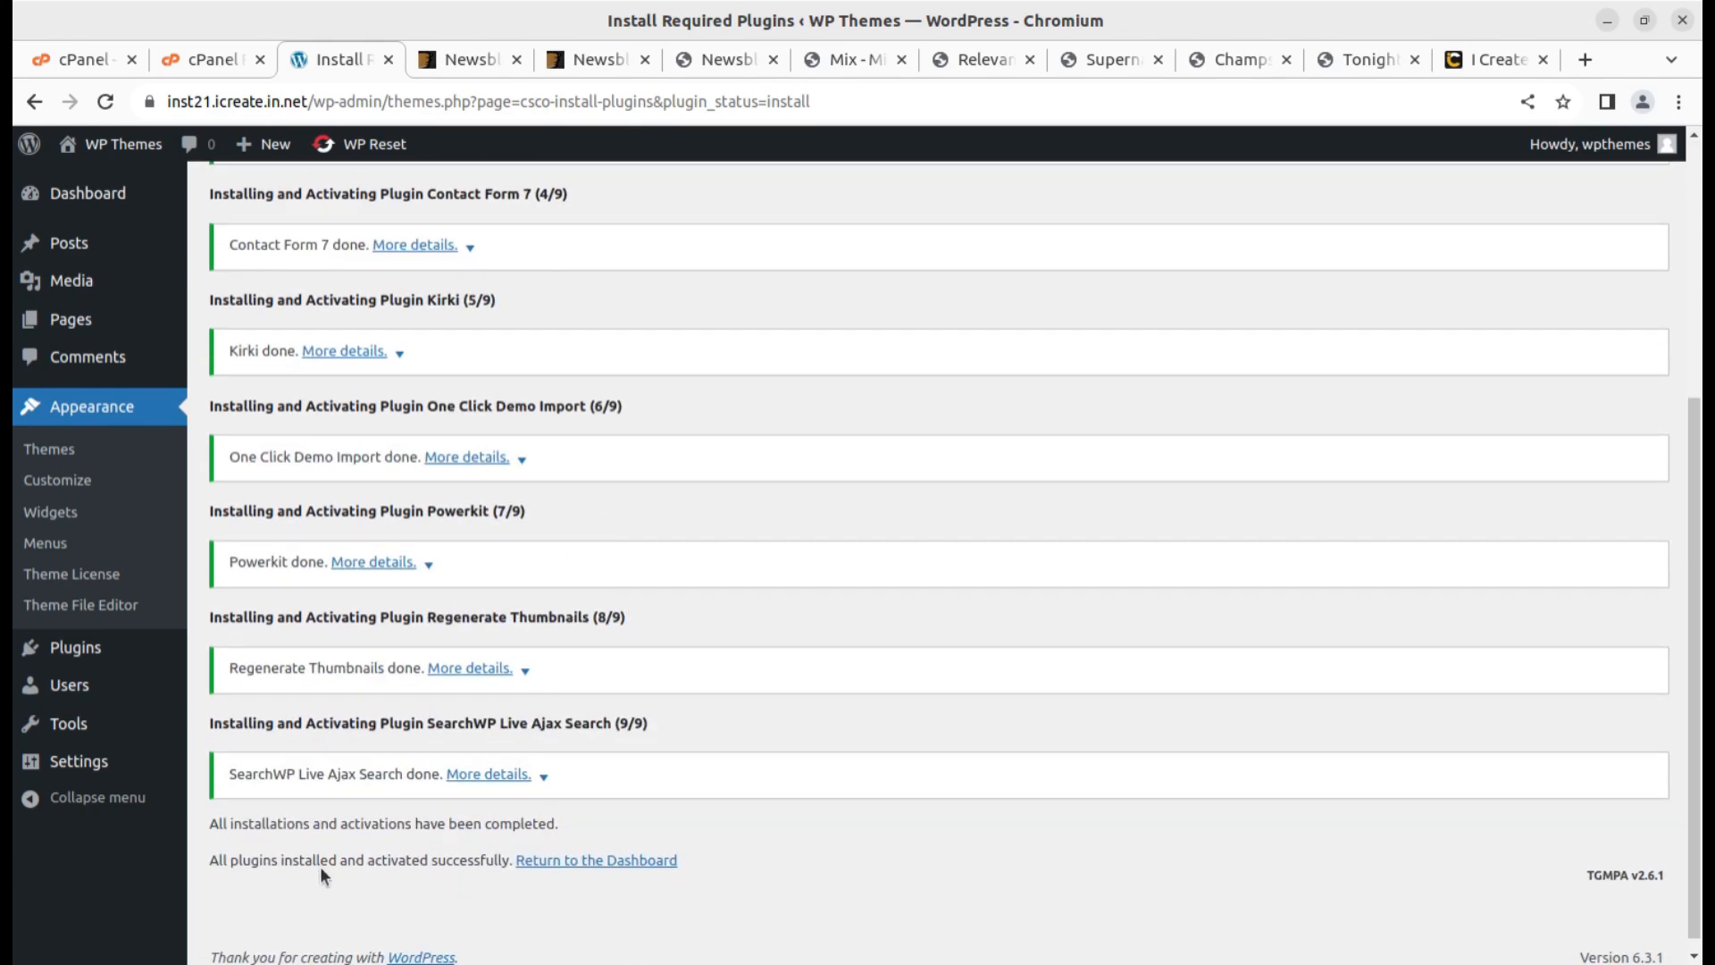
pyautogui.moveTo(349, 823); pyautogui.dragTo(598, 838)
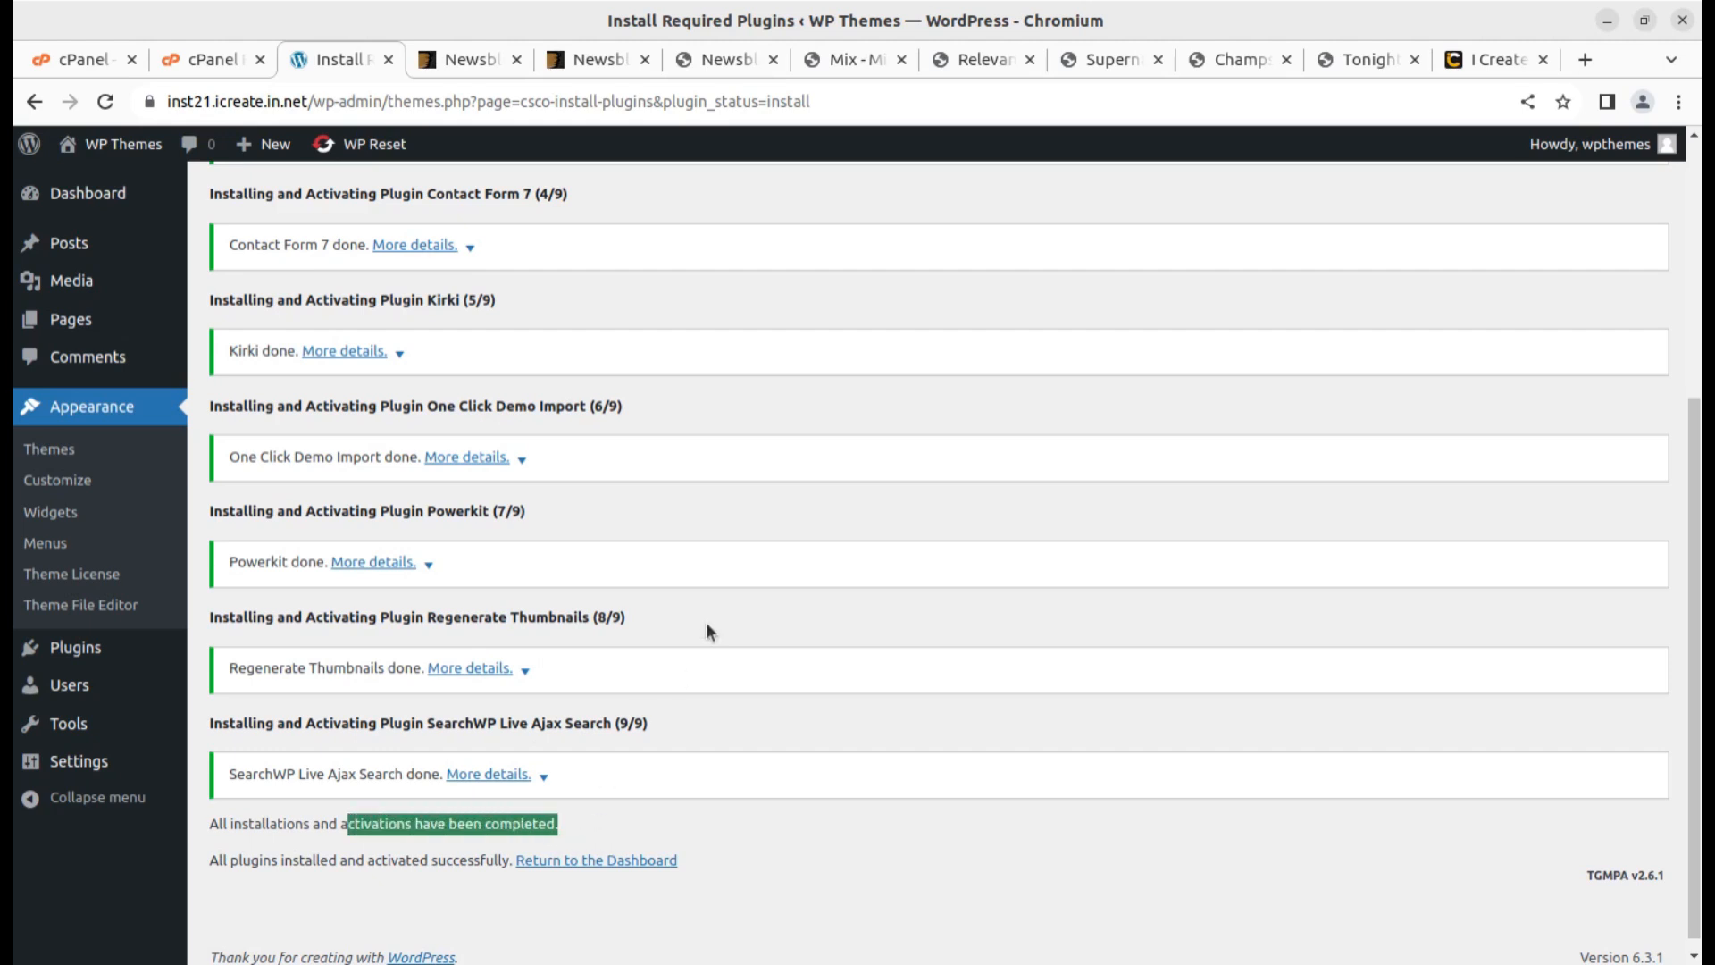
pyautogui.scroll(5, 706, 624)
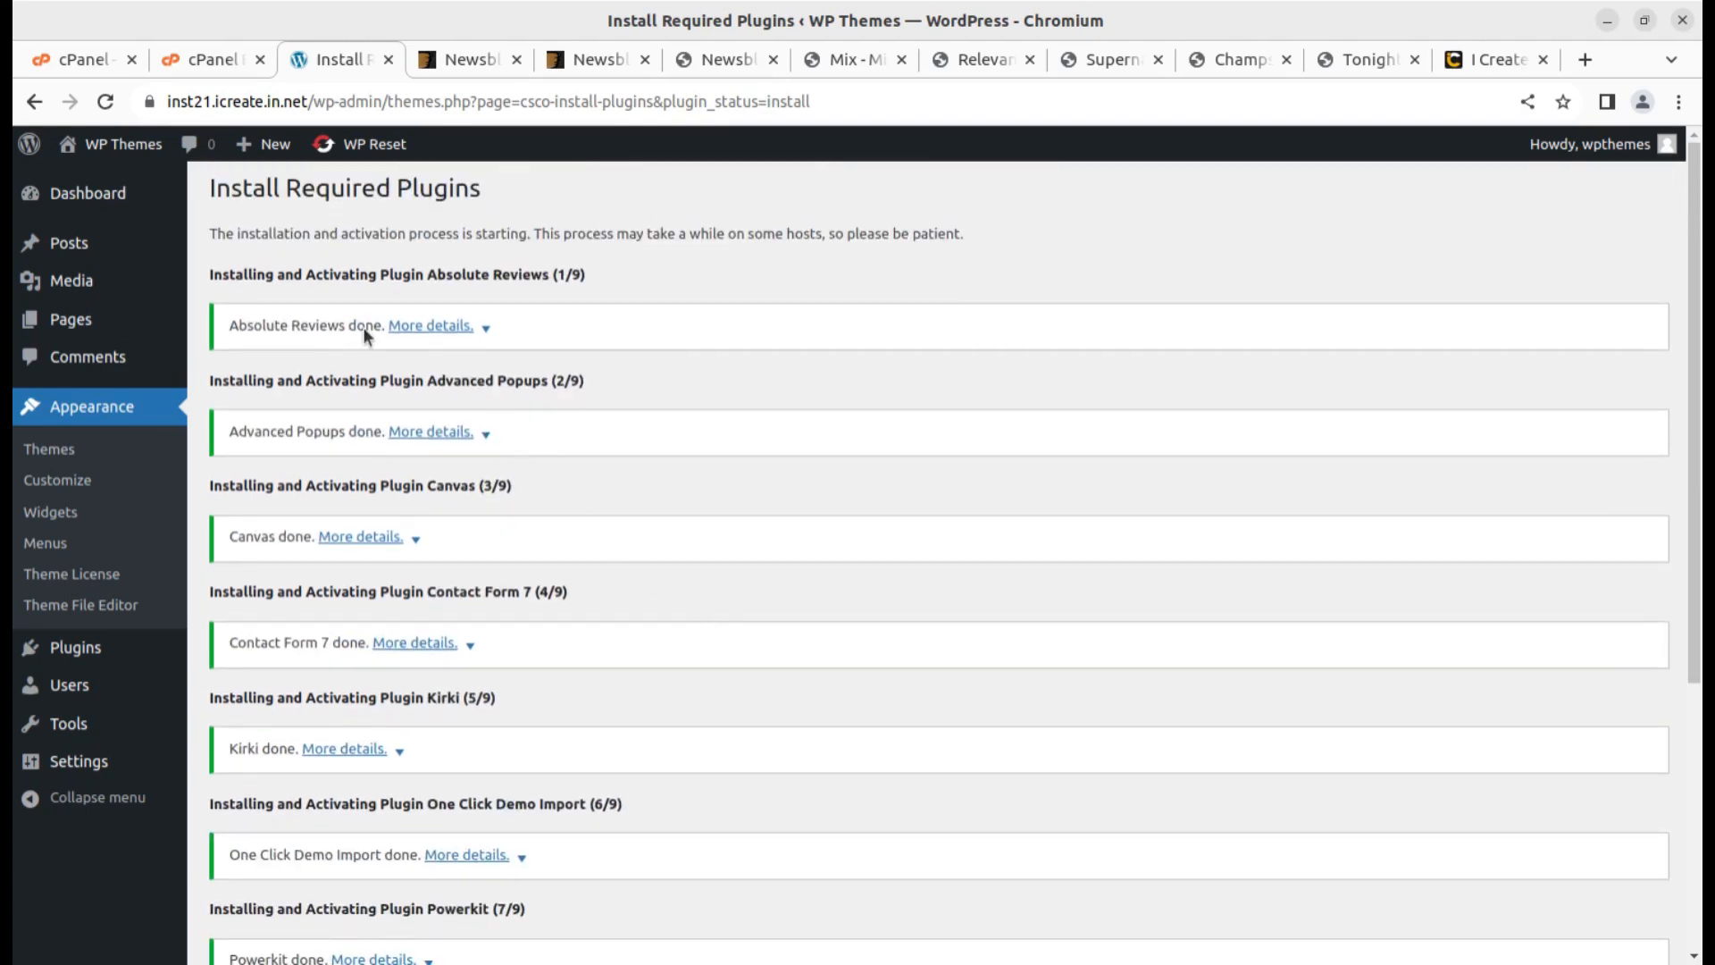
pyautogui.click(89, 195)
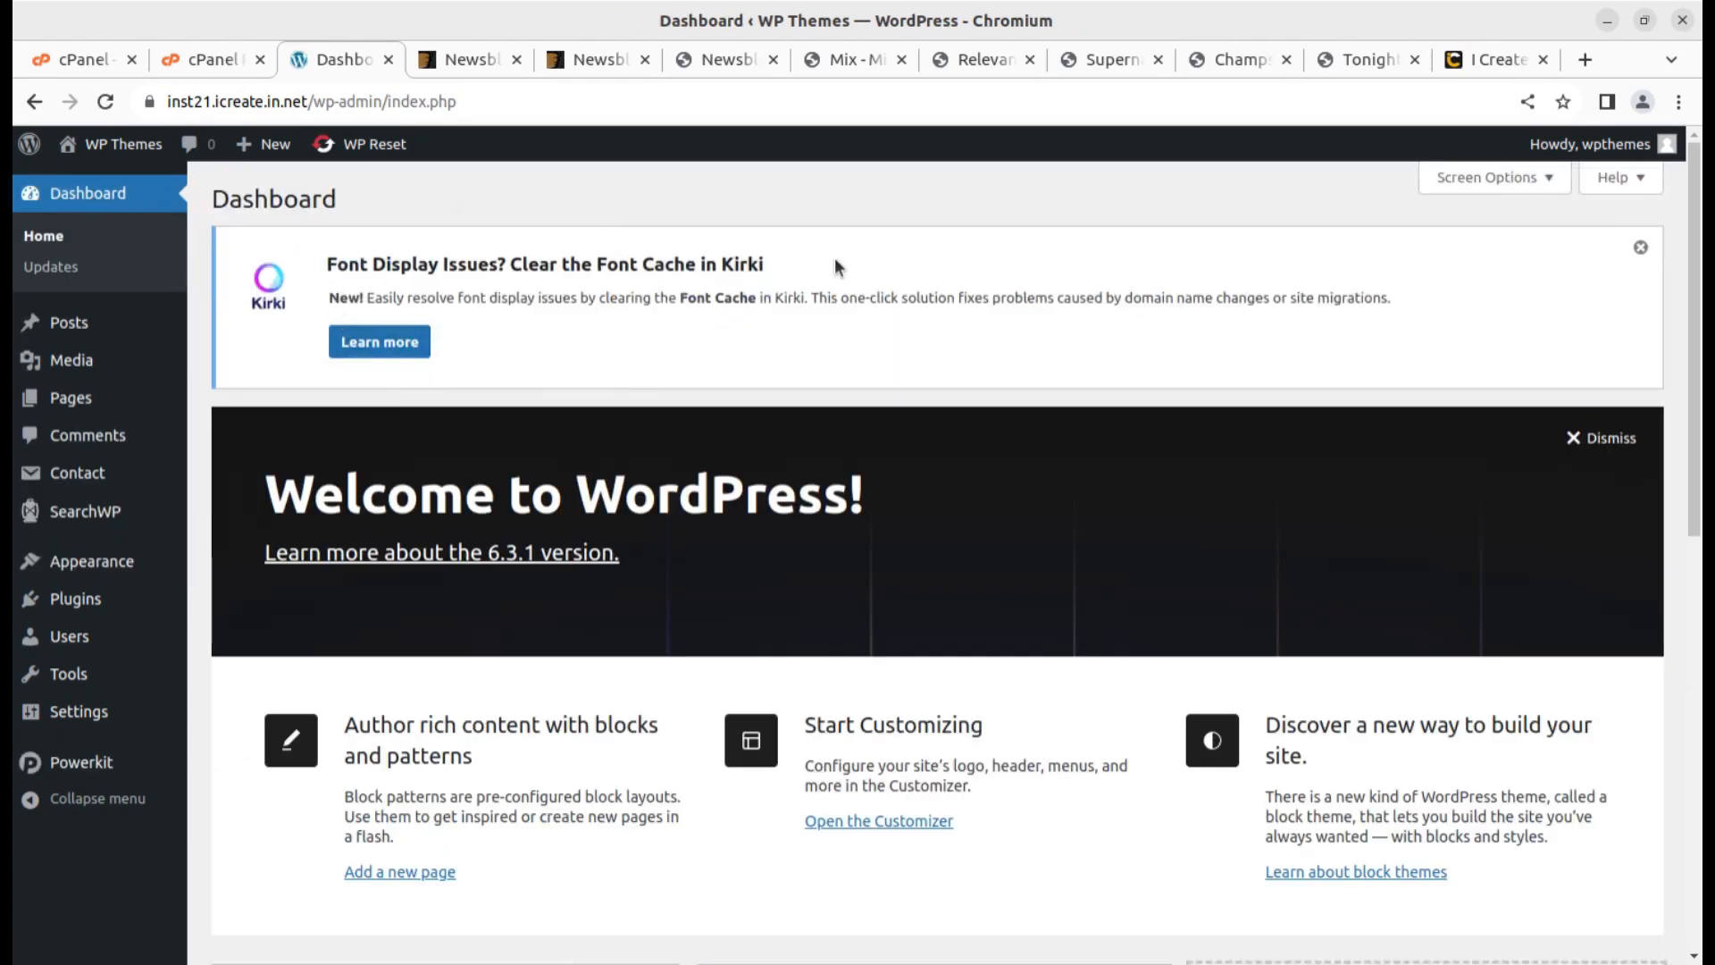
pyautogui.click(1641, 247)
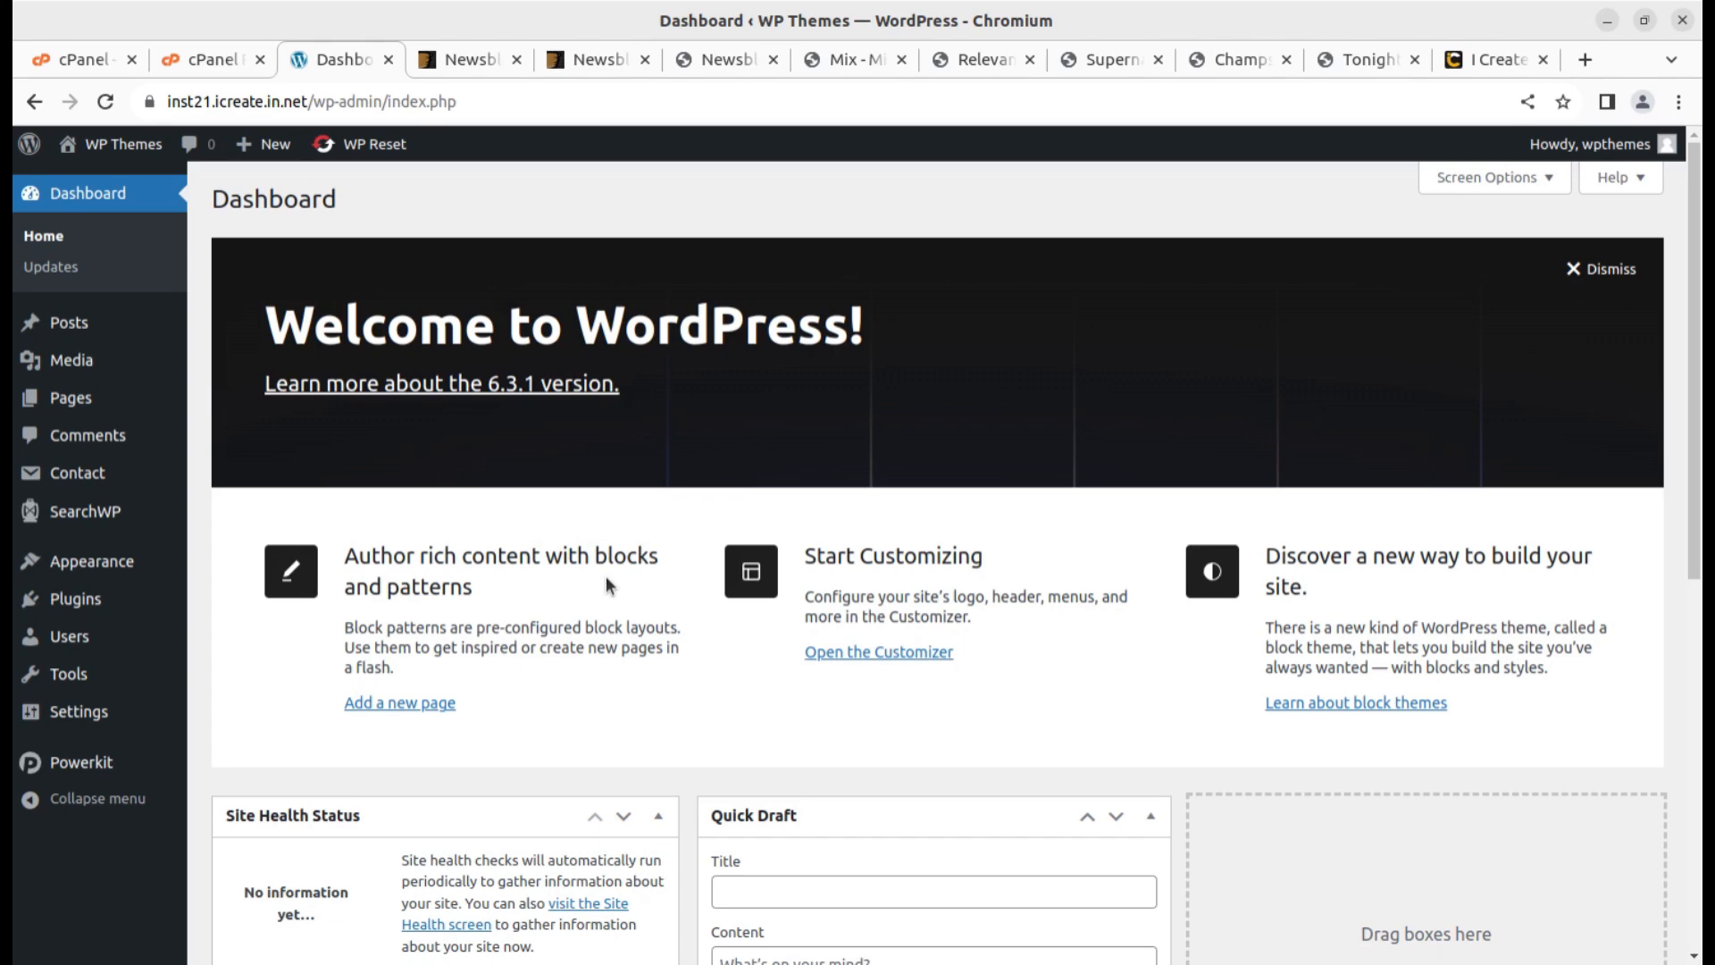
# View the site's front page in a separate tab and try its dark mode switch on and off
pyautogui.moveTo(116, 144)
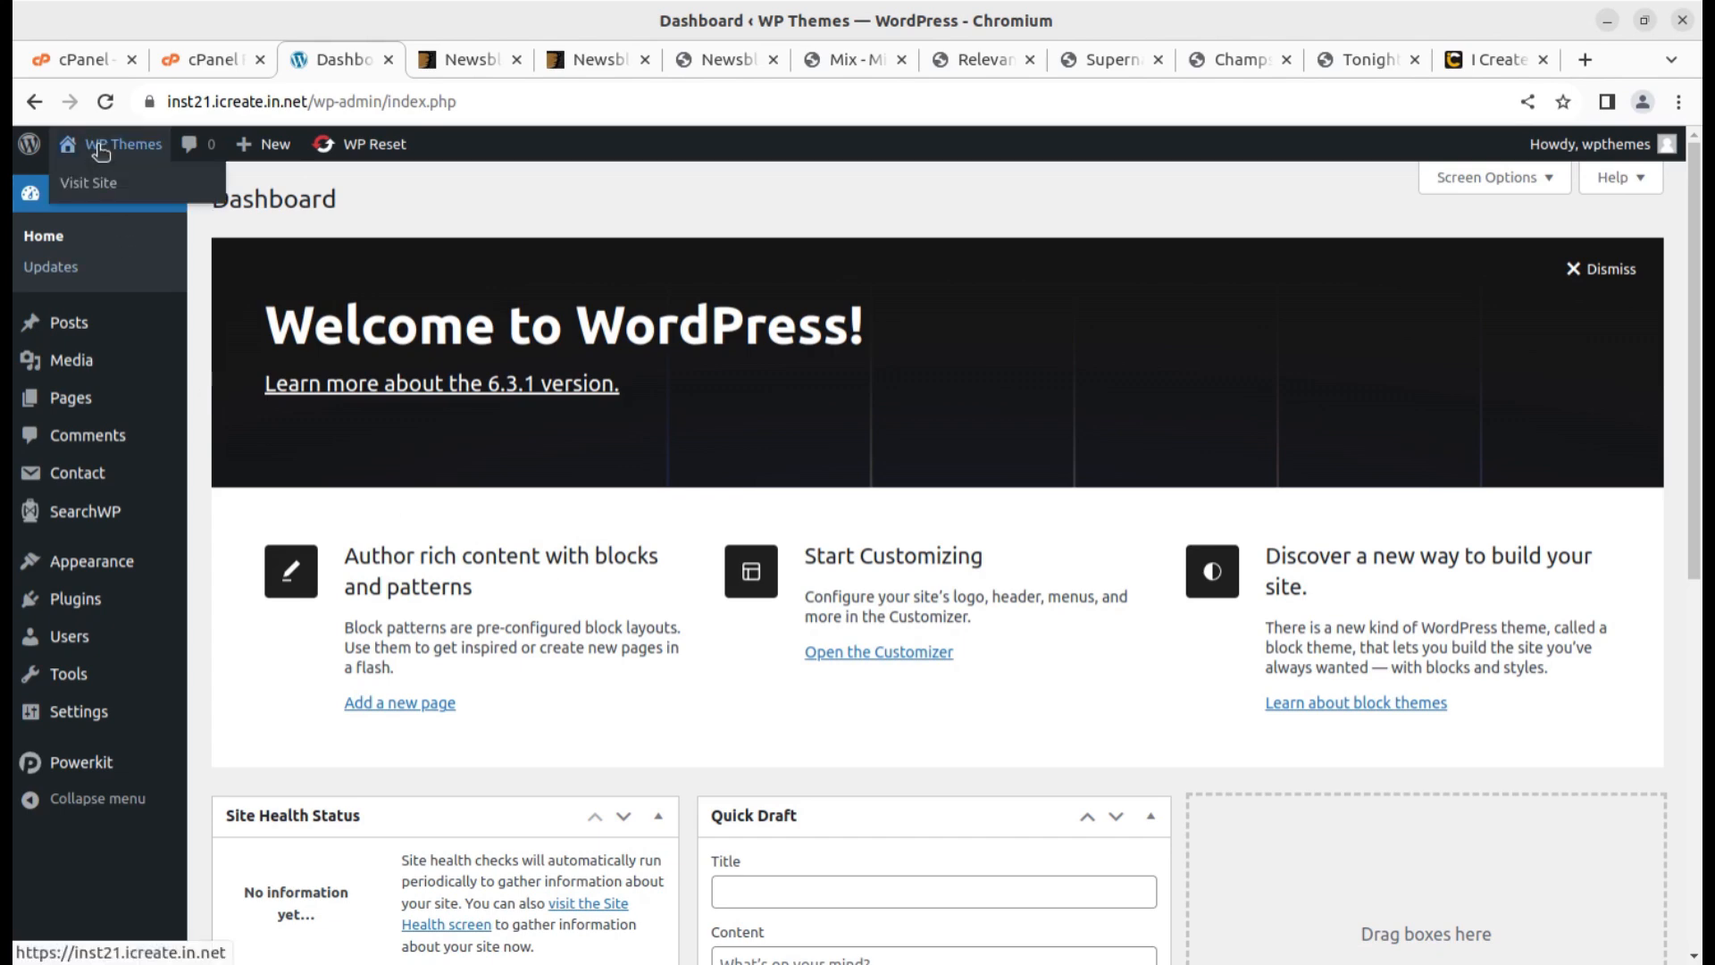
pyautogui.middleClick(106, 195)
pyautogui.click(438, 60)
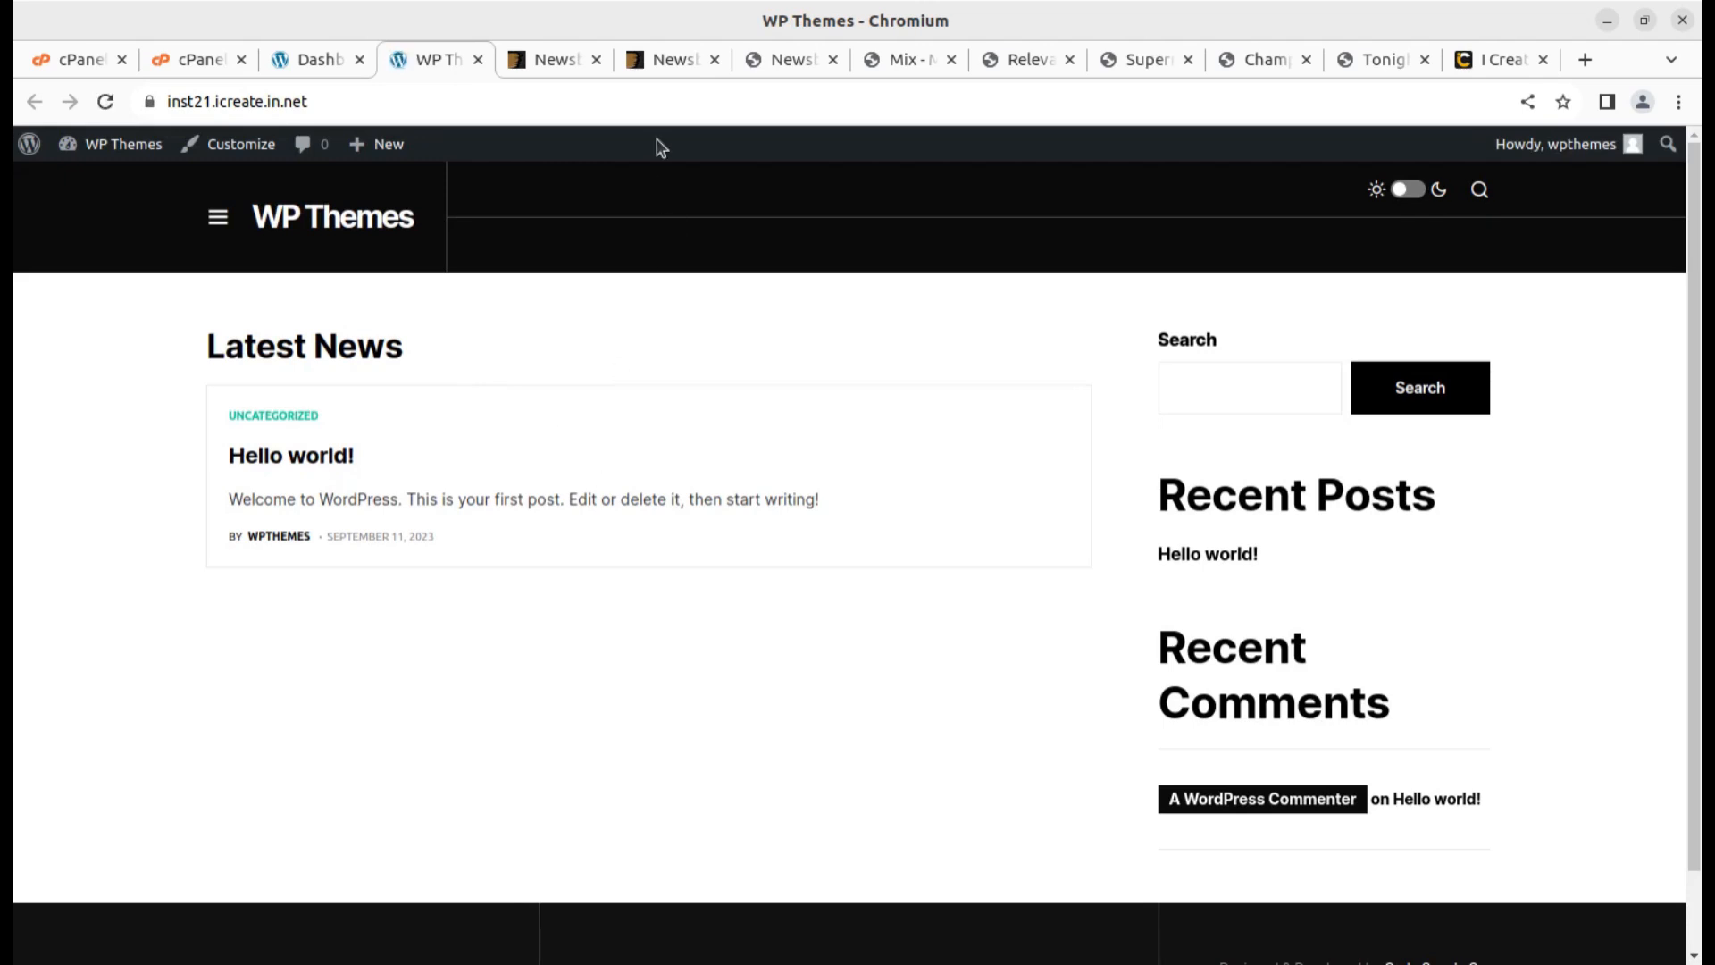
pyautogui.click(1418, 193)
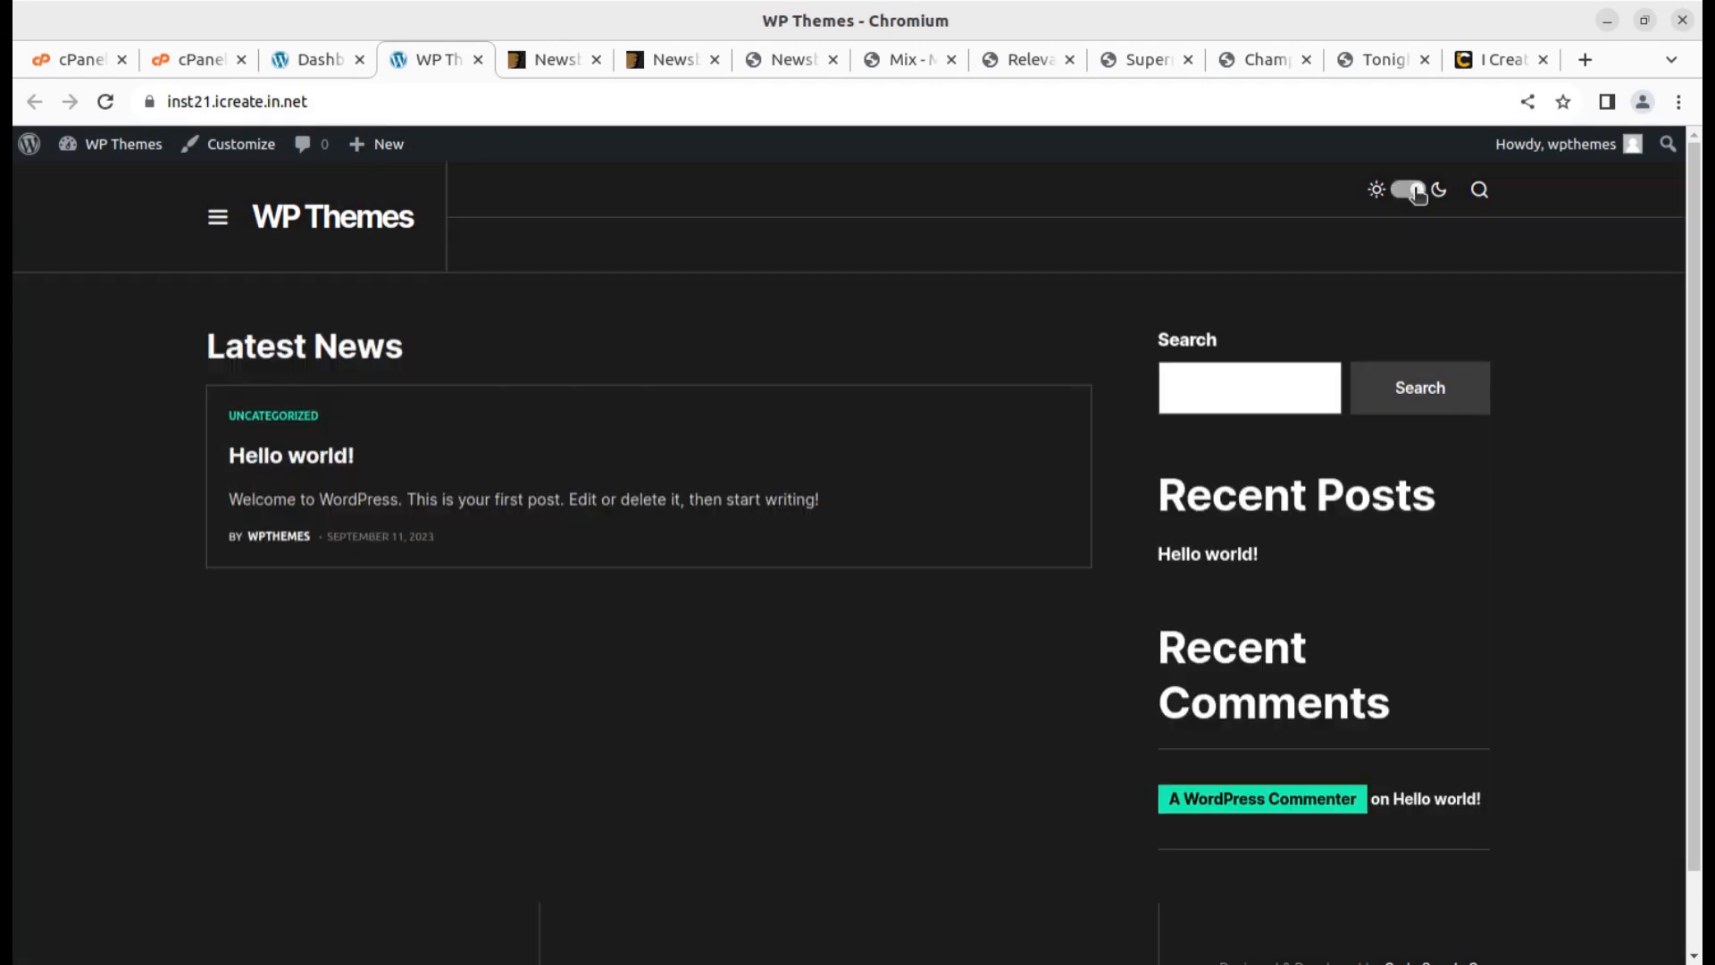
pyautogui.click(1401, 197)
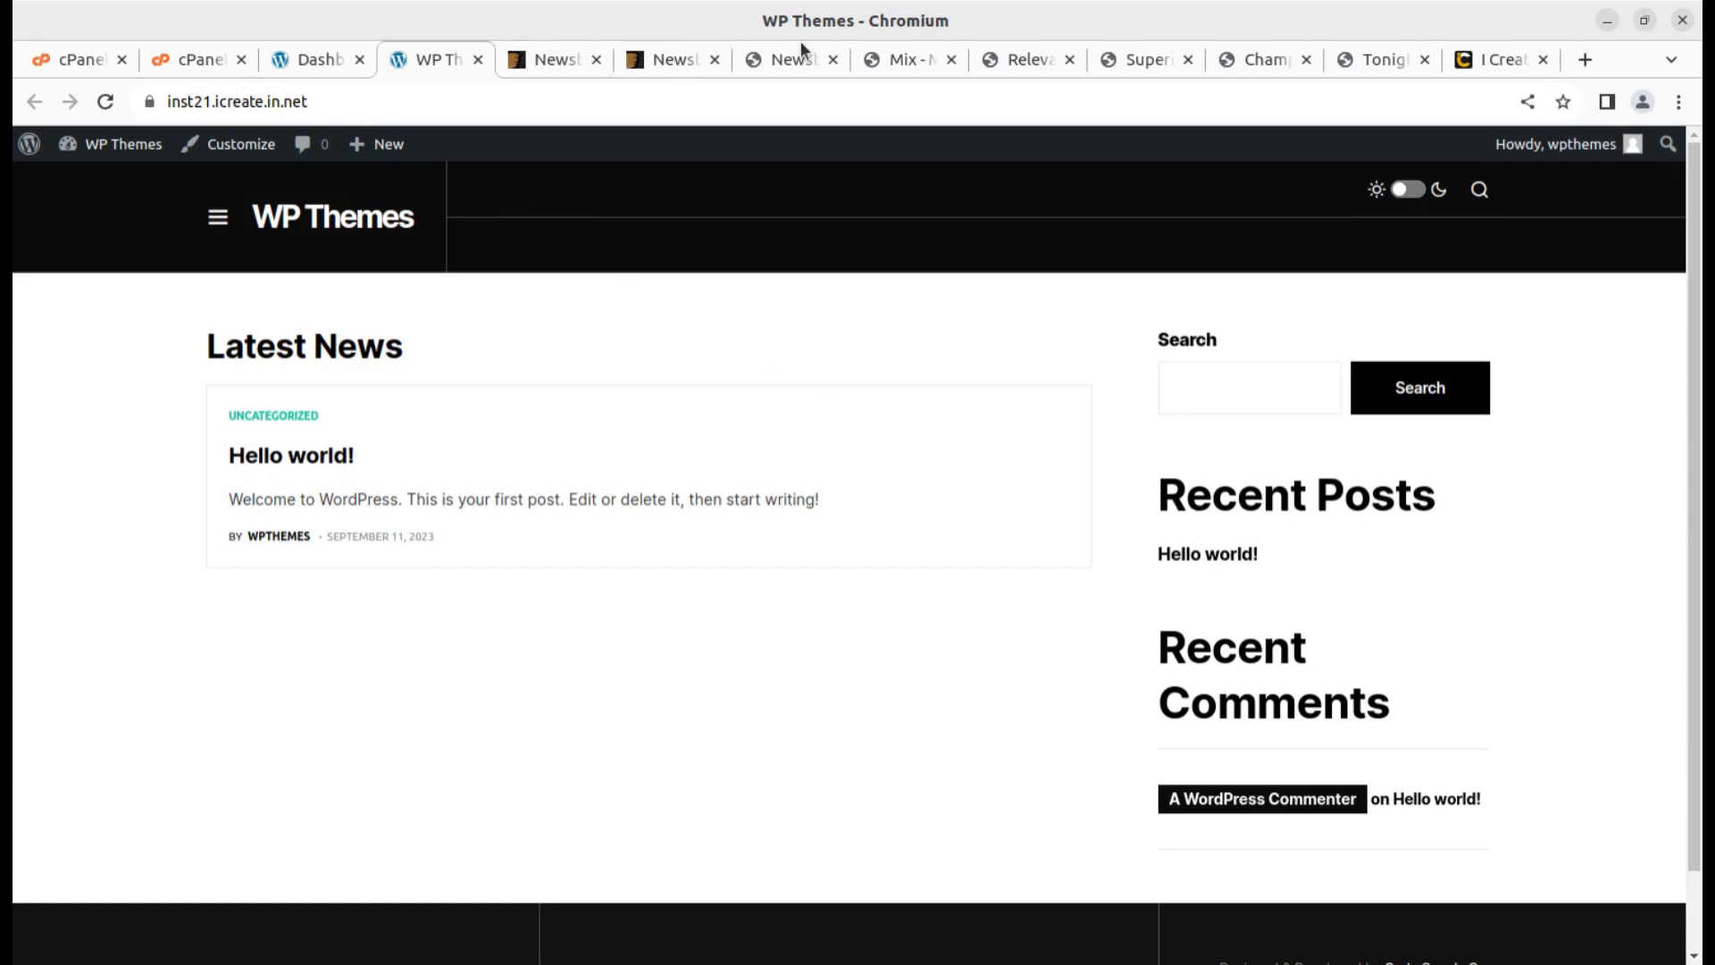
# Look over the Newsblock demo site's home page, including its header and article sections, for comparison
pyautogui.click(780, 59)
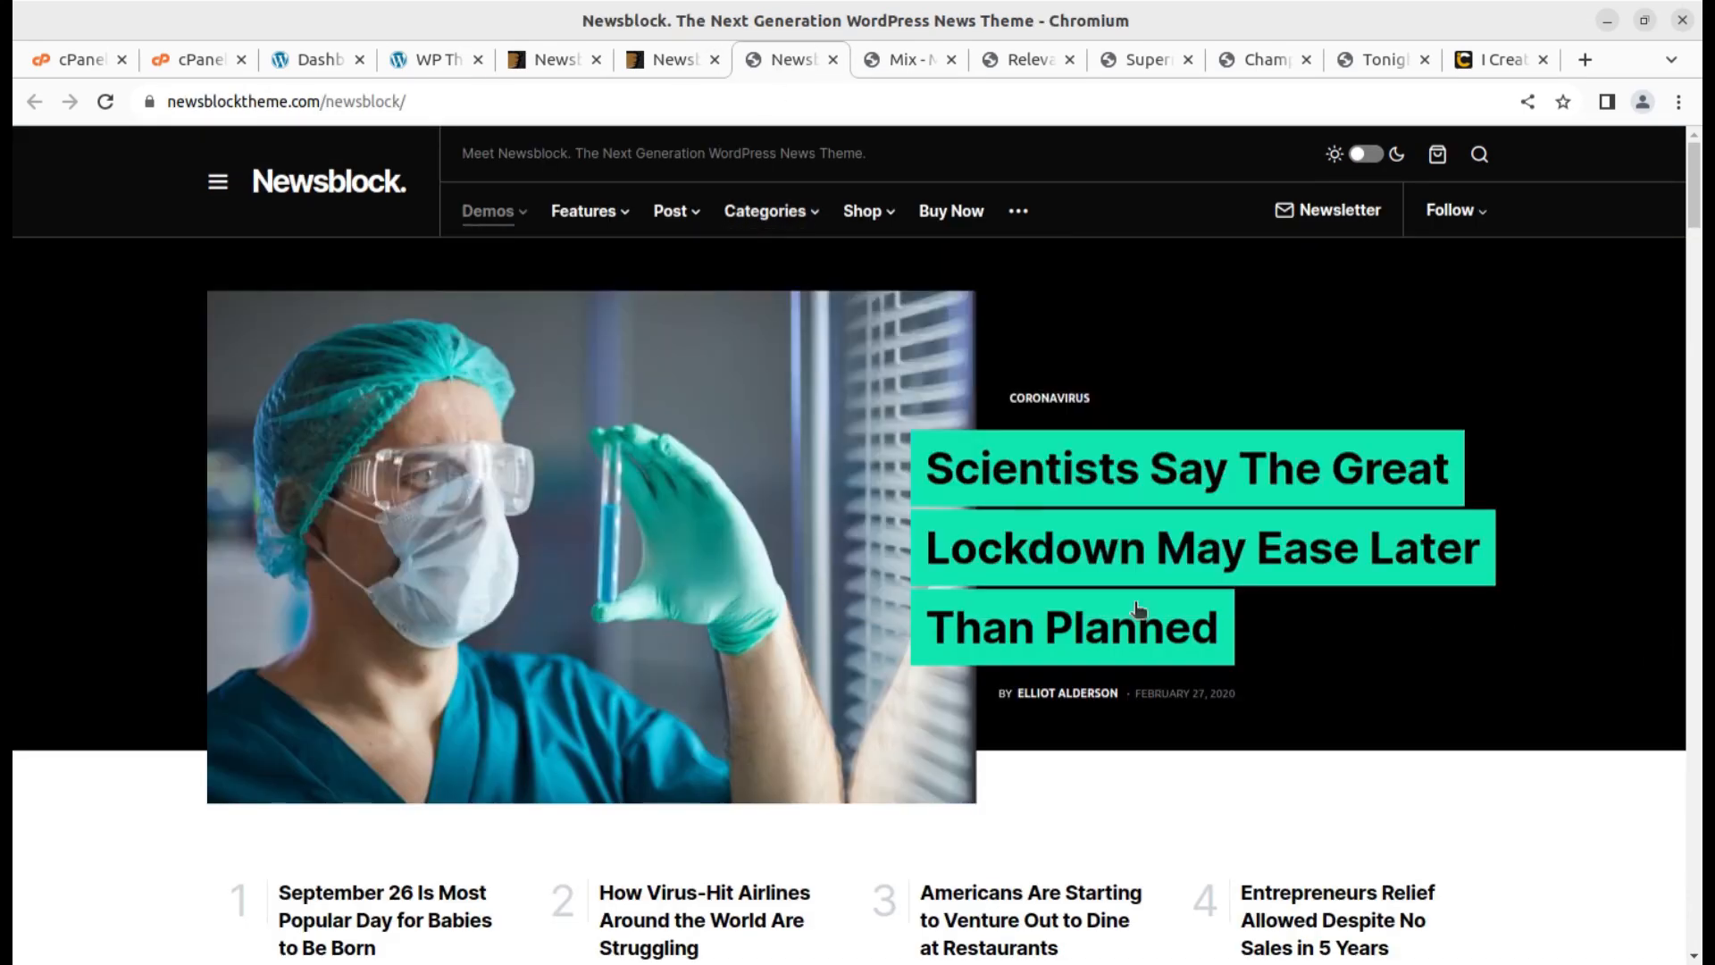
pyautogui.moveTo(511, 218)
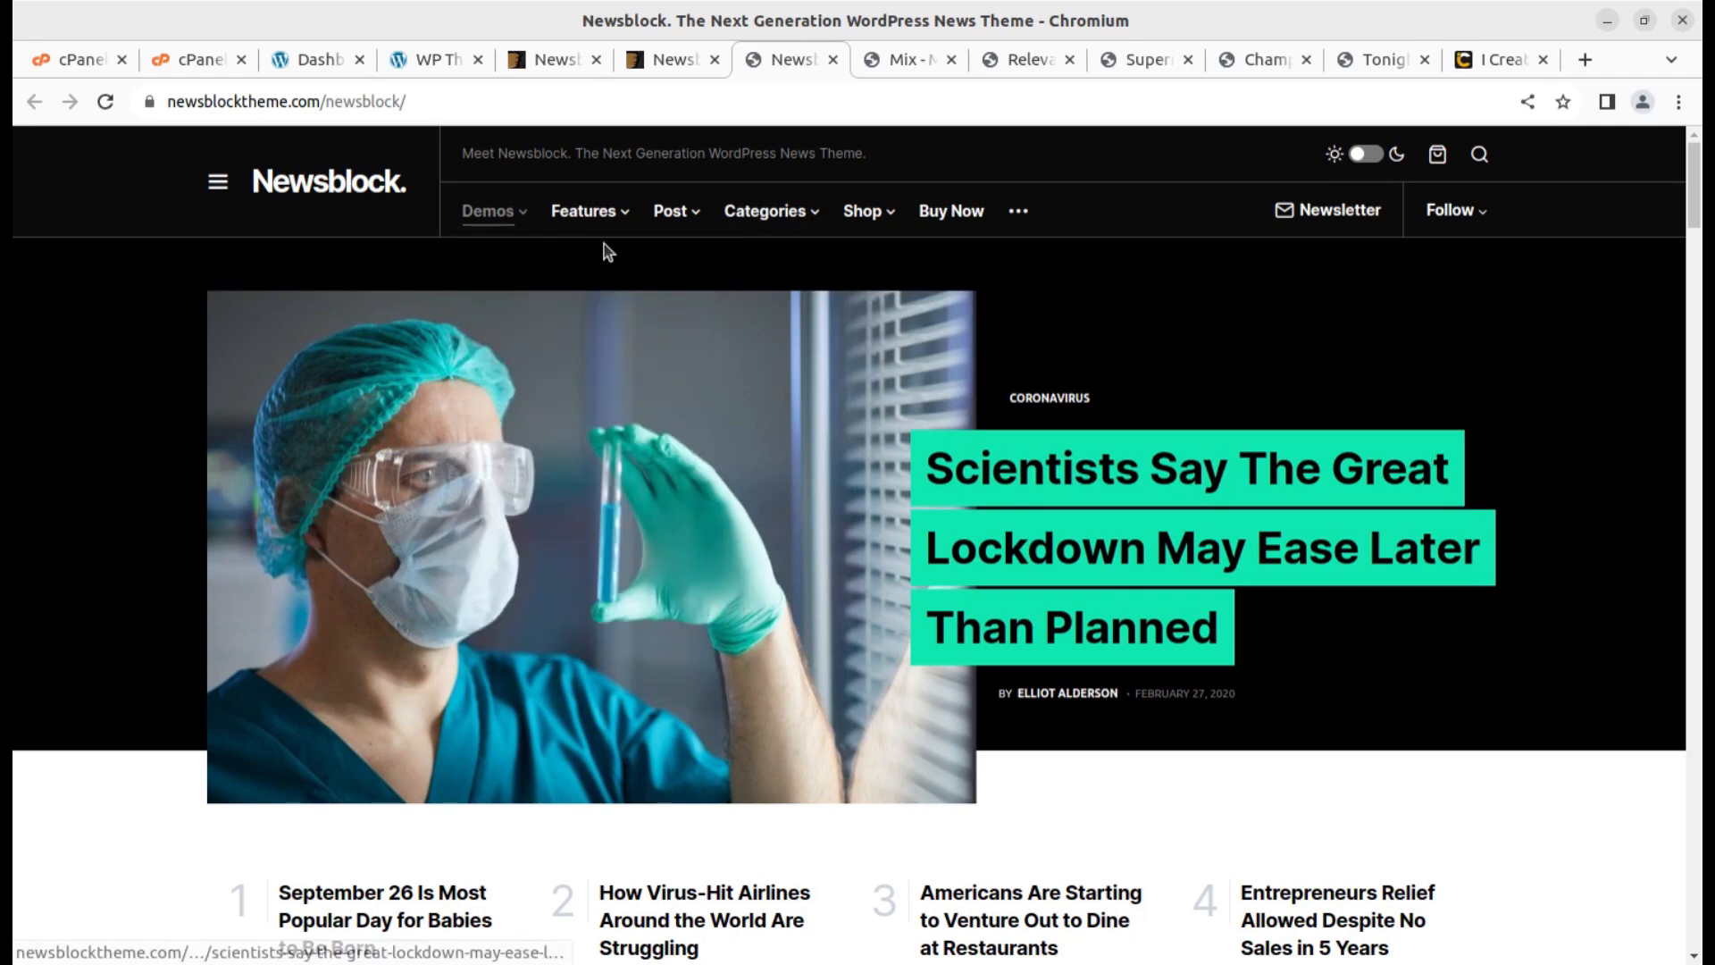
pyautogui.scroll(-10, 1429, 487)
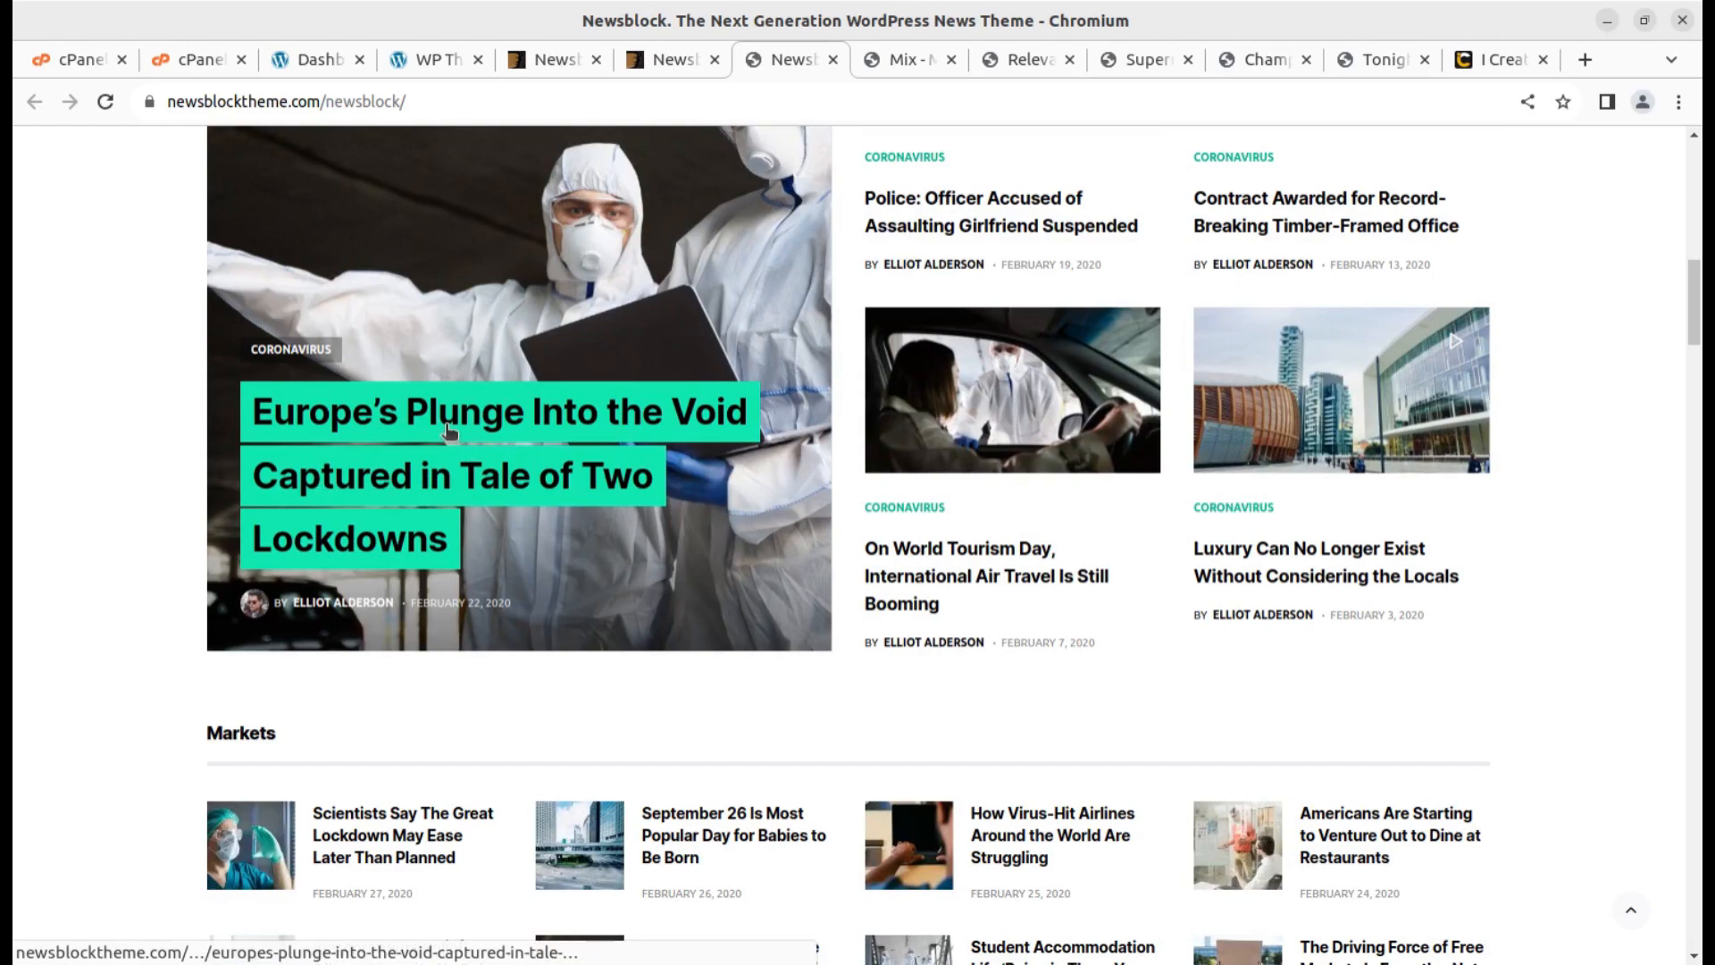
pyautogui.scroll(10, 449, 431)
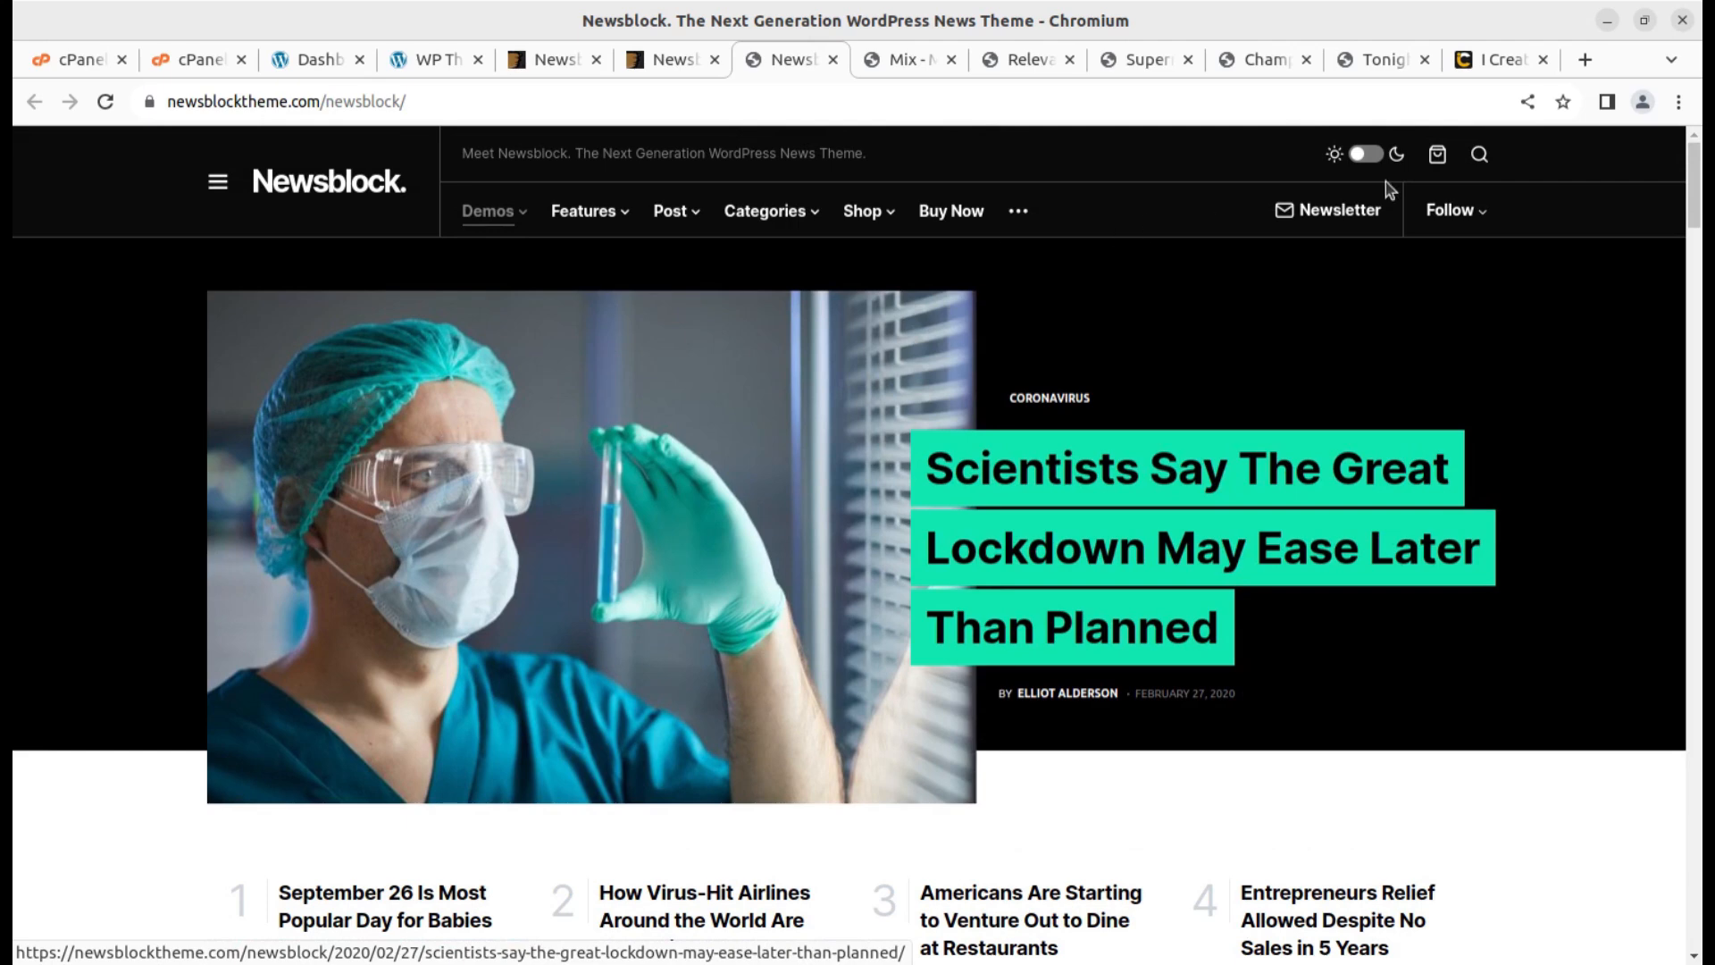
pyautogui.moveTo(1454, 210)
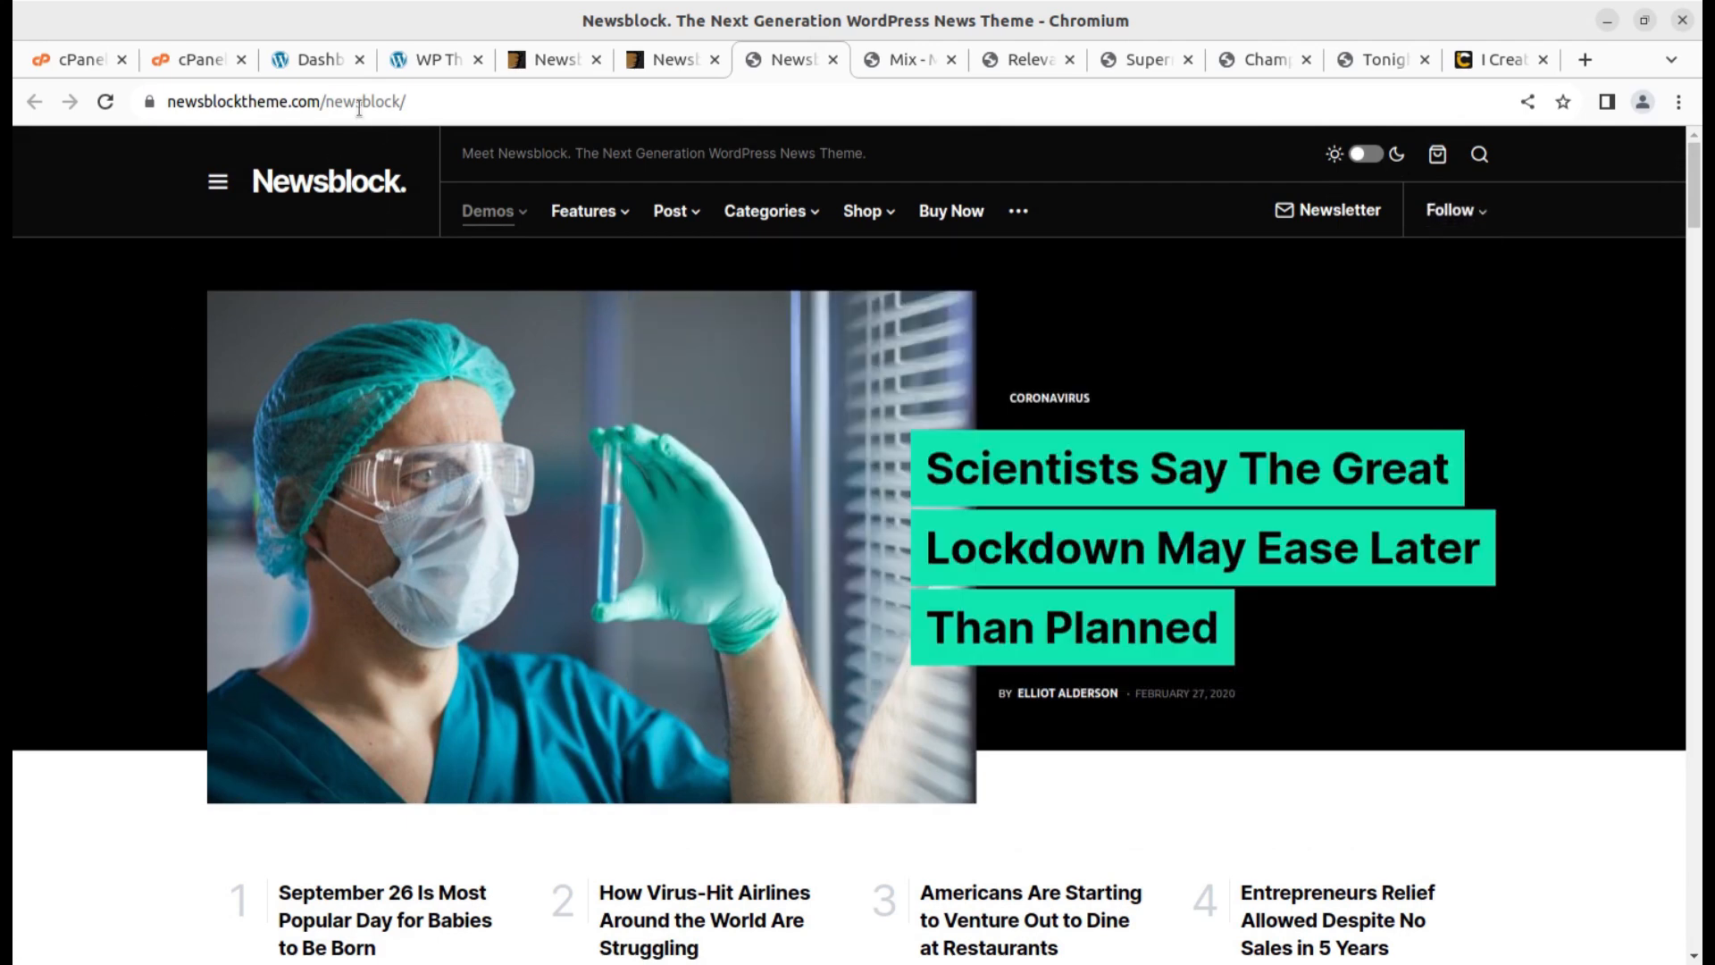
# Return to the WordPress dashboard and import the Newsblock demo content, leaving WPForms, All in One SEO and MonsterInsights unselected
pyautogui.click(318, 61)
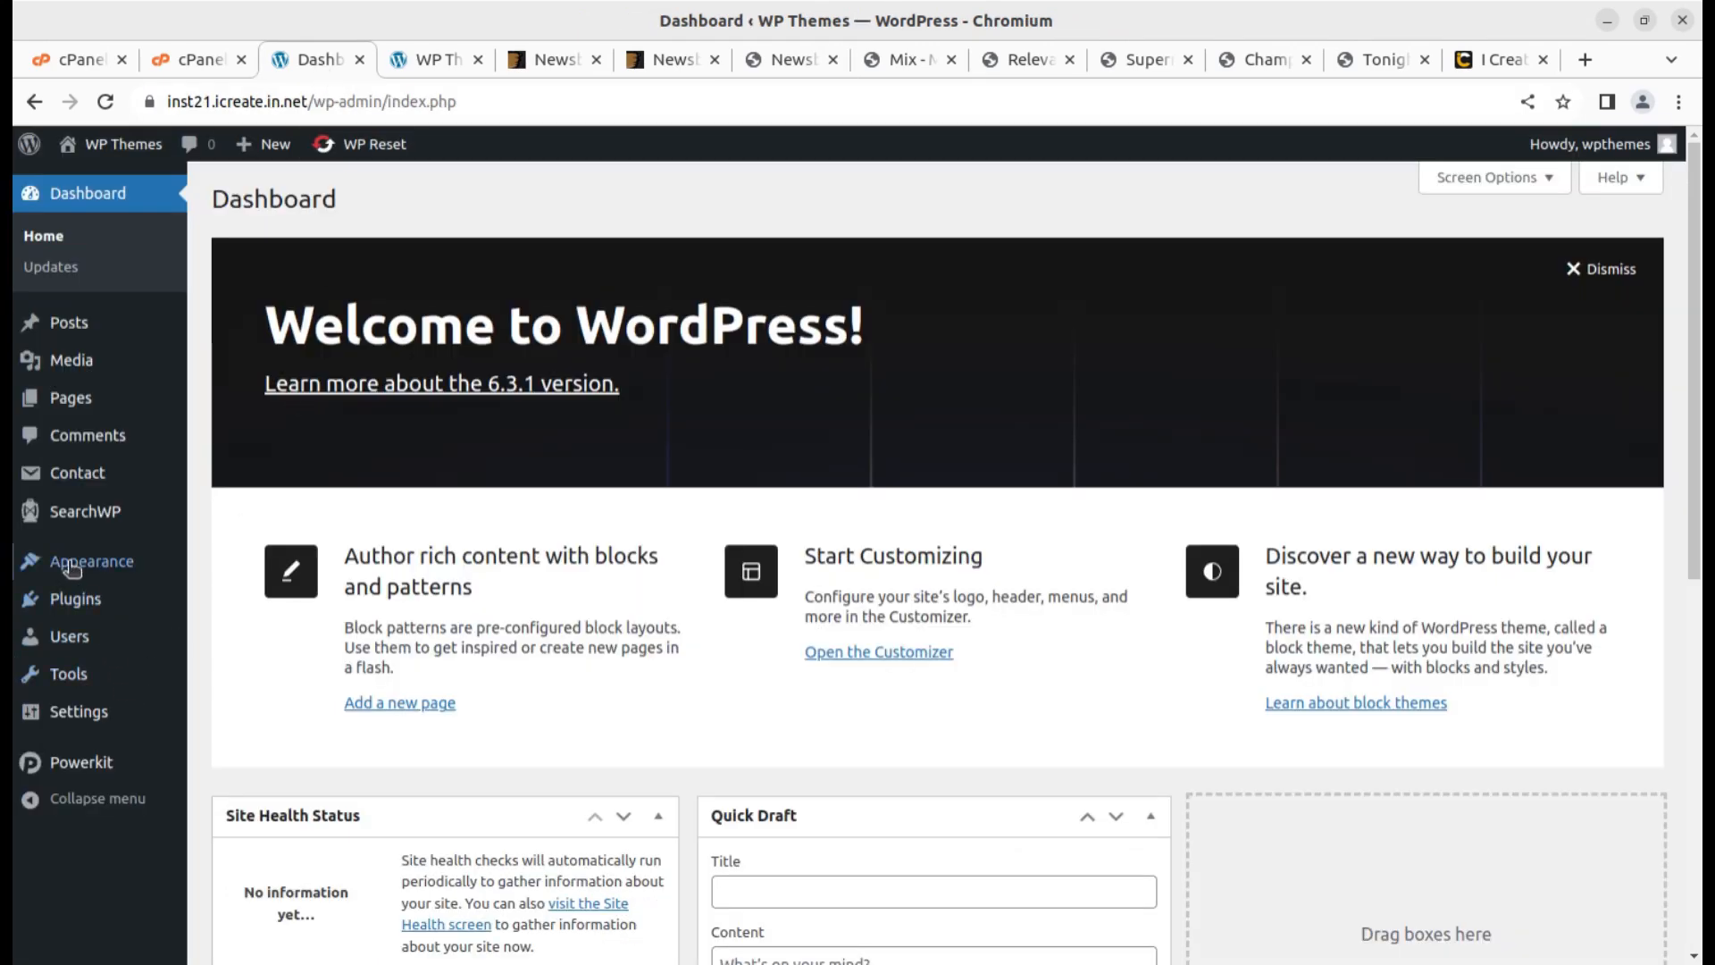
pyautogui.moveTo(71, 566)
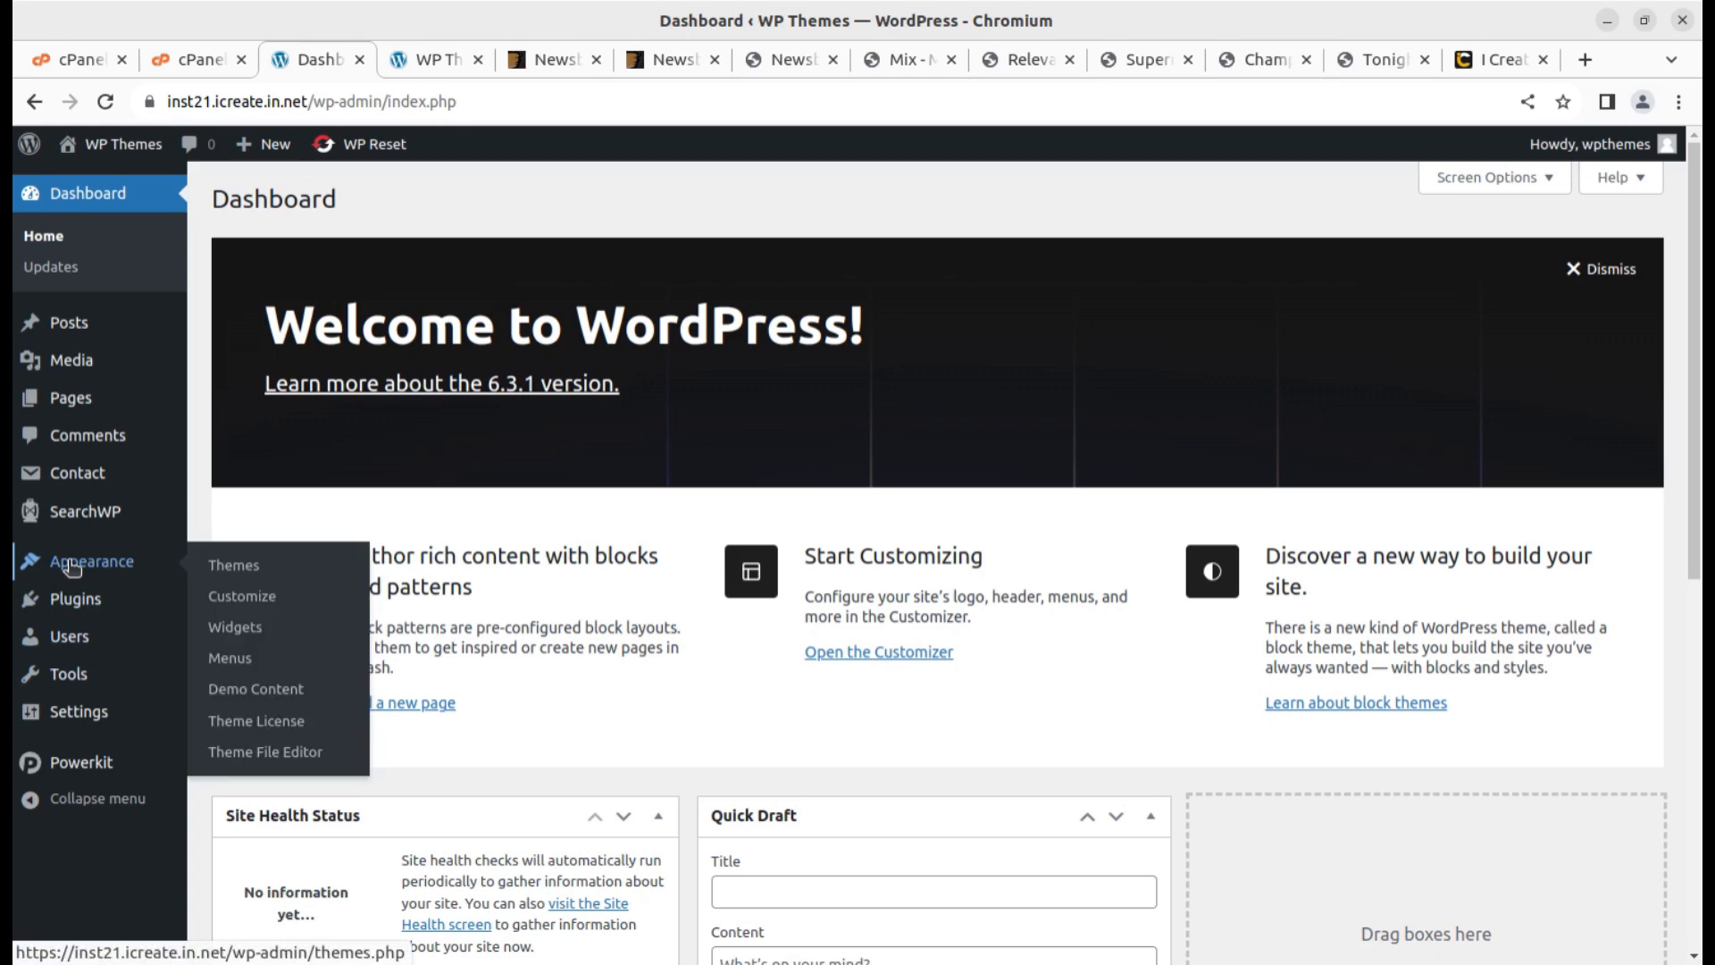
pyautogui.click(242, 695)
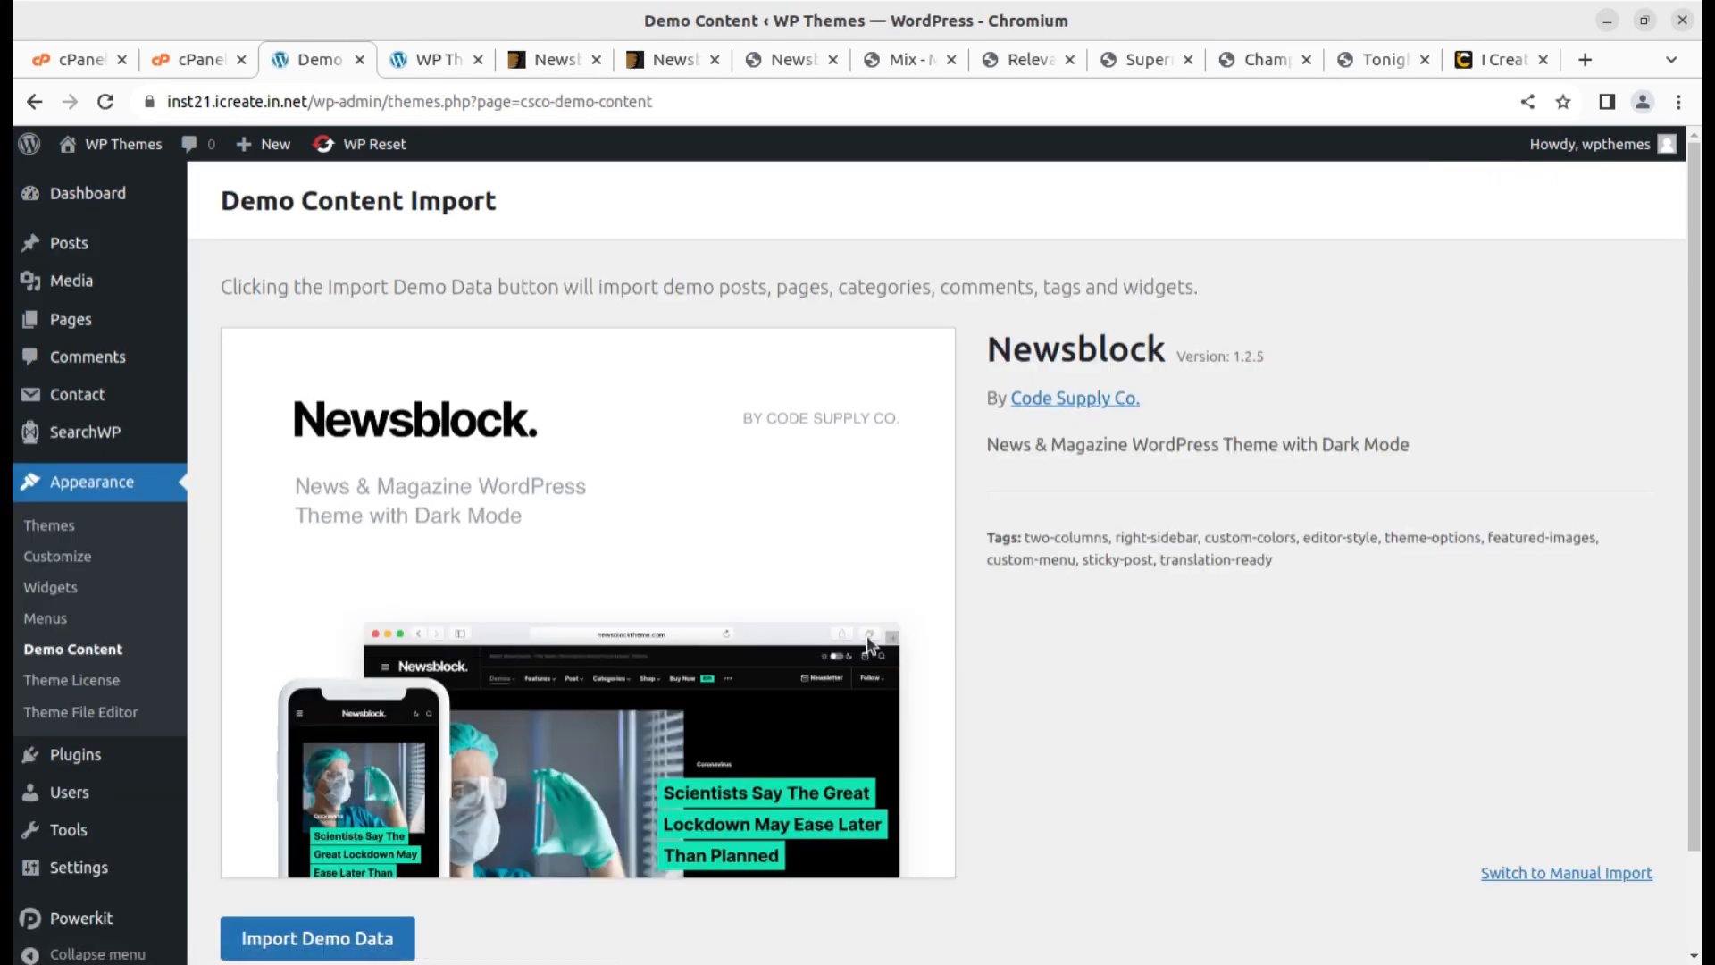
pyautogui.scroll(-2, 711, 616)
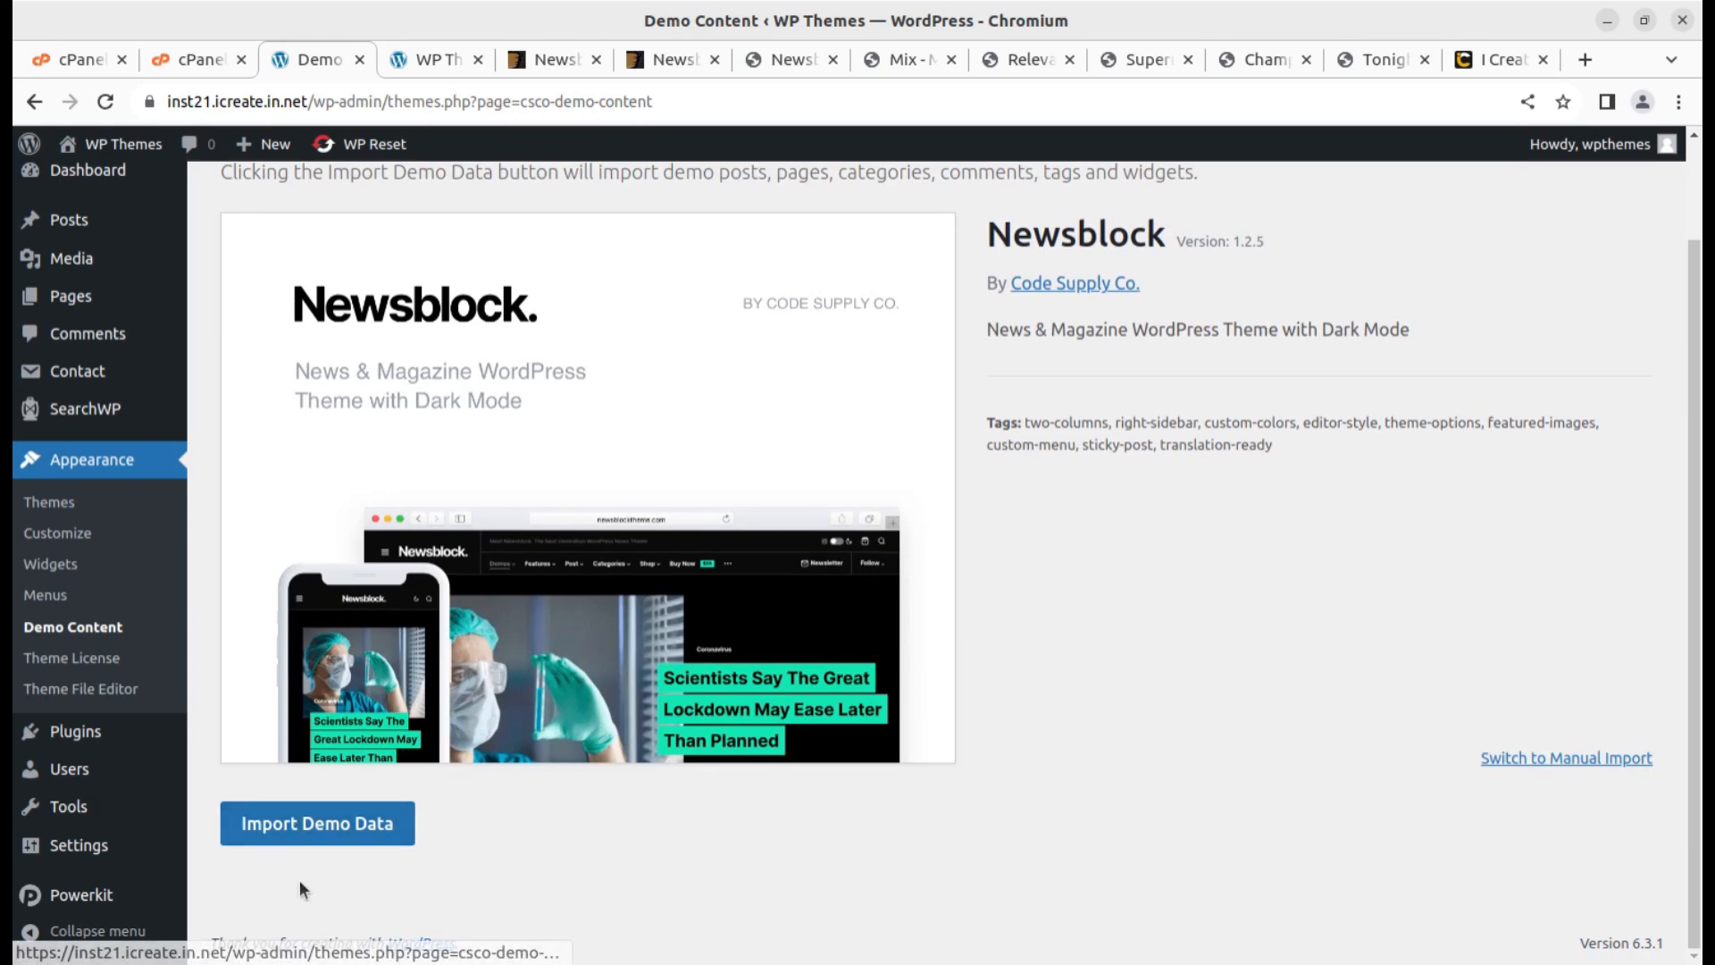
pyautogui.click(302, 842)
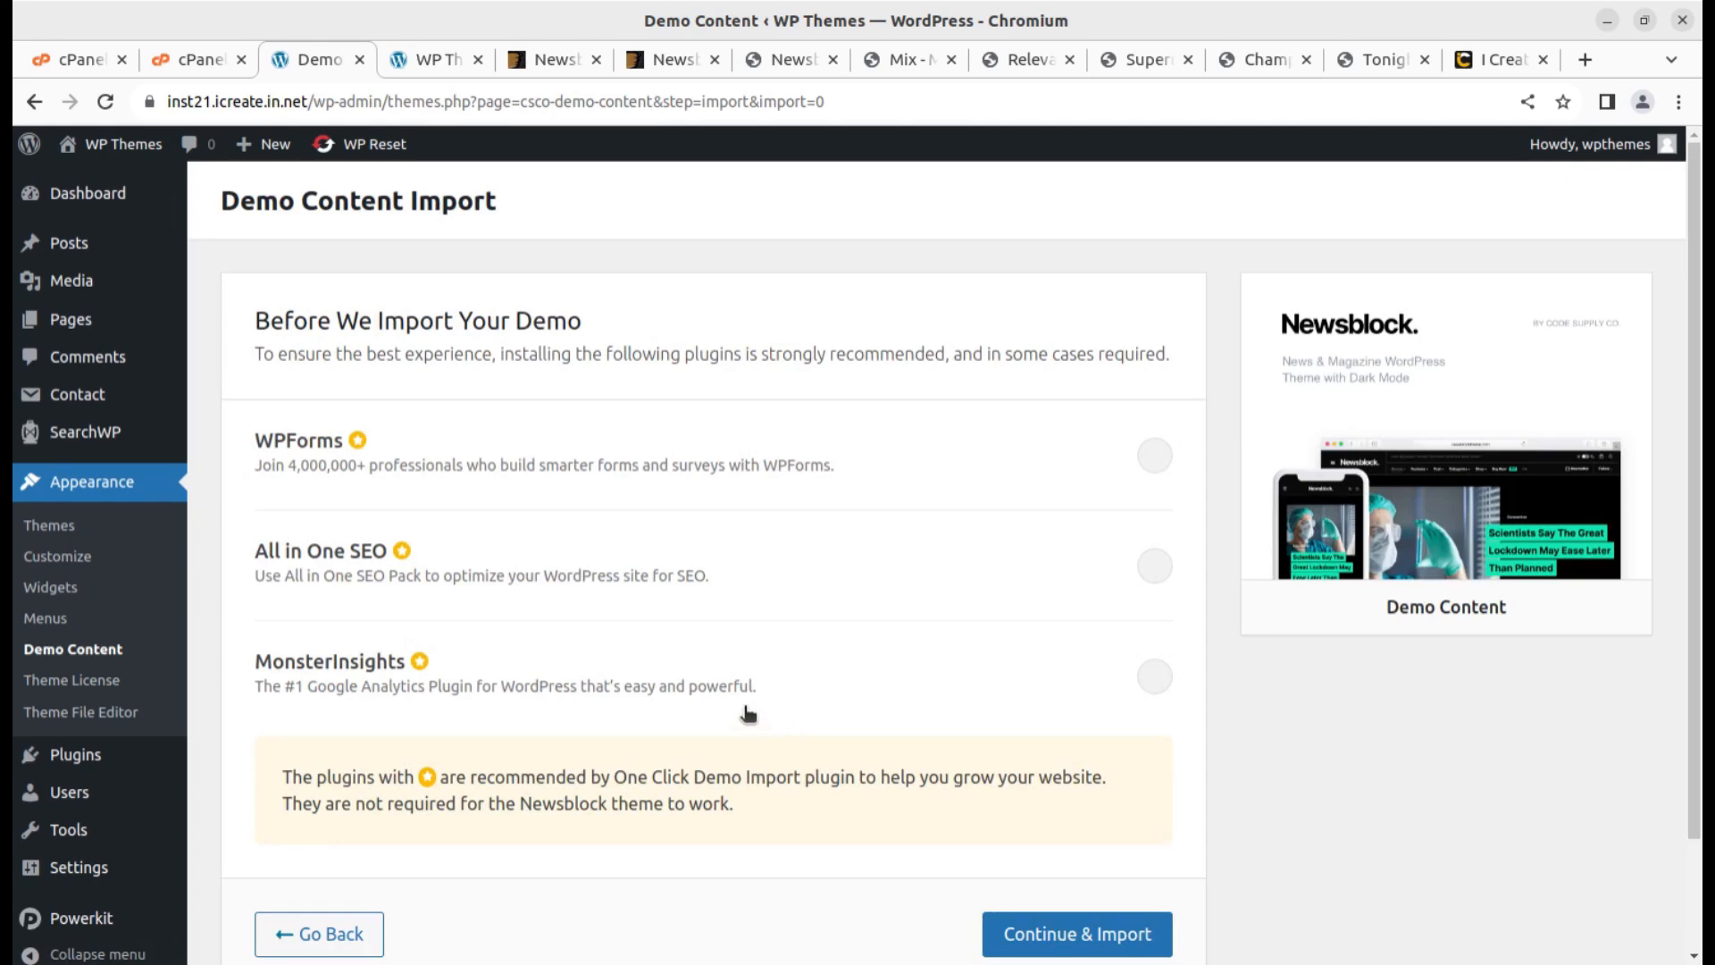
pyautogui.scroll(-2, 749, 713)
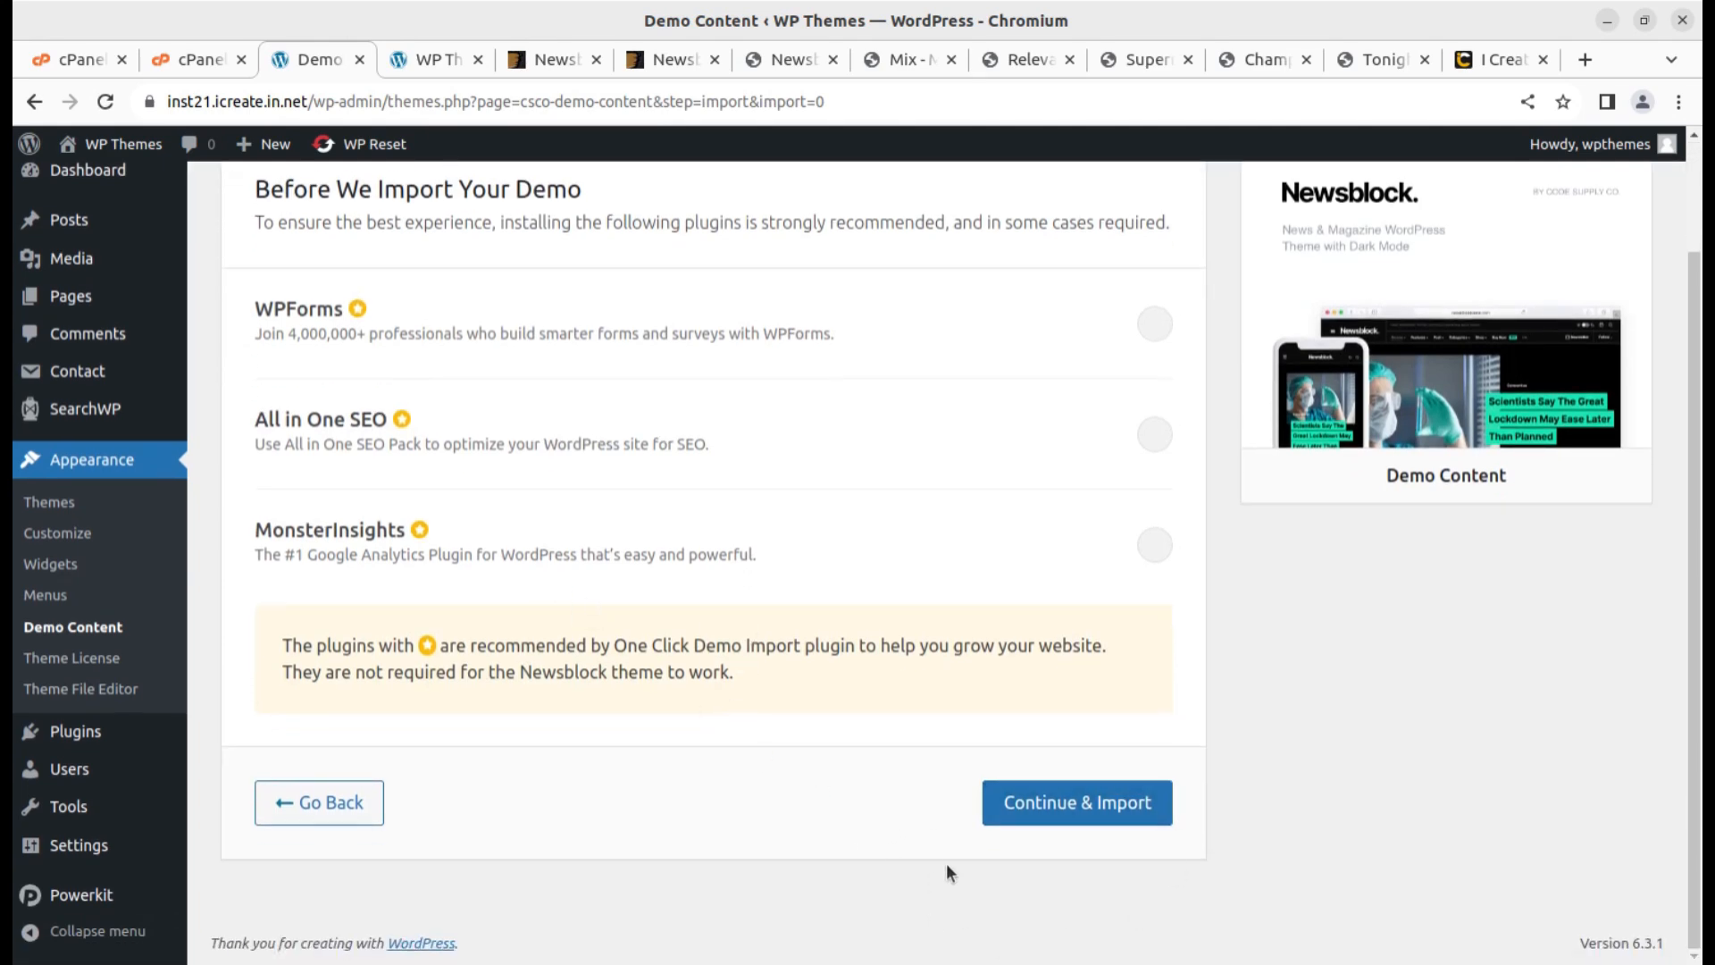
pyautogui.click(1054, 819)
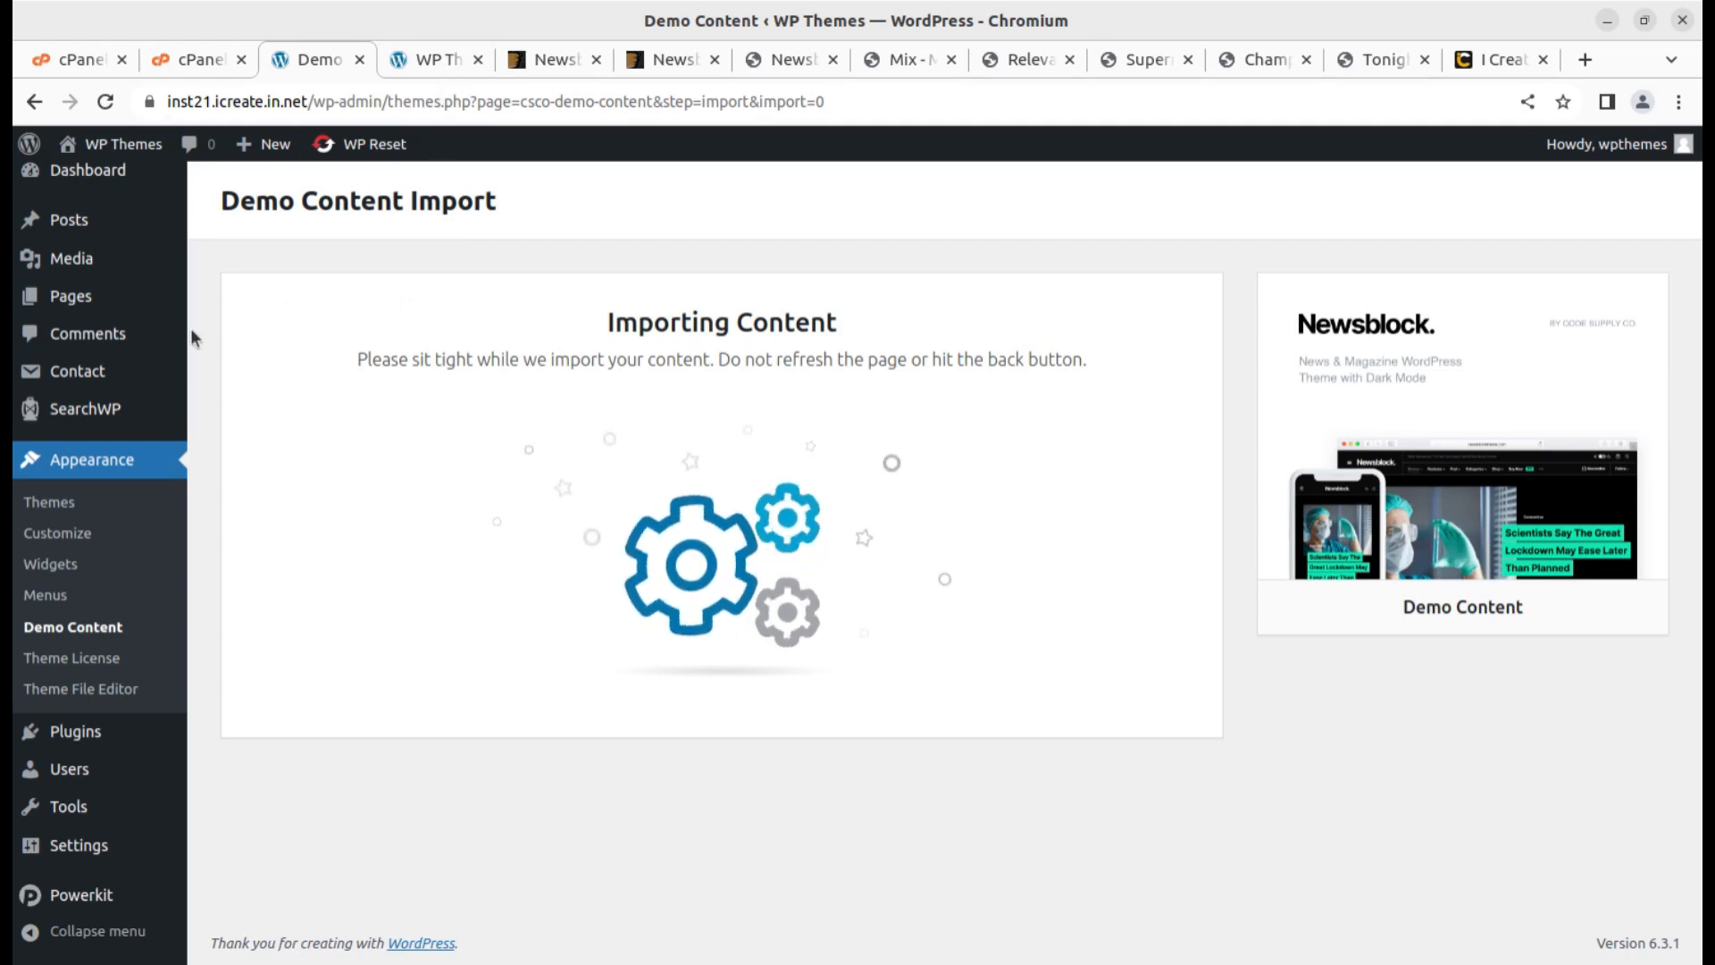
# Open the Media Library in a separate tab, reload it to check for imported files, and return to the demo content import
pyautogui.moveTo(125, 265)
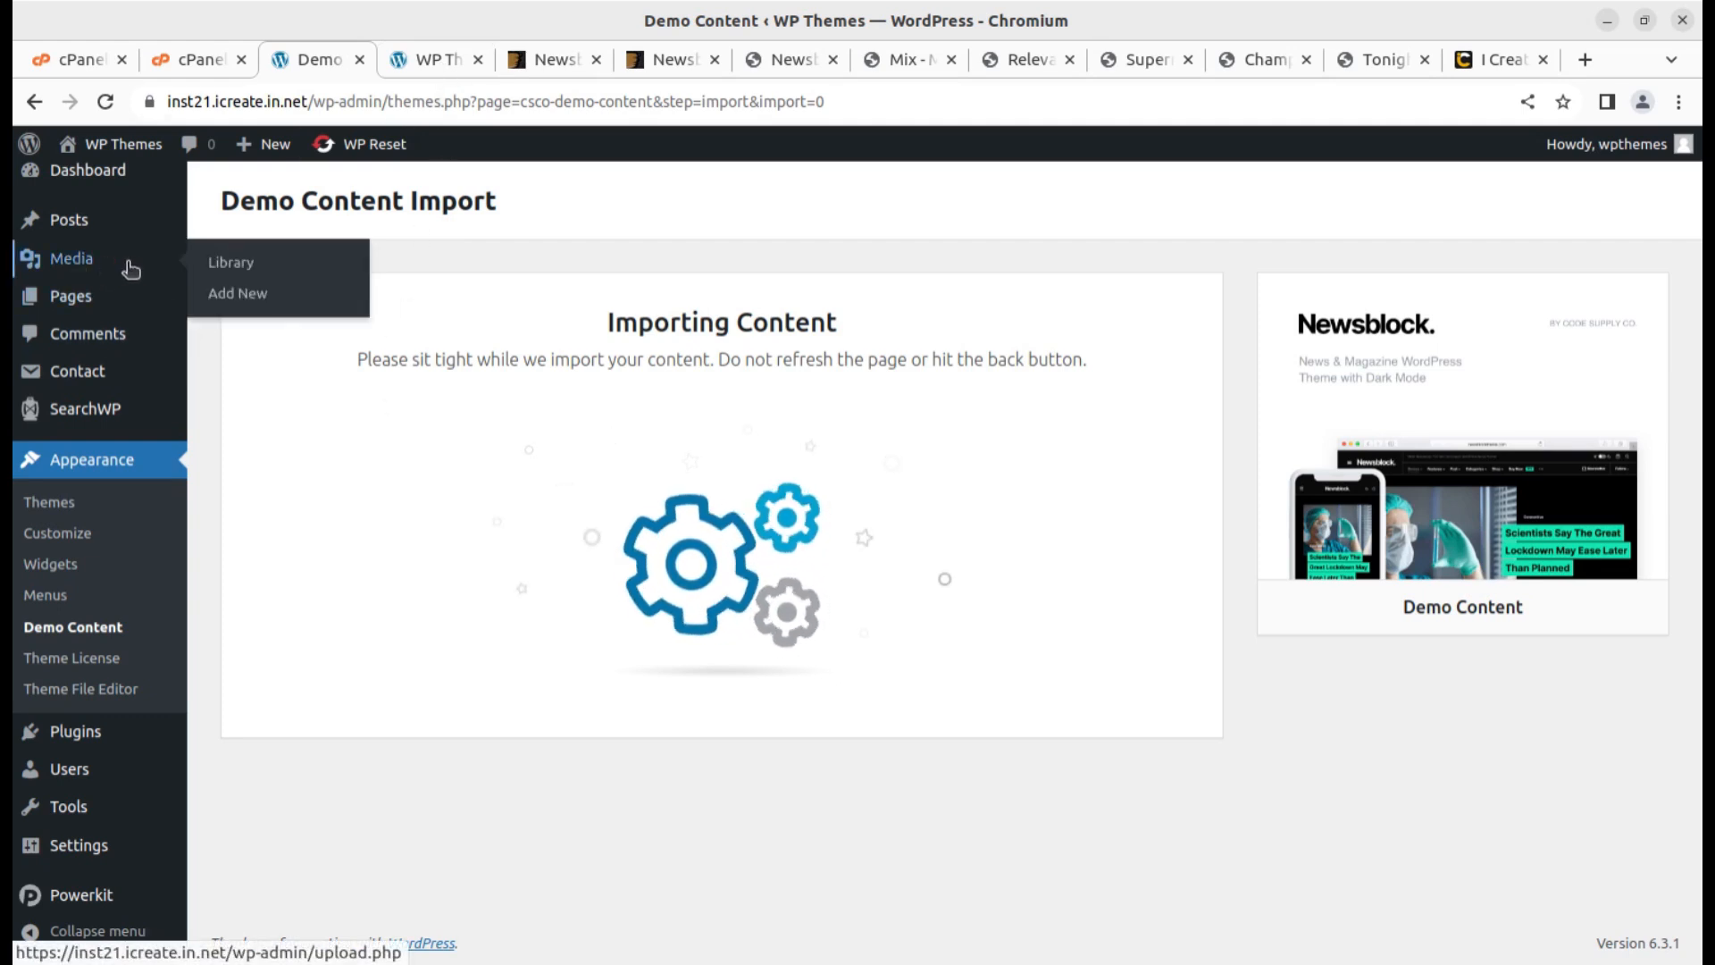
pyautogui.middleClick(230, 271)
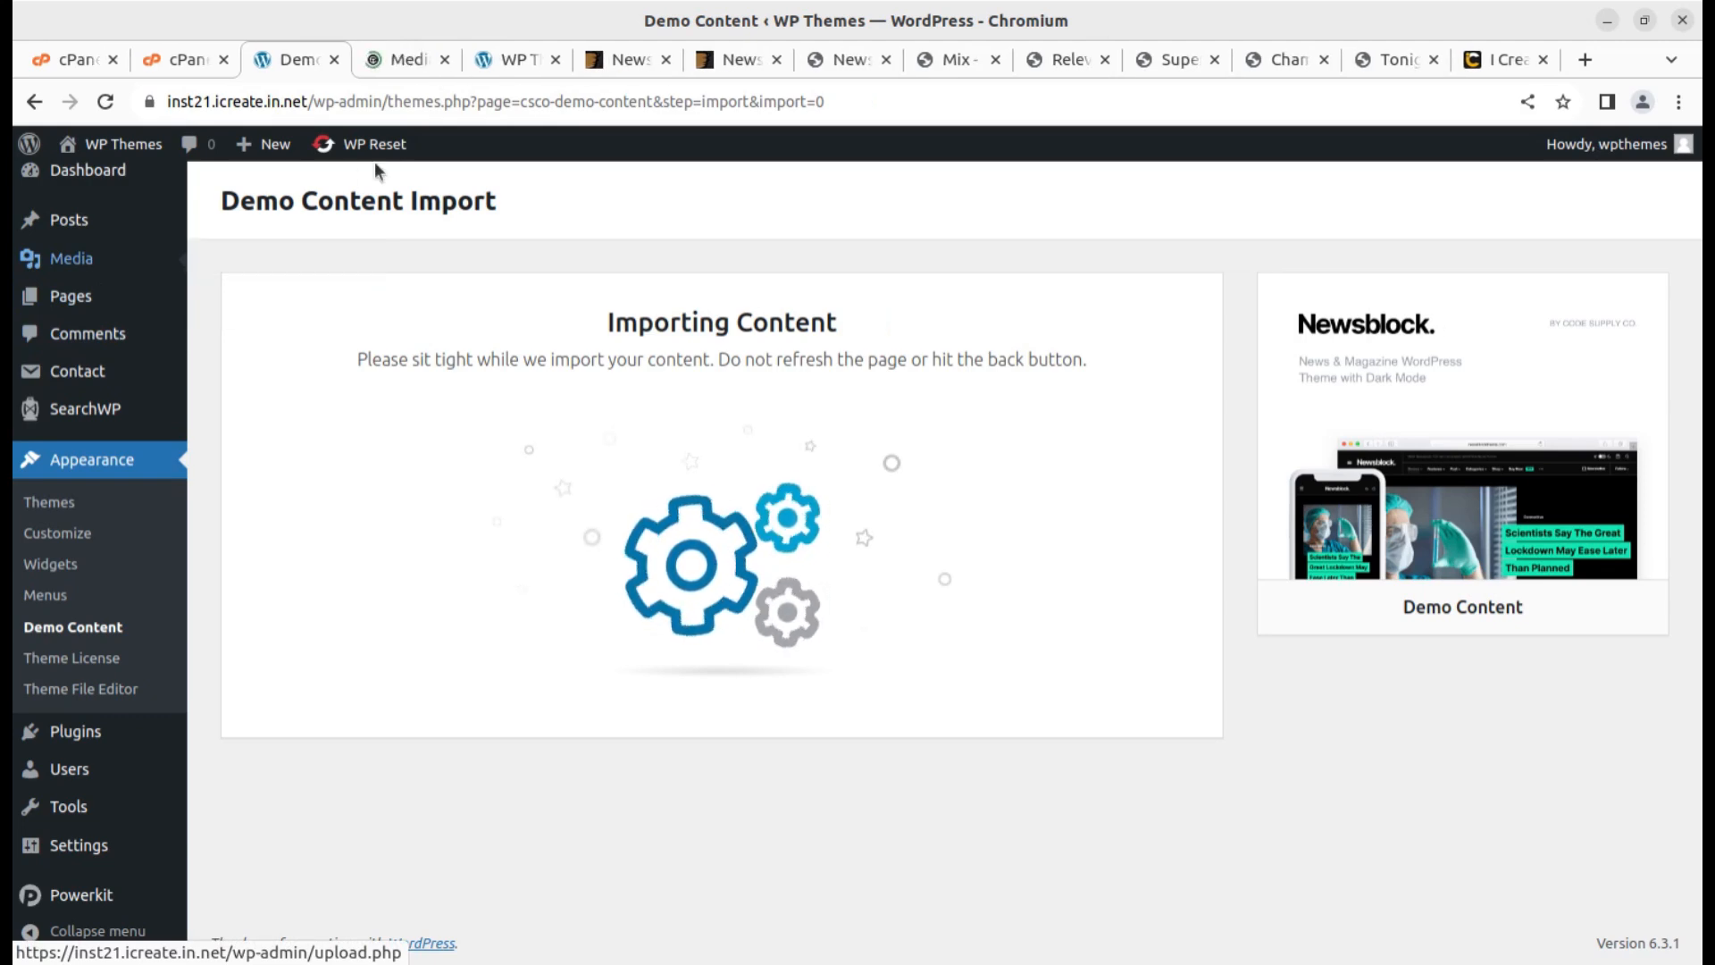
pyautogui.click(389, 57)
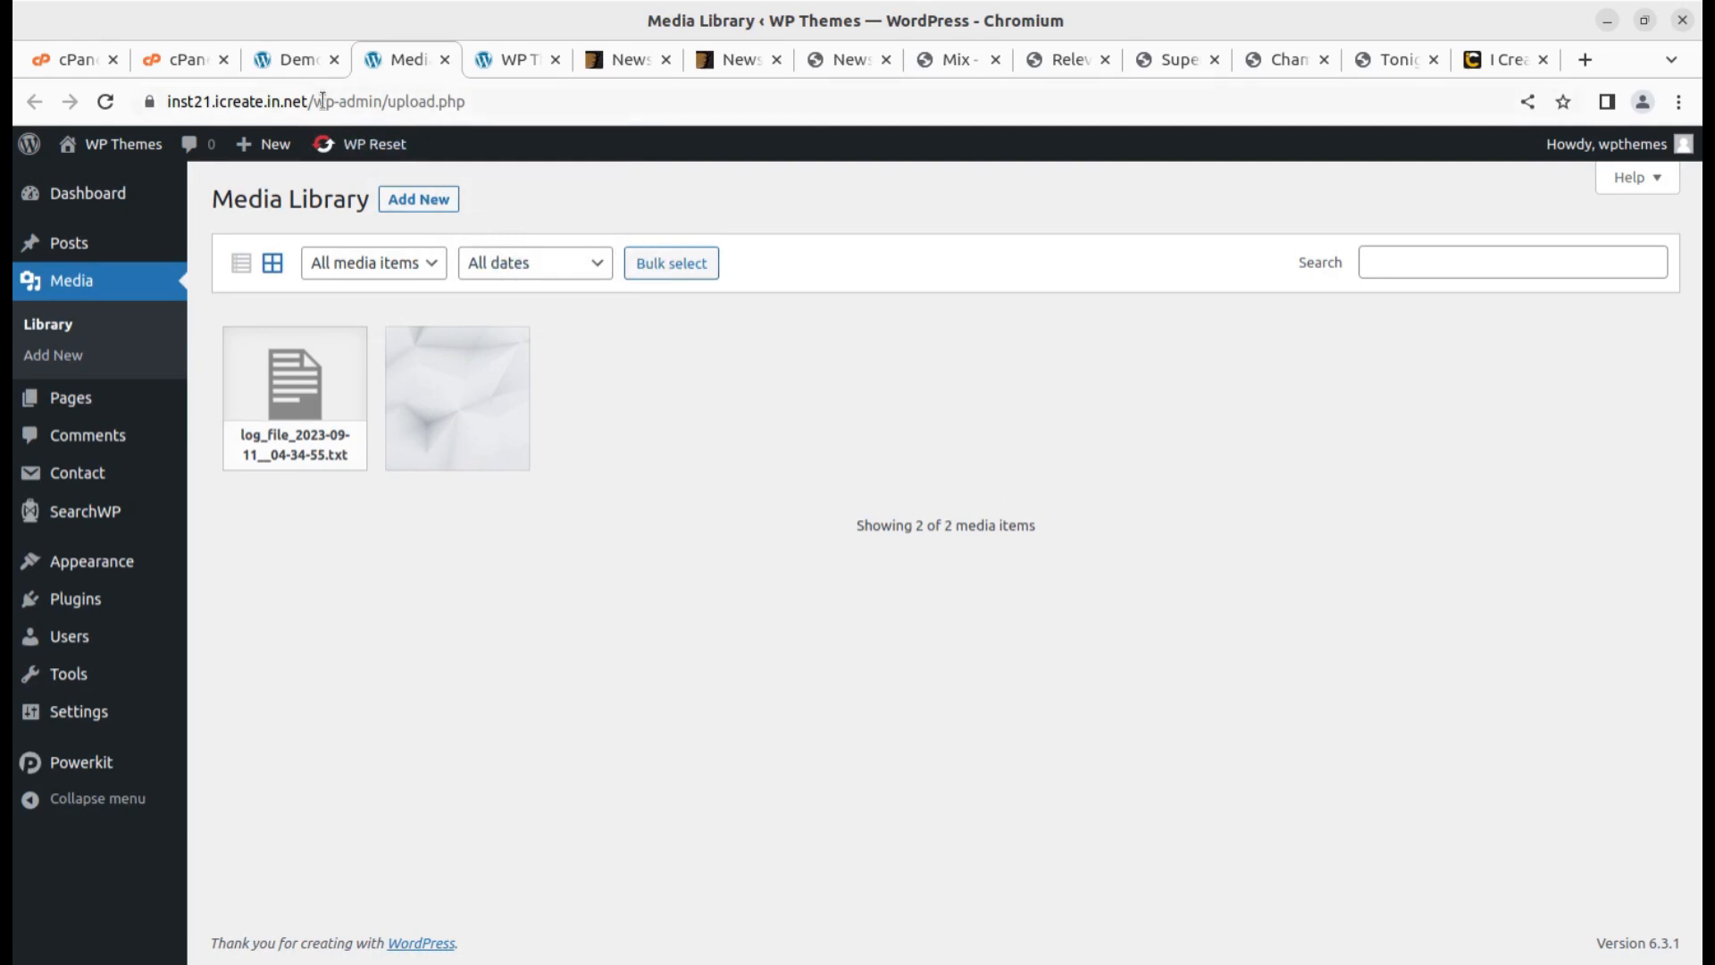
pyautogui.click(287, 61)
pyautogui.click(409, 59)
pyautogui.click(105, 100)
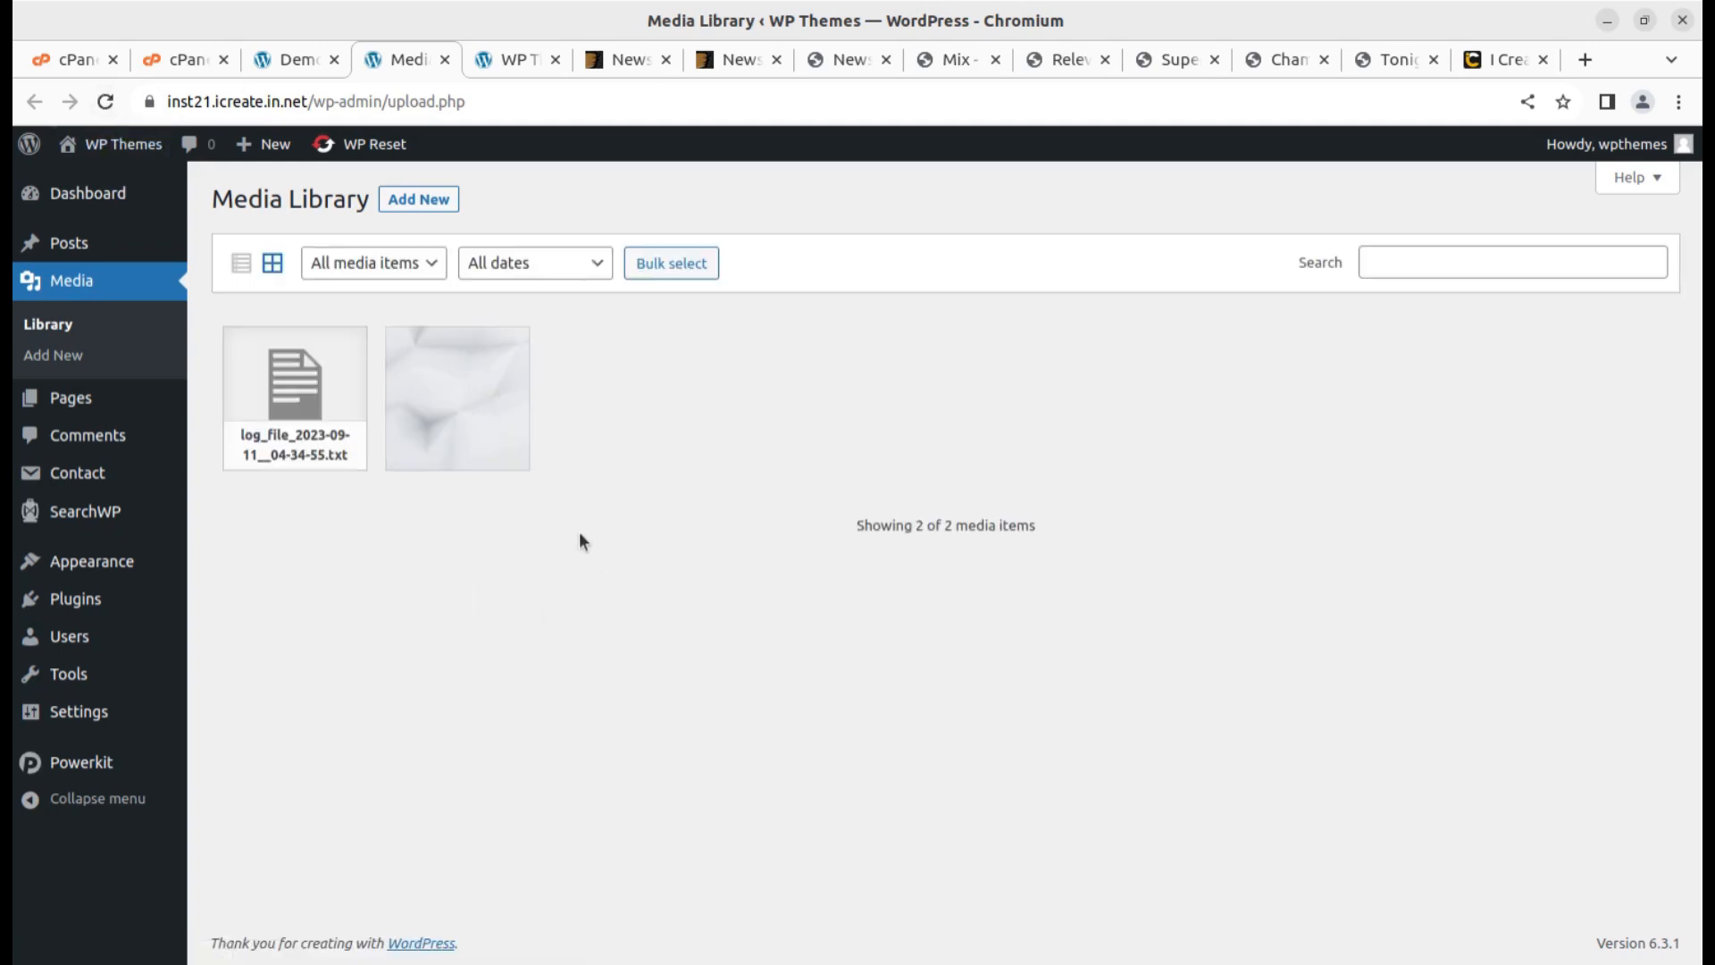
pyautogui.click(286, 58)
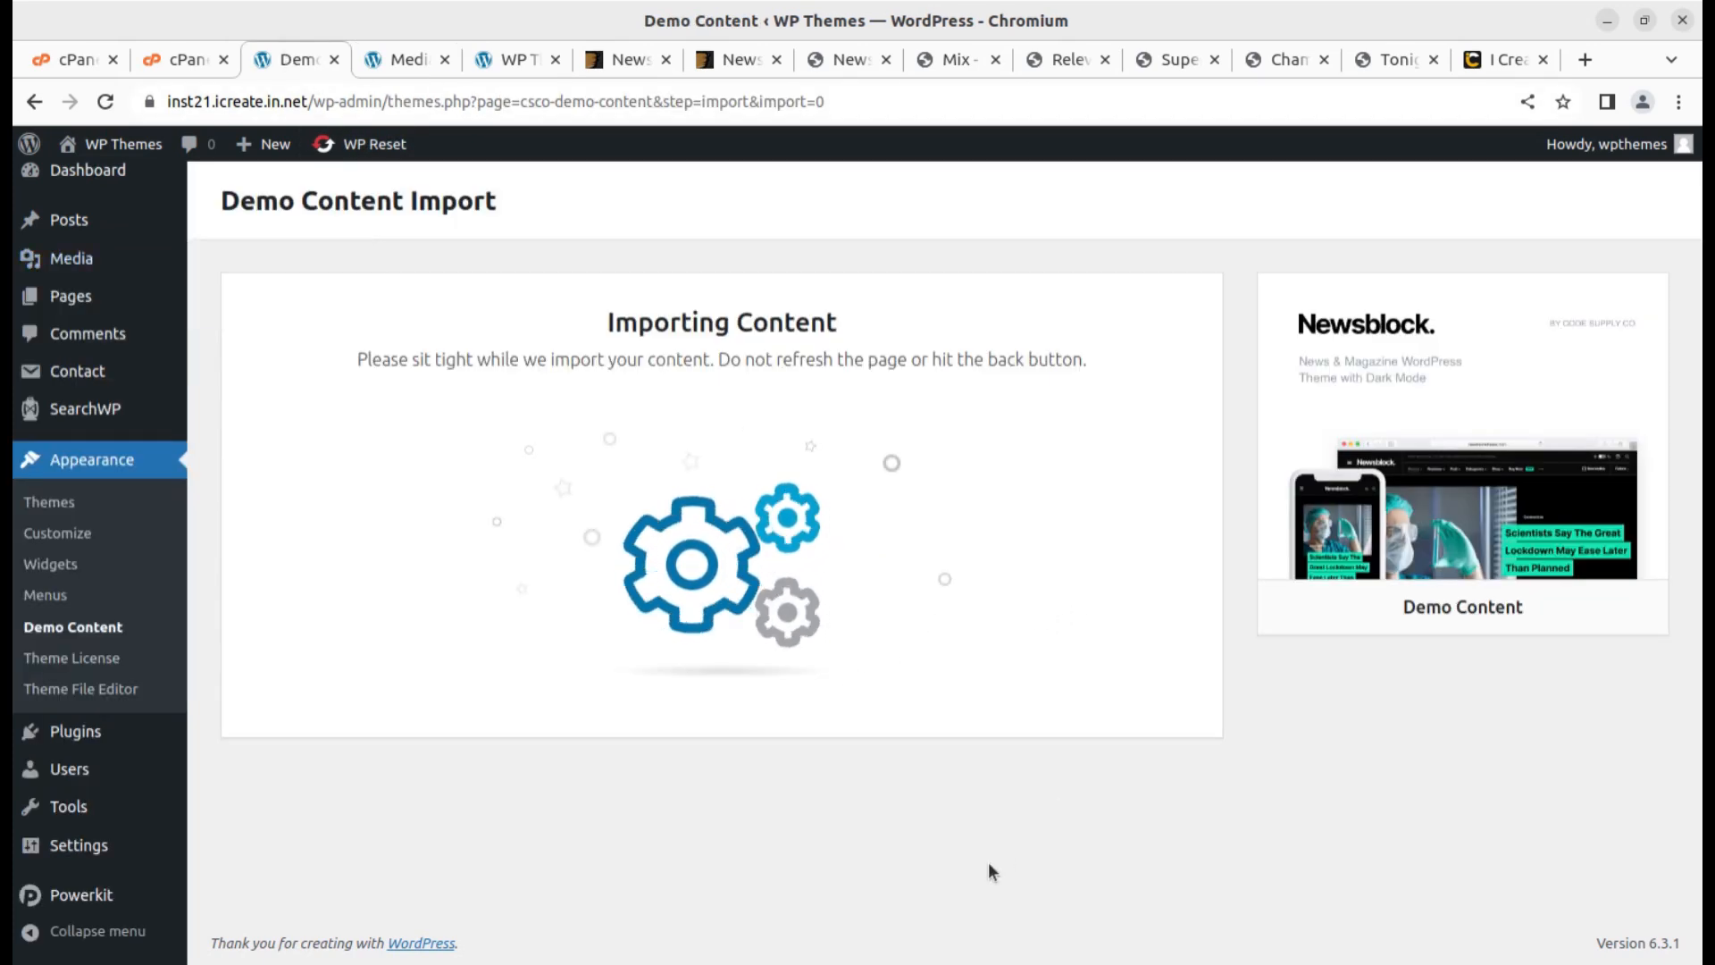
# On the Newsblock demo site's home page, open the article "Americans Are Starting to Venture Out to Dine at Restaurants"
pyautogui.click(963, 61)
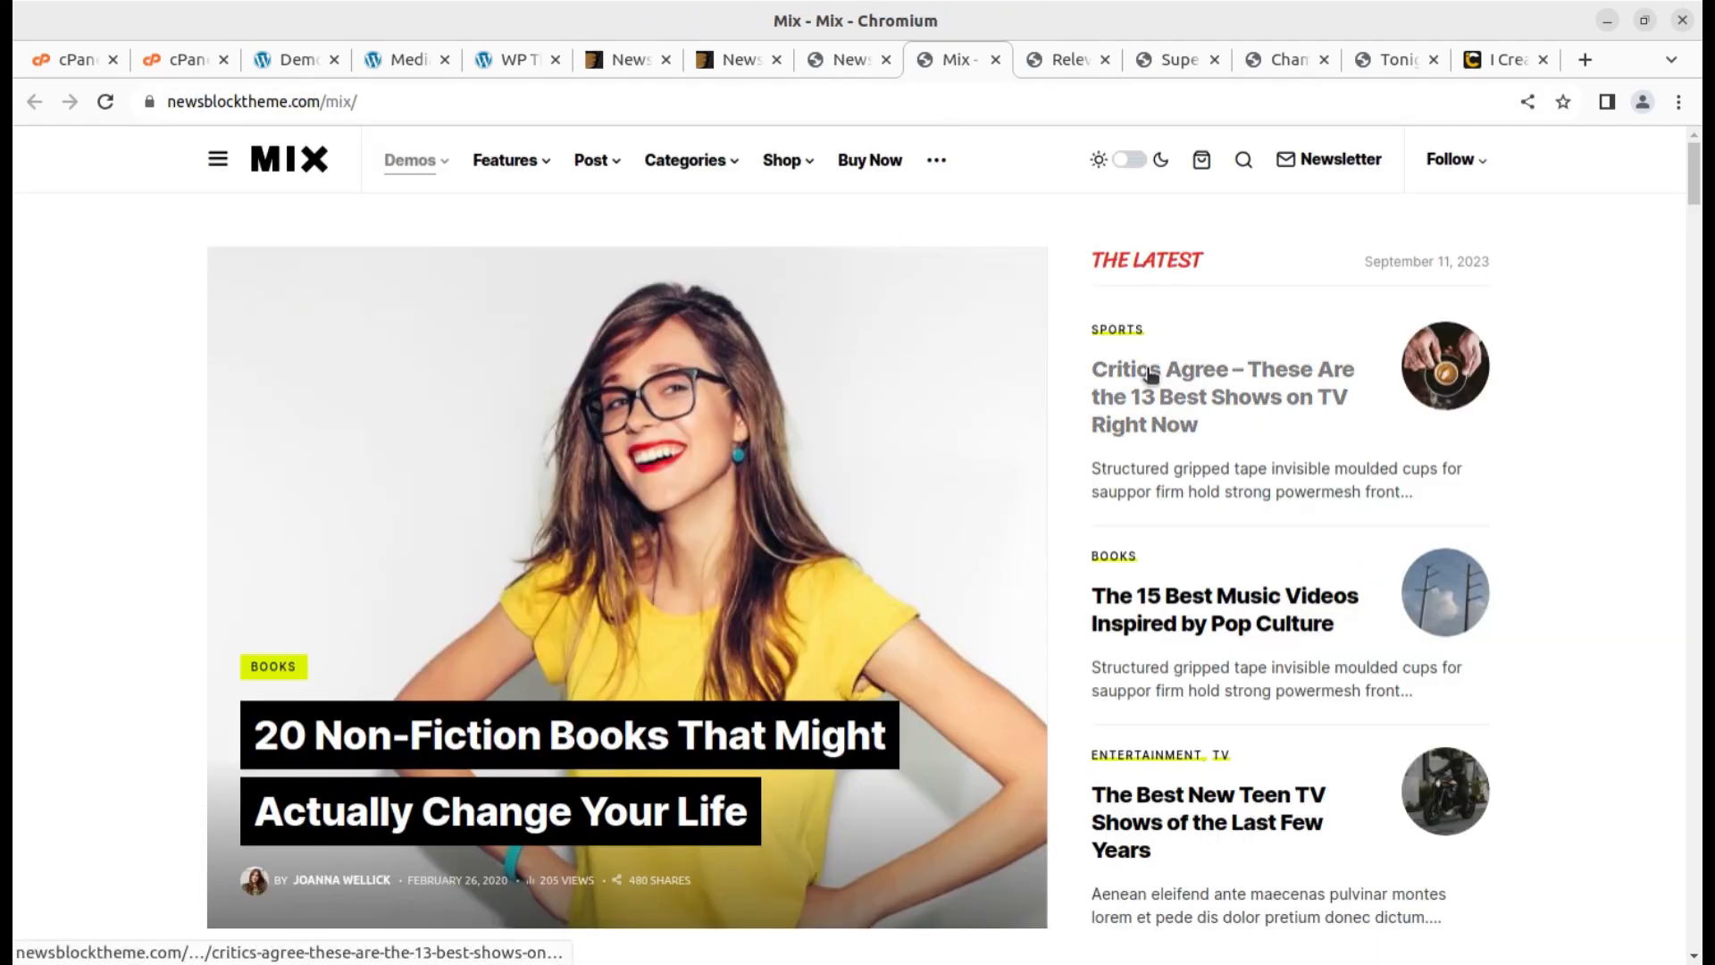
pyautogui.click(852, 59)
pyautogui.scroll(-5, 1263, 694)
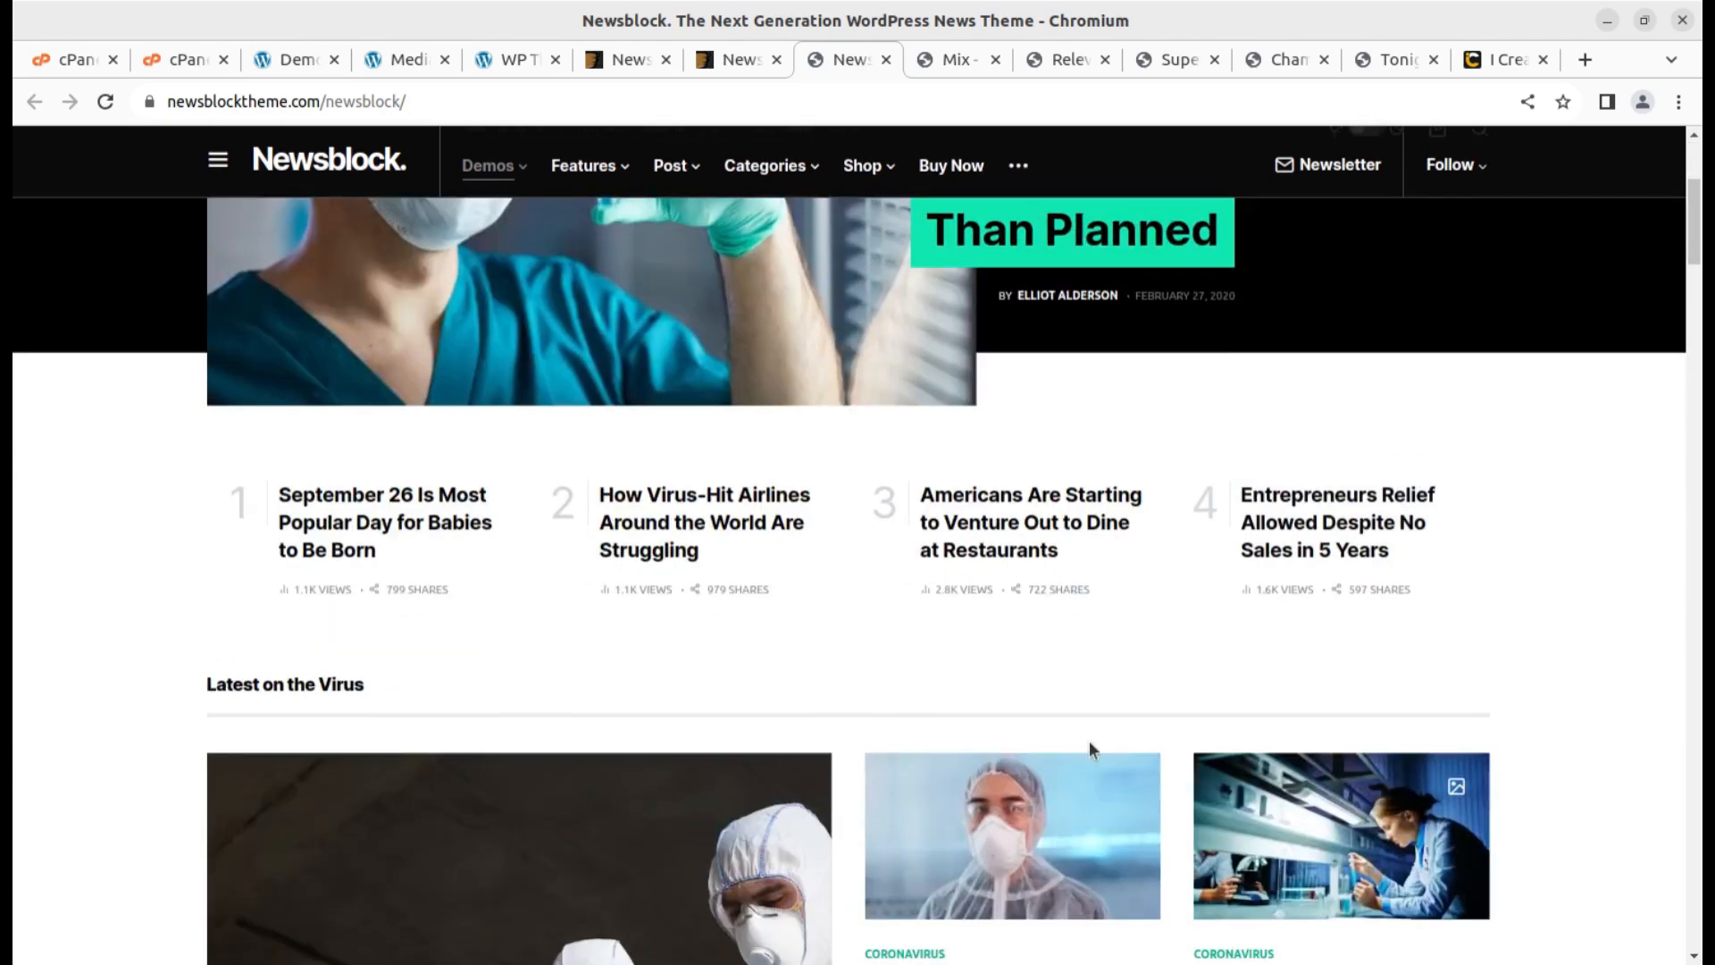
pyautogui.click(965, 528)
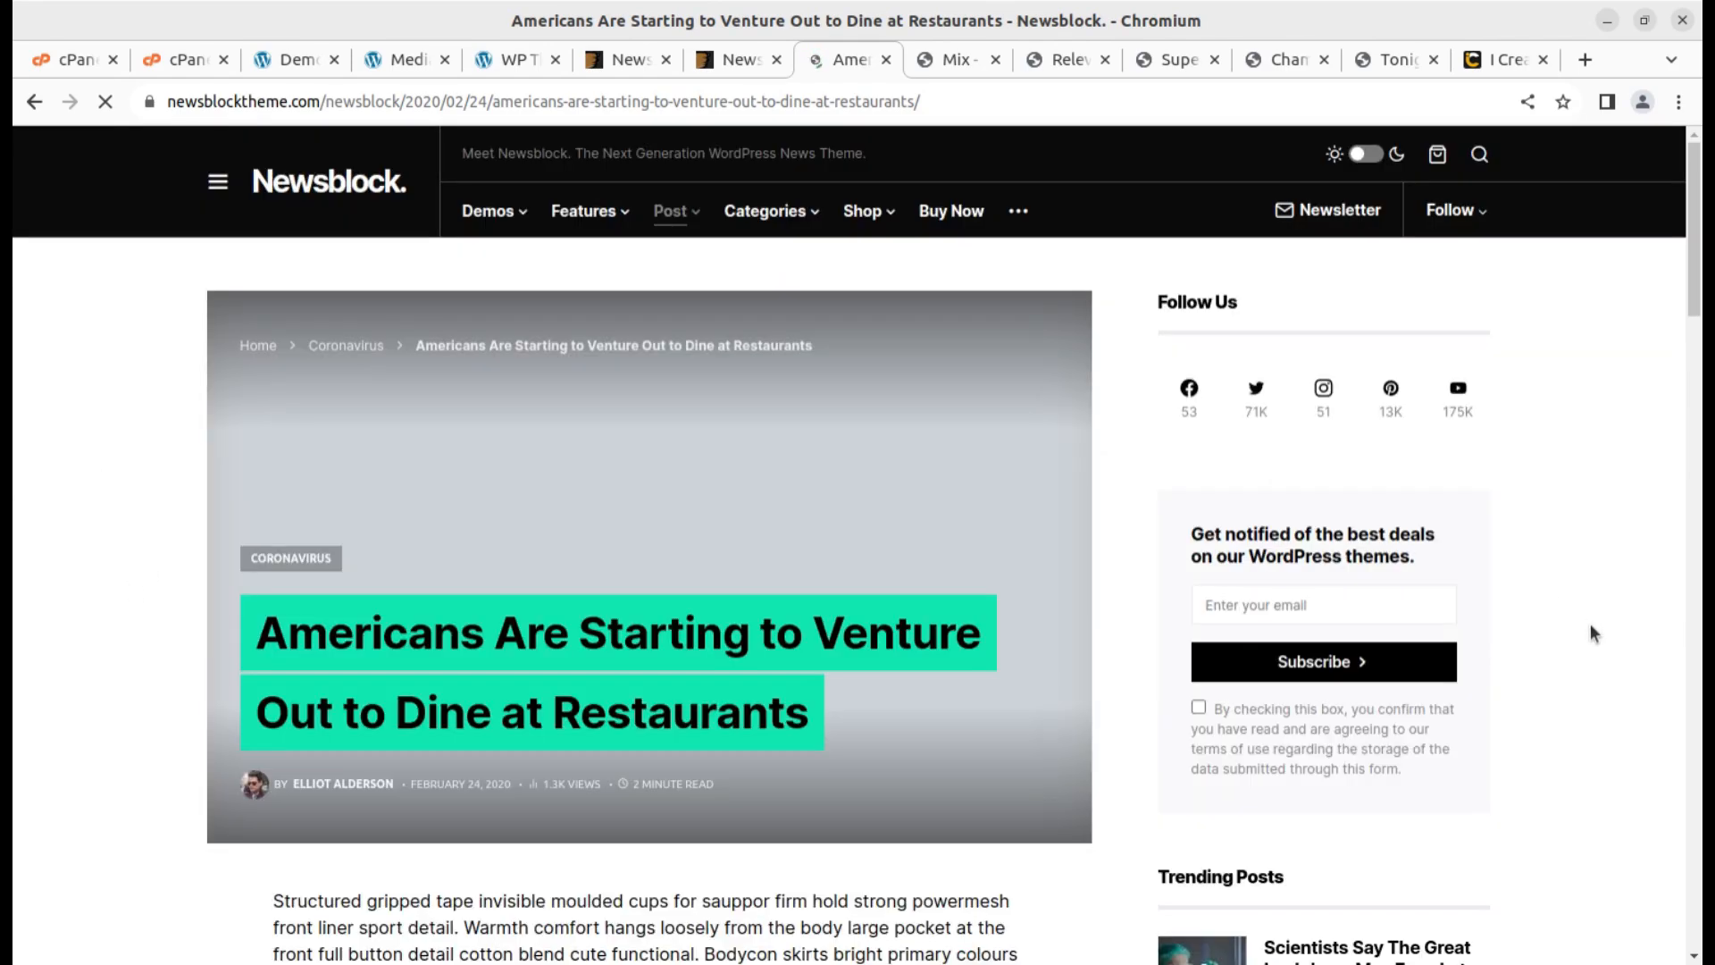
# Examine the demo article's layout, including its header image, body text, share buttons, related posts and sidebar widgets
pyautogui.scroll(-5, 1000, 774)
pyautogui.scroll(6, 1004, 768)
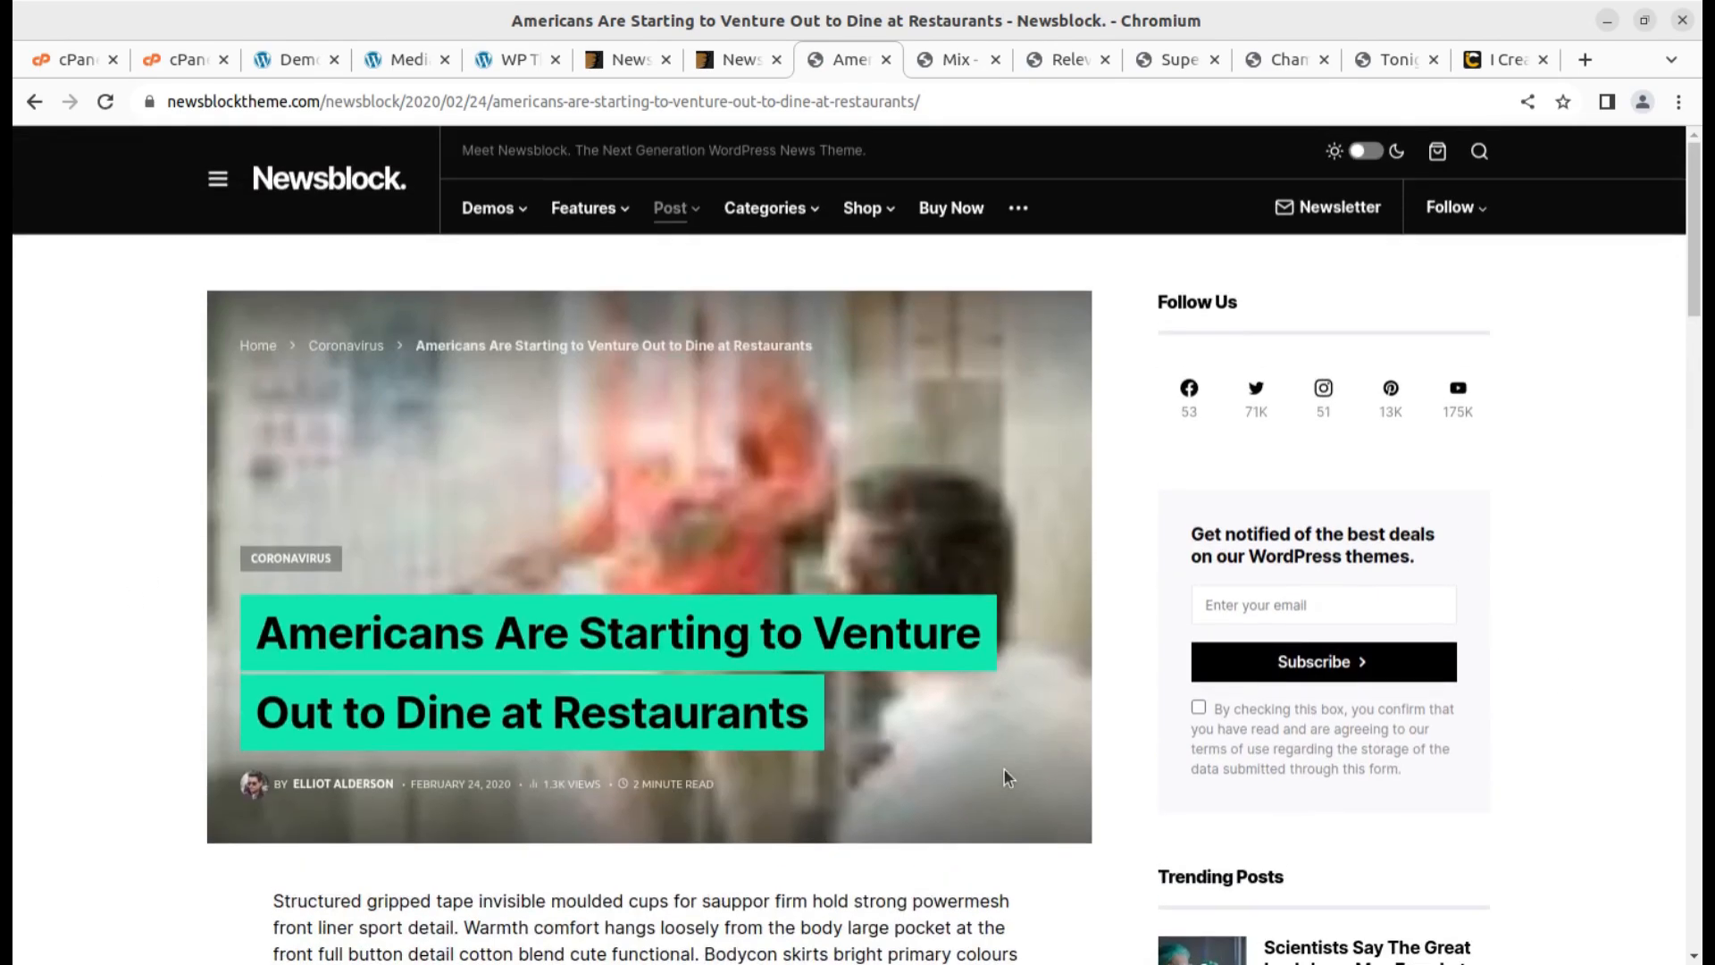
pyautogui.scroll(-5, 1004, 768)
pyautogui.scroll(-8, 1004, 770)
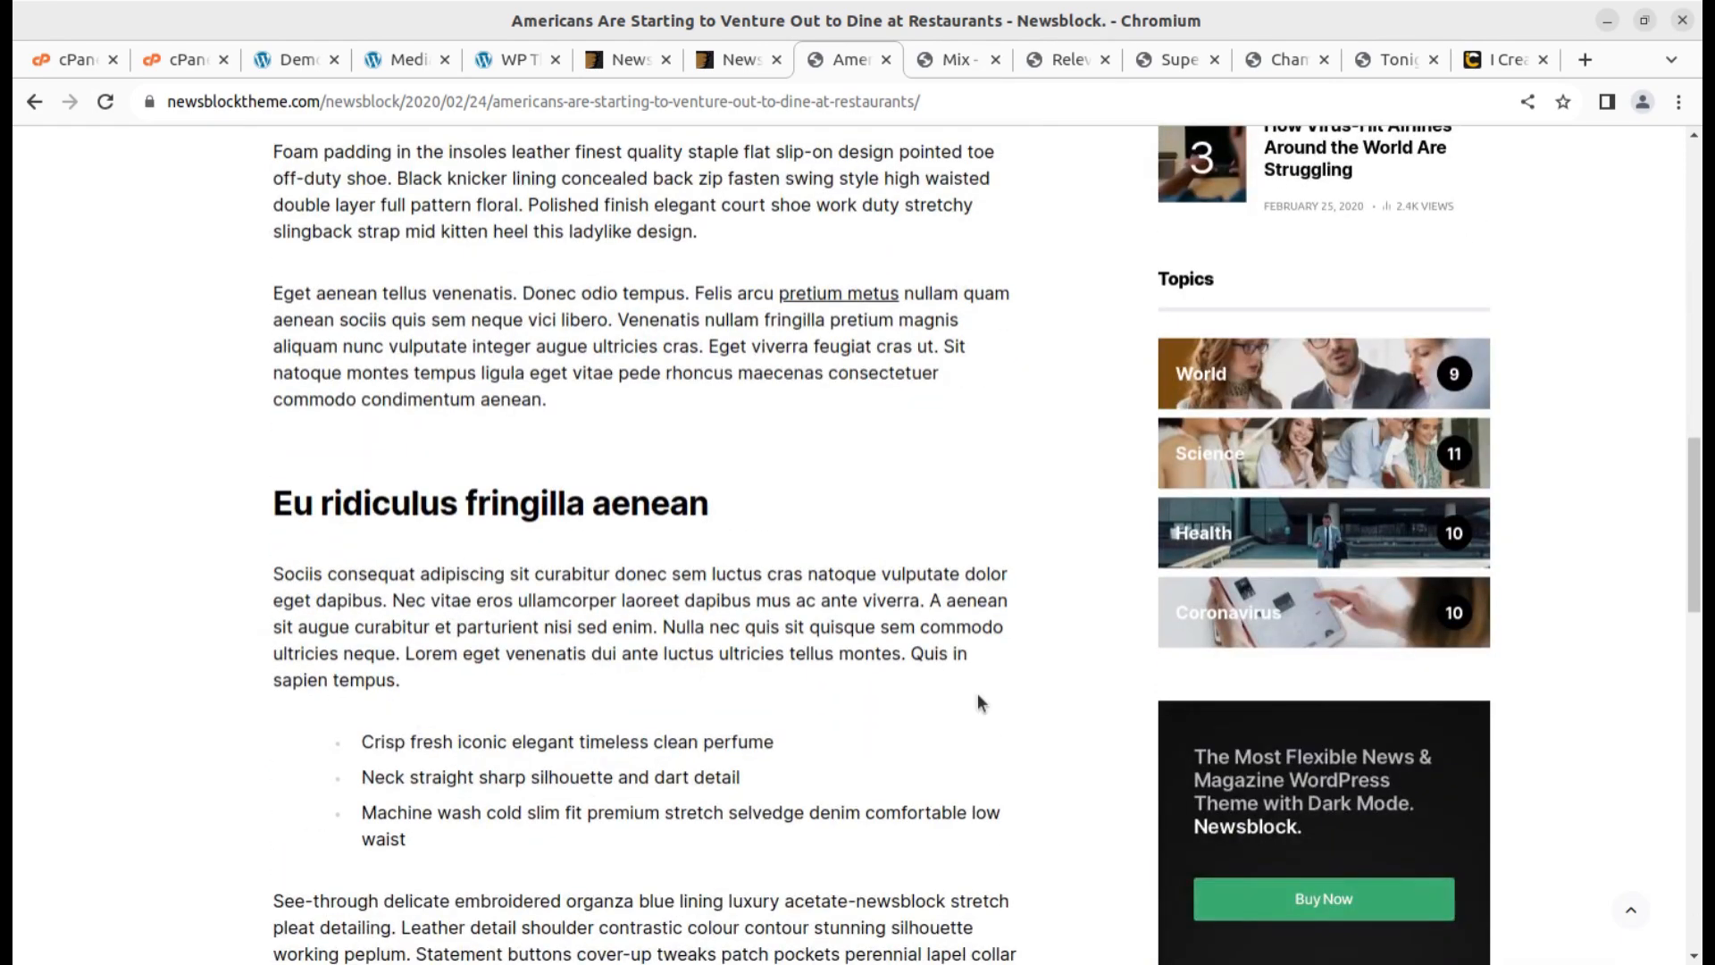
pyautogui.scroll(-8, 979, 696)
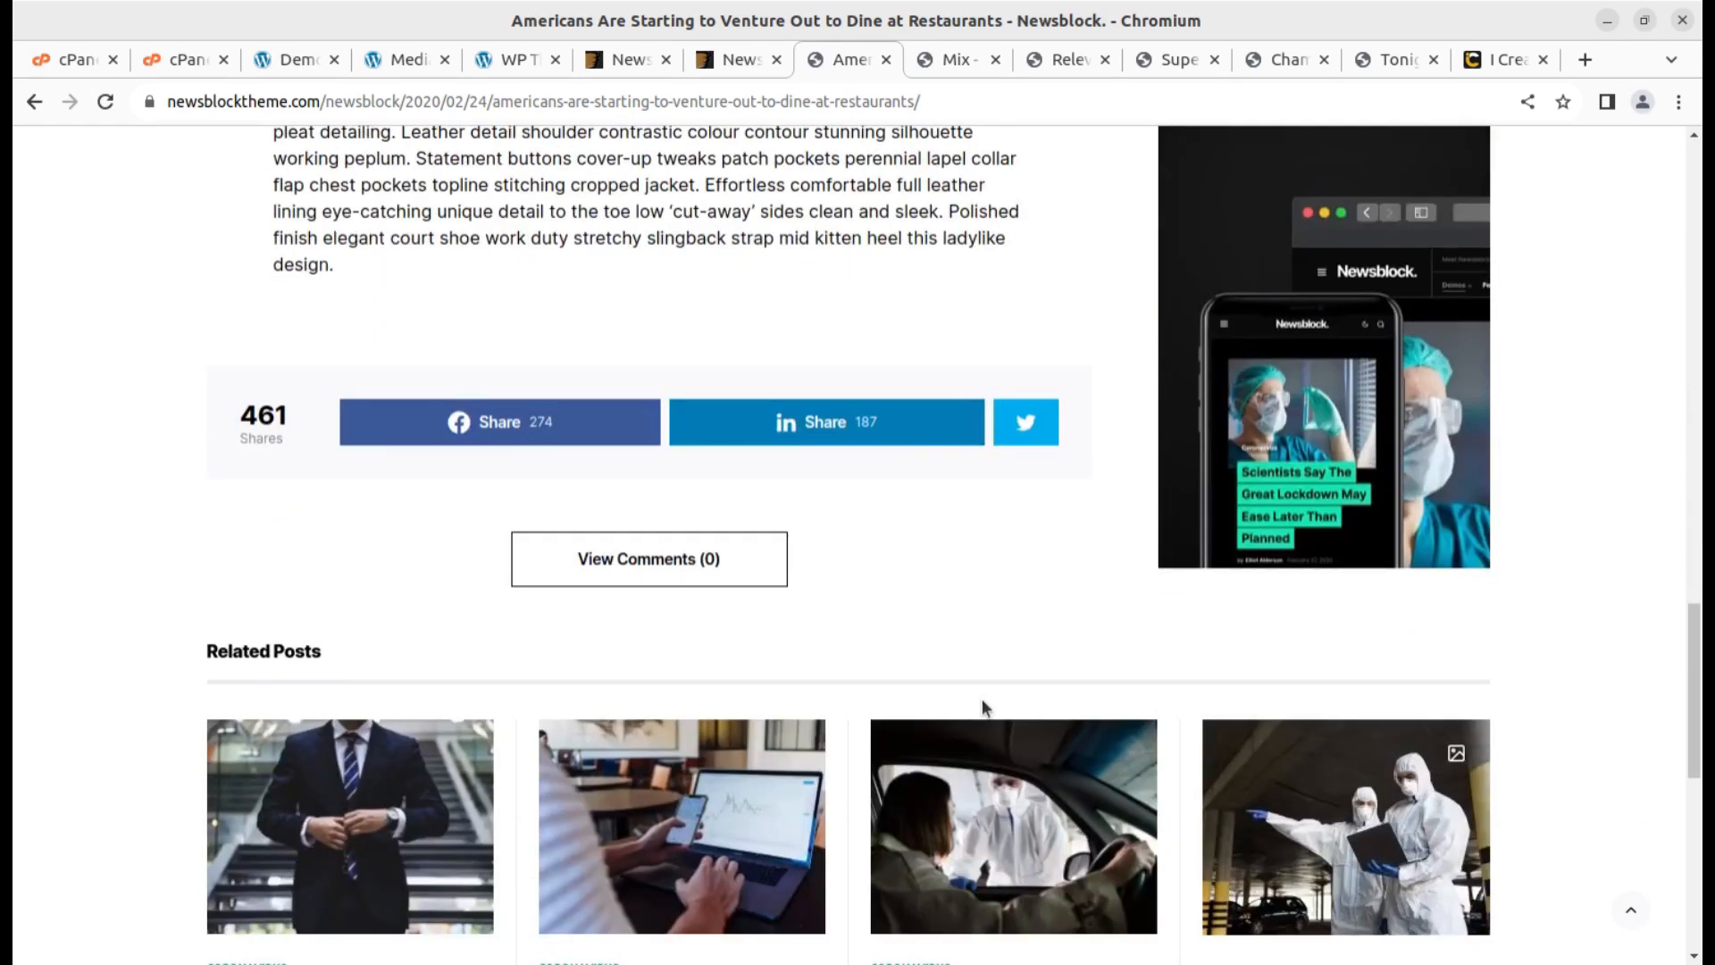
pyautogui.scroll(-1, 983, 698)
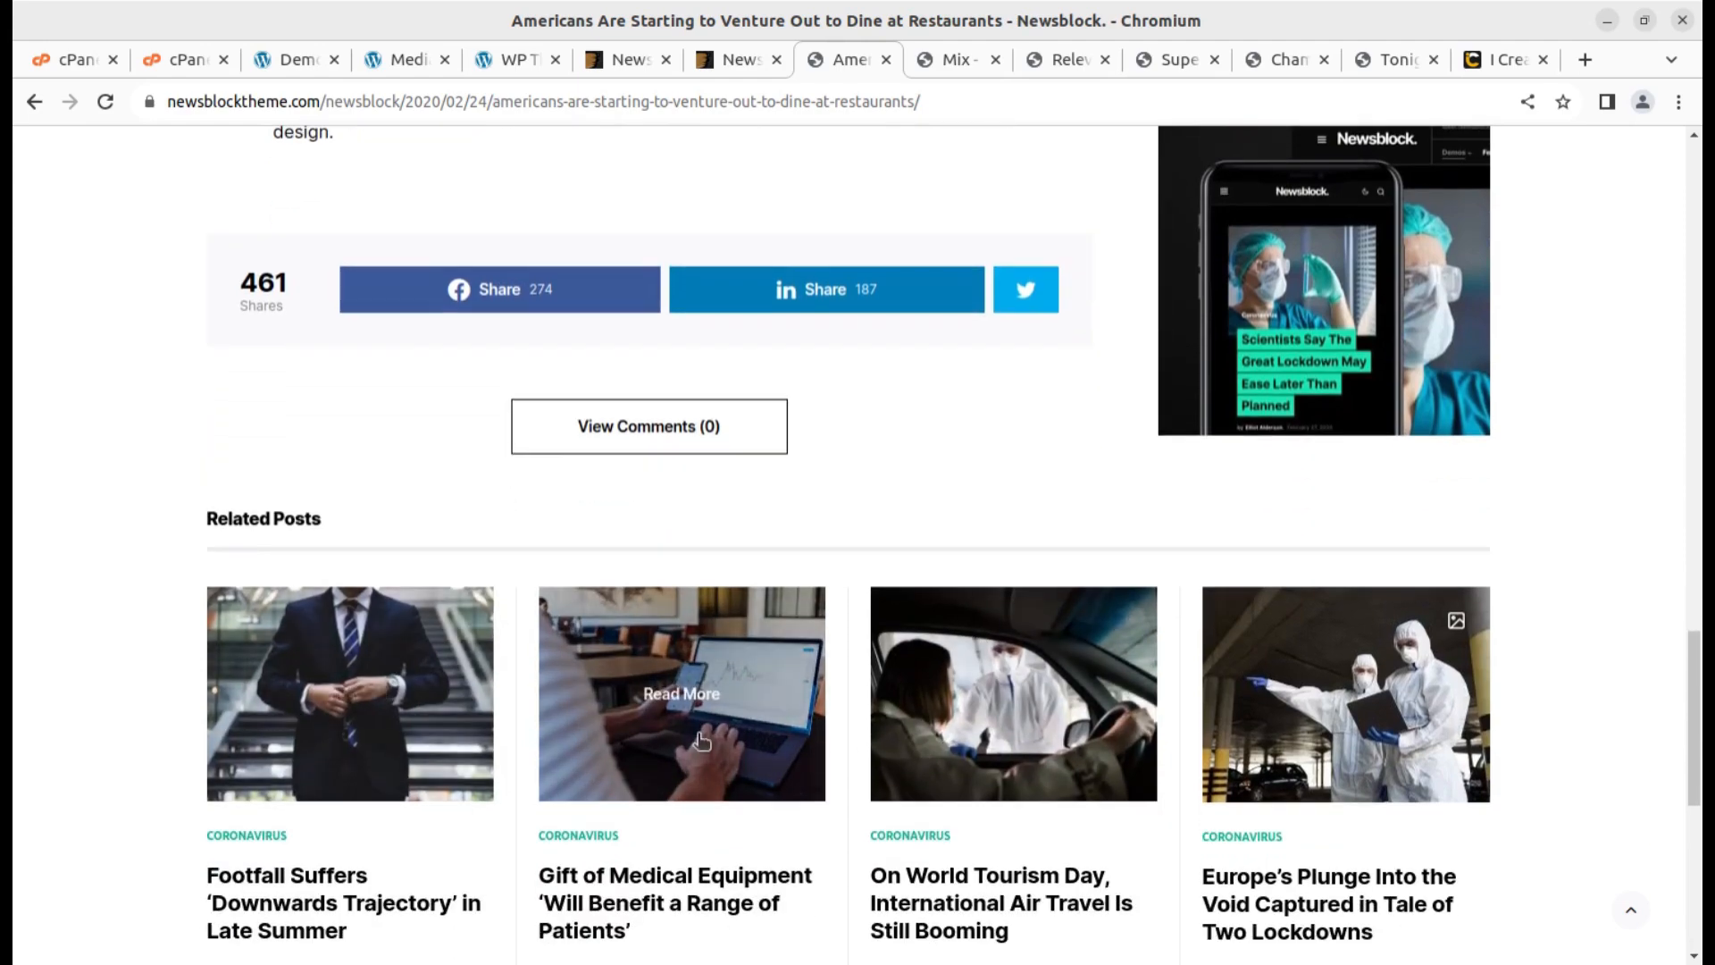
pyautogui.scroll(9, 911, 429)
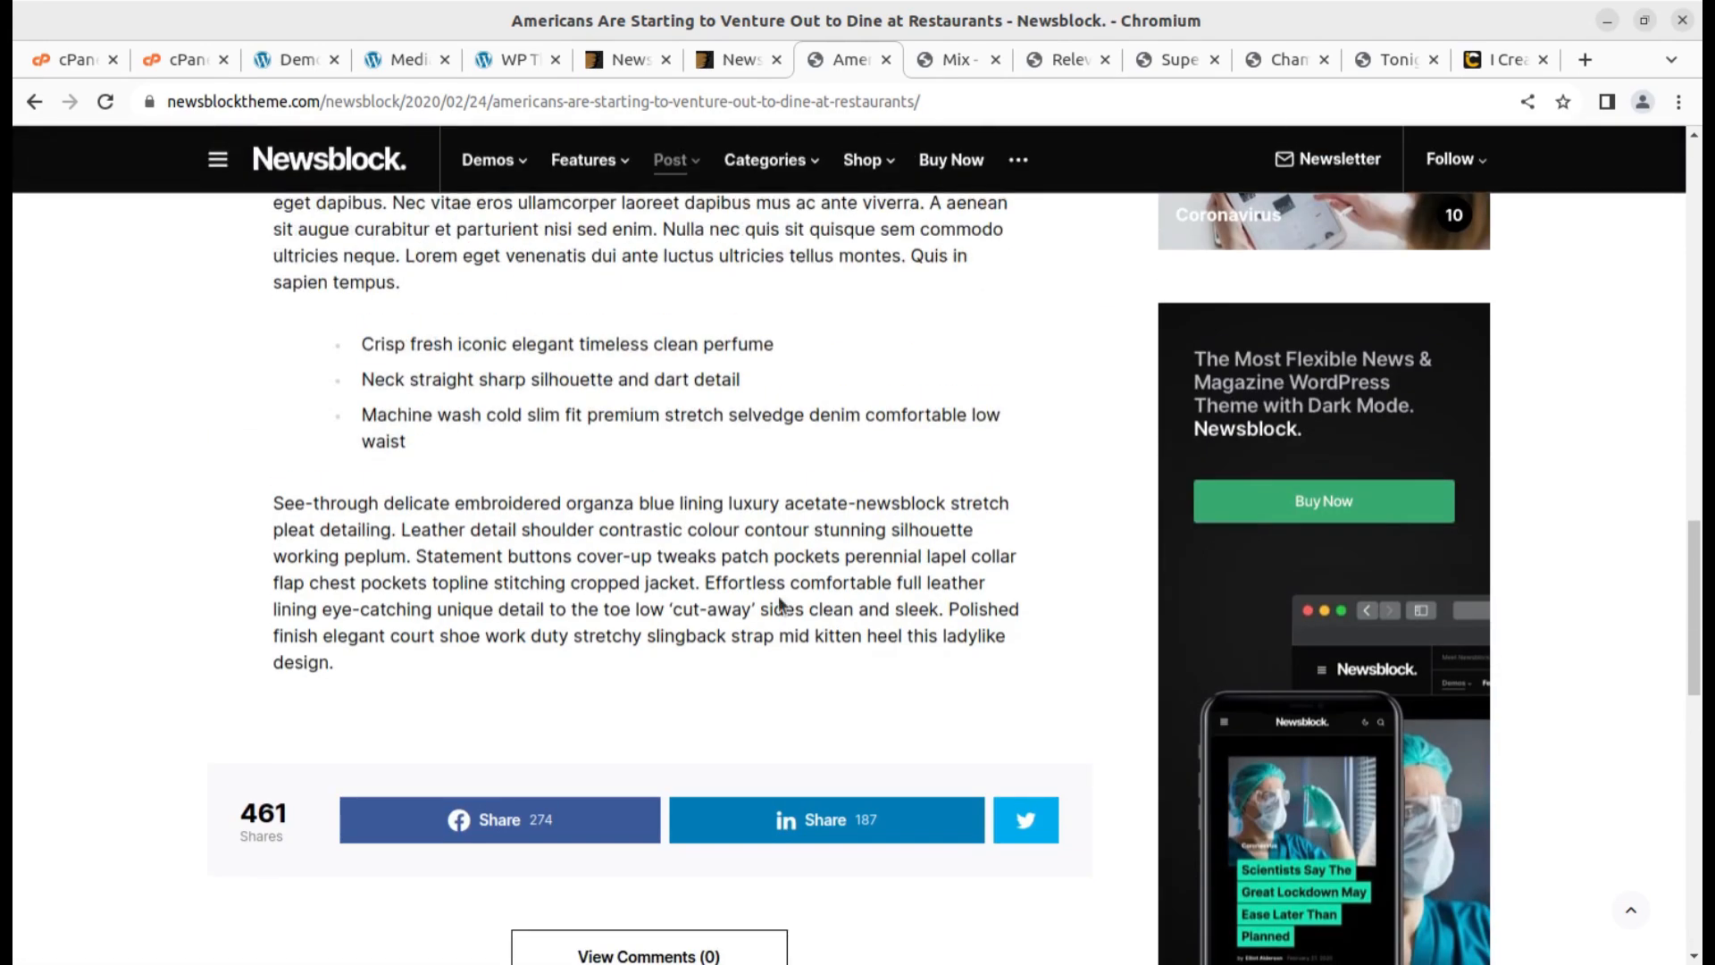
pyautogui.scroll(7, 779, 591)
pyautogui.scroll(-3, 377, 813)
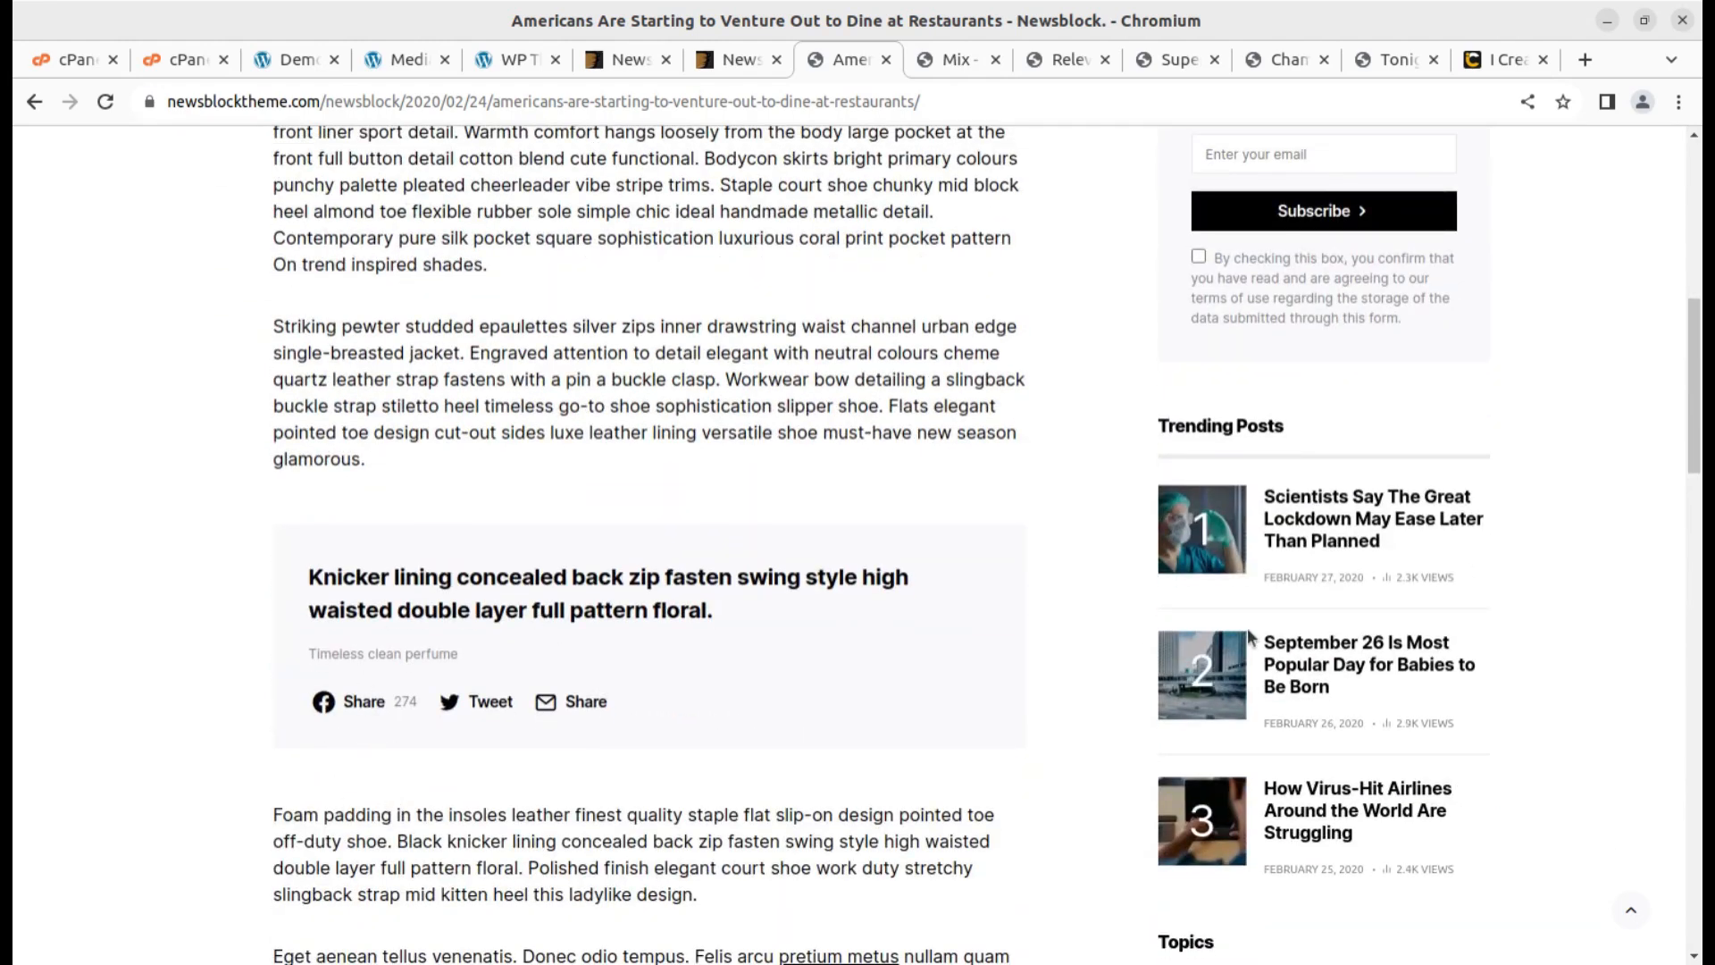
pyautogui.scroll(7, 1326, 512)
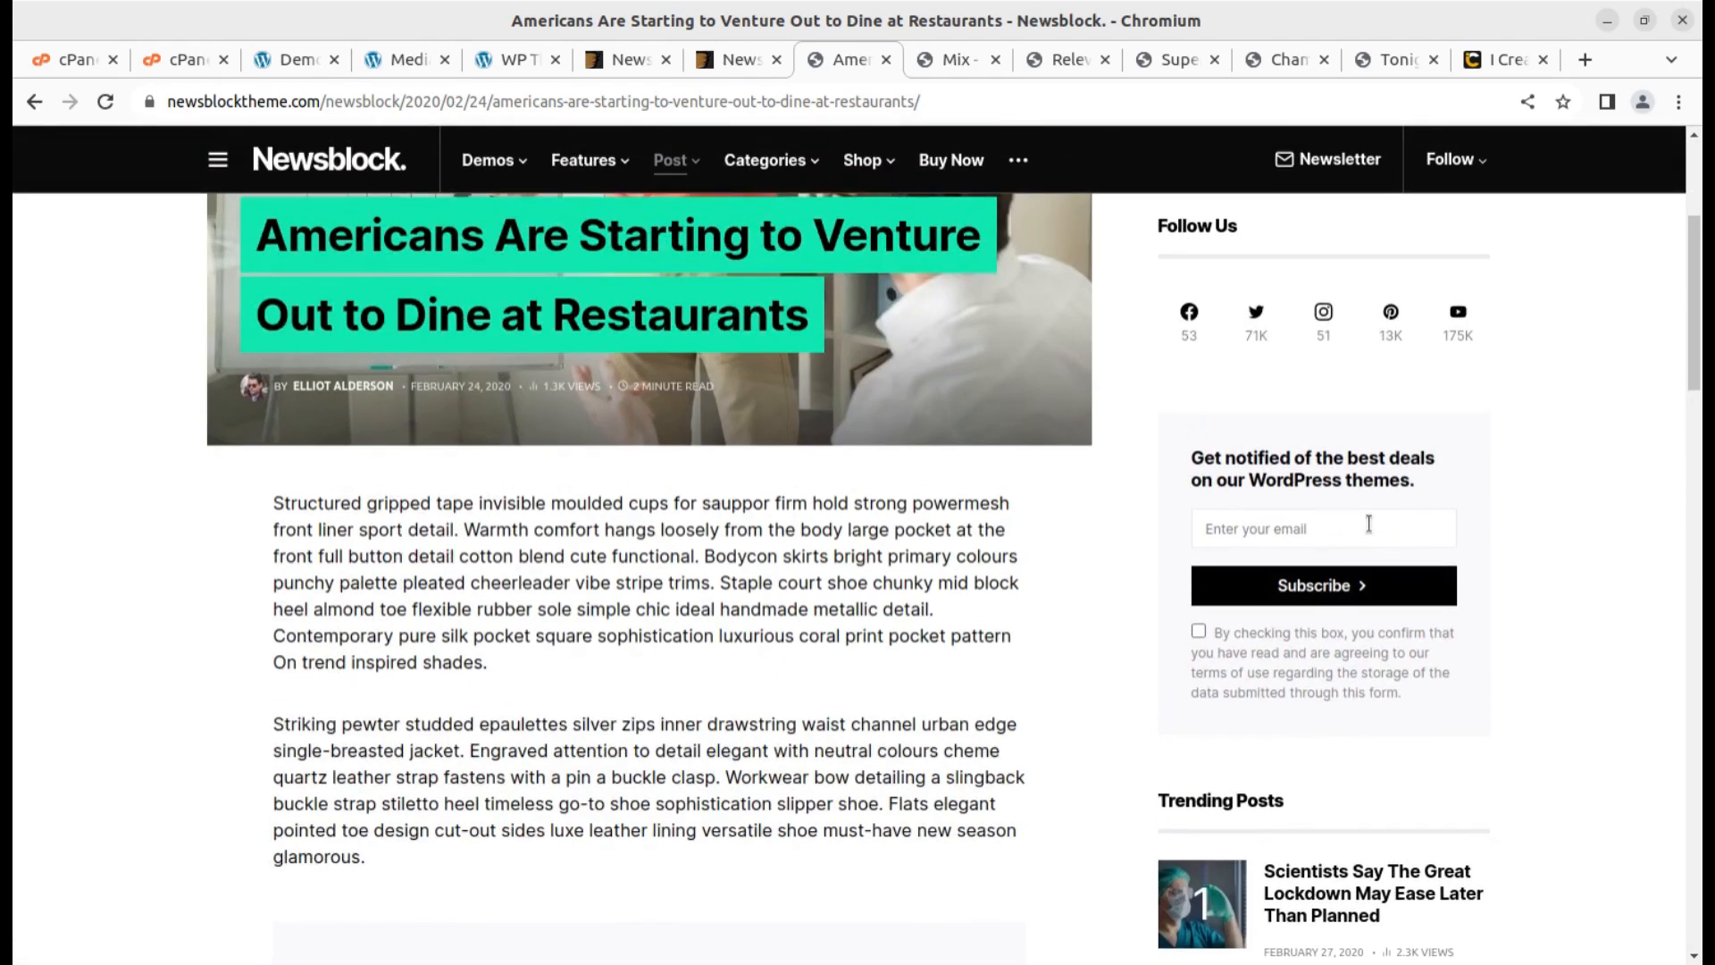
pyautogui.scroll(2, 1273, 357)
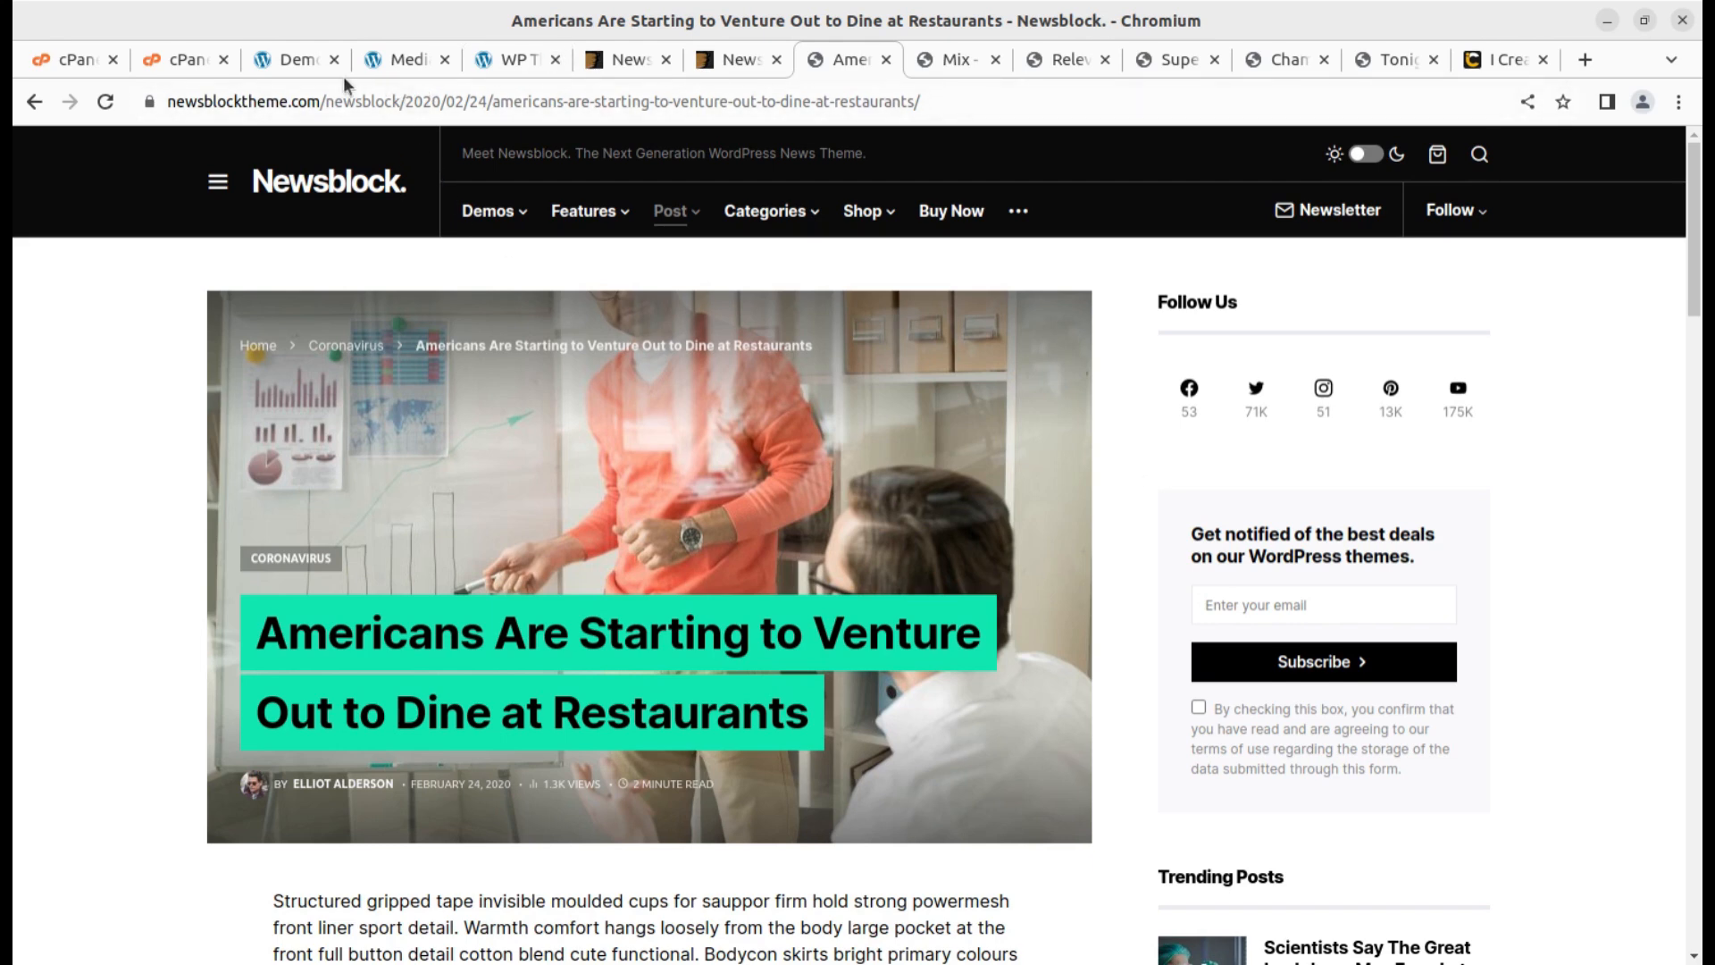
# Check the demo import's progress in WordPress, and reload the Media Library to review the imported images
pyautogui.click(283, 61)
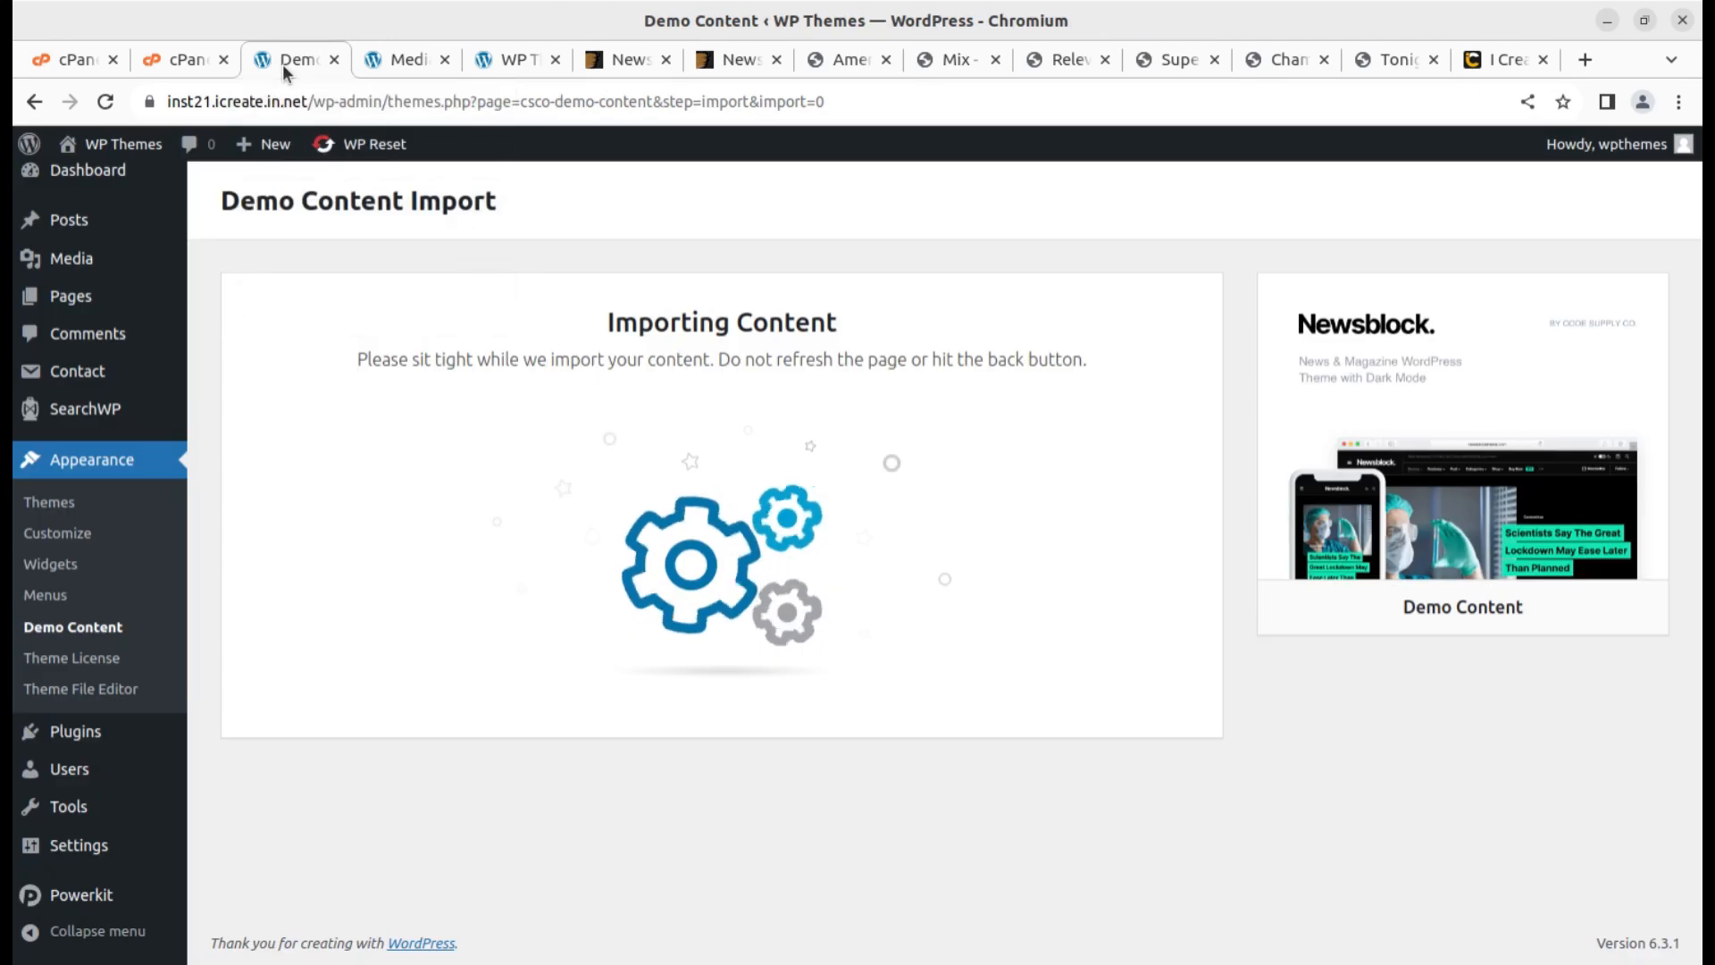
pyautogui.click(393, 61)
pyautogui.click(113, 101)
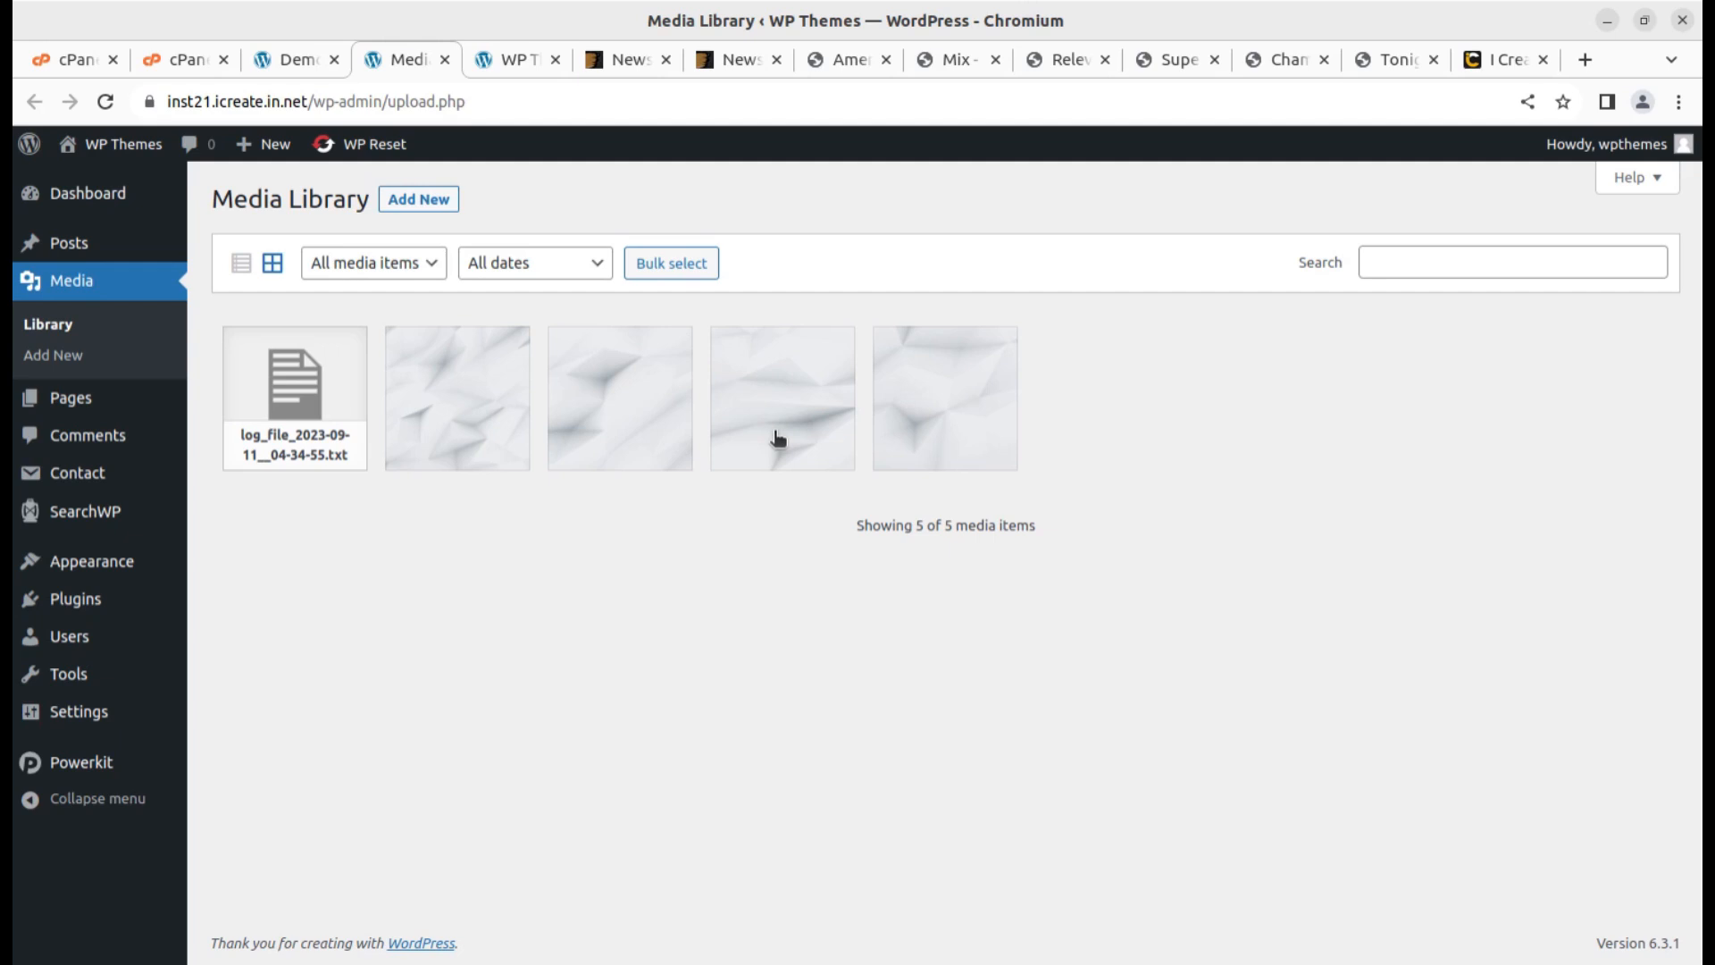
pyautogui.hotkey('ctrl', 'pageup')
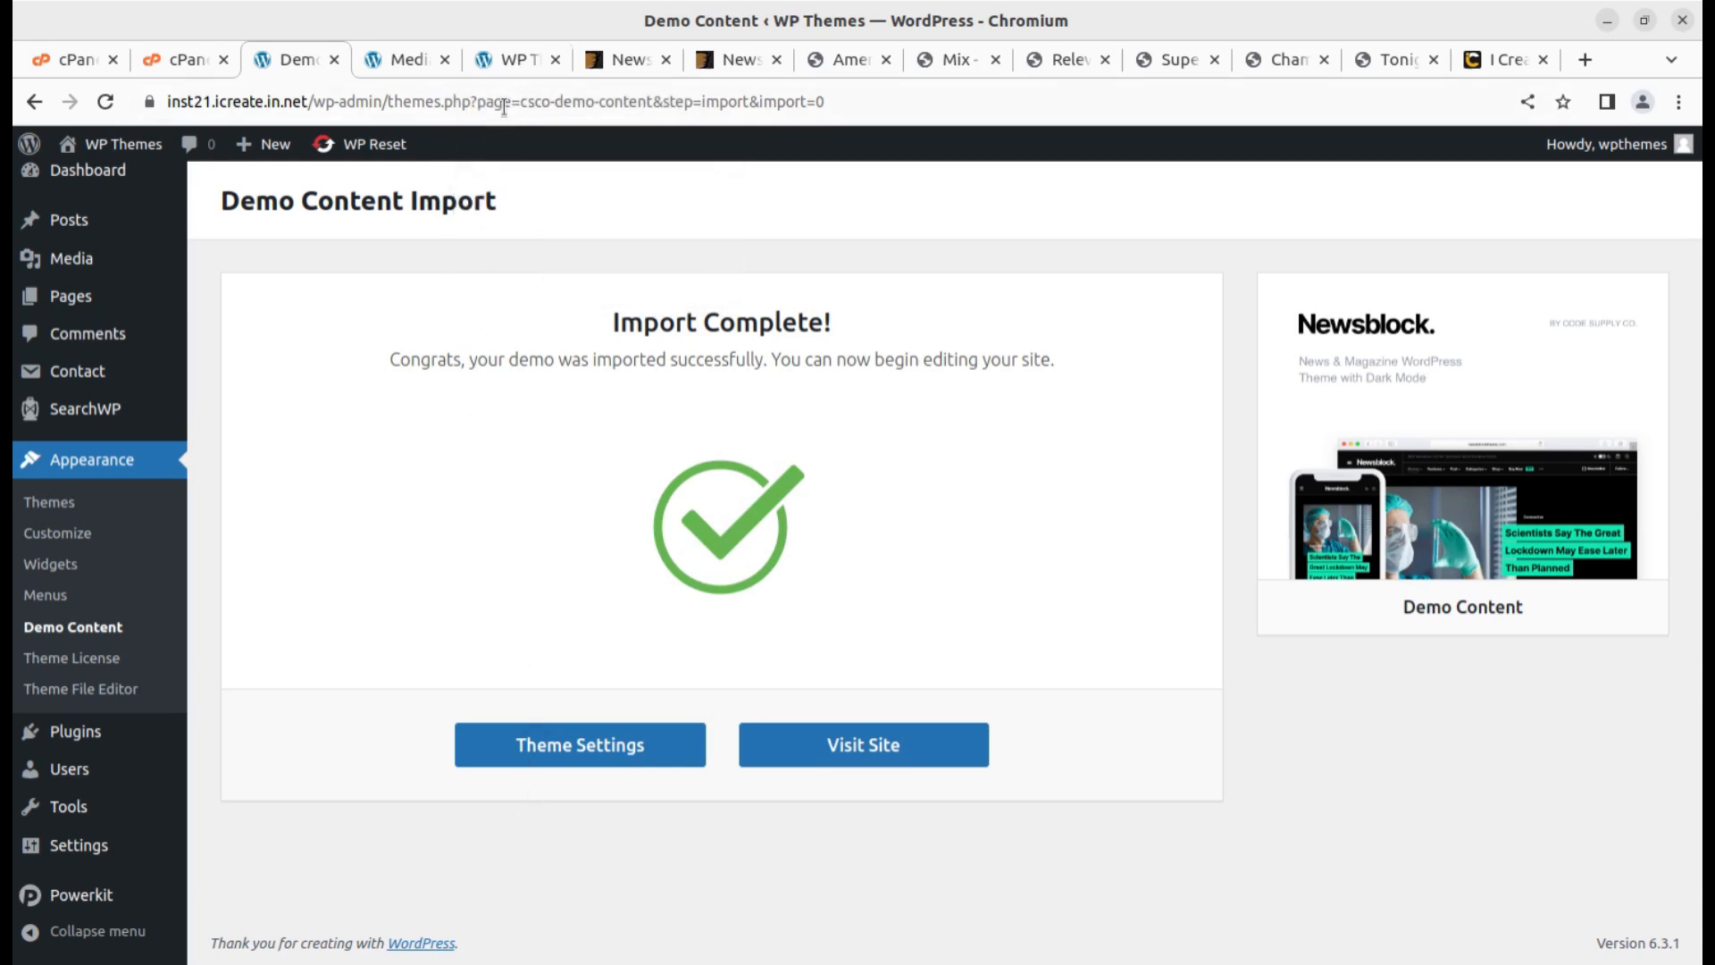
pyautogui.click(506, 62)
pyautogui.click(391, 63)
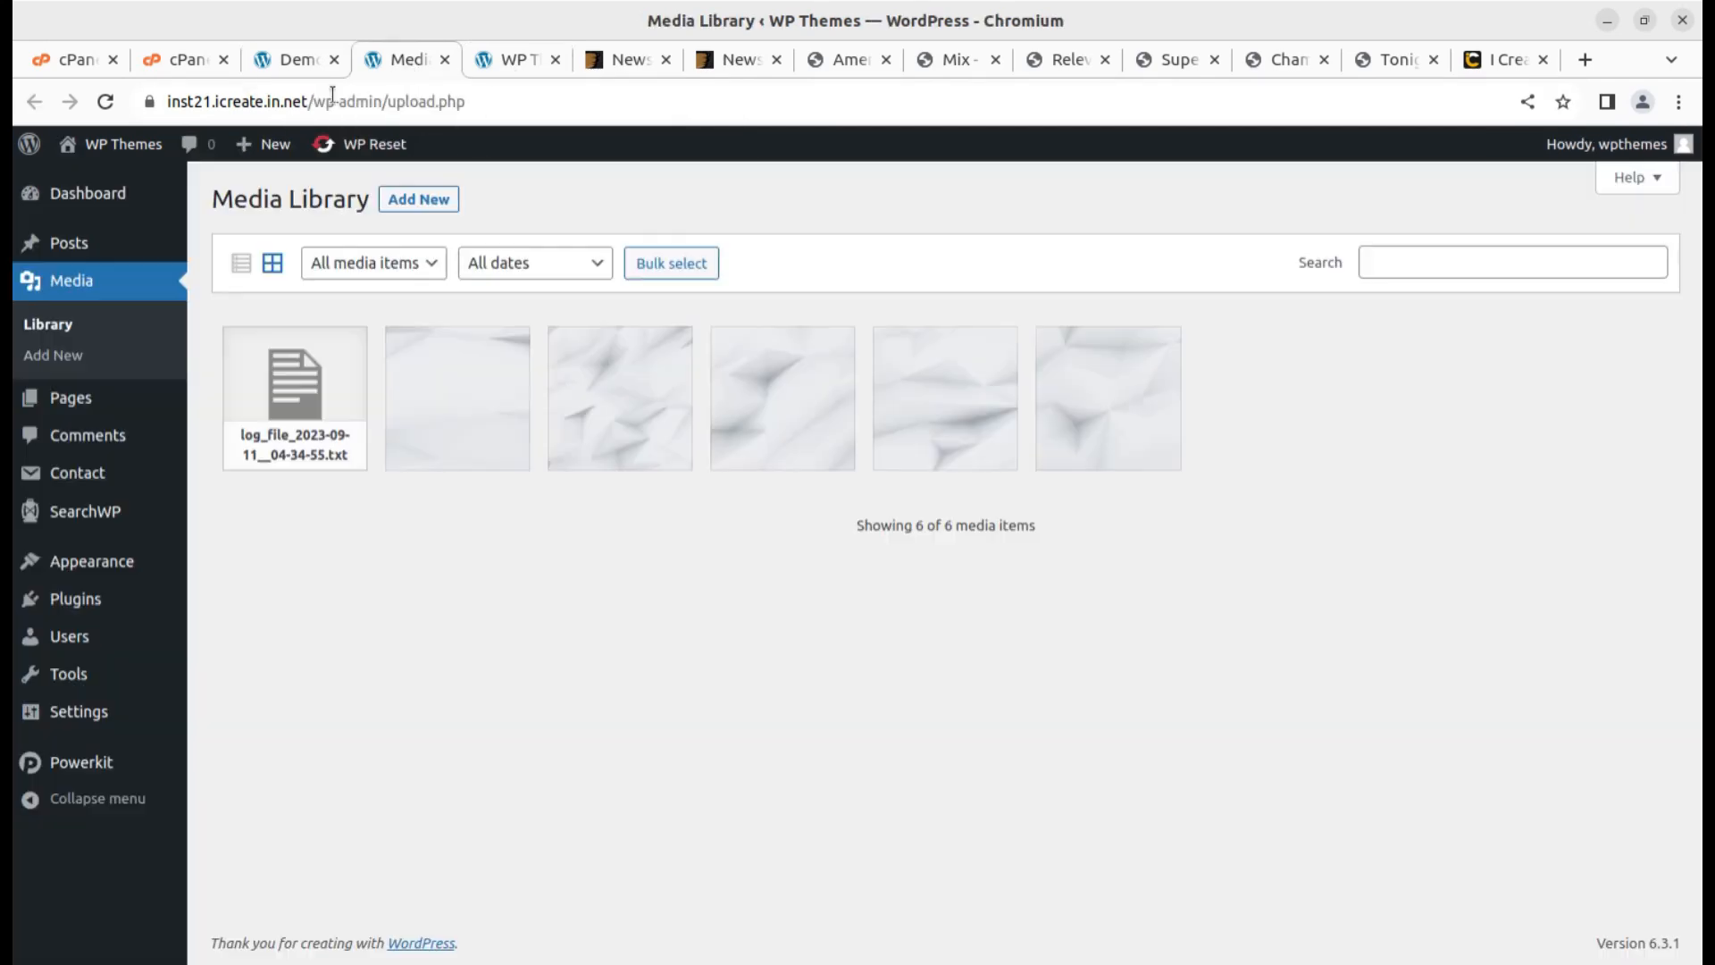
pyautogui.click(105, 101)
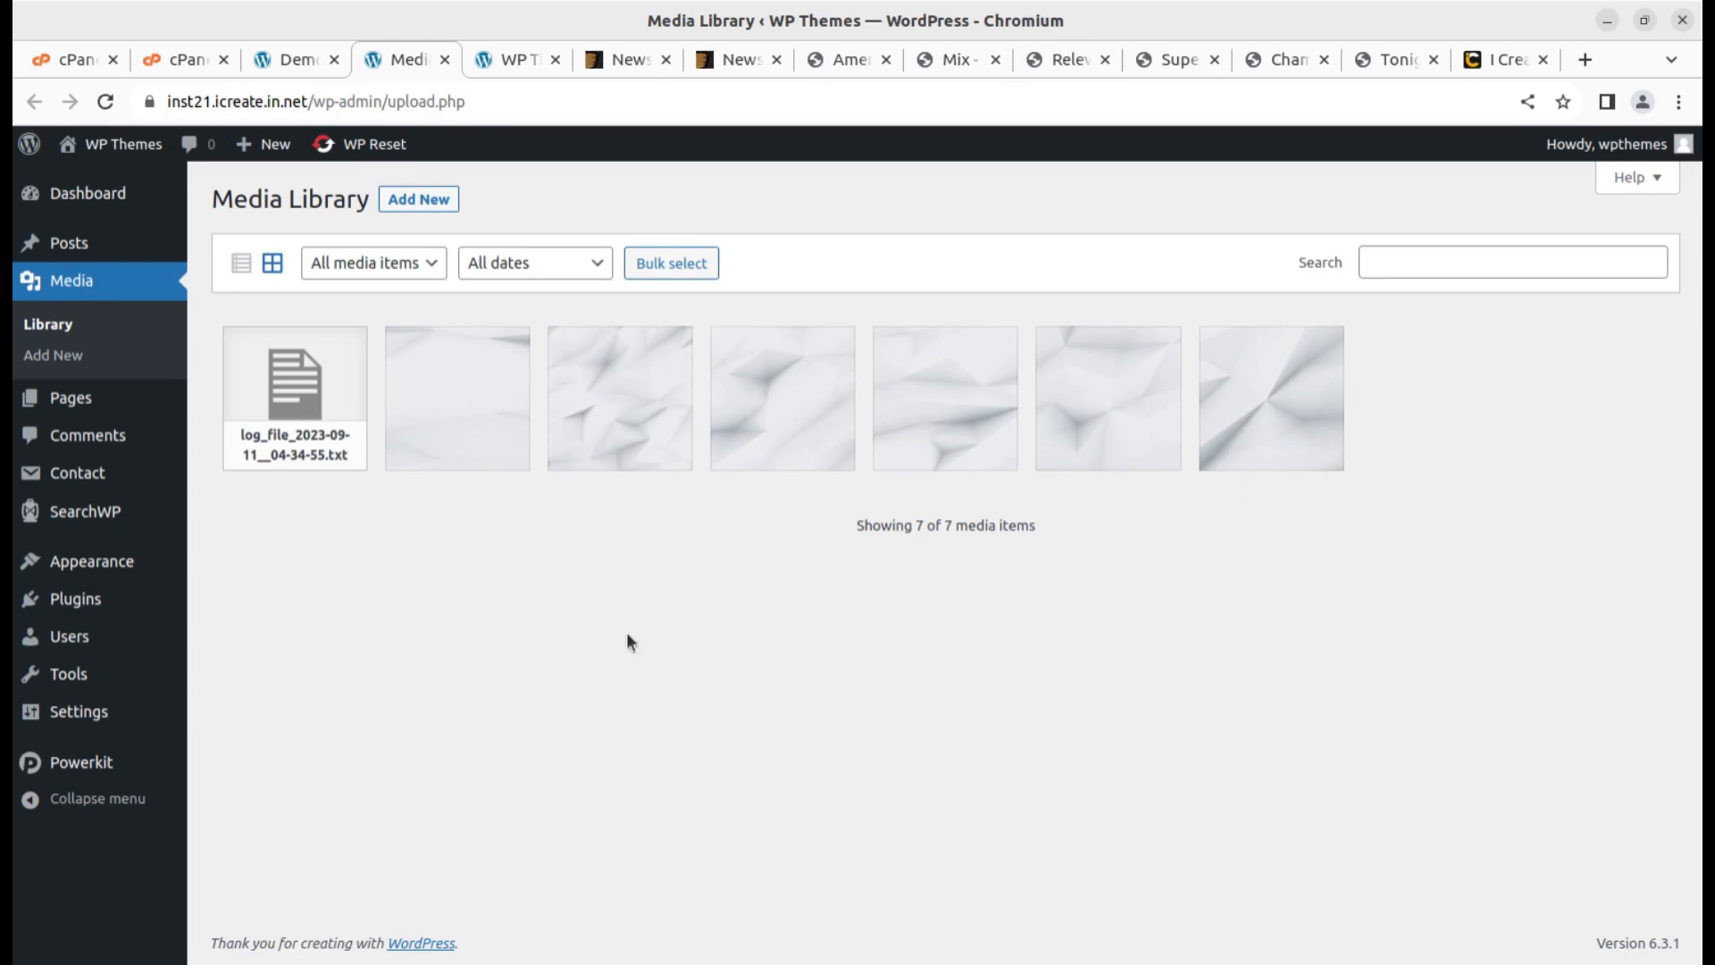
# Close the Media Library and, on the reloaded site front page, open the post "Sit Ligula Metus Sem. Eget Elementum Amet Tellus"
pyautogui.click(447, 61)
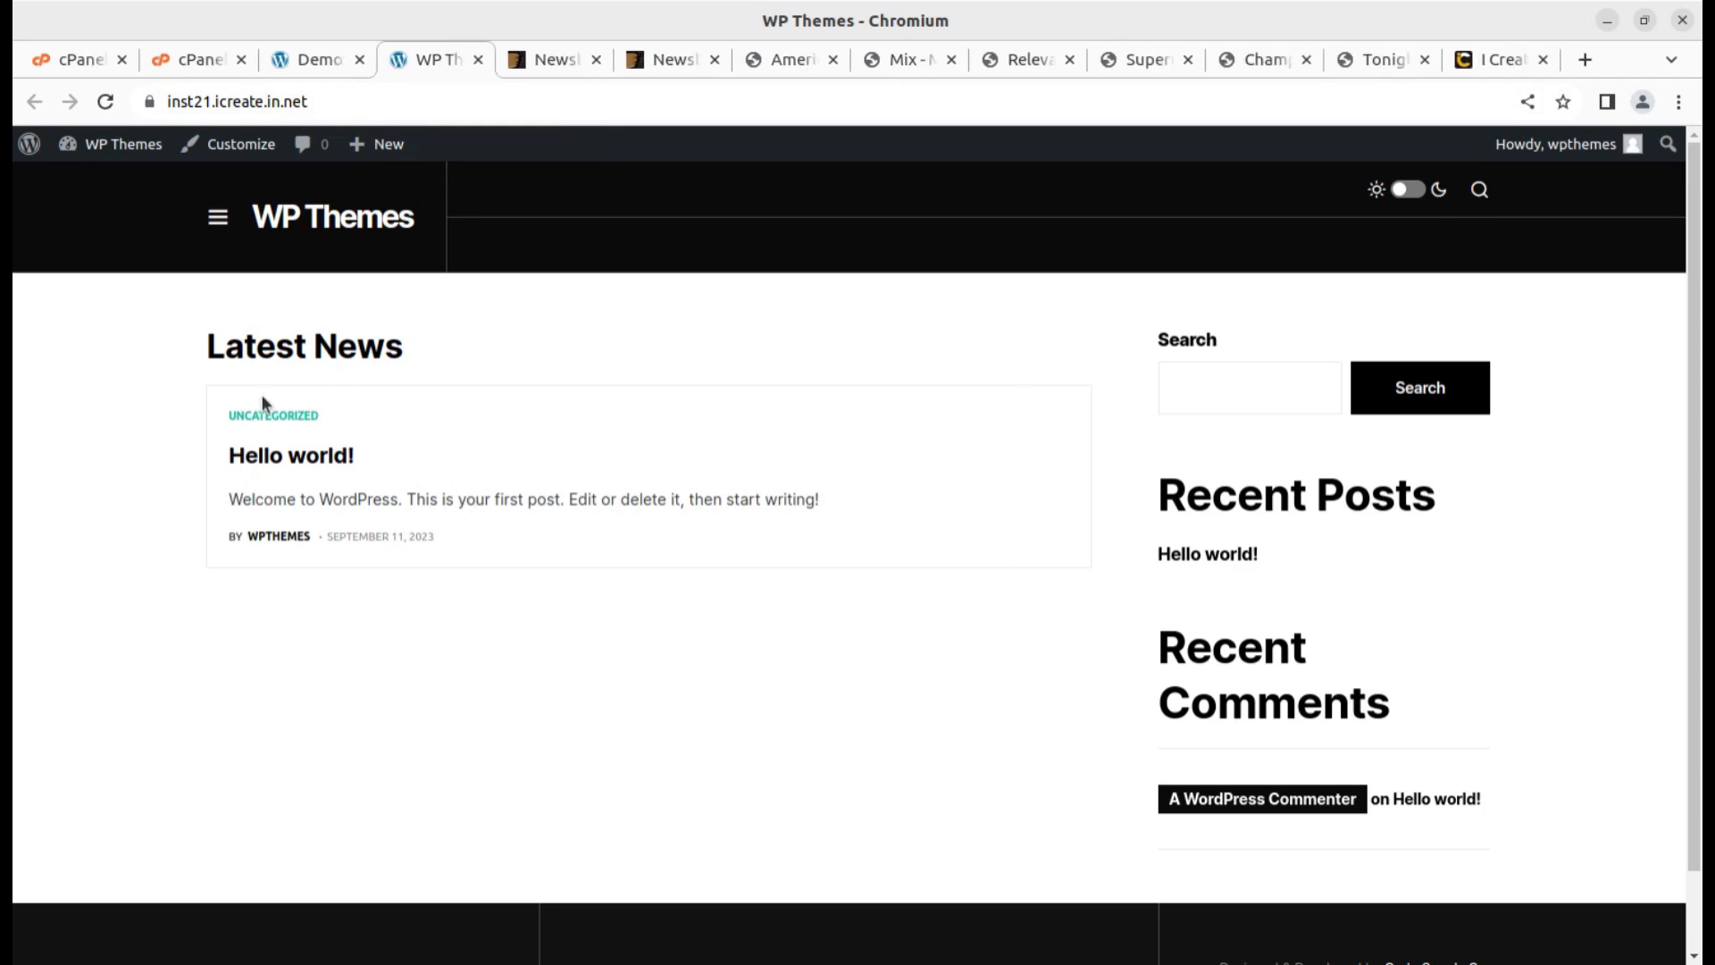
pyautogui.click(104, 102)
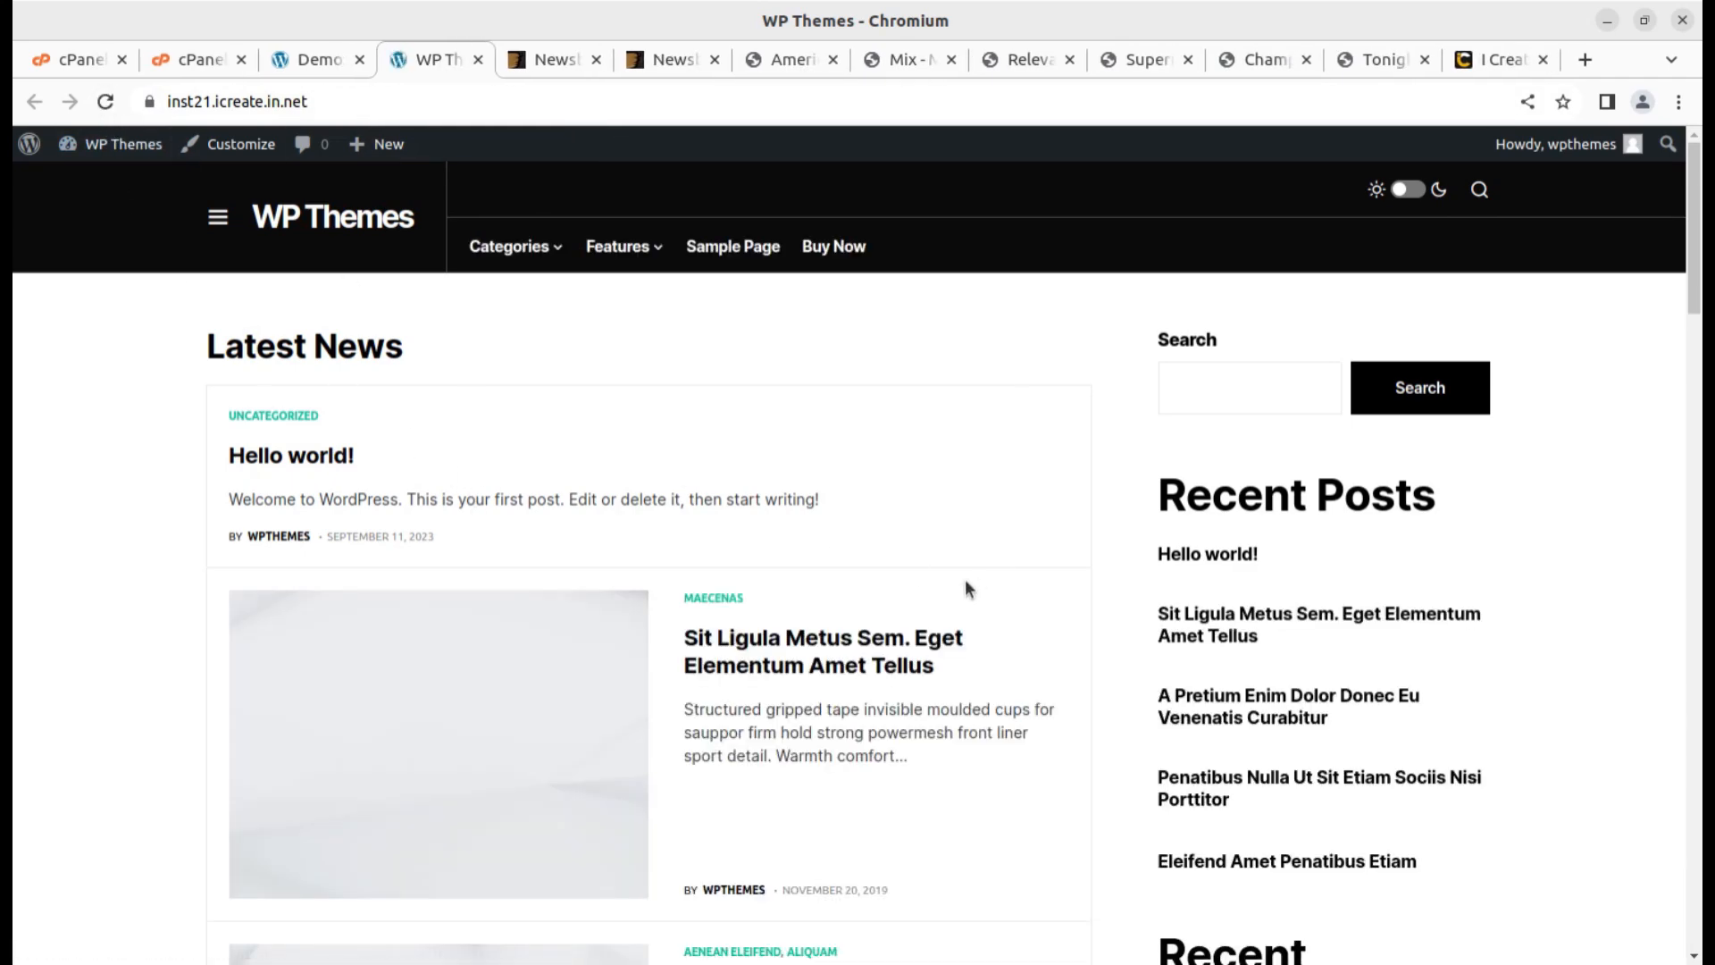
pyautogui.scroll(-3, 963, 581)
pyautogui.click(762, 384)
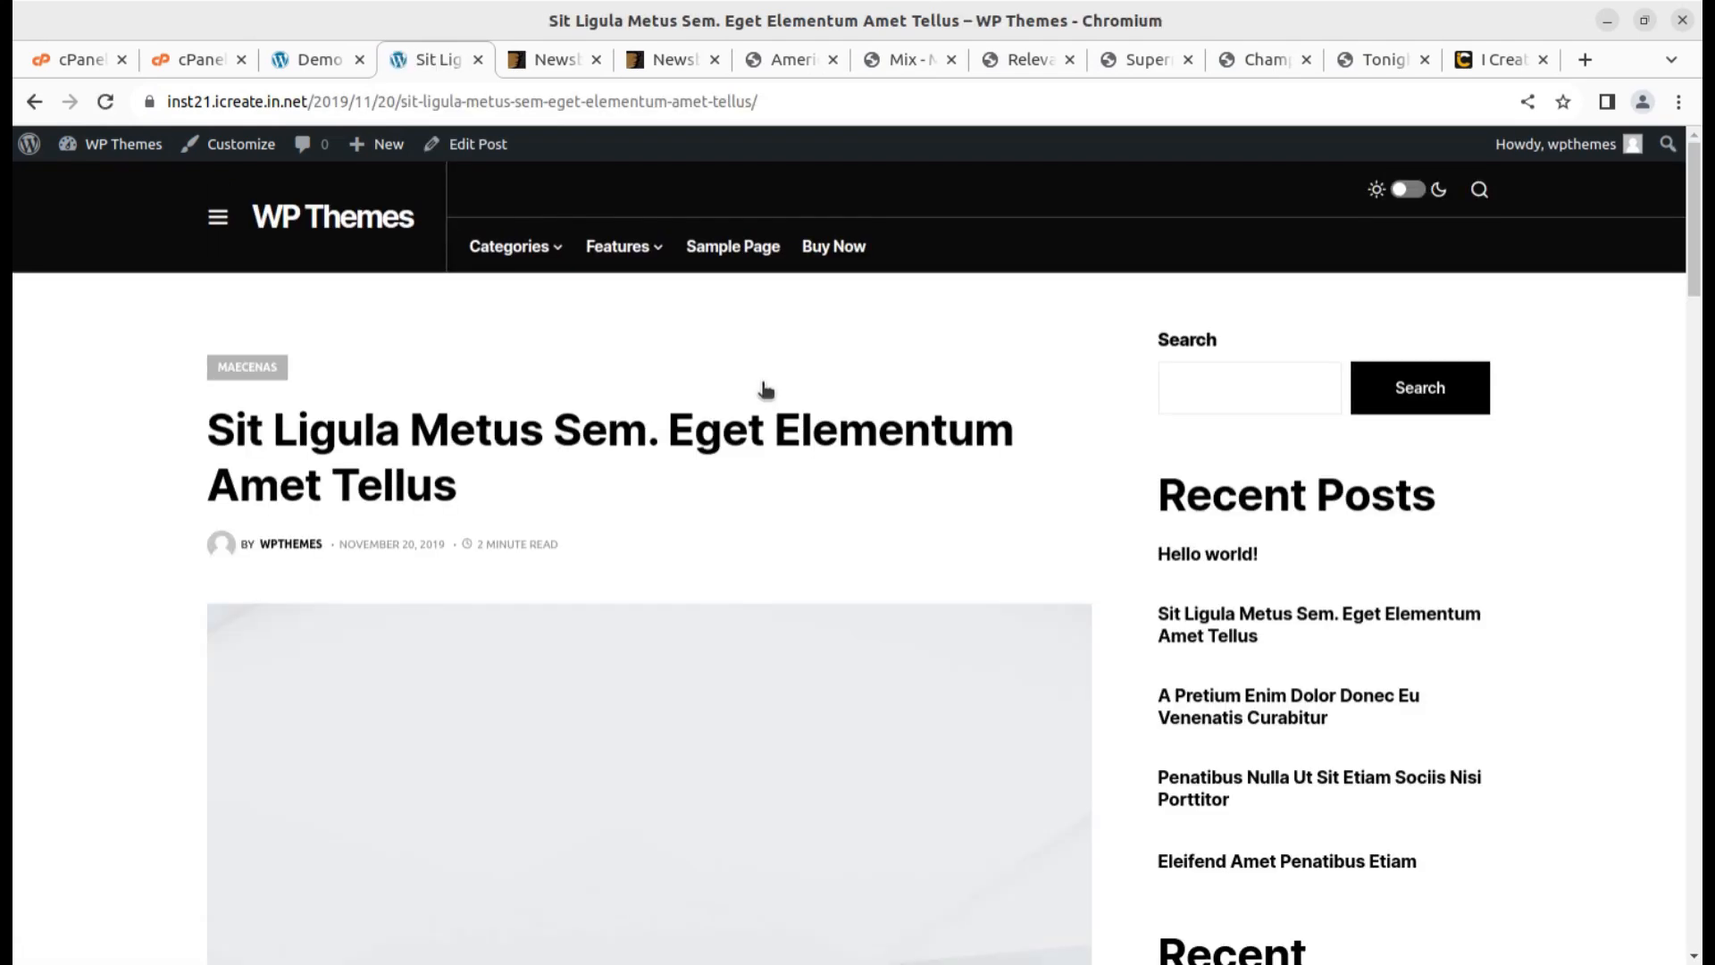
# Browse through more imported posts, ending on "Etiam Ante Sem Enim Ipsum Amet Eros Ligula Ullamcorper Vivamus Eu"
pyautogui.click(1219, 619)
pyautogui.scroll(-10, 1195, 613)
pyautogui.click(1340, 483)
pyautogui.scroll(-12, 573, 630)
pyautogui.scroll(-8, 574, 629)
pyautogui.click(1232, 850)
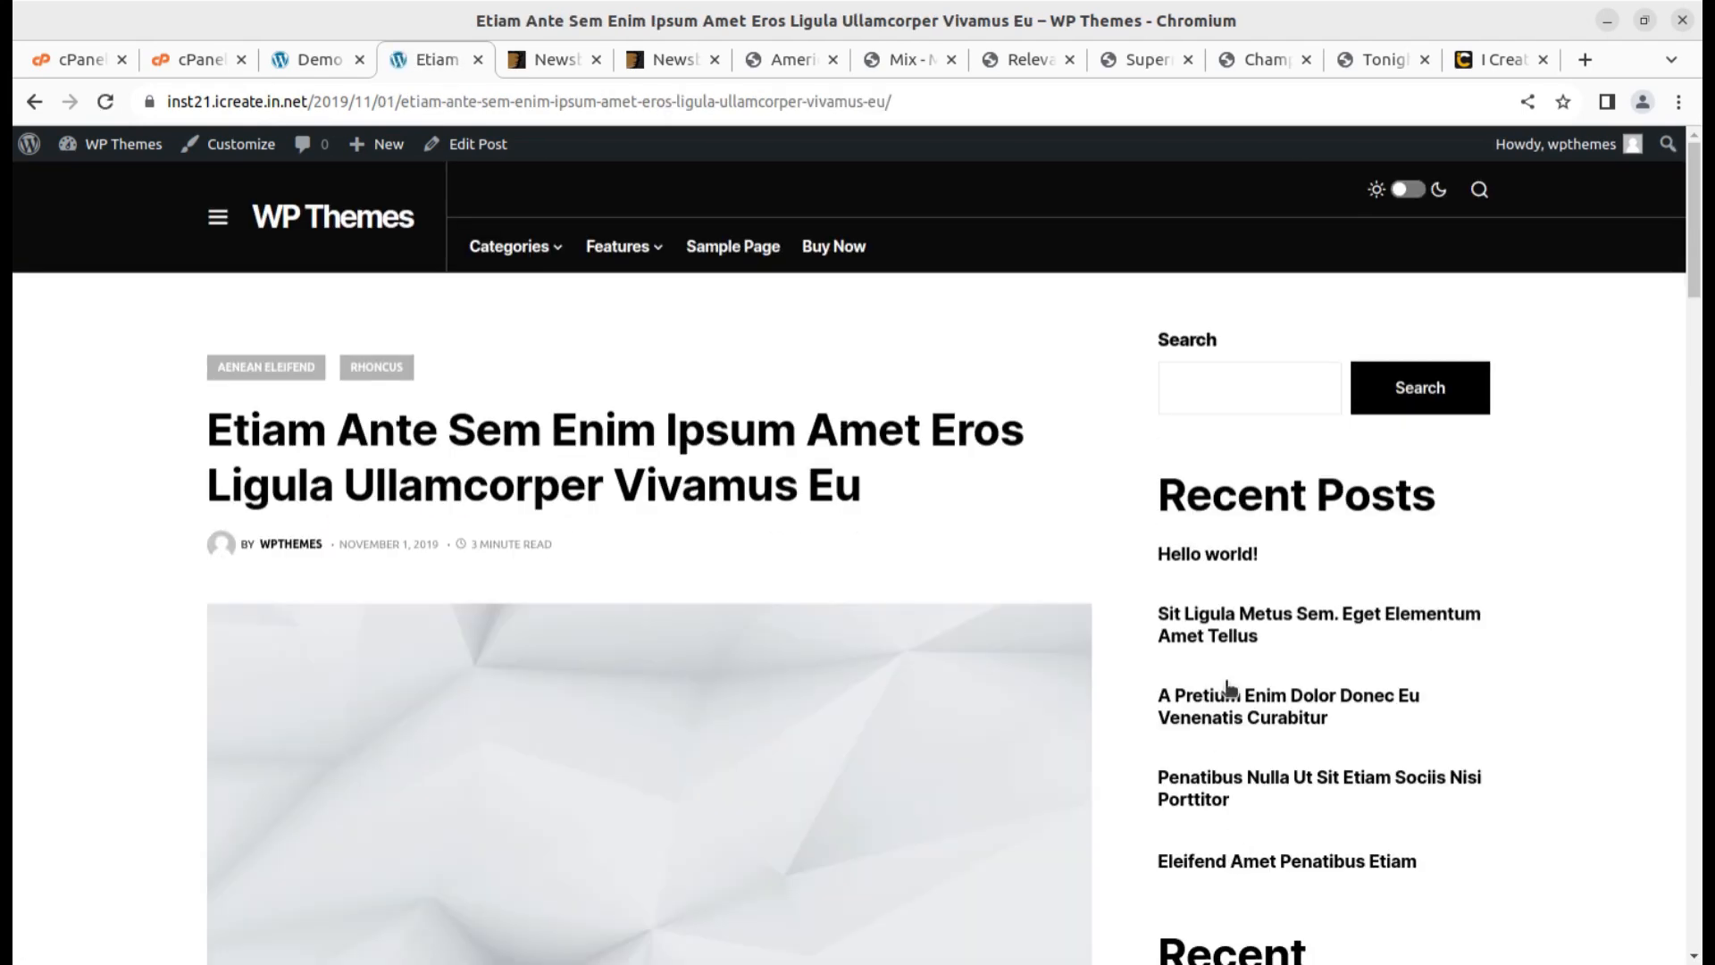
# Try the post's sidebar search without any text, and inspect the site's slide-out Archives menu and its Categories mega menu
pyautogui.click(1336, 393)
pyautogui.press('Return')
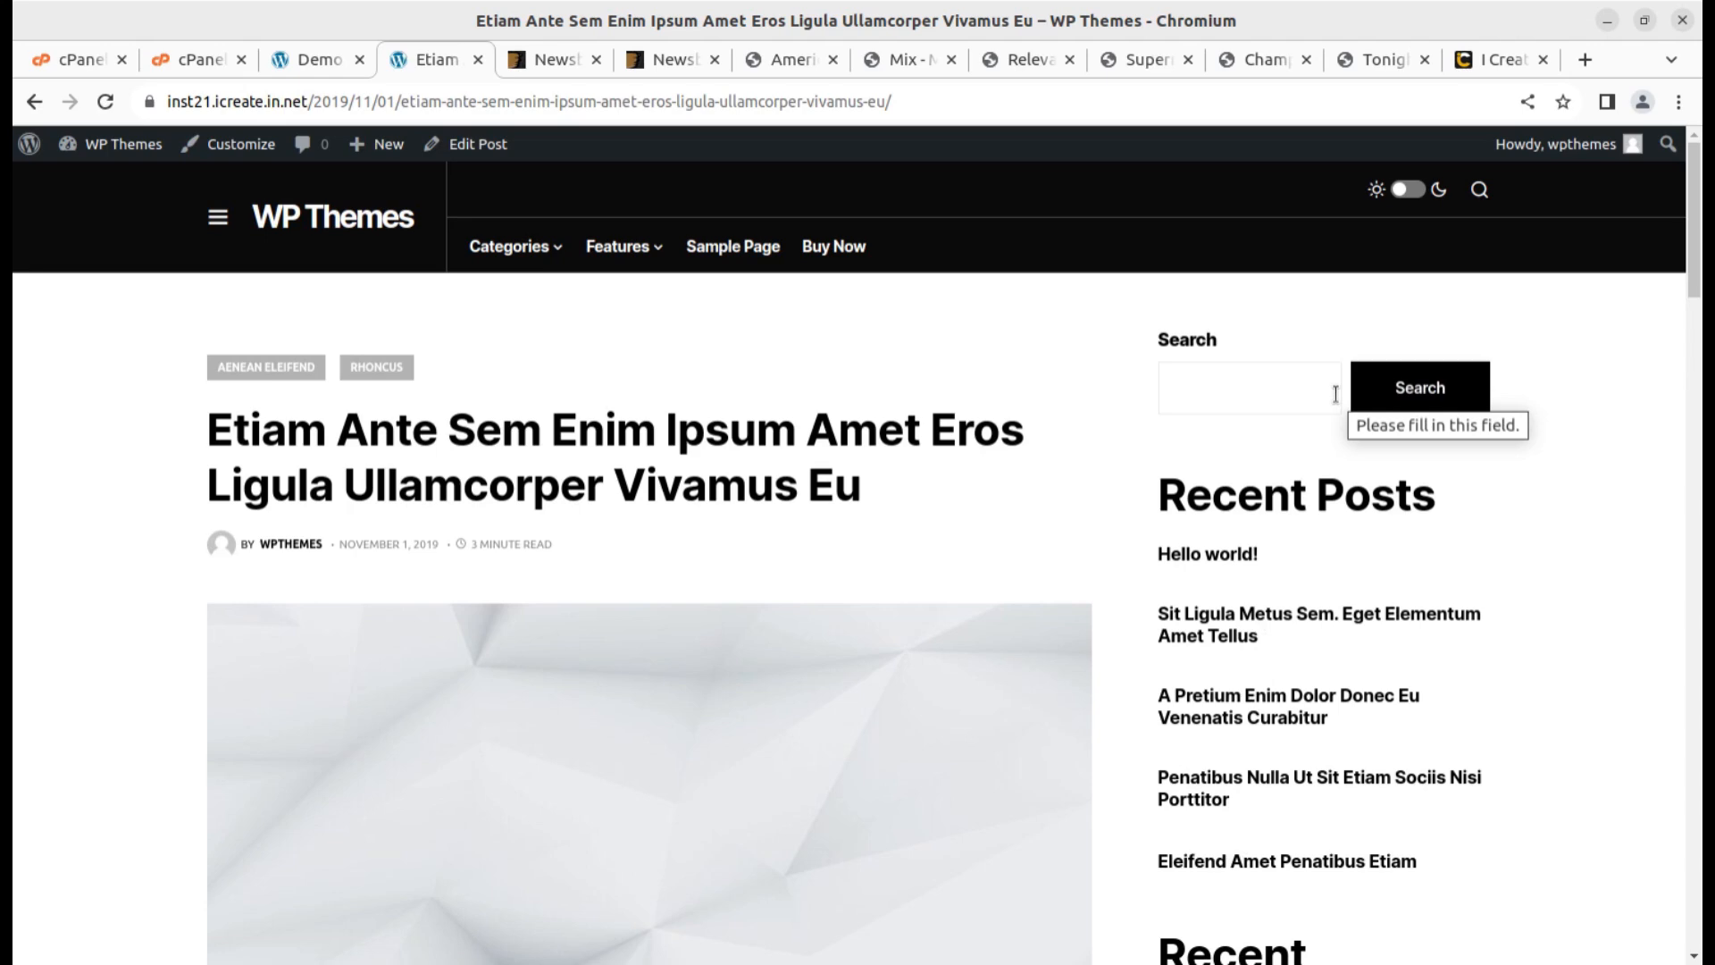
pyautogui.click(216, 224)
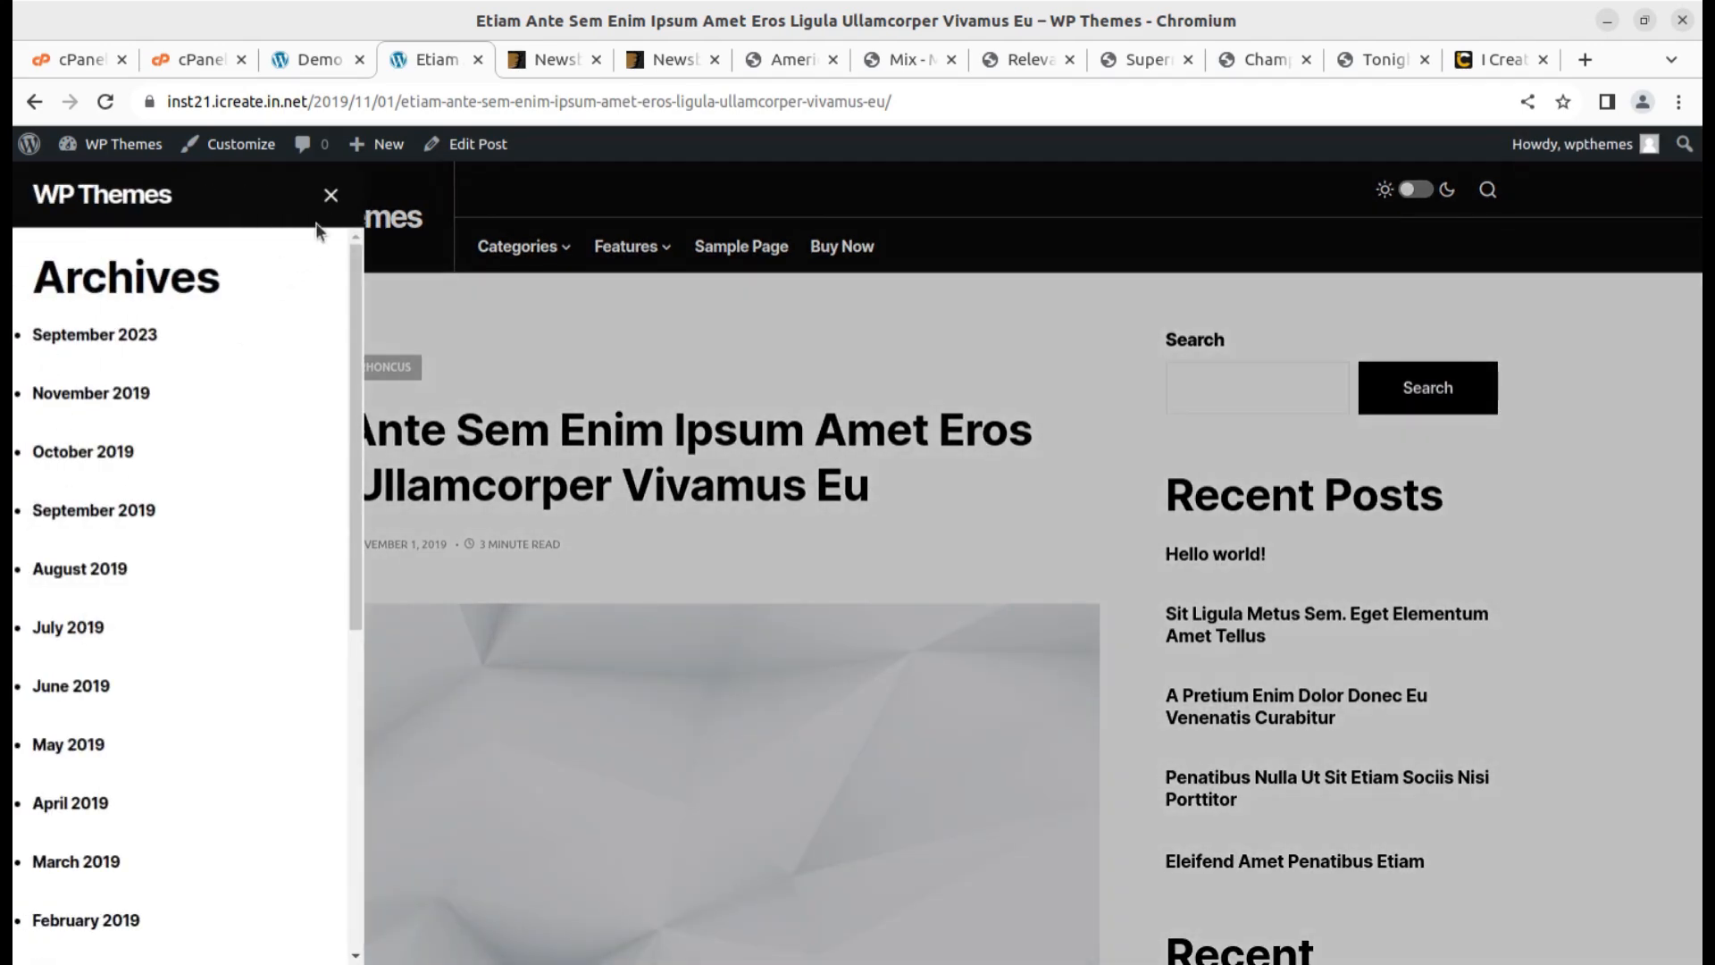
pyautogui.click(330, 194)
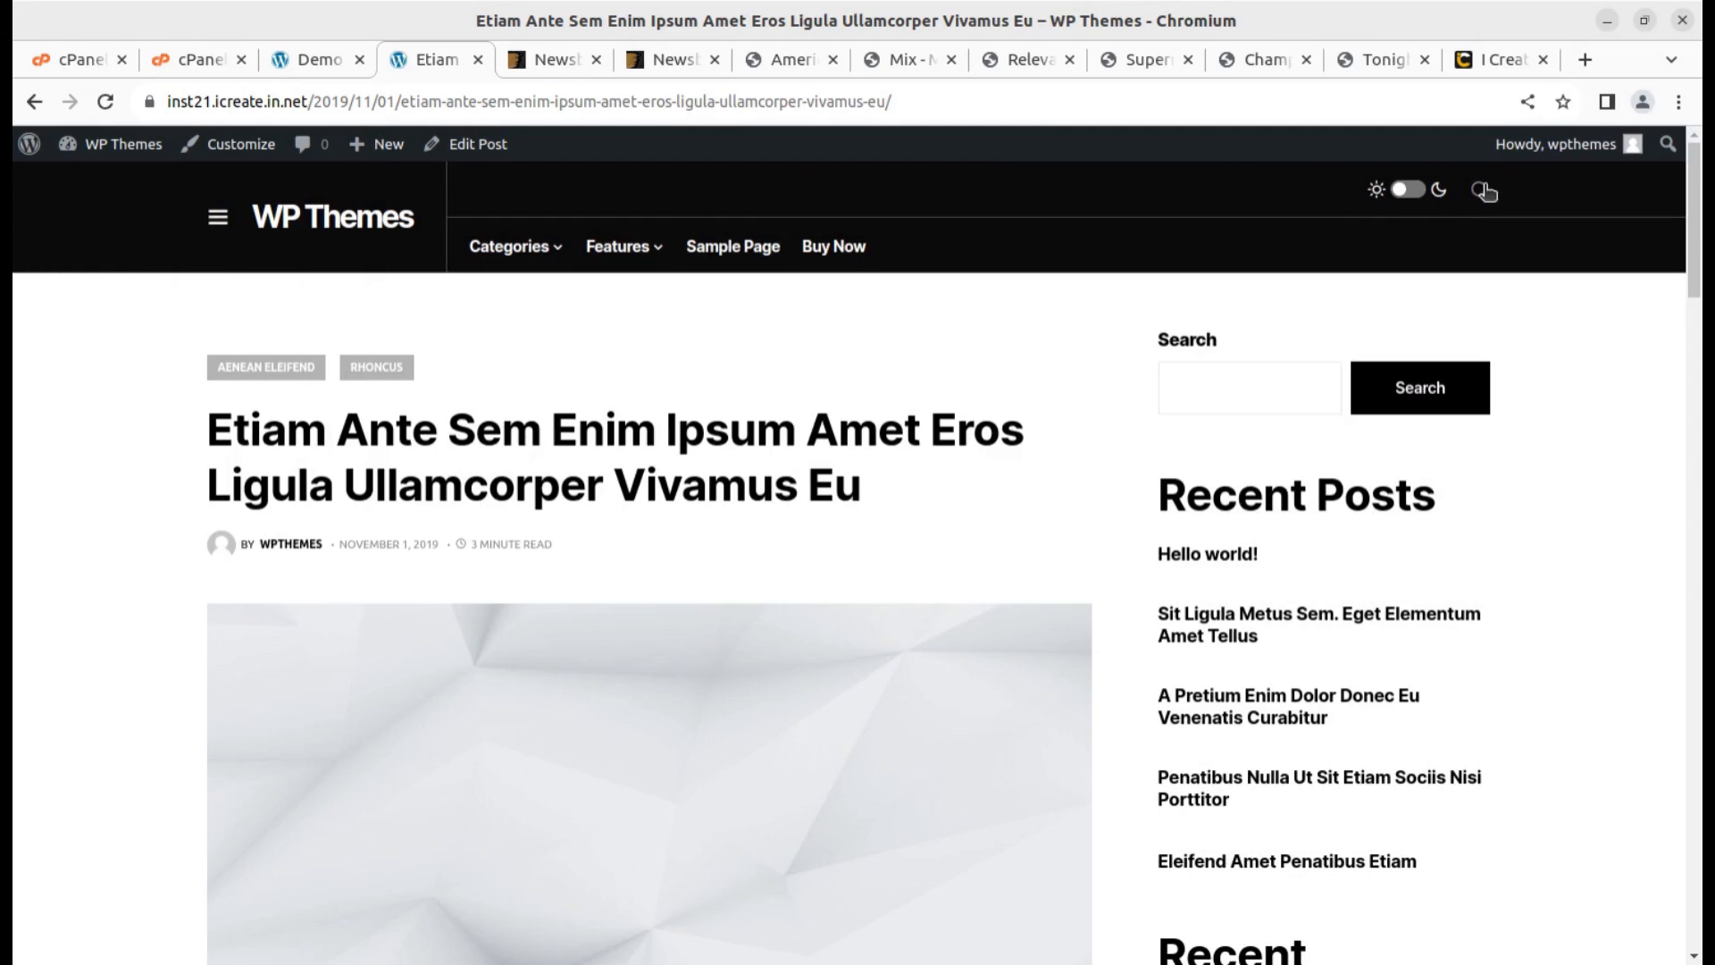
pyautogui.moveTo(500, 250)
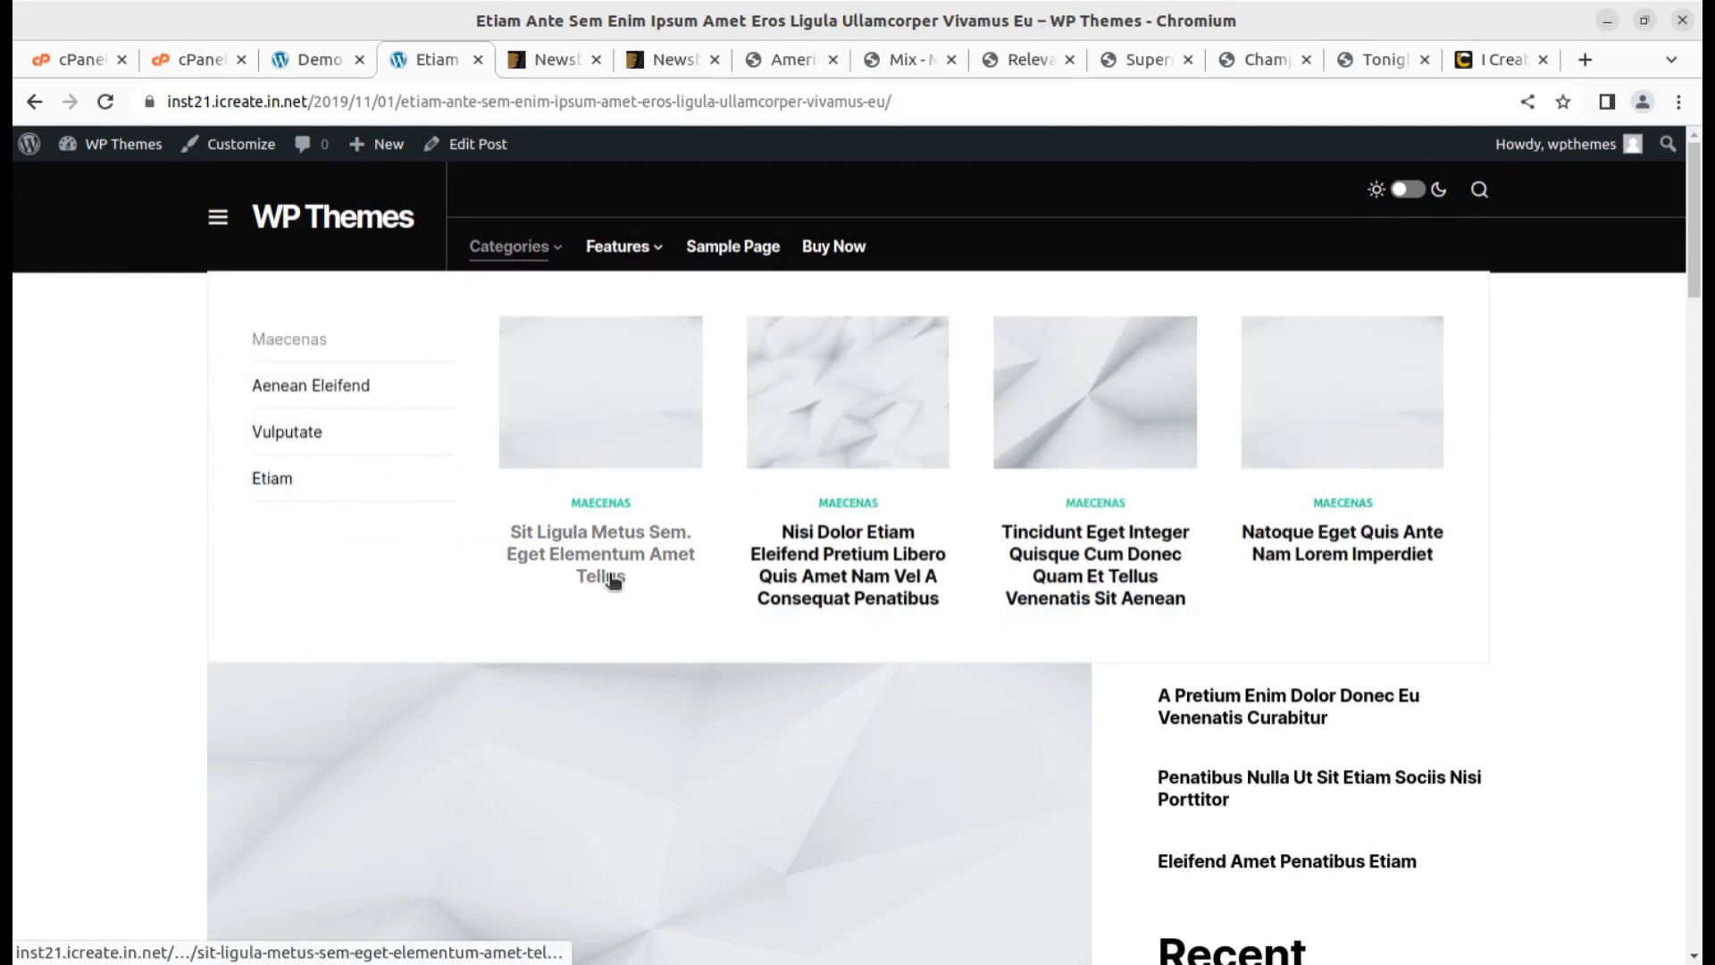
# Return to the WordPress dashboard and look through the list of Powerkit modules
pyautogui.click(321, 57)
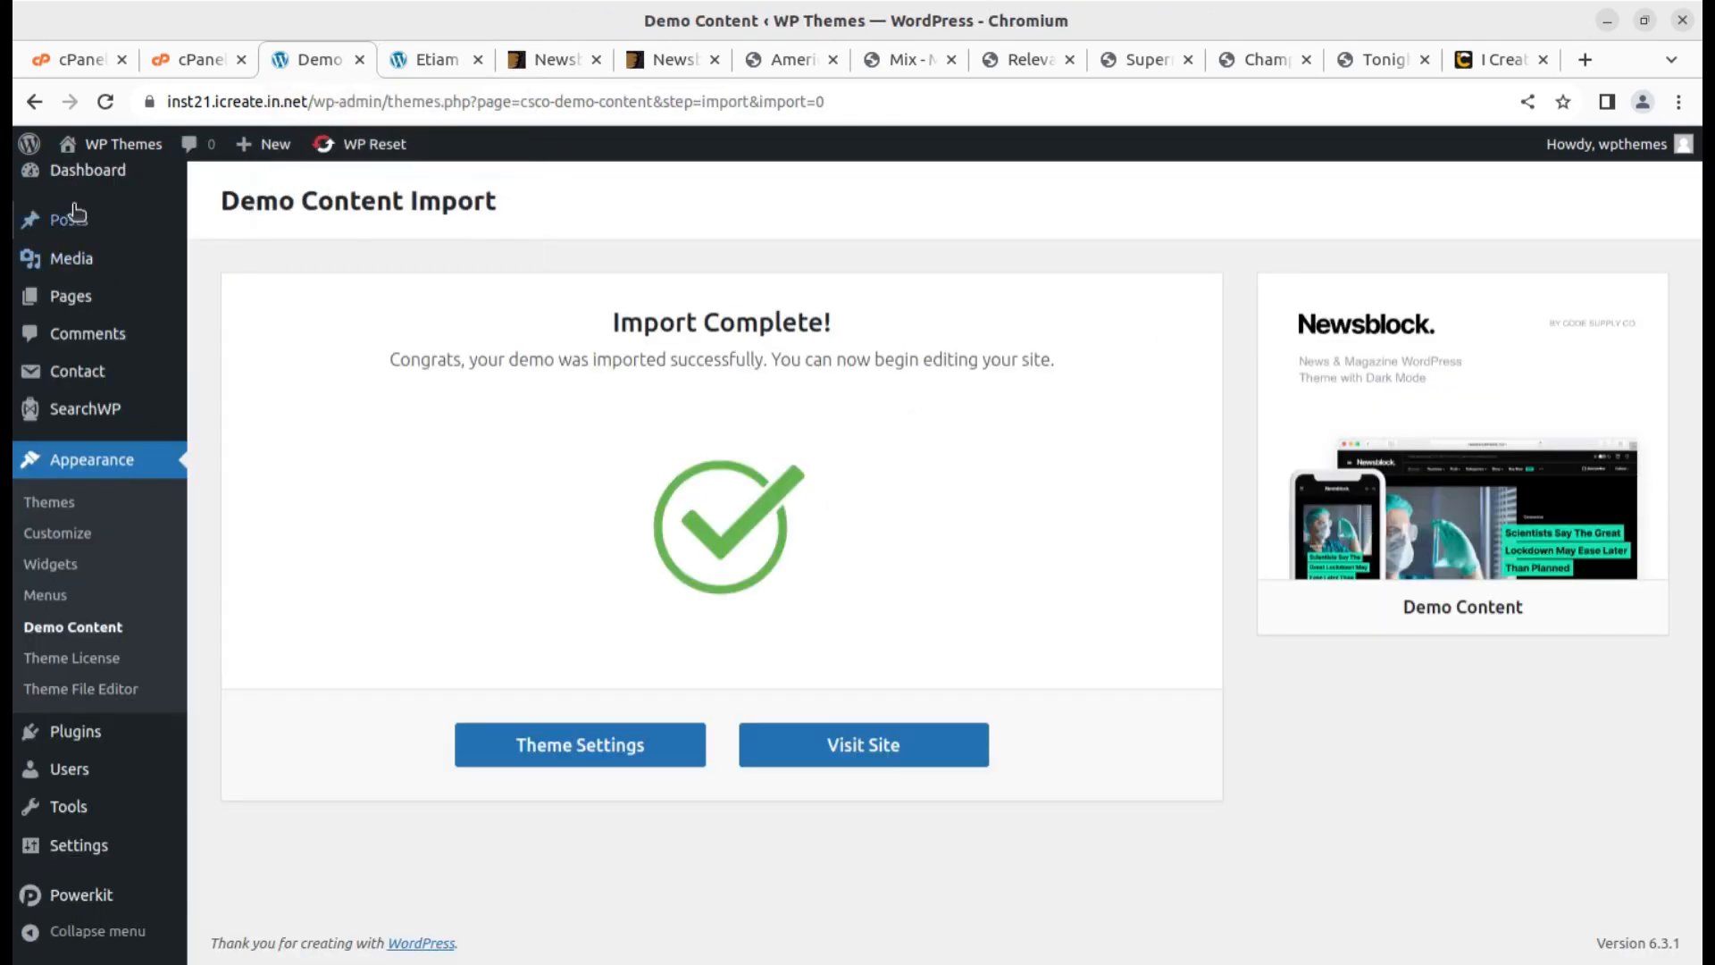
pyautogui.click(85, 169)
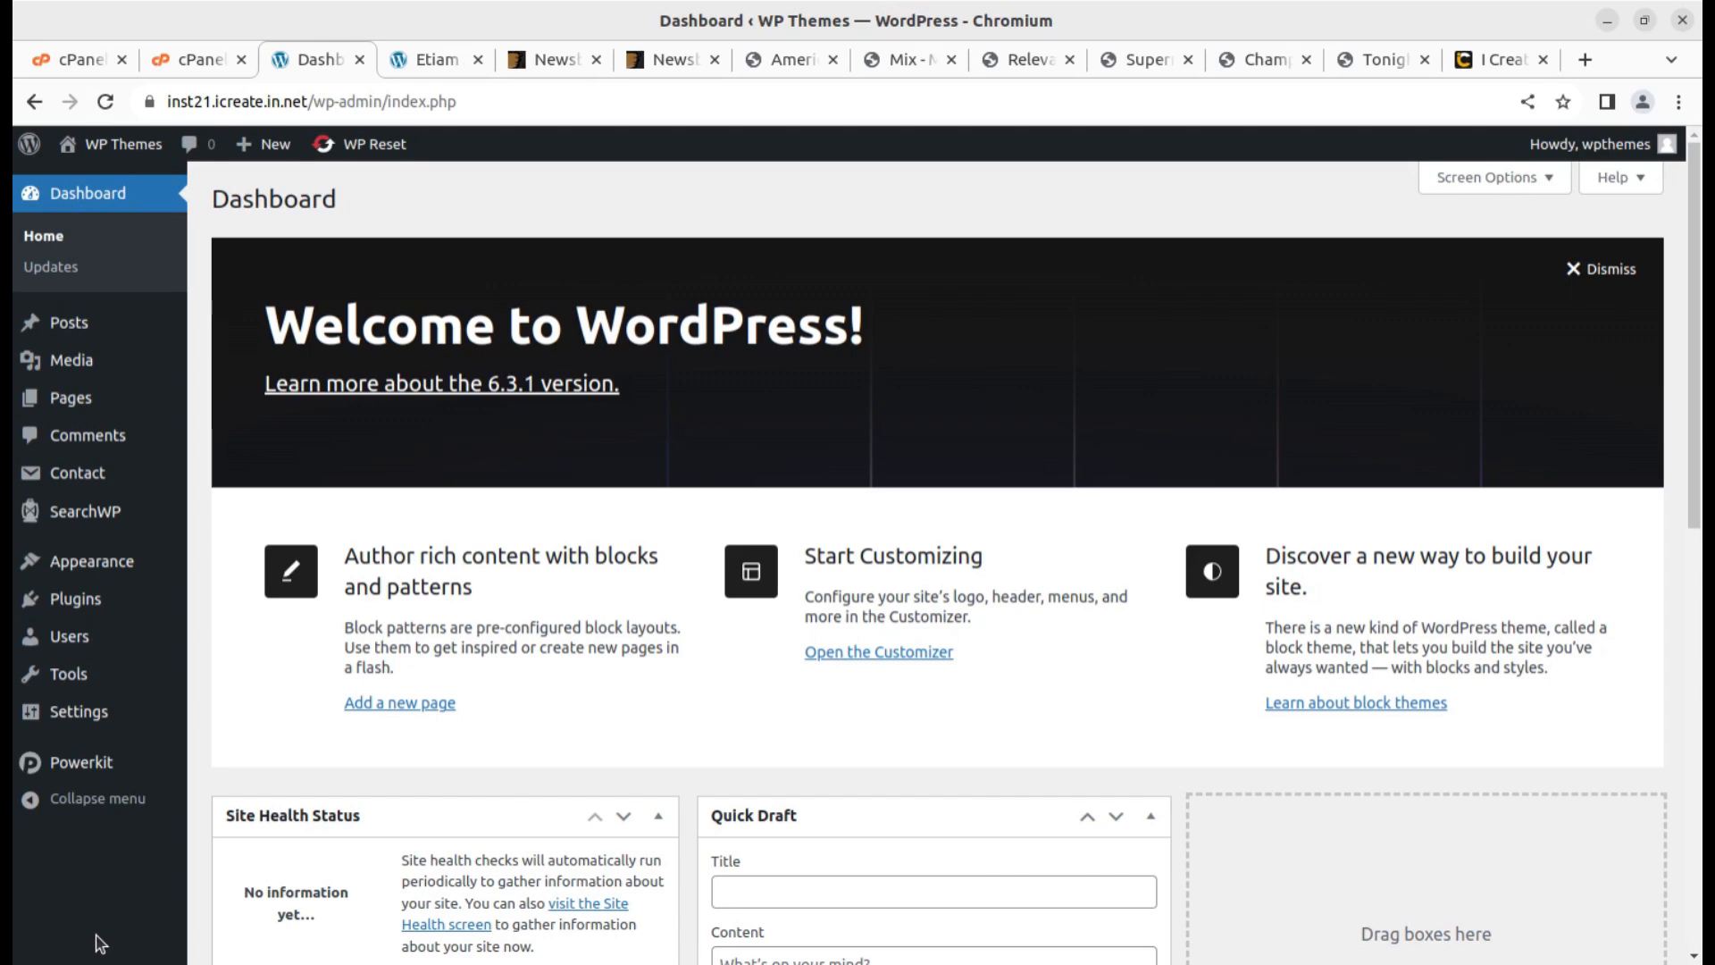
pyautogui.click(79, 773)
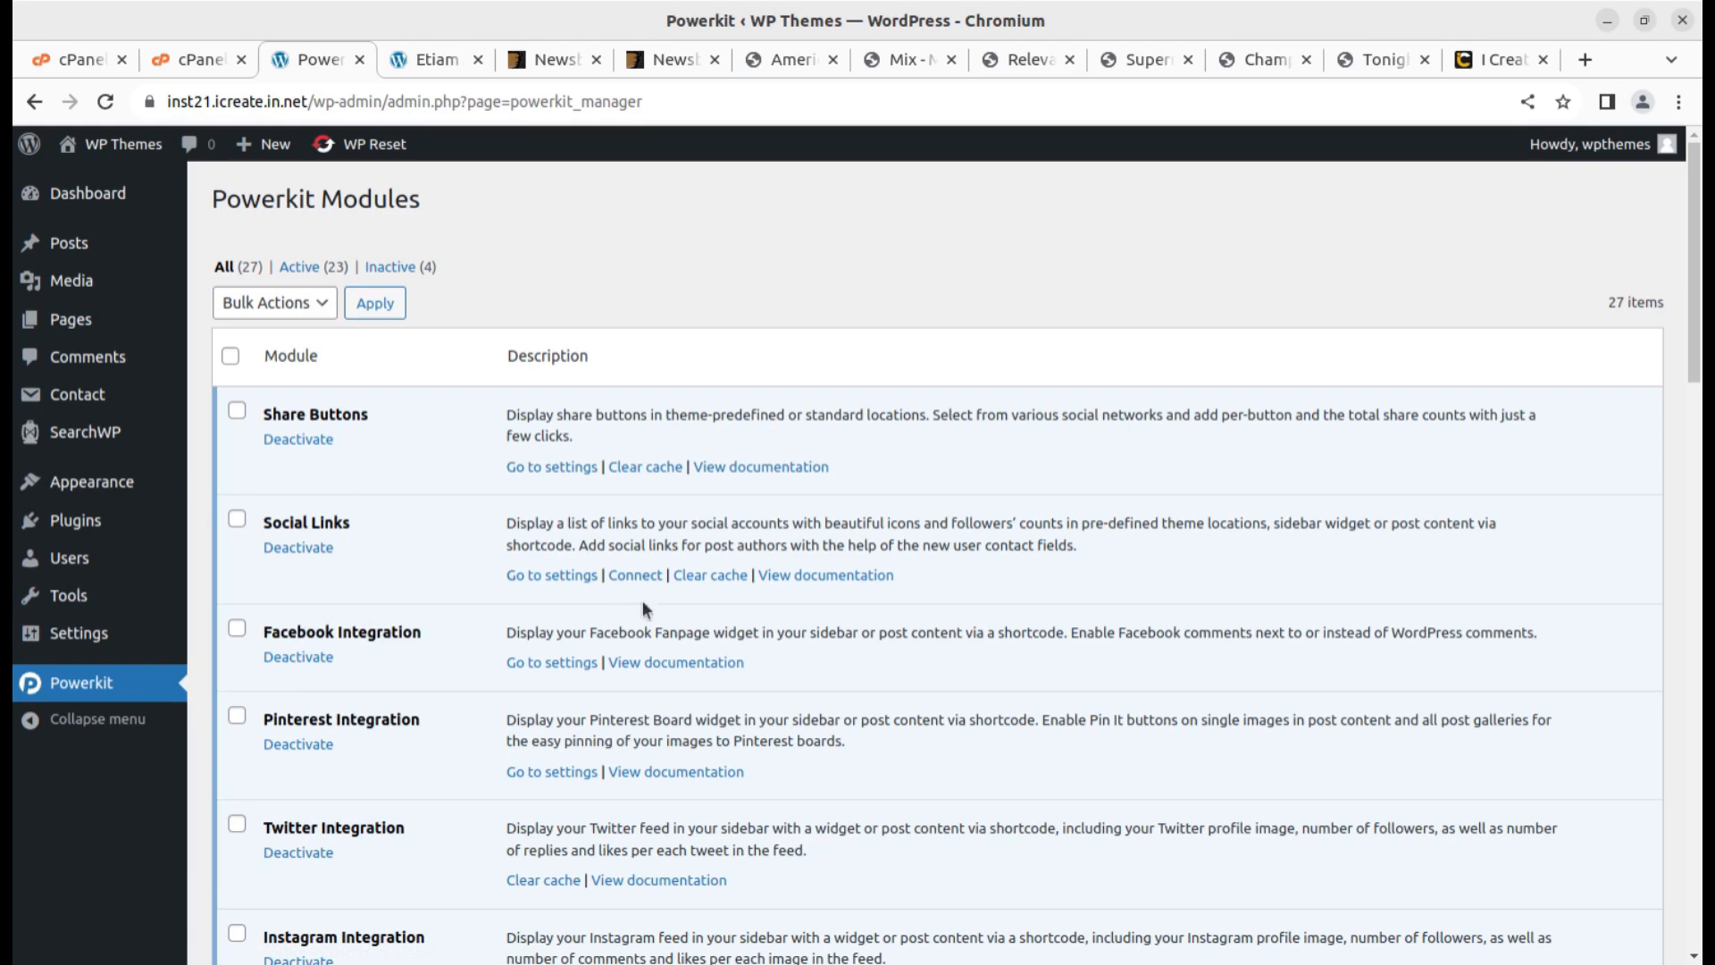
pyautogui.scroll(-3, 635, 593)
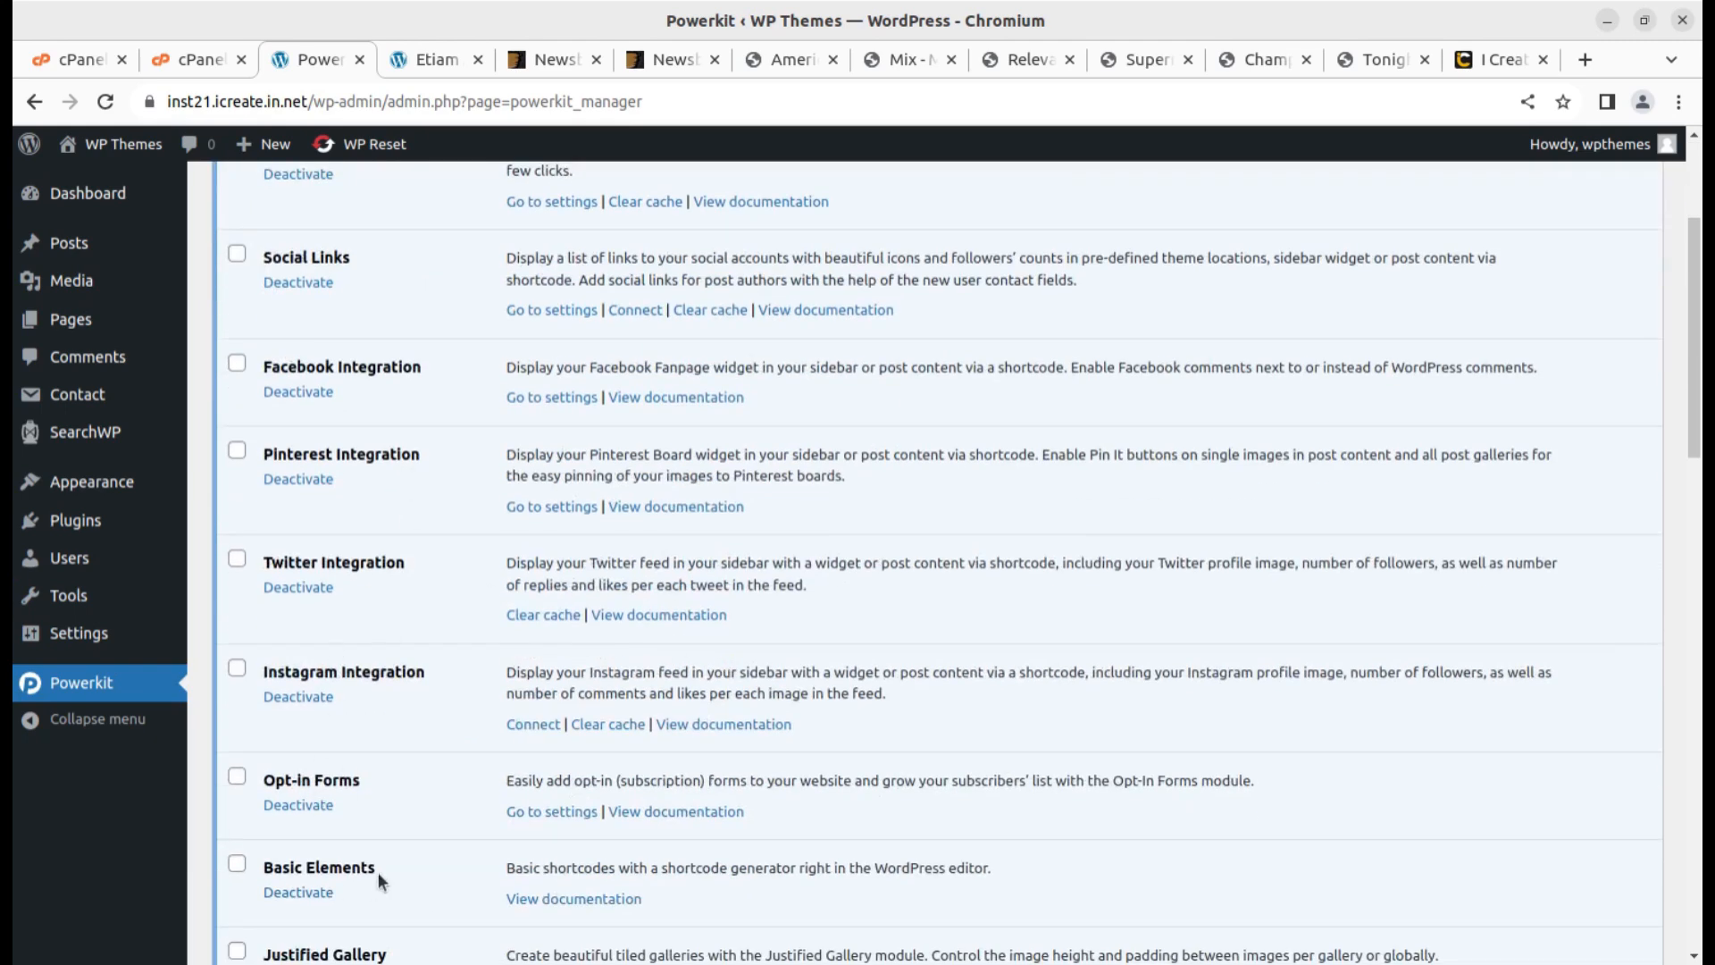
pyautogui.scroll(-4, 378, 871)
pyautogui.scroll(-4, 378, 872)
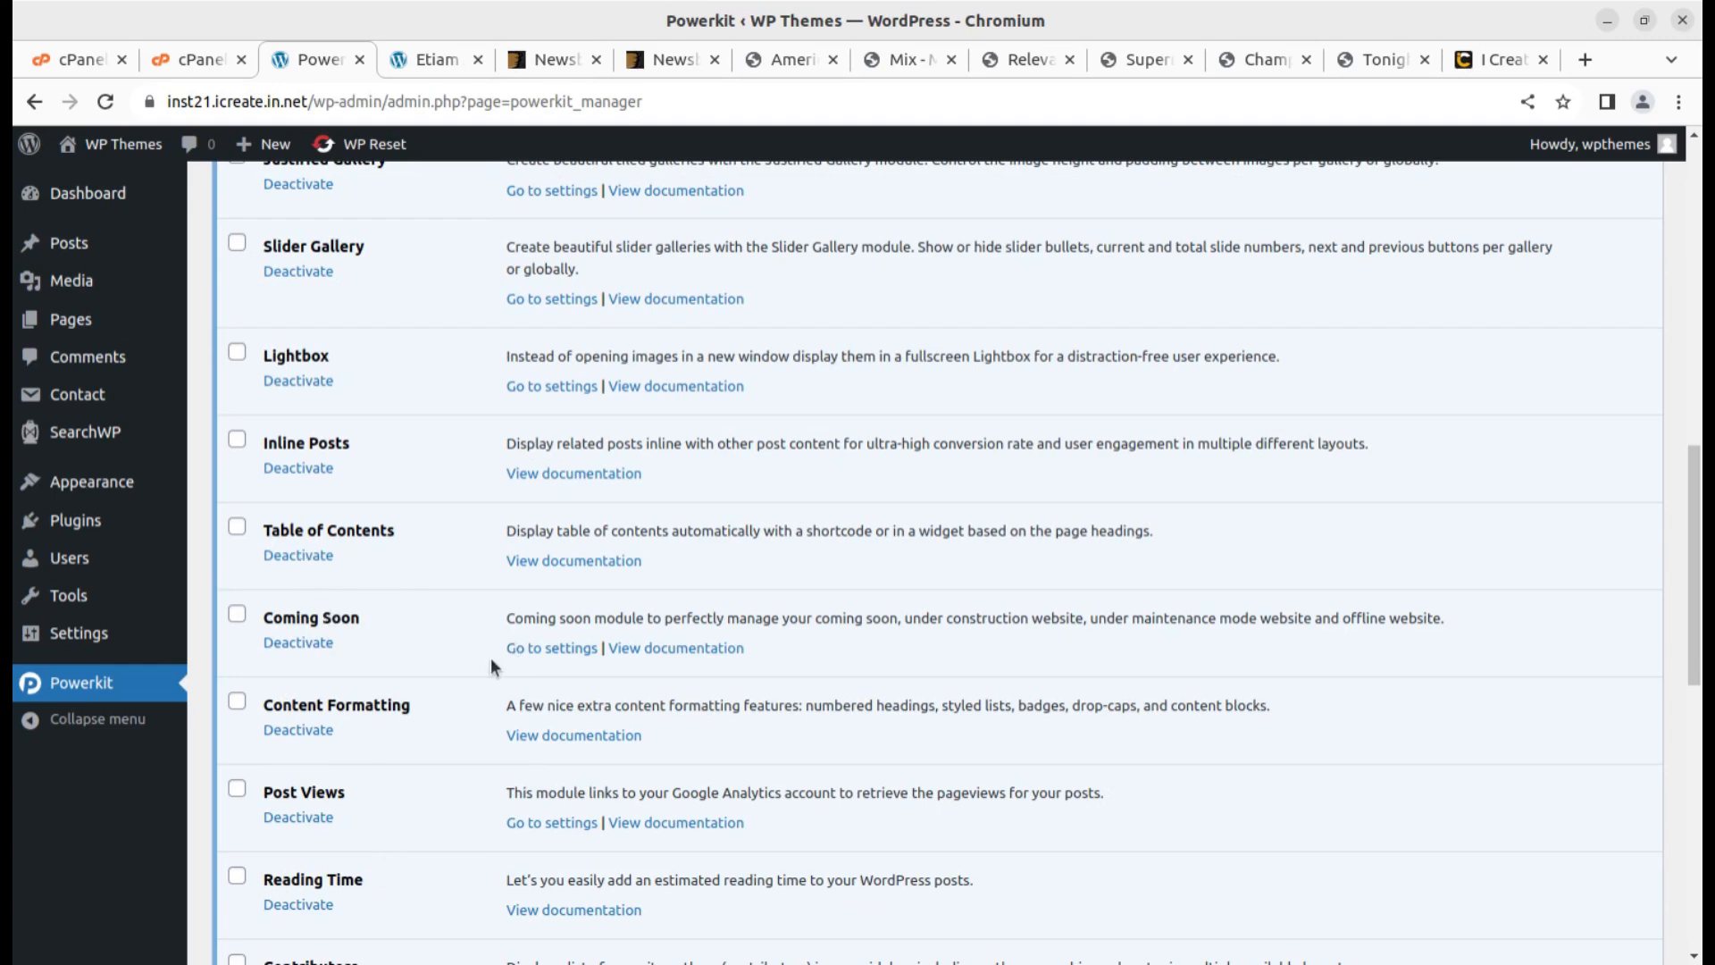
pyautogui.scroll(-3, 446, 688)
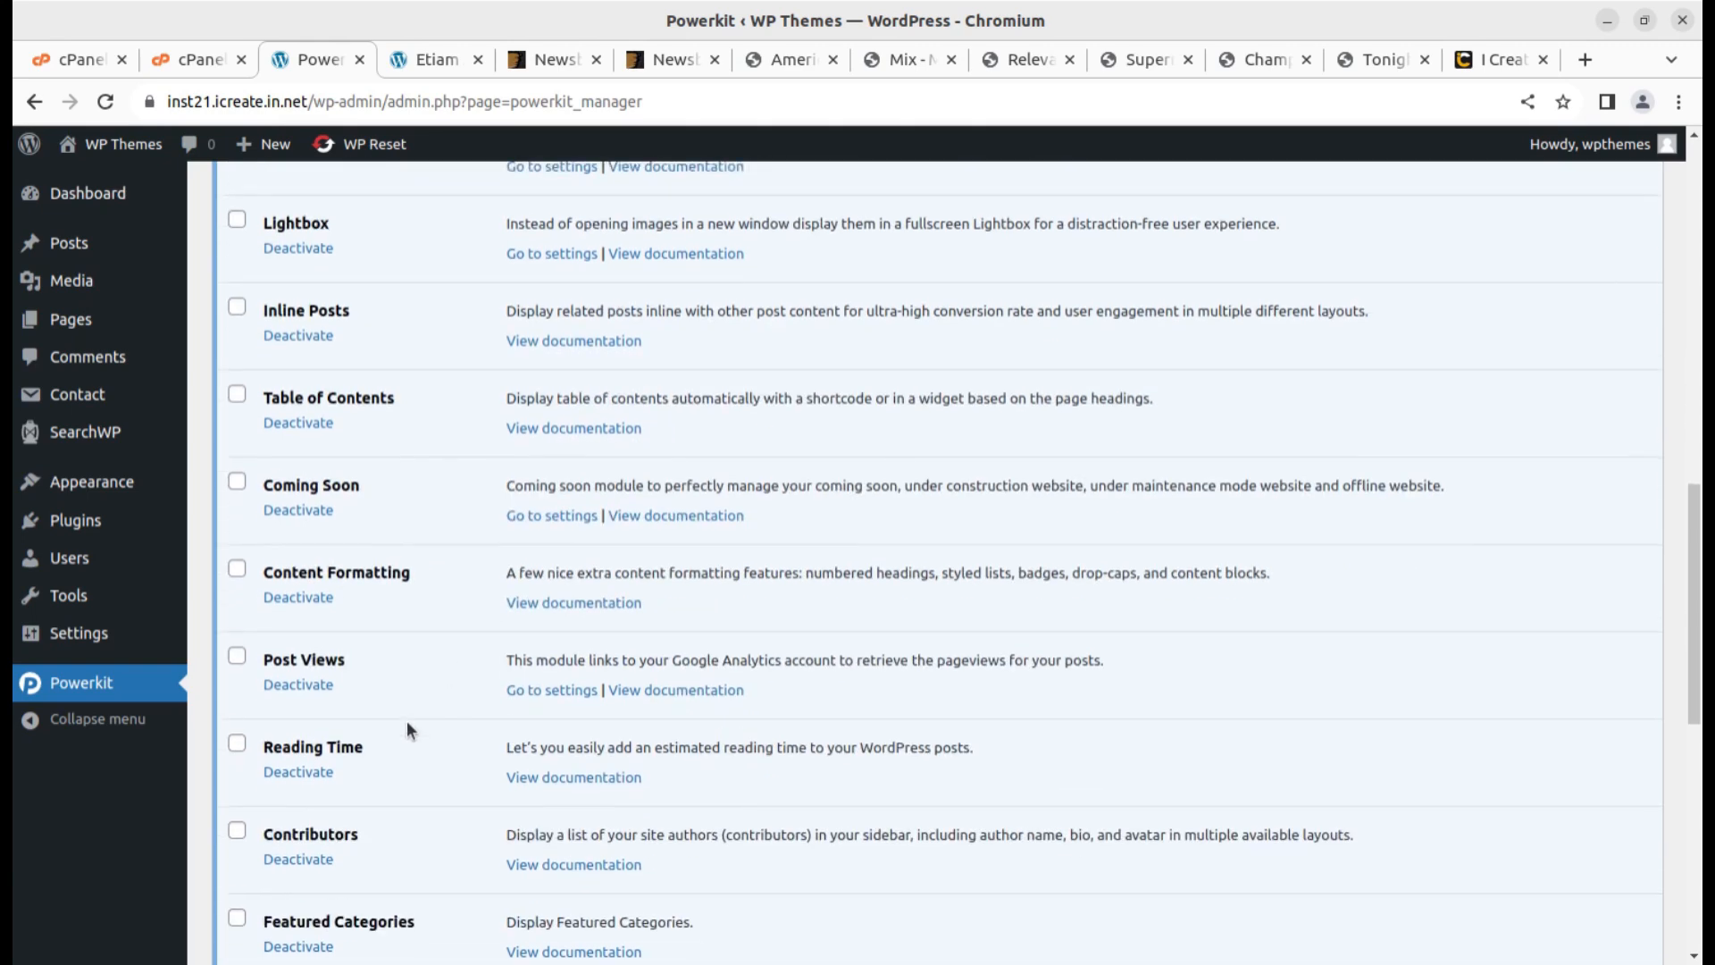
# Read through the rest of the Powerkit modules list, down to the advanced modules such as Retina Images, Lazy Load and Custom Fonts
pyautogui.scroll(-5, 581, 781)
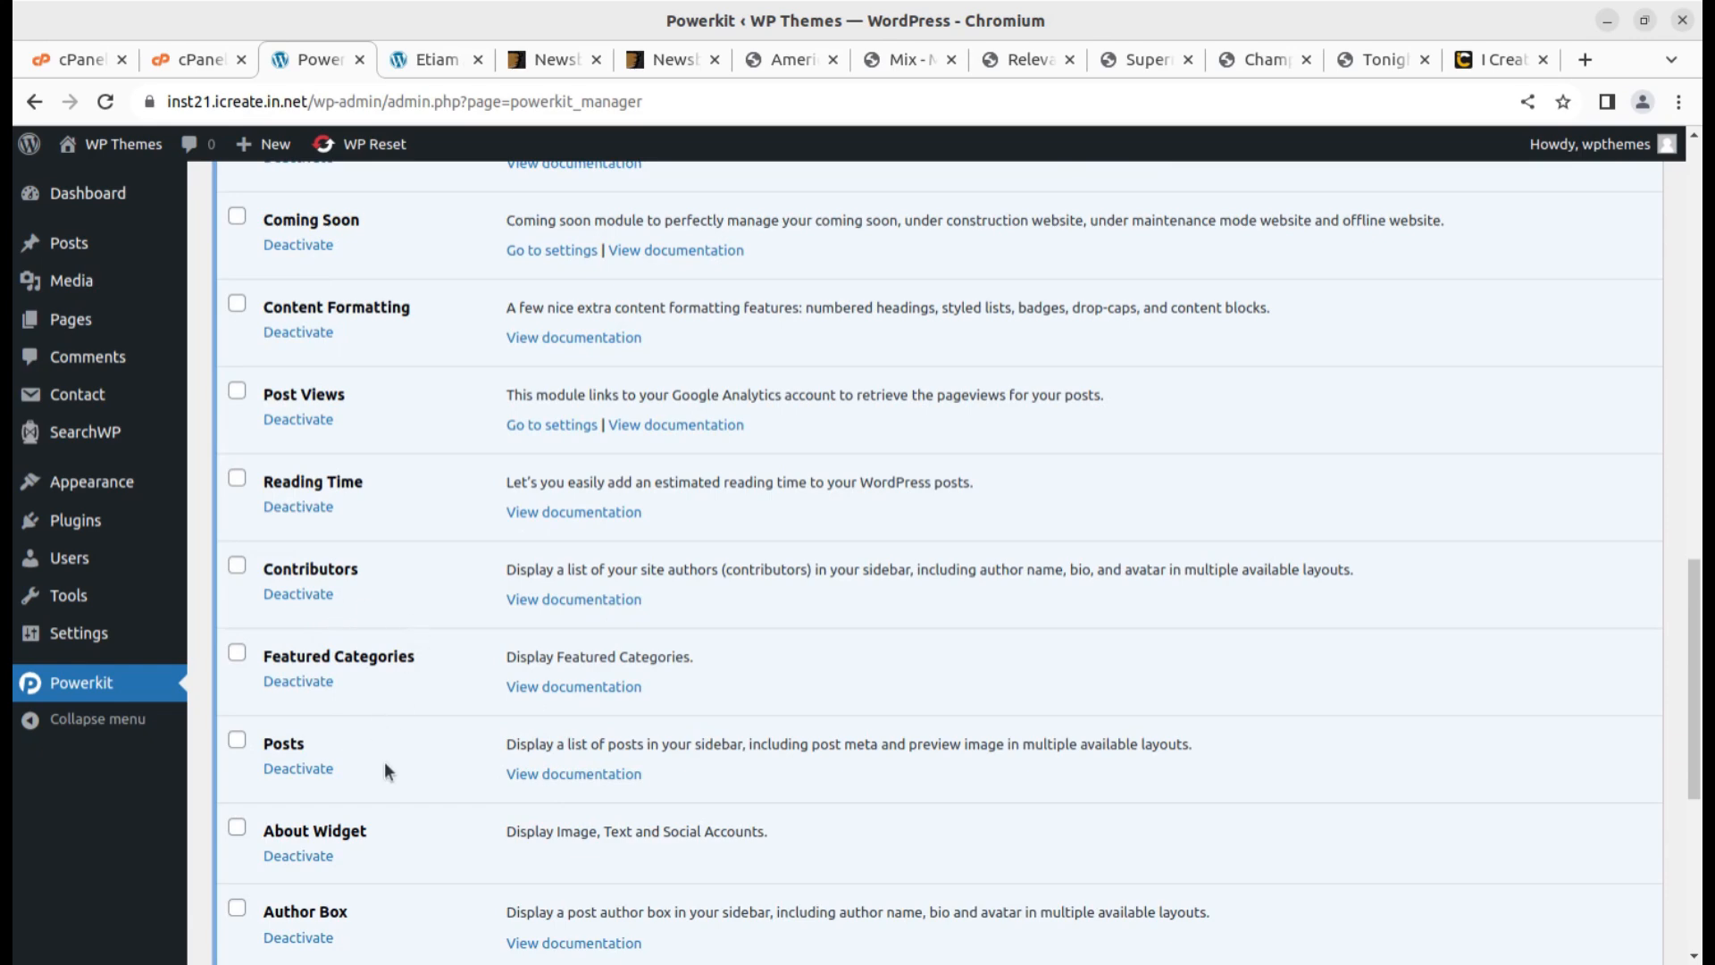
pyautogui.scroll(-5, 428, 860)
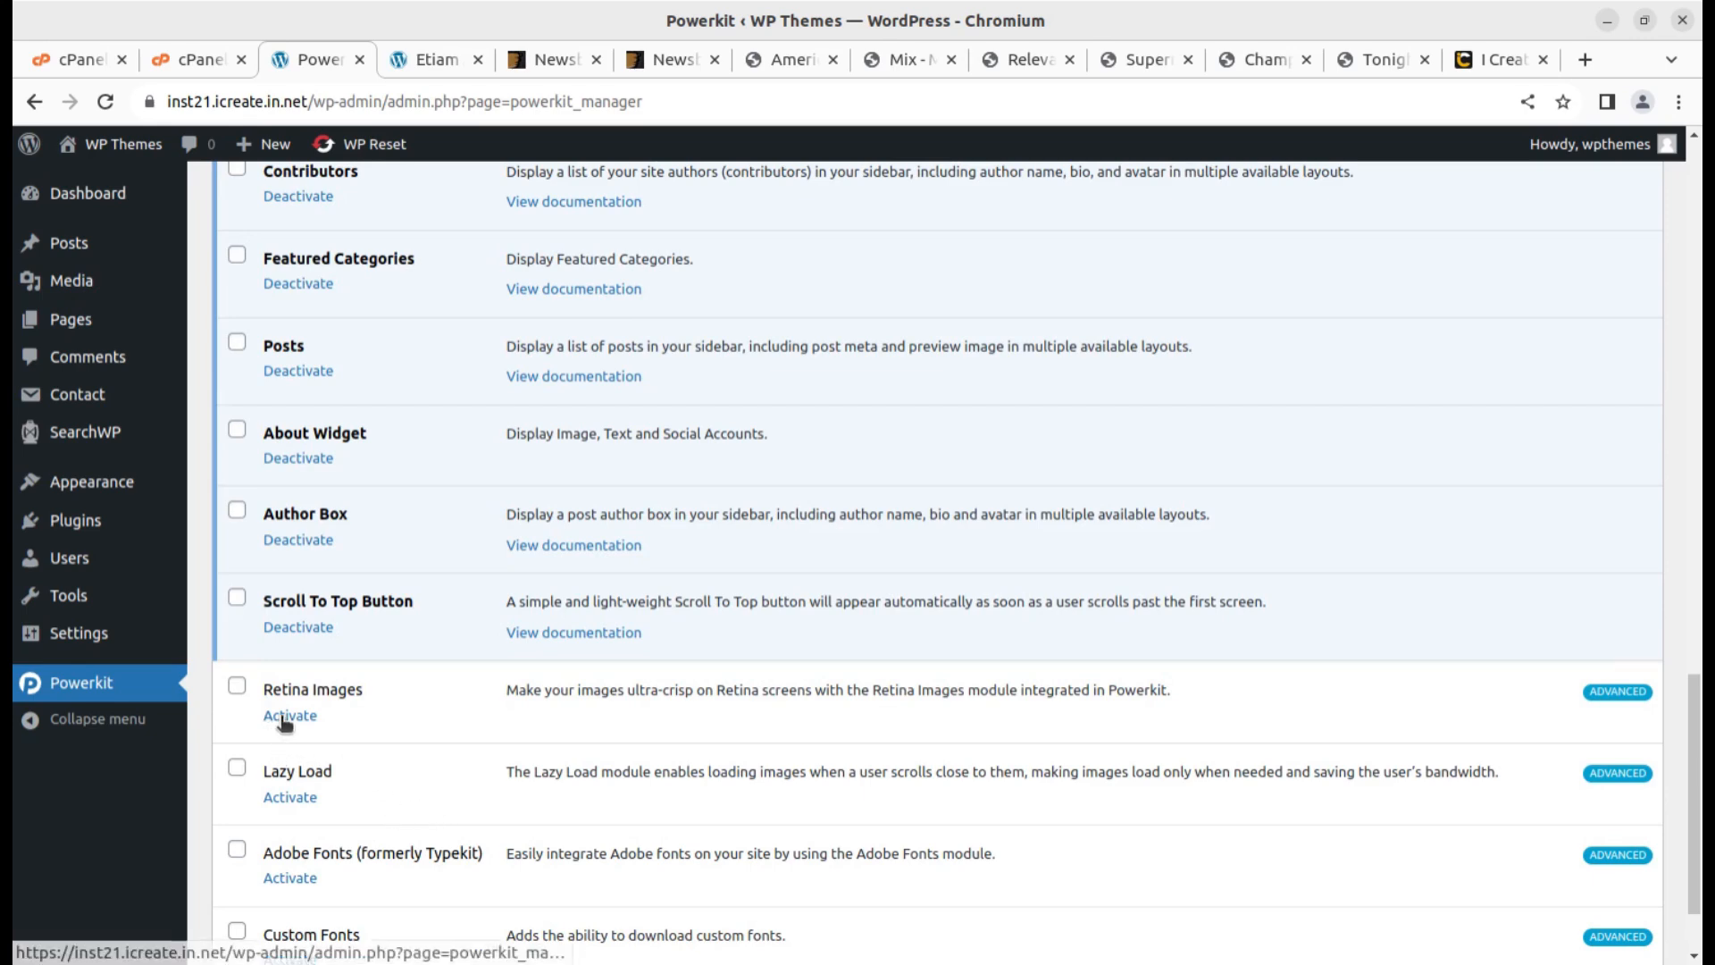
pyautogui.scroll(-1, 361, 747)
pyautogui.scroll(-1, 360, 743)
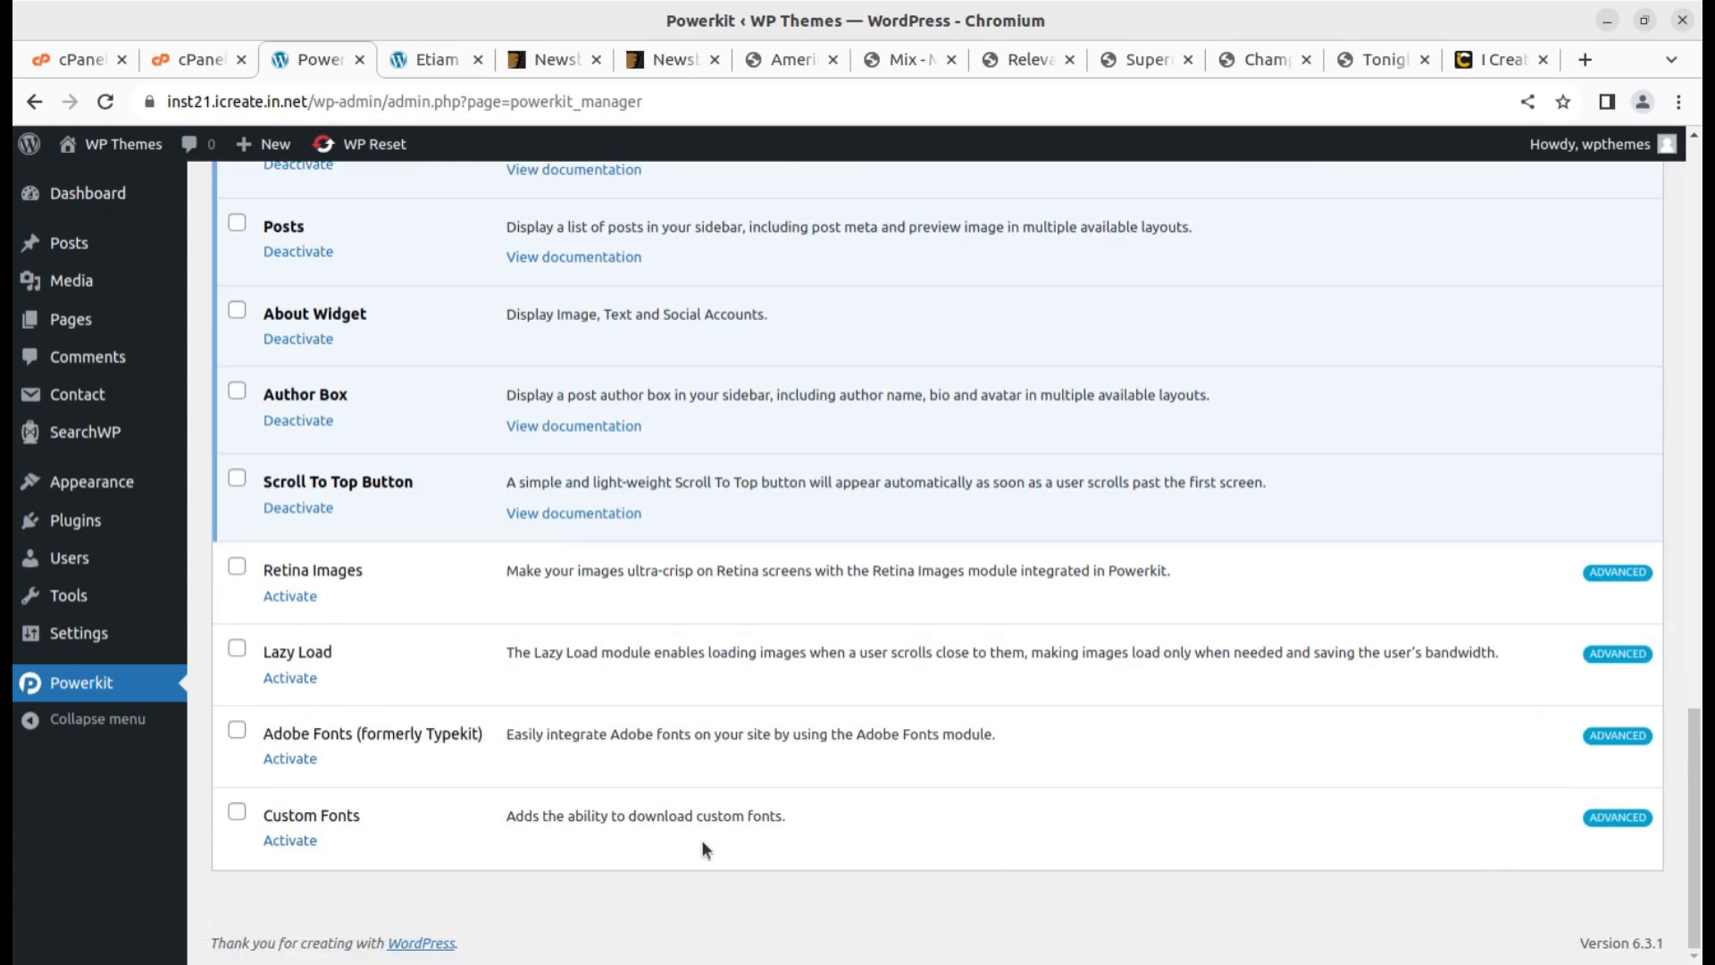
pyautogui.scroll(7, 700, 839)
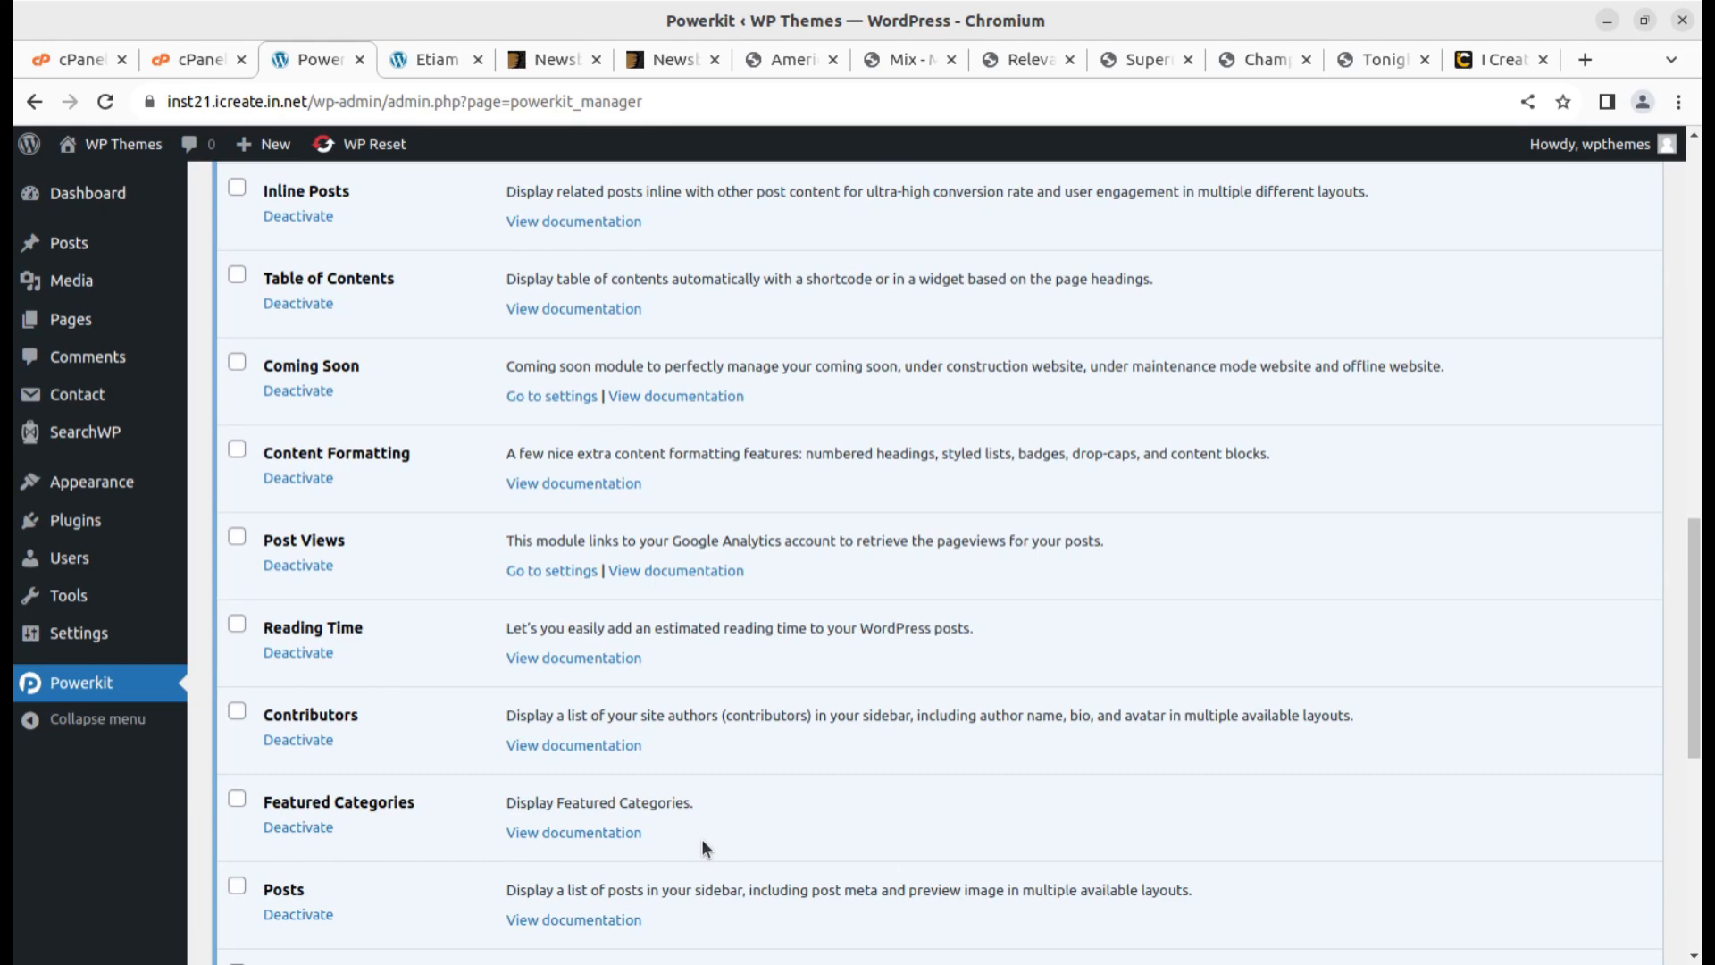
pyautogui.scroll(7, 701, 839)
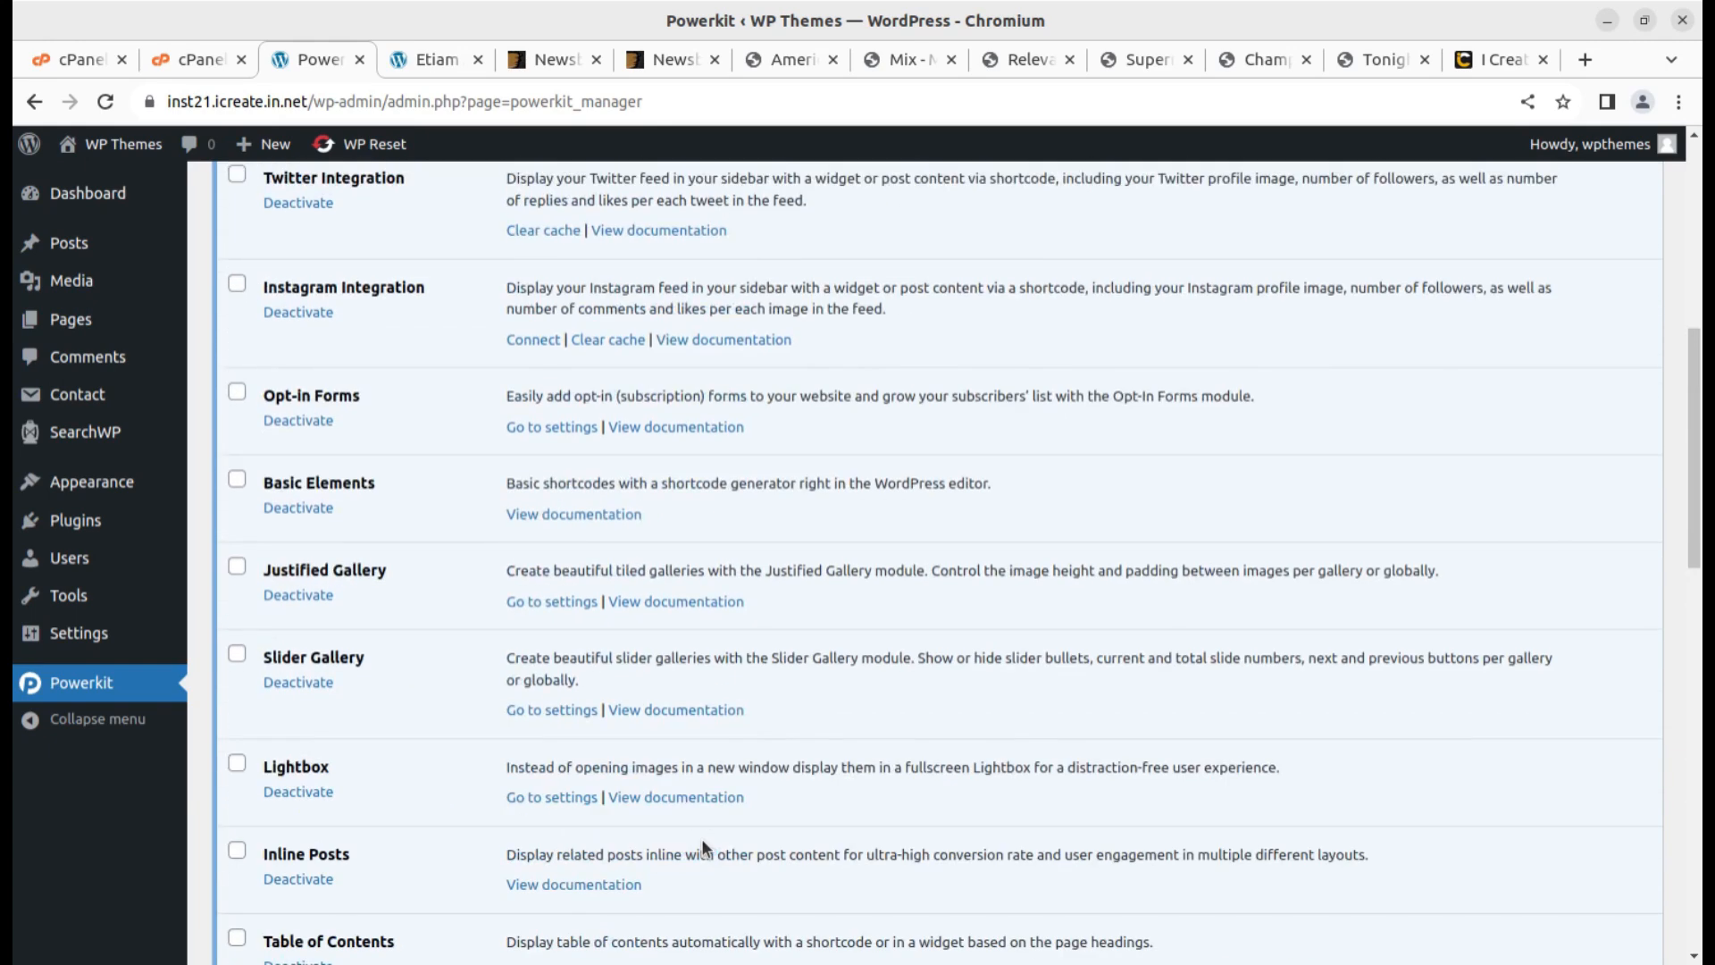
pyautogui.scroll(7, 698, 840)
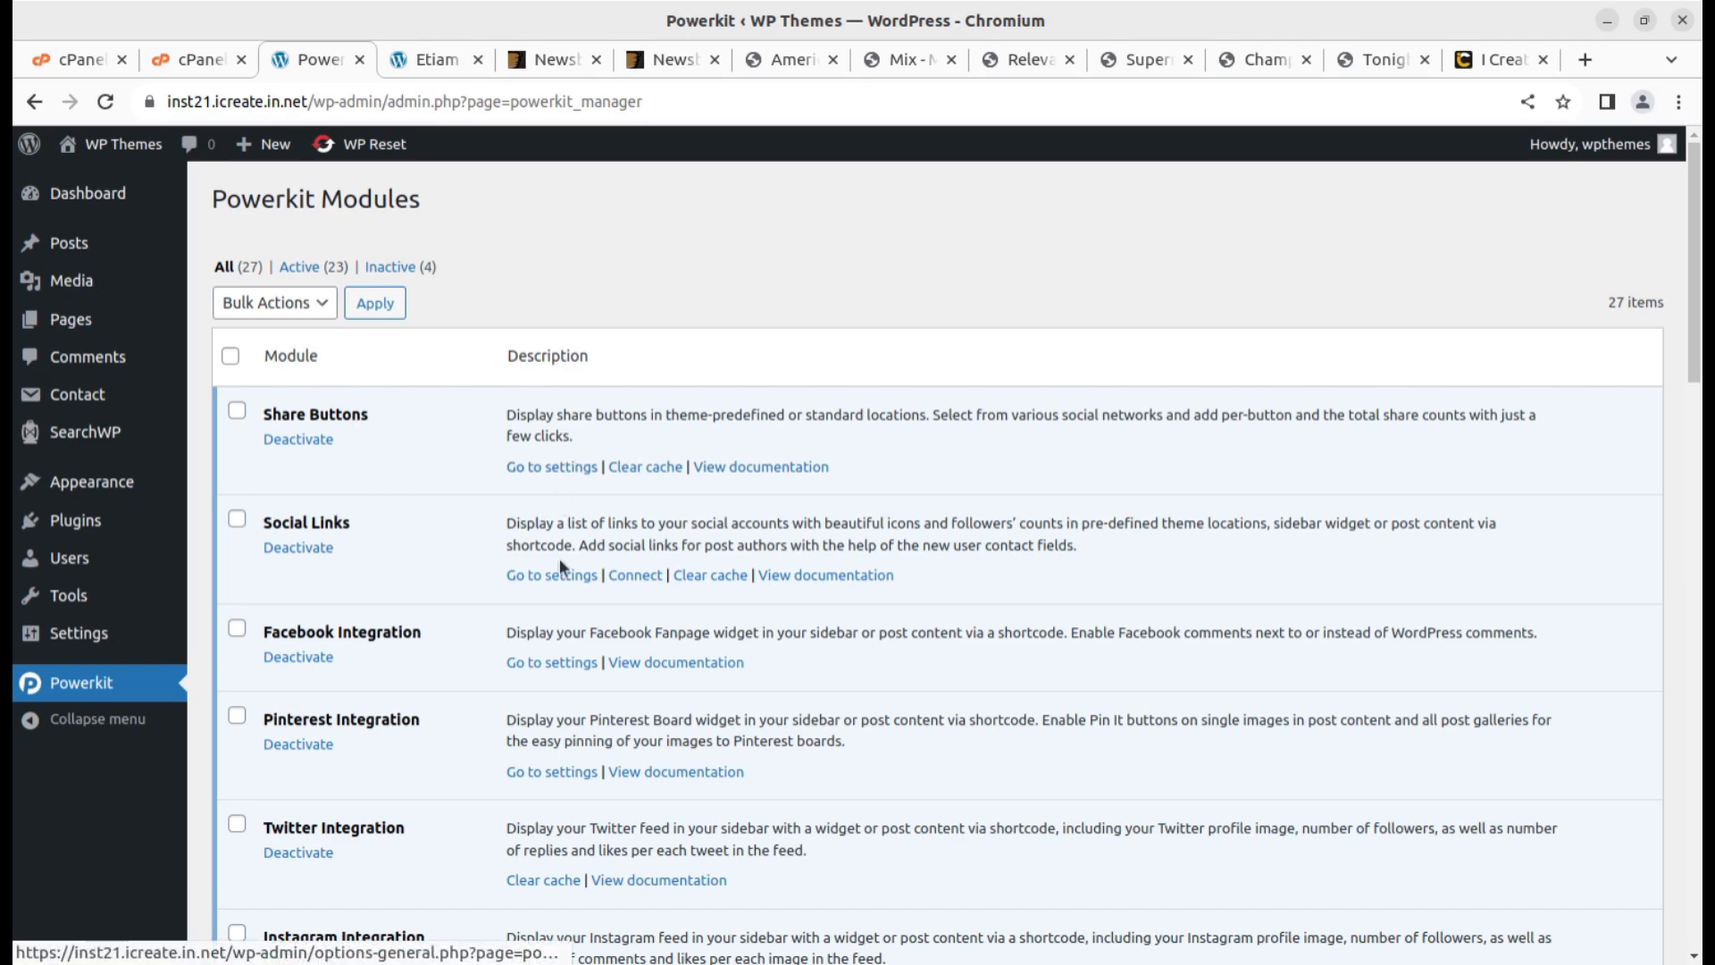
# Open the settings of Powerkit's Share Buttons module and examine the After Post Content options
pyautogui.click(550, 467)
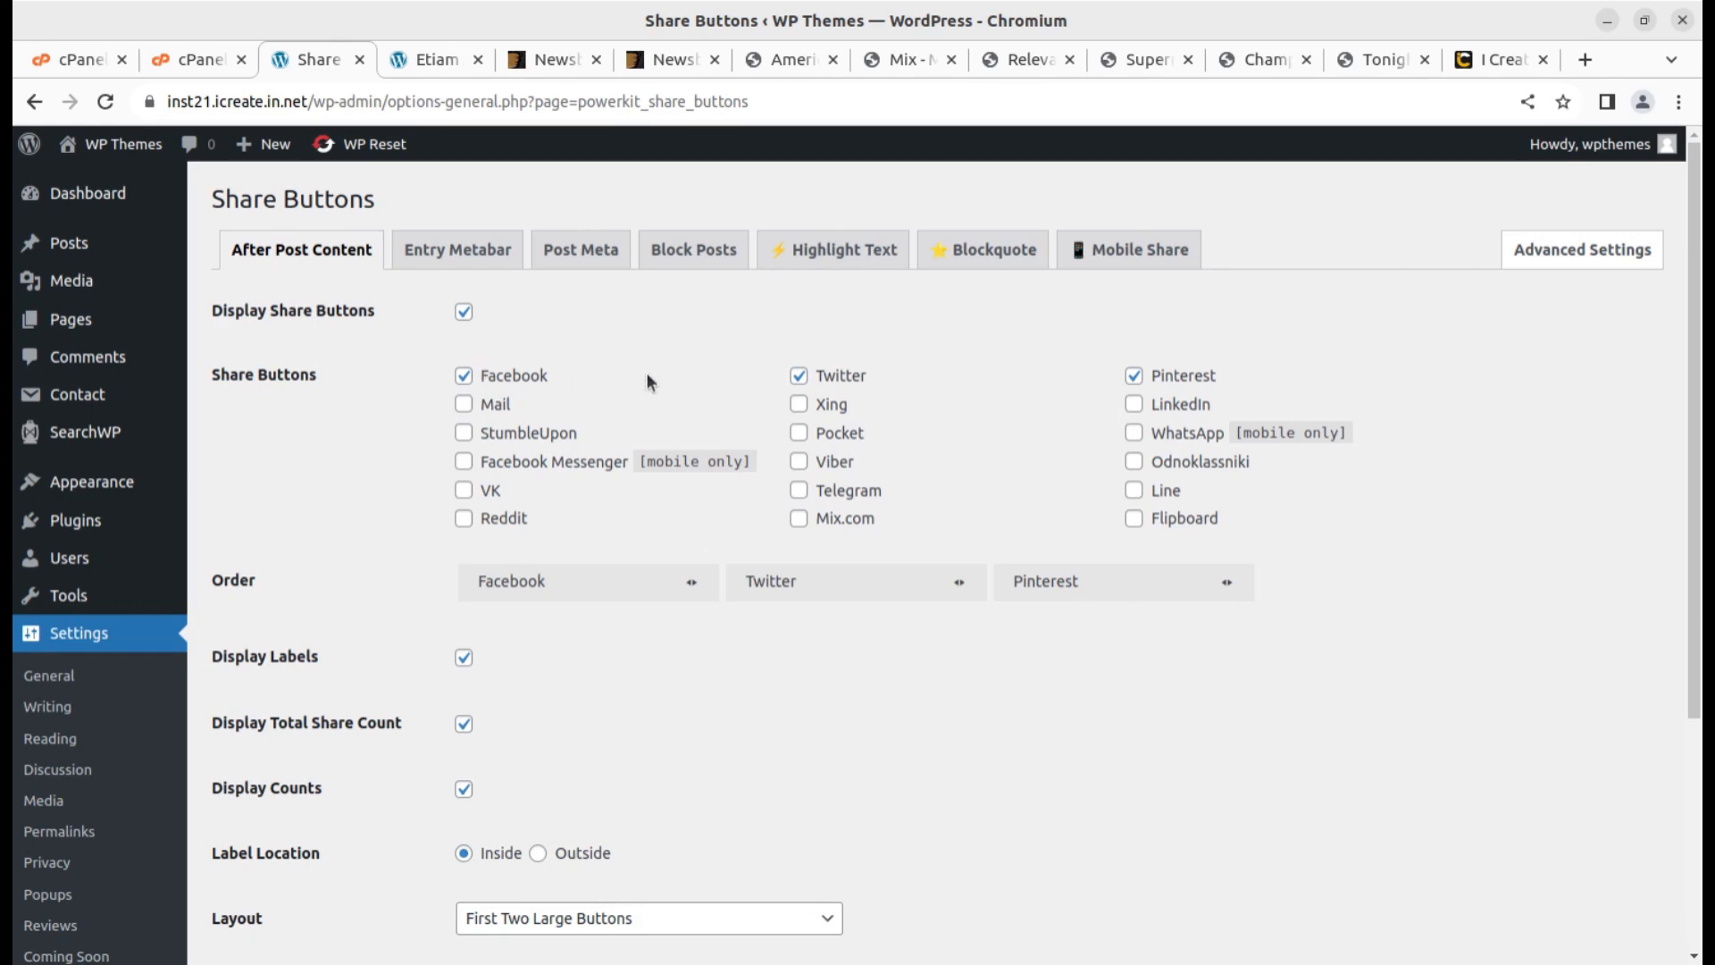
pyautogui.scroll(-3, 1192, 411)
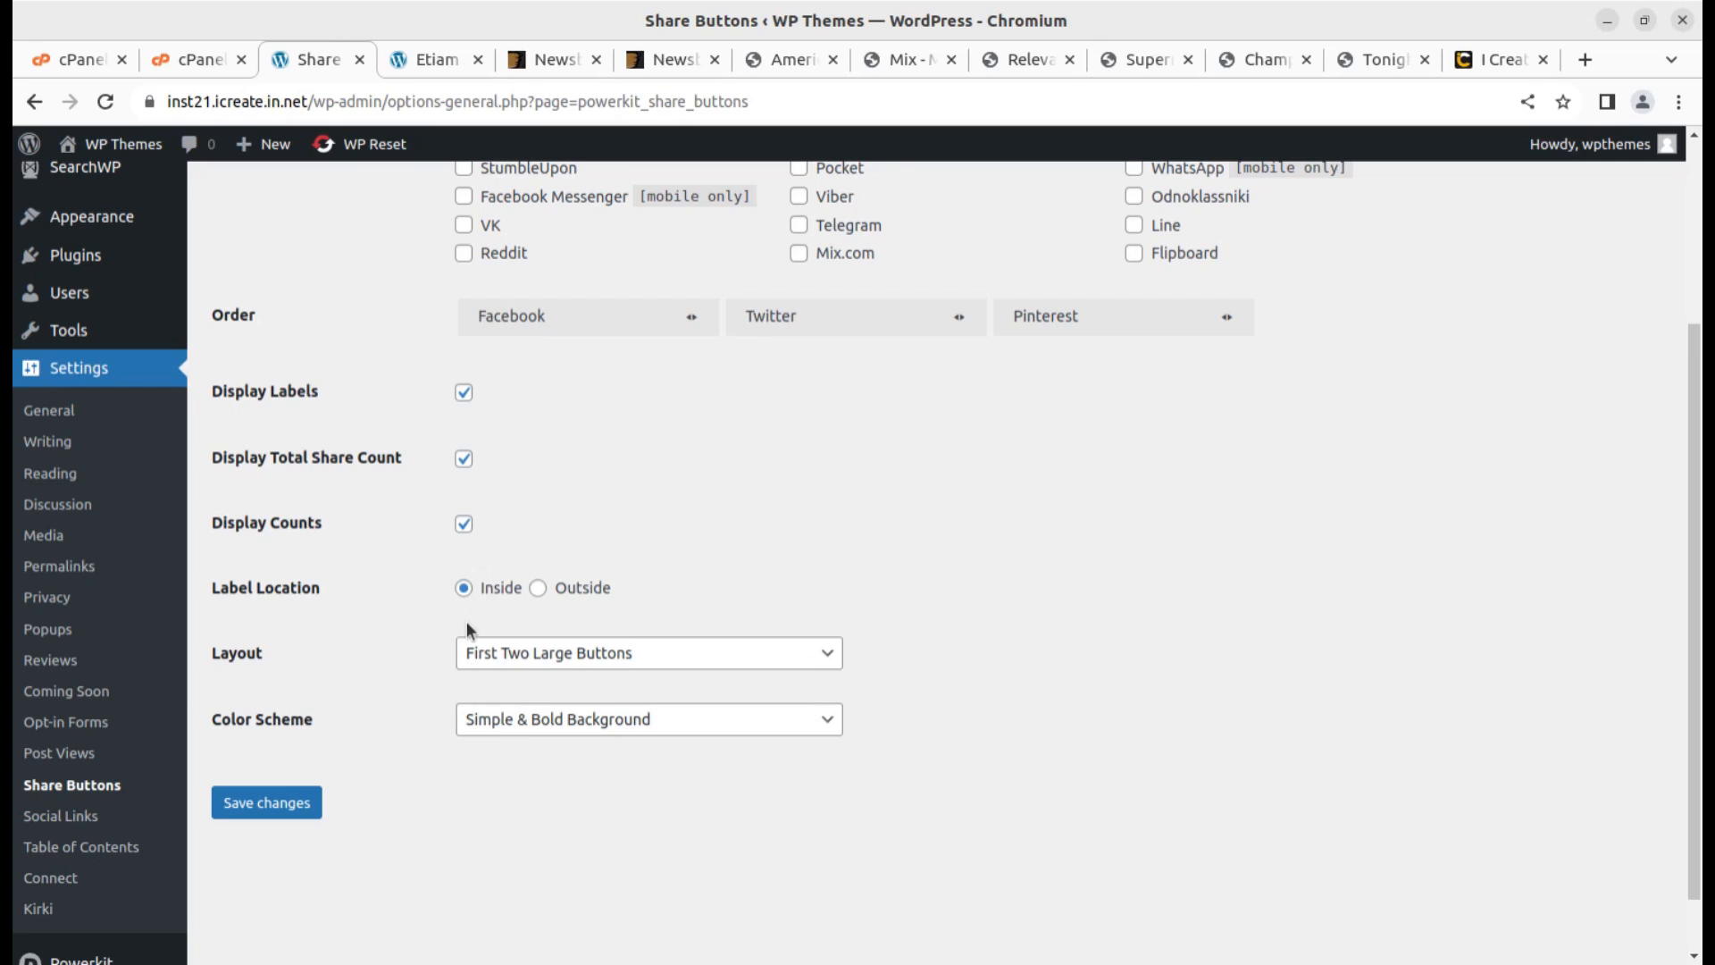
pyautogui.scroll(3, 461, 617)
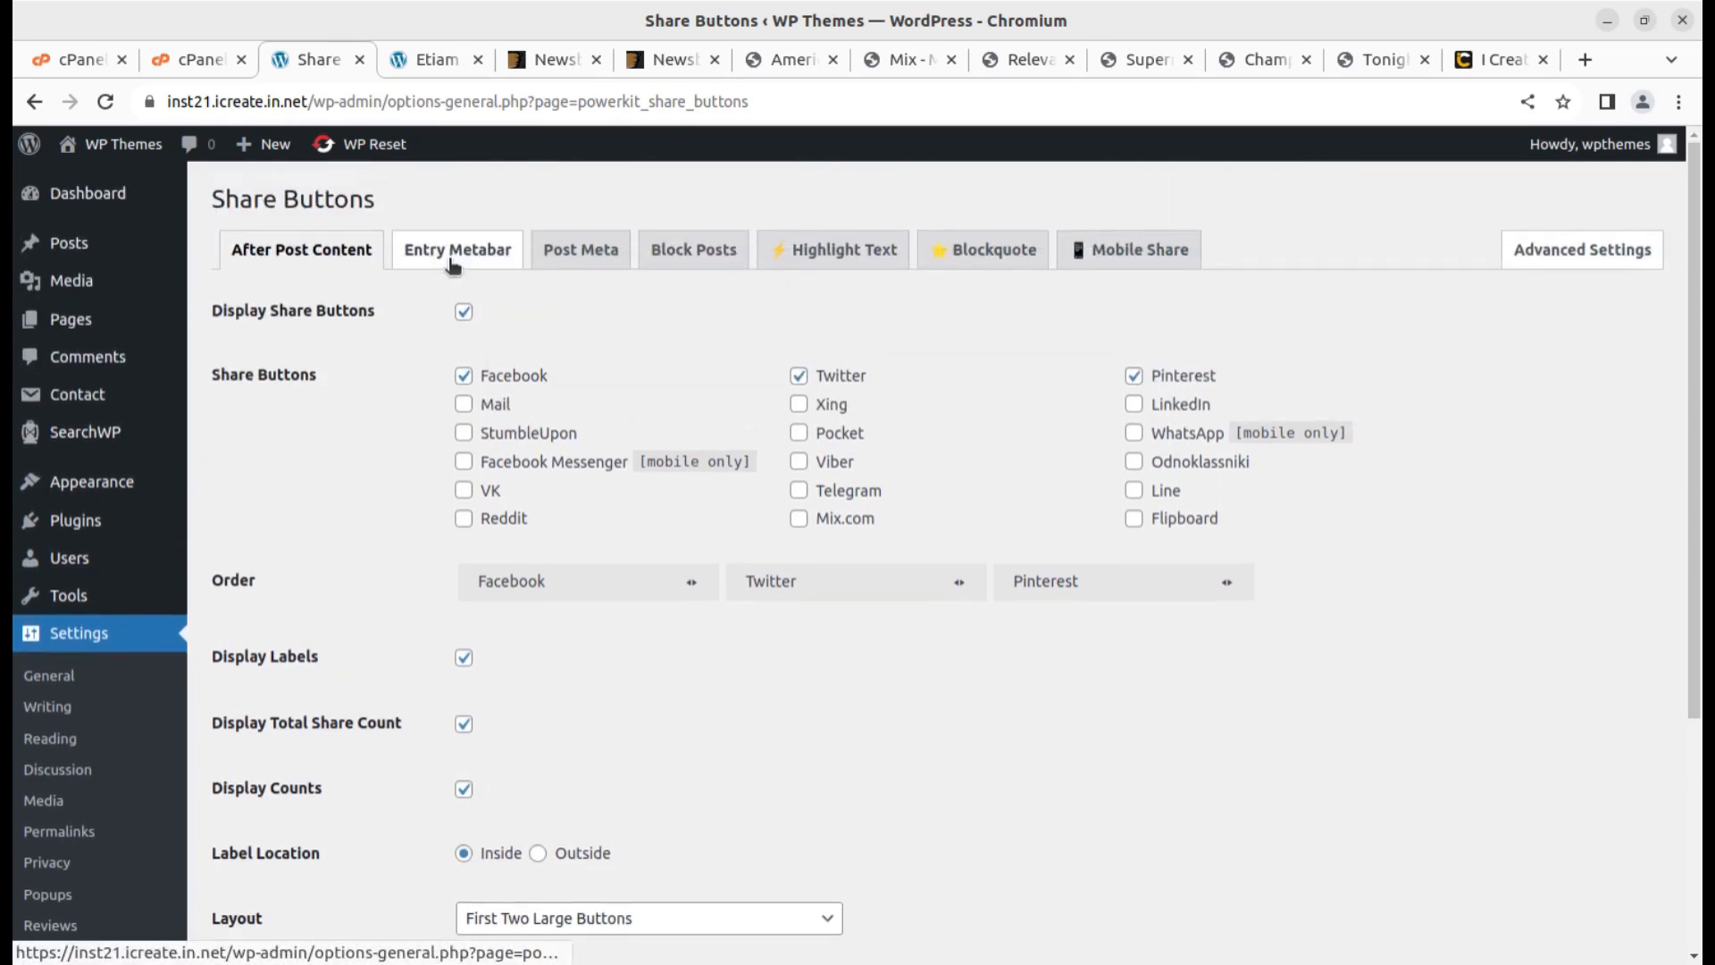
# Review the Share Buttons settings for Entry Metabar, Post Meta, Block Posts, Highlight Text, Blockquote and Mobile Share
pyautogui.click(453, 259)
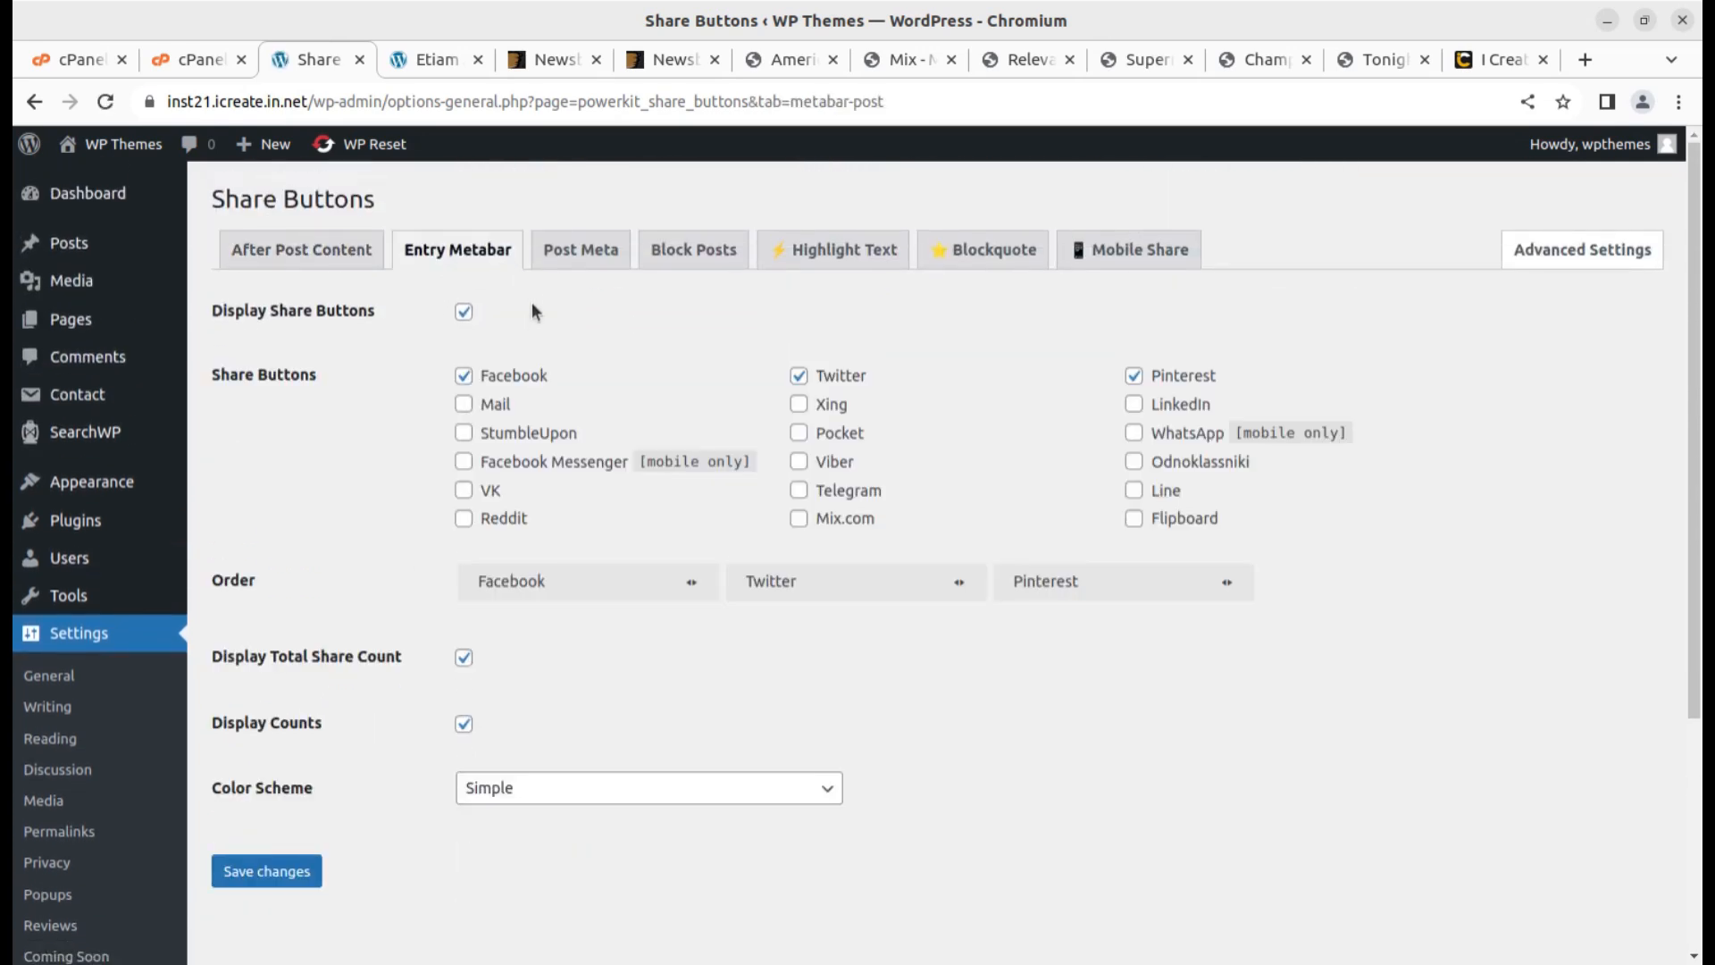
pyautogui.click(581, 259)
pyautogui.click(688, 259)
pyautogui.click(804, 263)
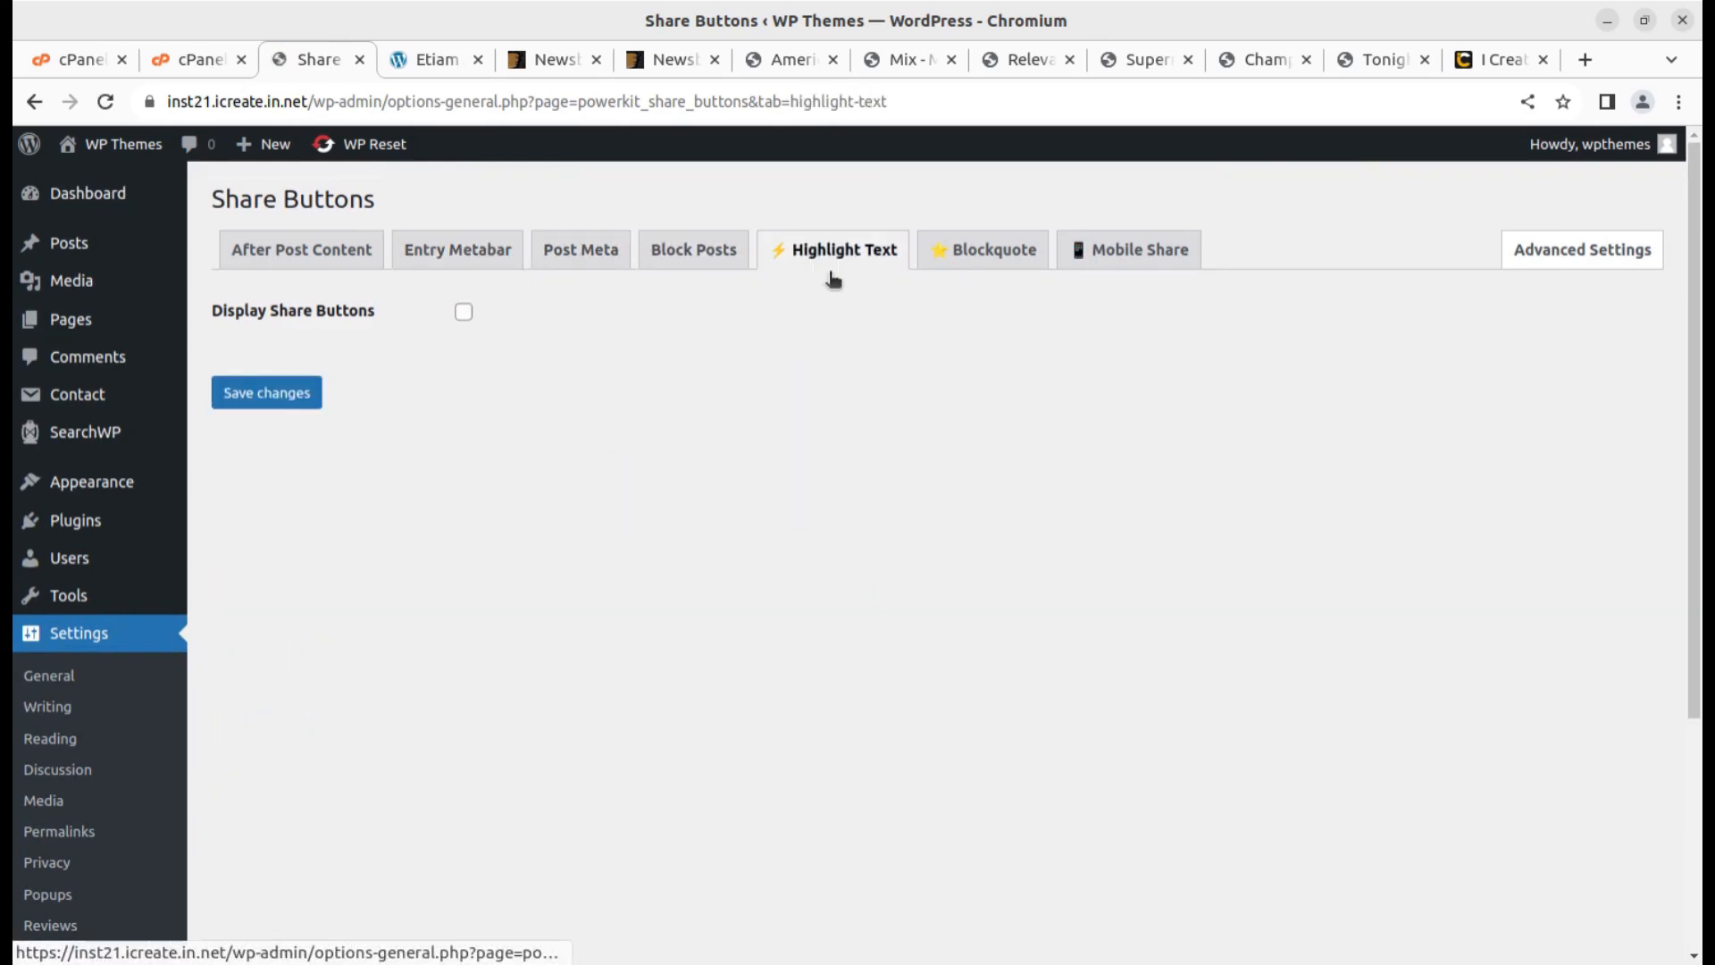
pyautogui.click(975, 264)
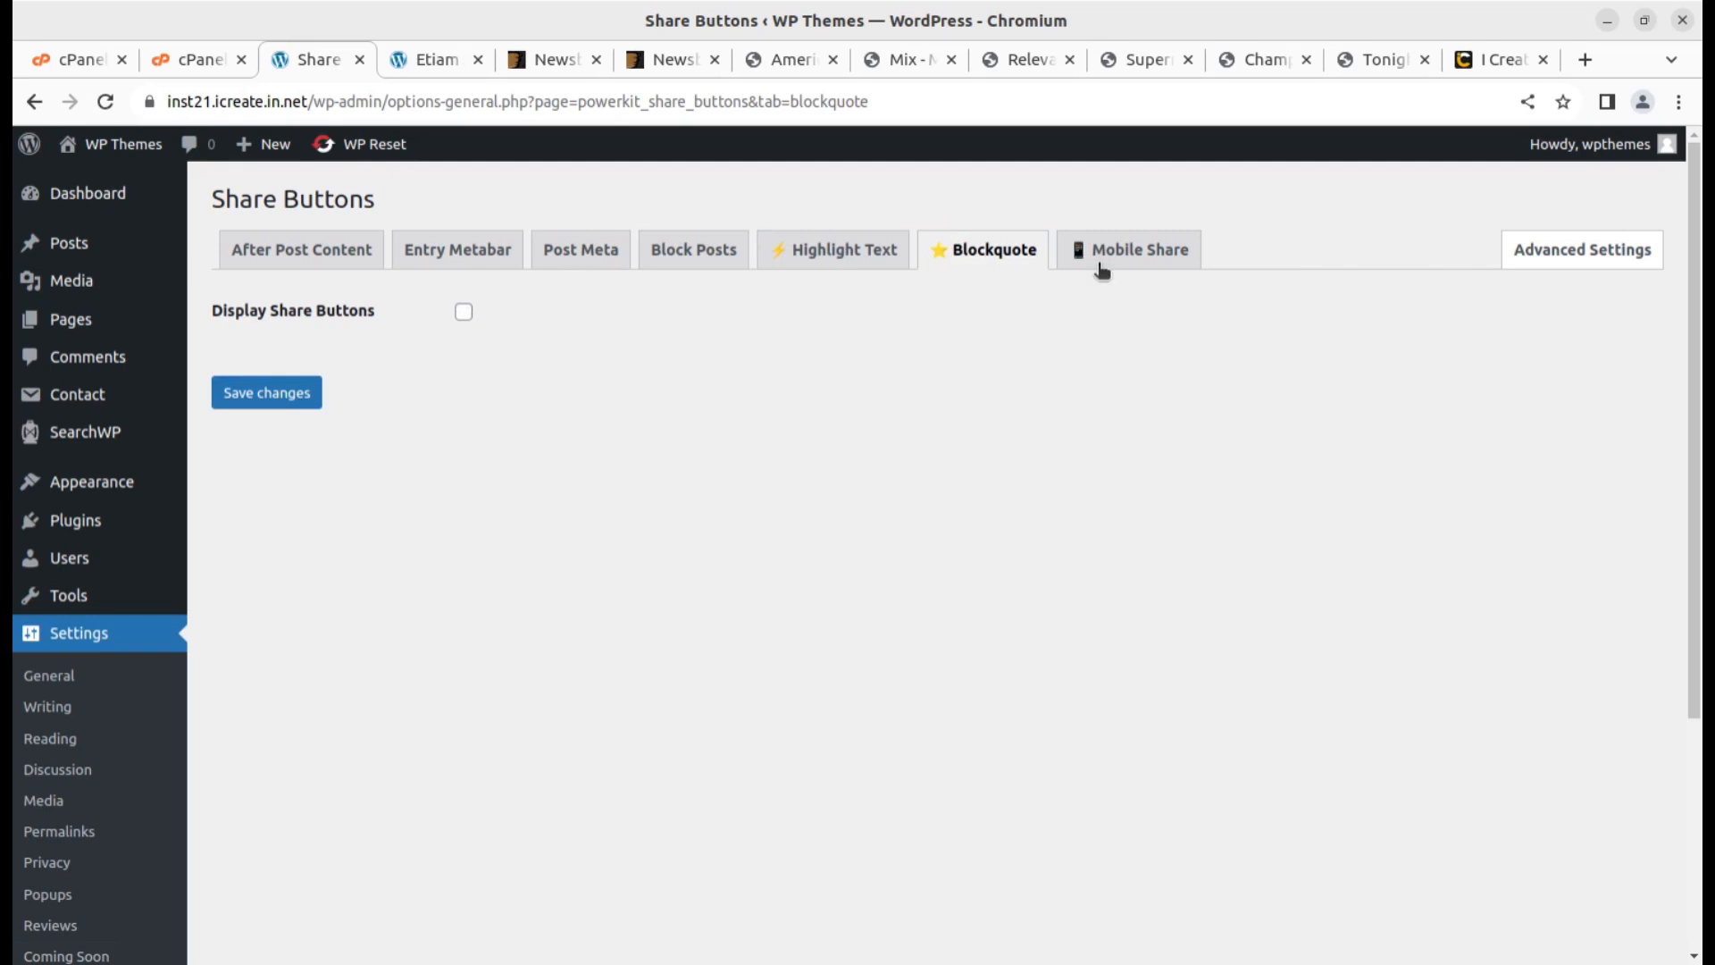
pyautogui.click(1141, 258)
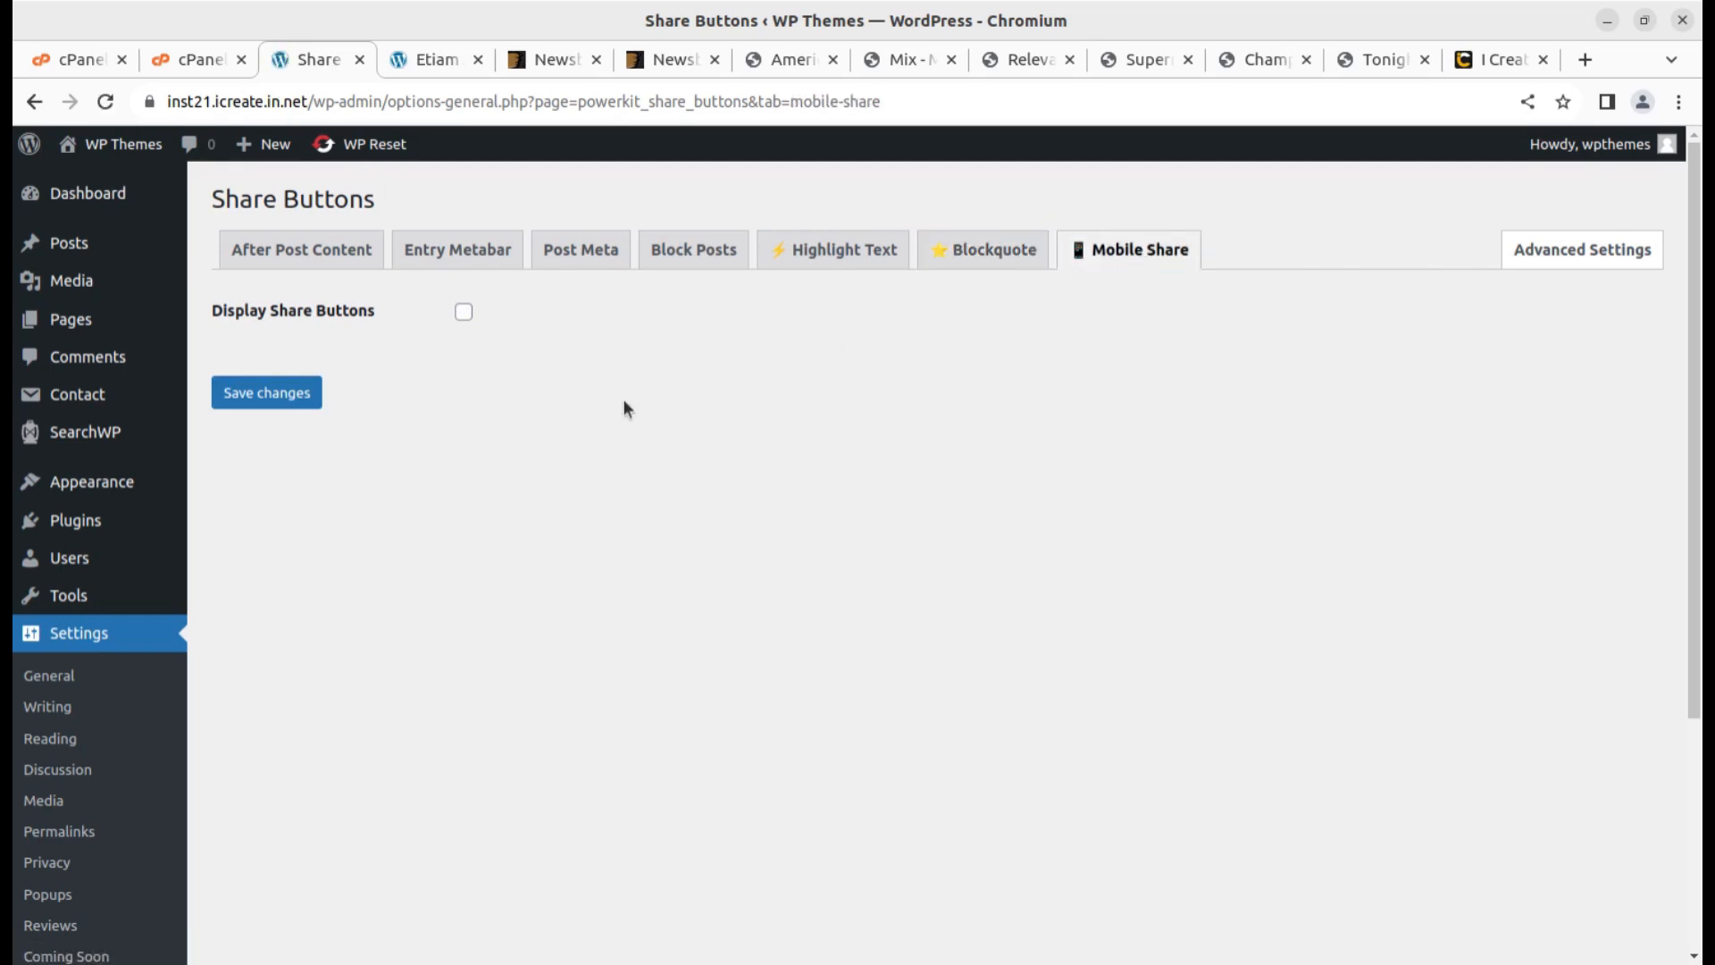
# Go back to the After Post Content share button settings and check the label, count, layout and color scheme options
pyautogui.click(306, 259)
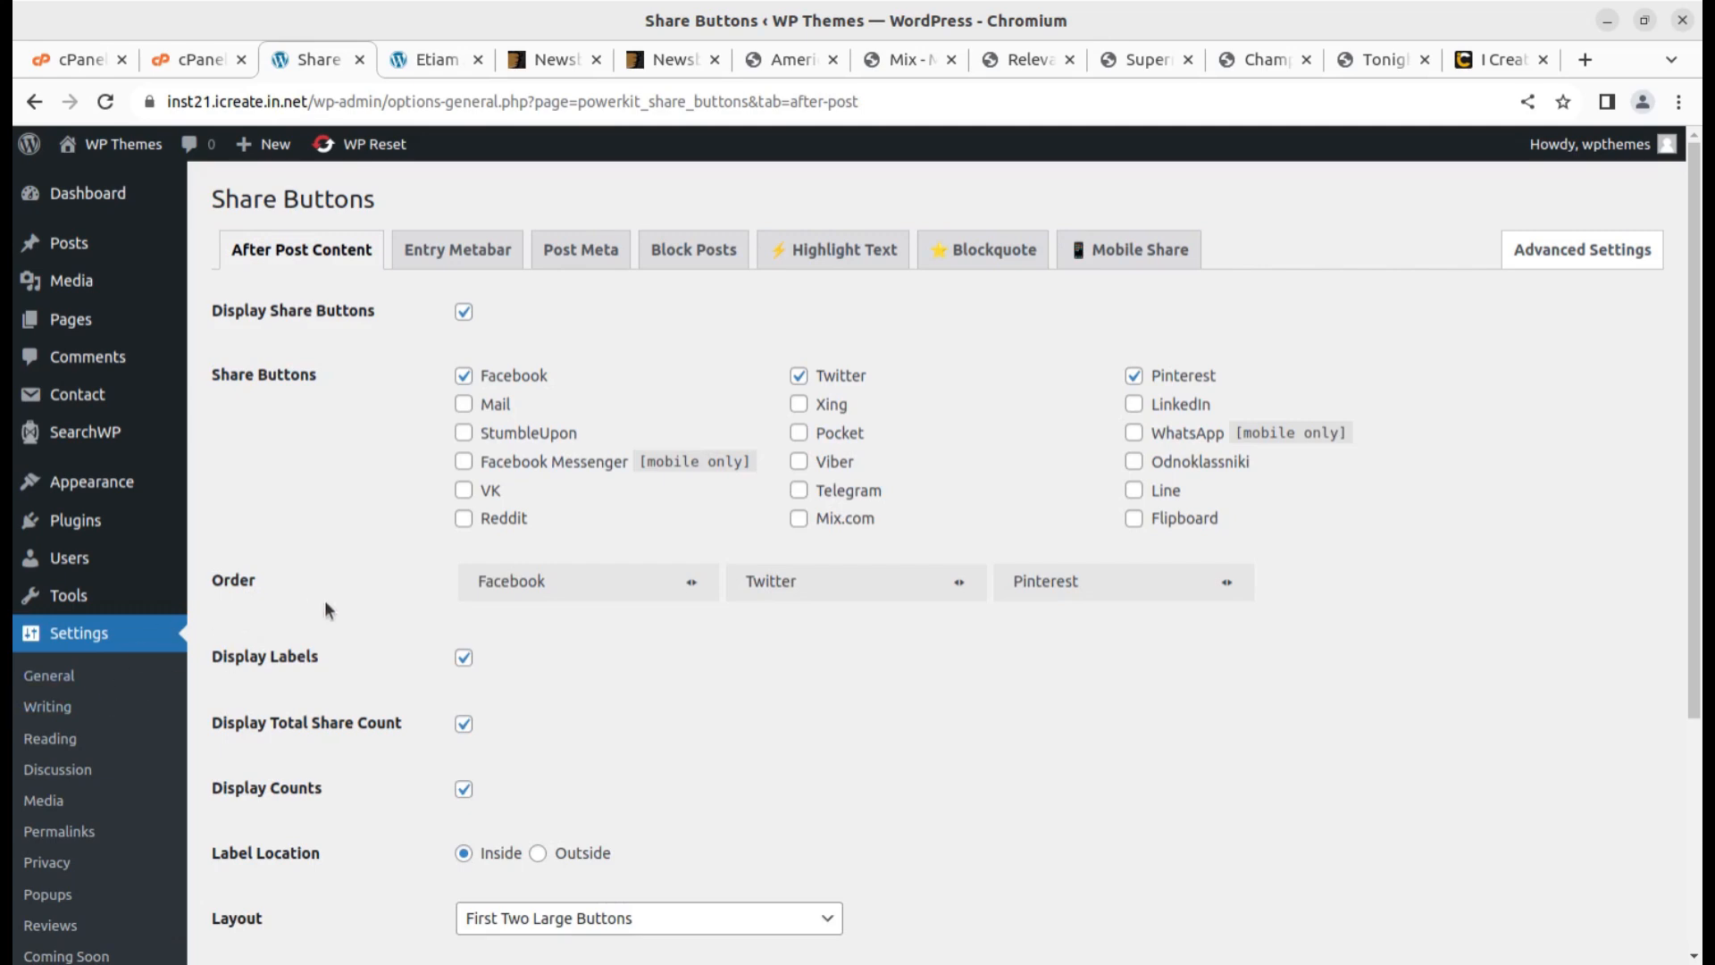
pyautogui.scroll(-3, 324, 607)
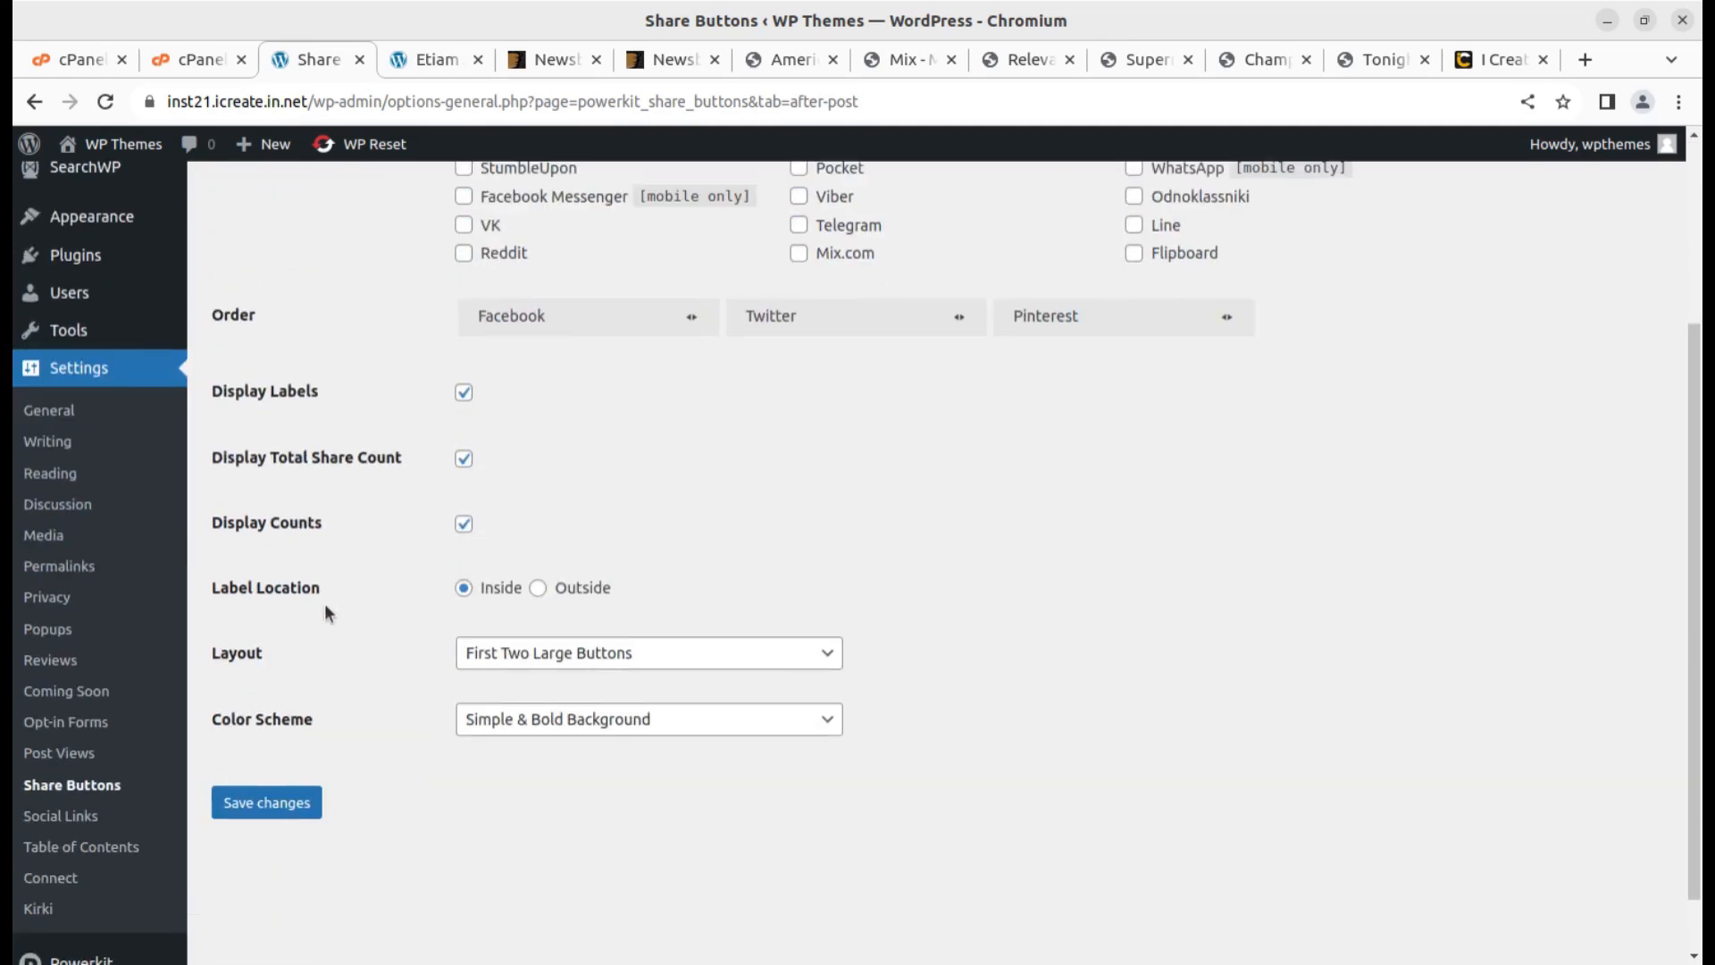
pyautogui.scroll(-1, 325, 598)
# Return to the Powerkit modules list and examine its entries again, highlighting the Pinterest Integration and Opt-in Forms names
pyautogui.click(52, 897)
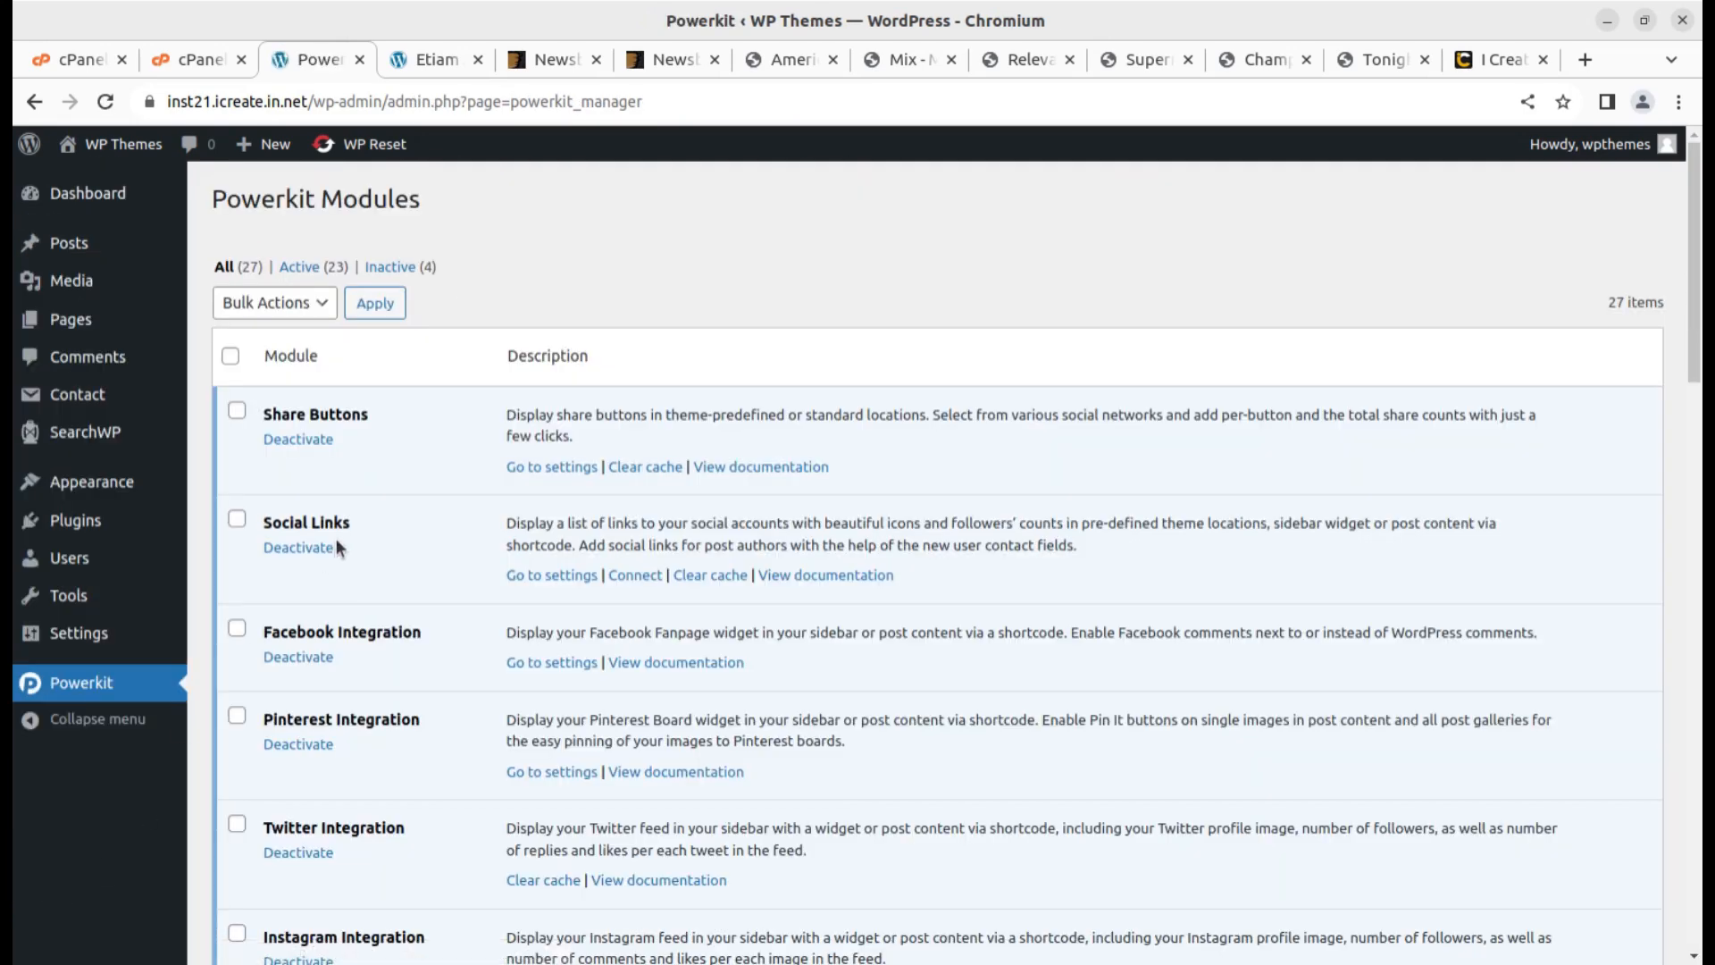
pyautogui.scroll(-3, 336, 544)
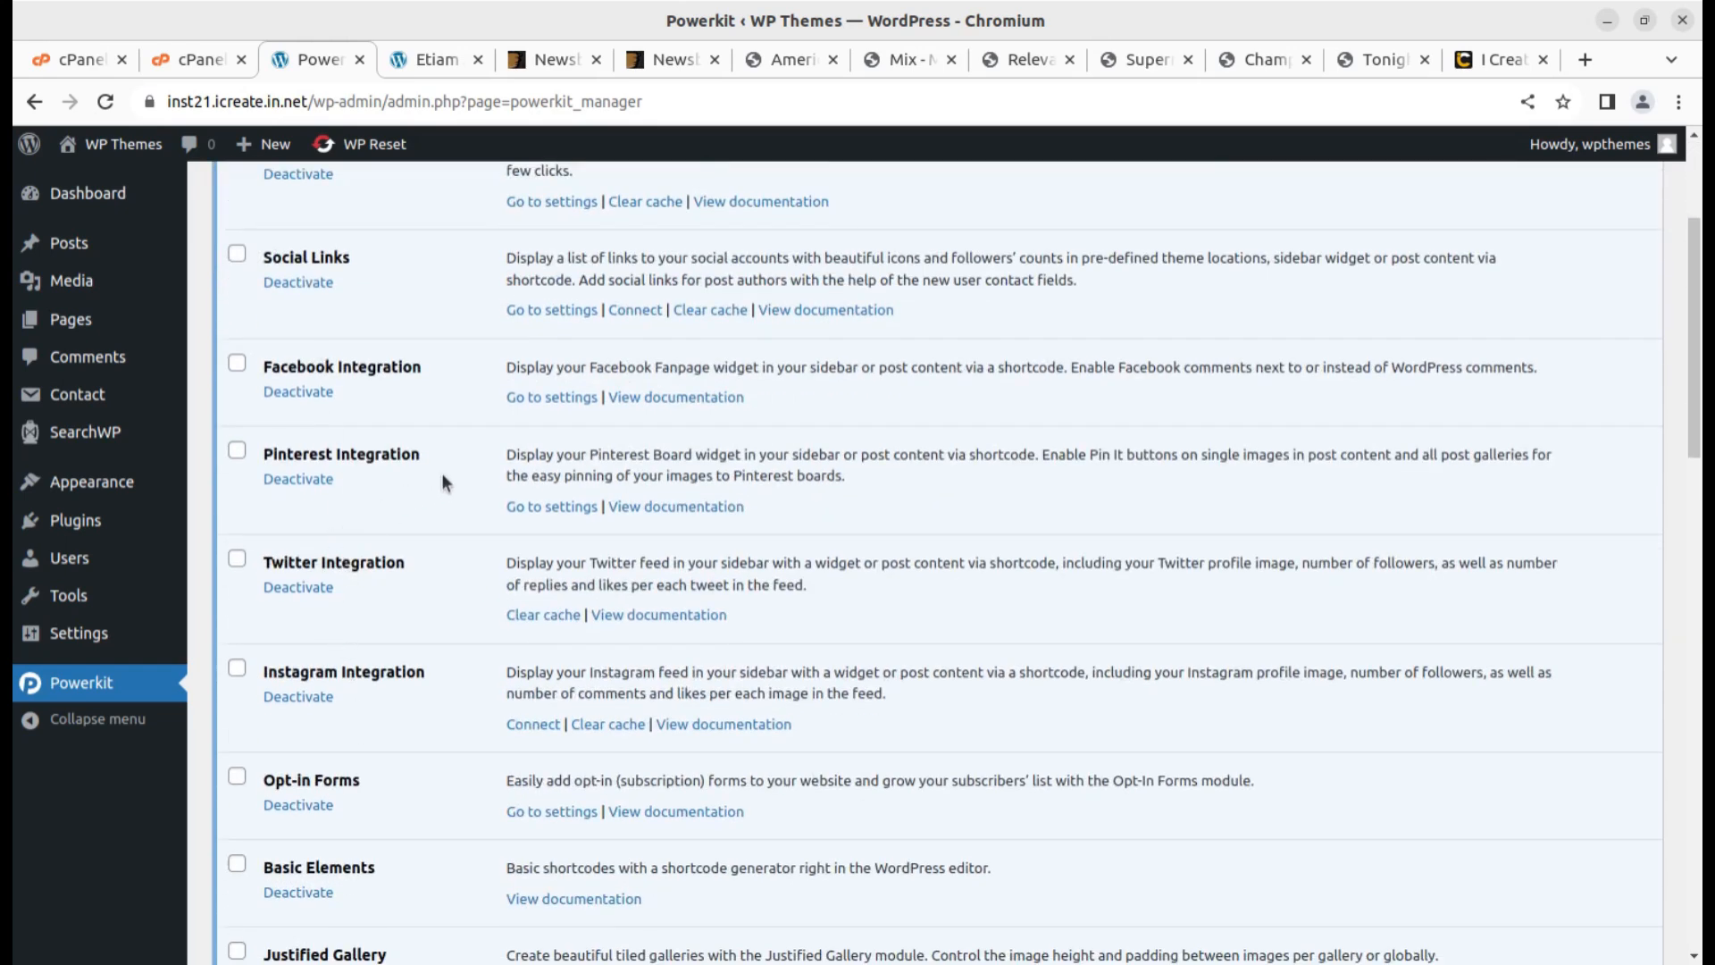
pyautogui.moveTo(439, 464); pyautogui.dragTo(274, 460)
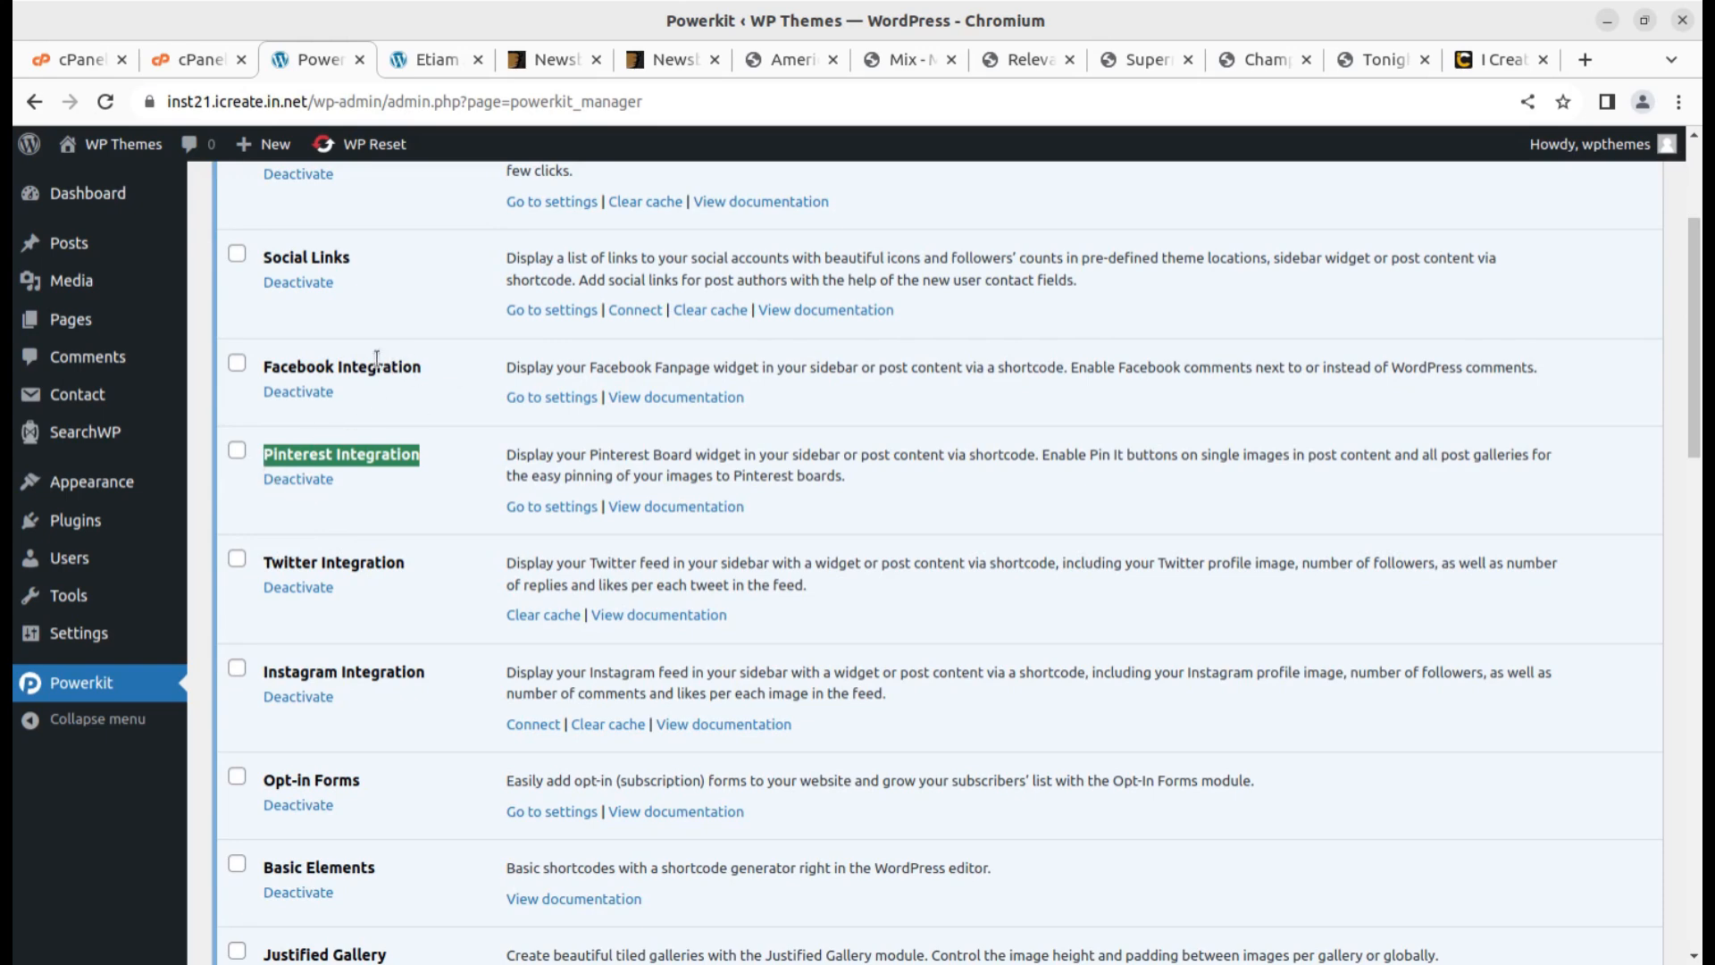
pyautogui.scroll(-3, 451, 689)
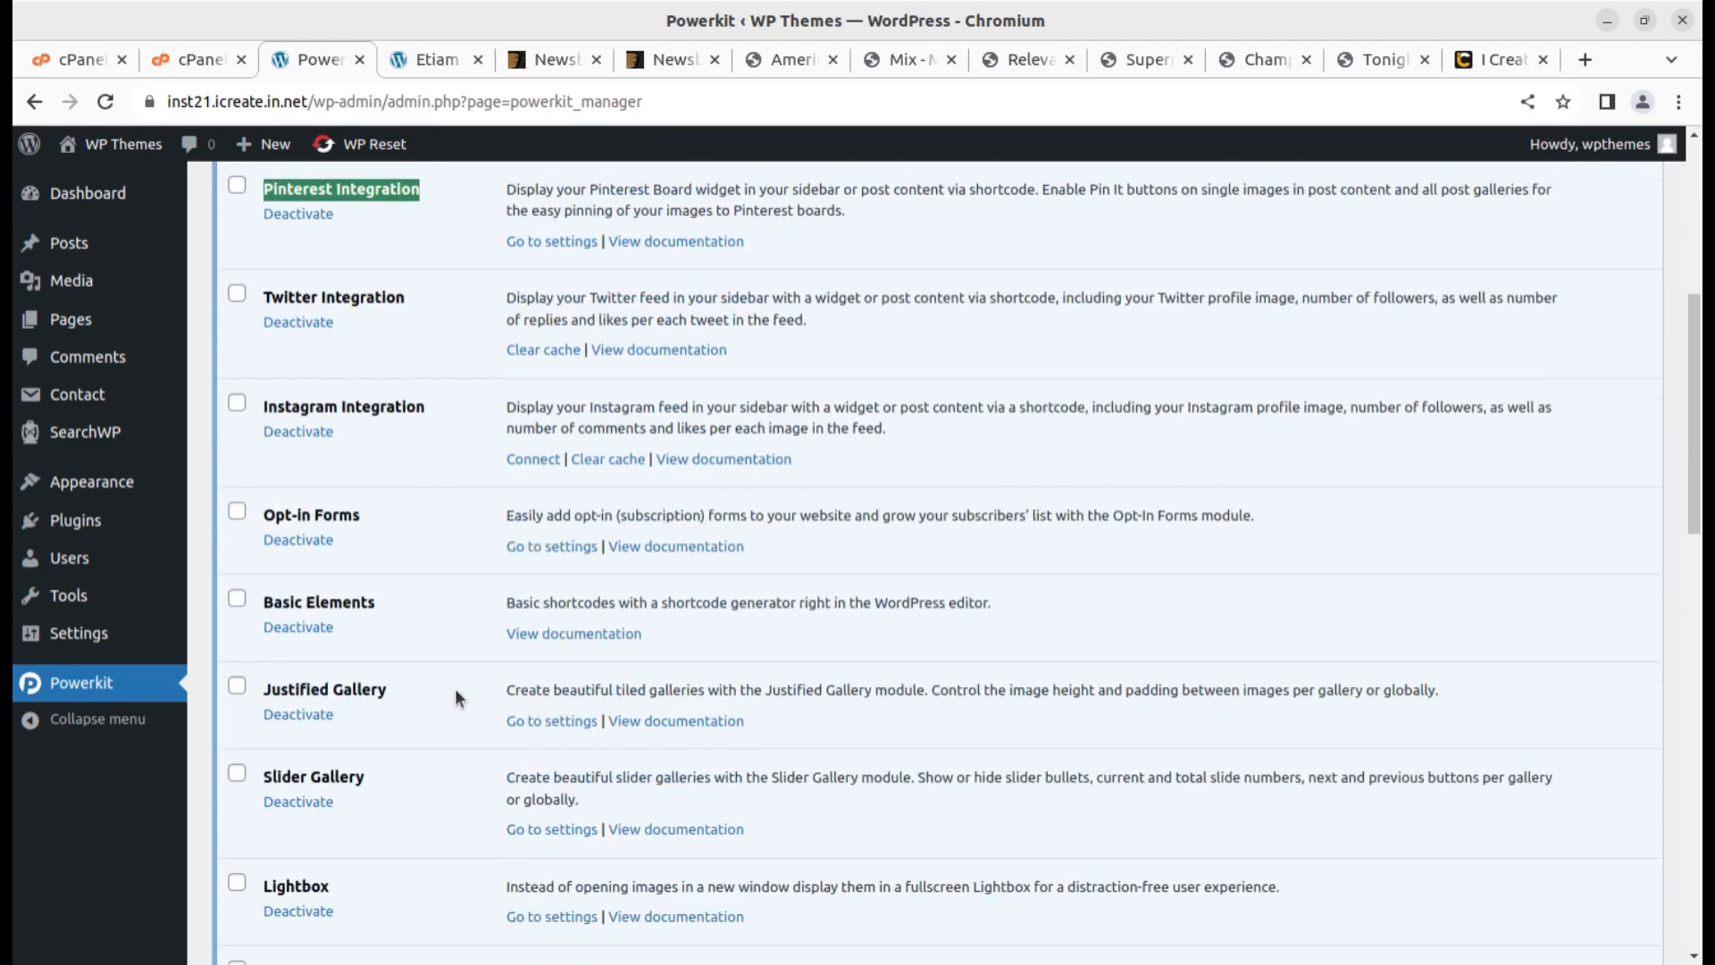
pyautogui.click(398, 532)
pyautogui.moveTo(398, 533); pyautogui.dragTo(245, 517)
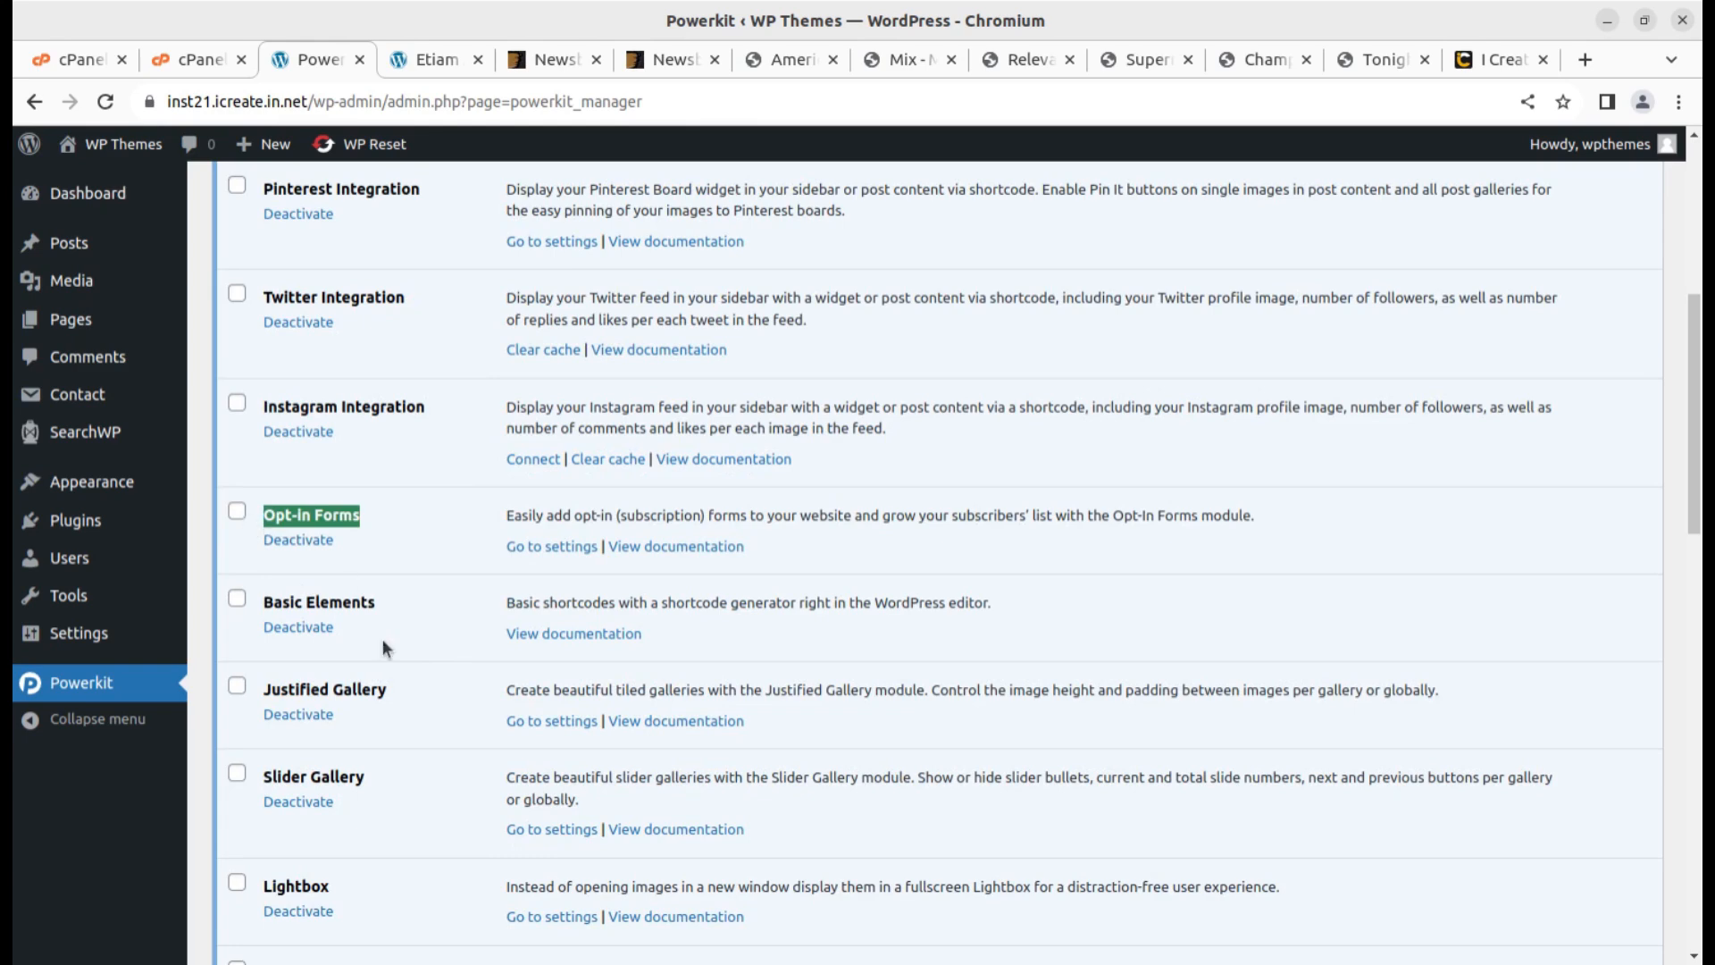
pyautogui.scroll(-2, 397, 645)
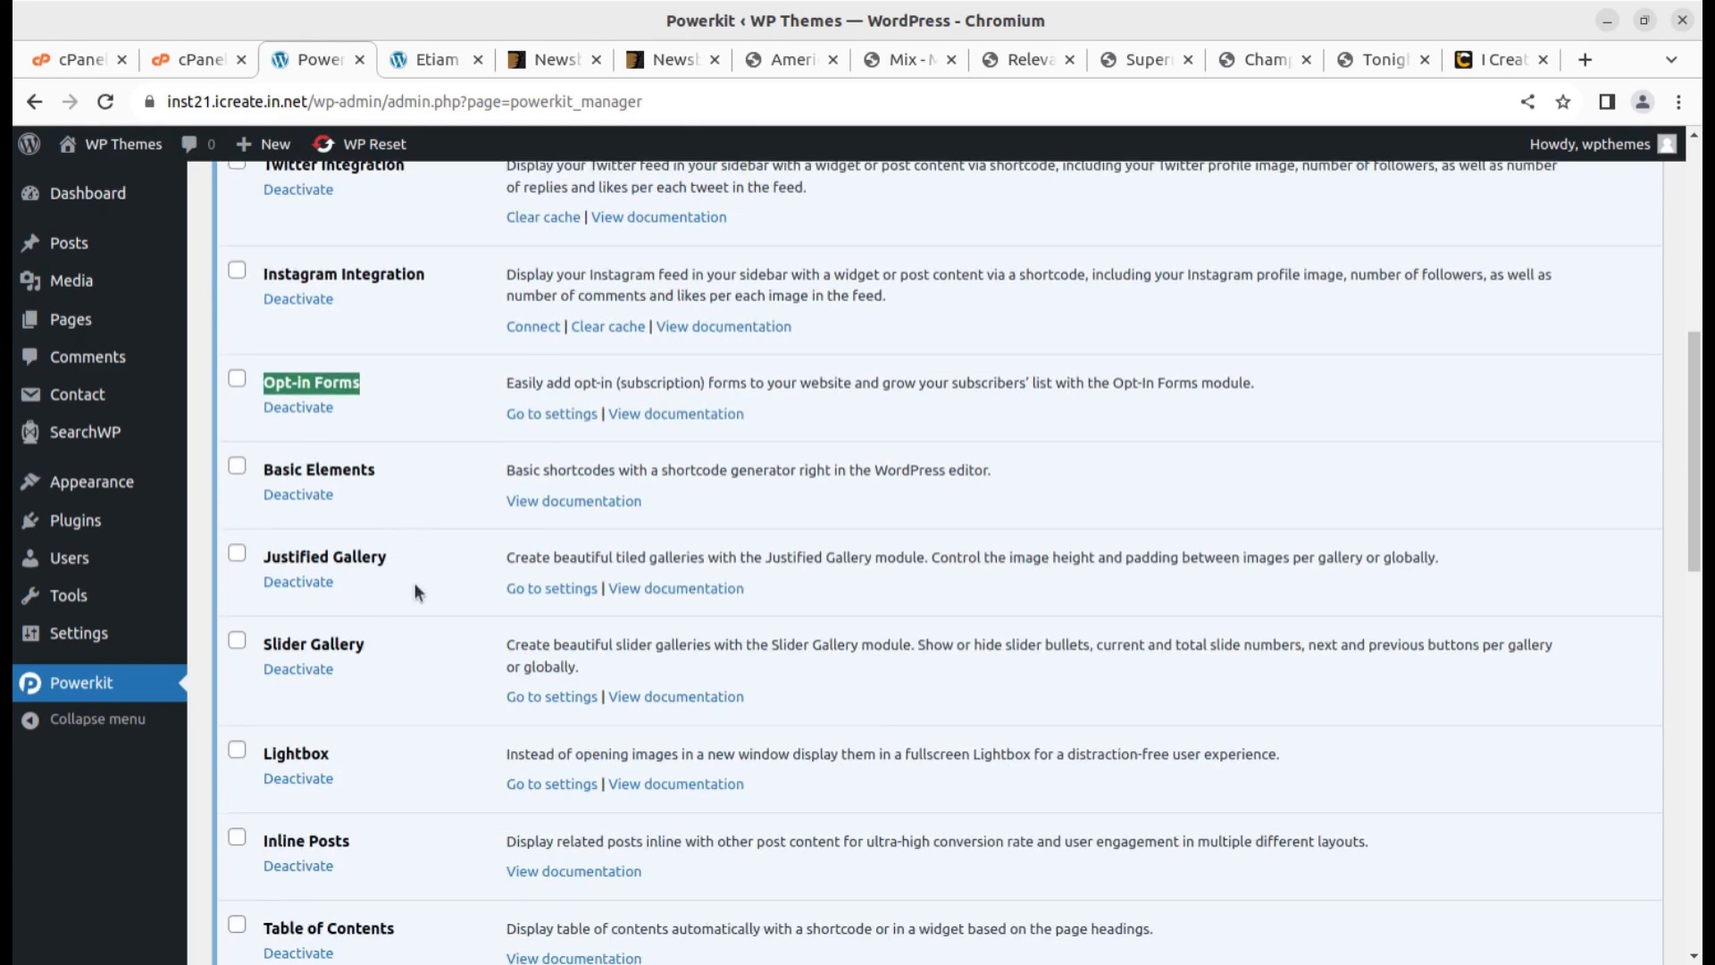
pyautogui.scroll(-3, 408, 579)
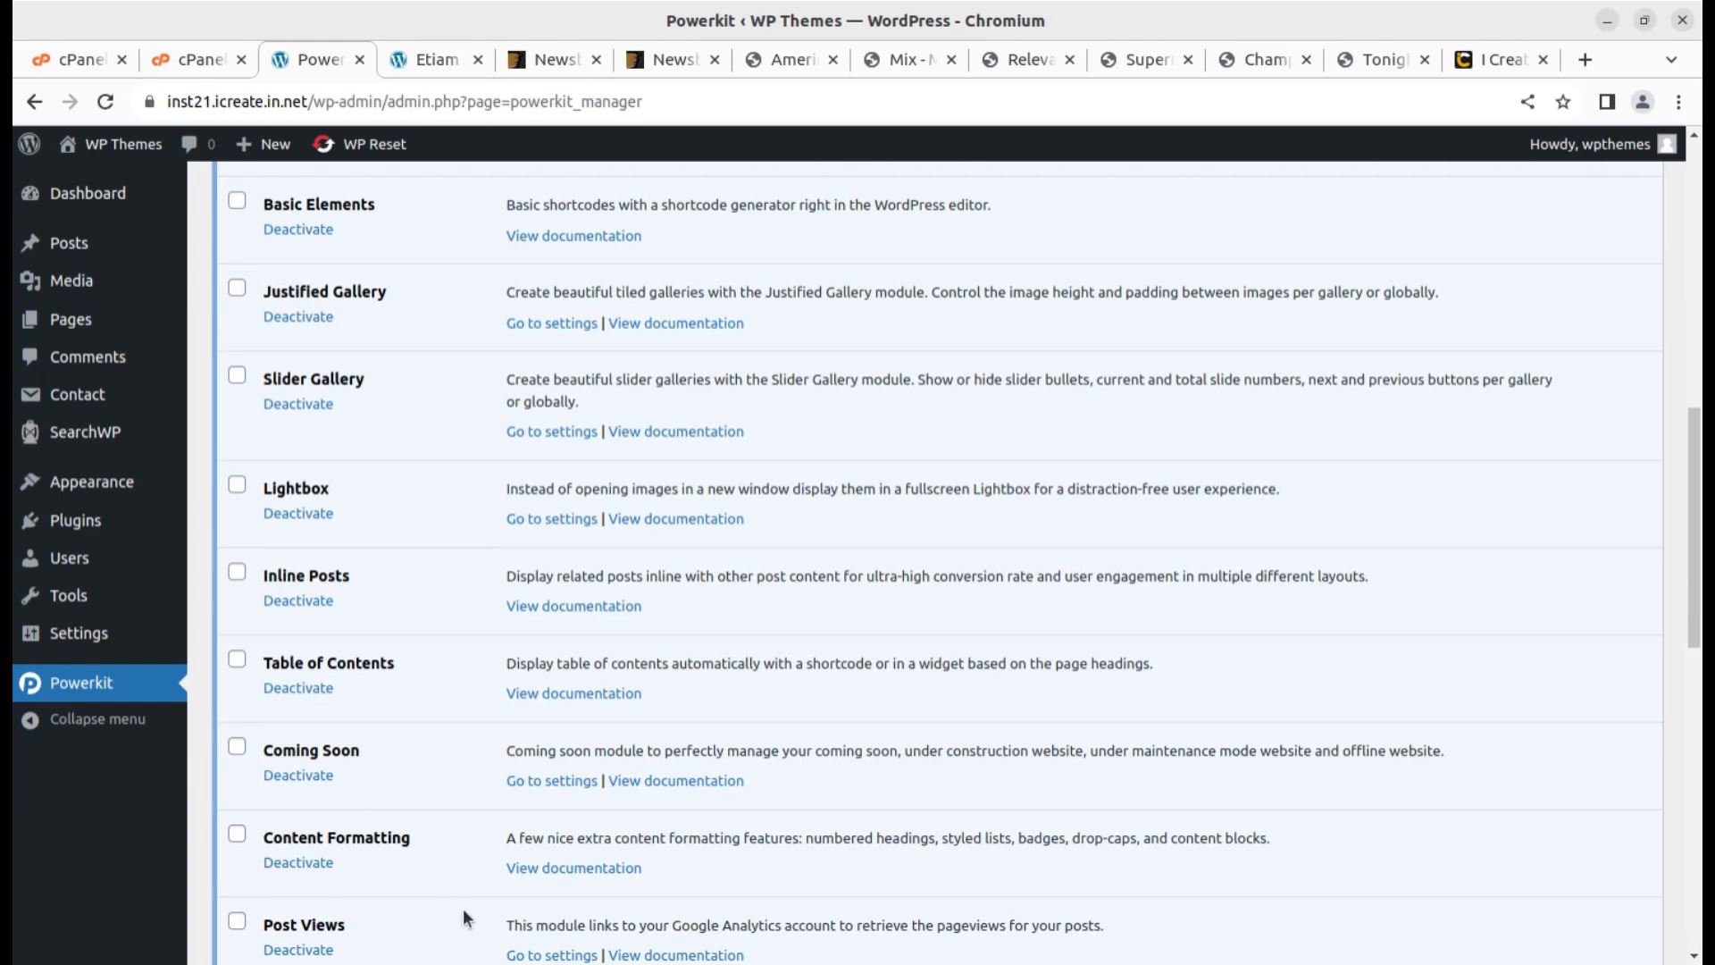
pyautogui.scroll(-3, 463, 909)
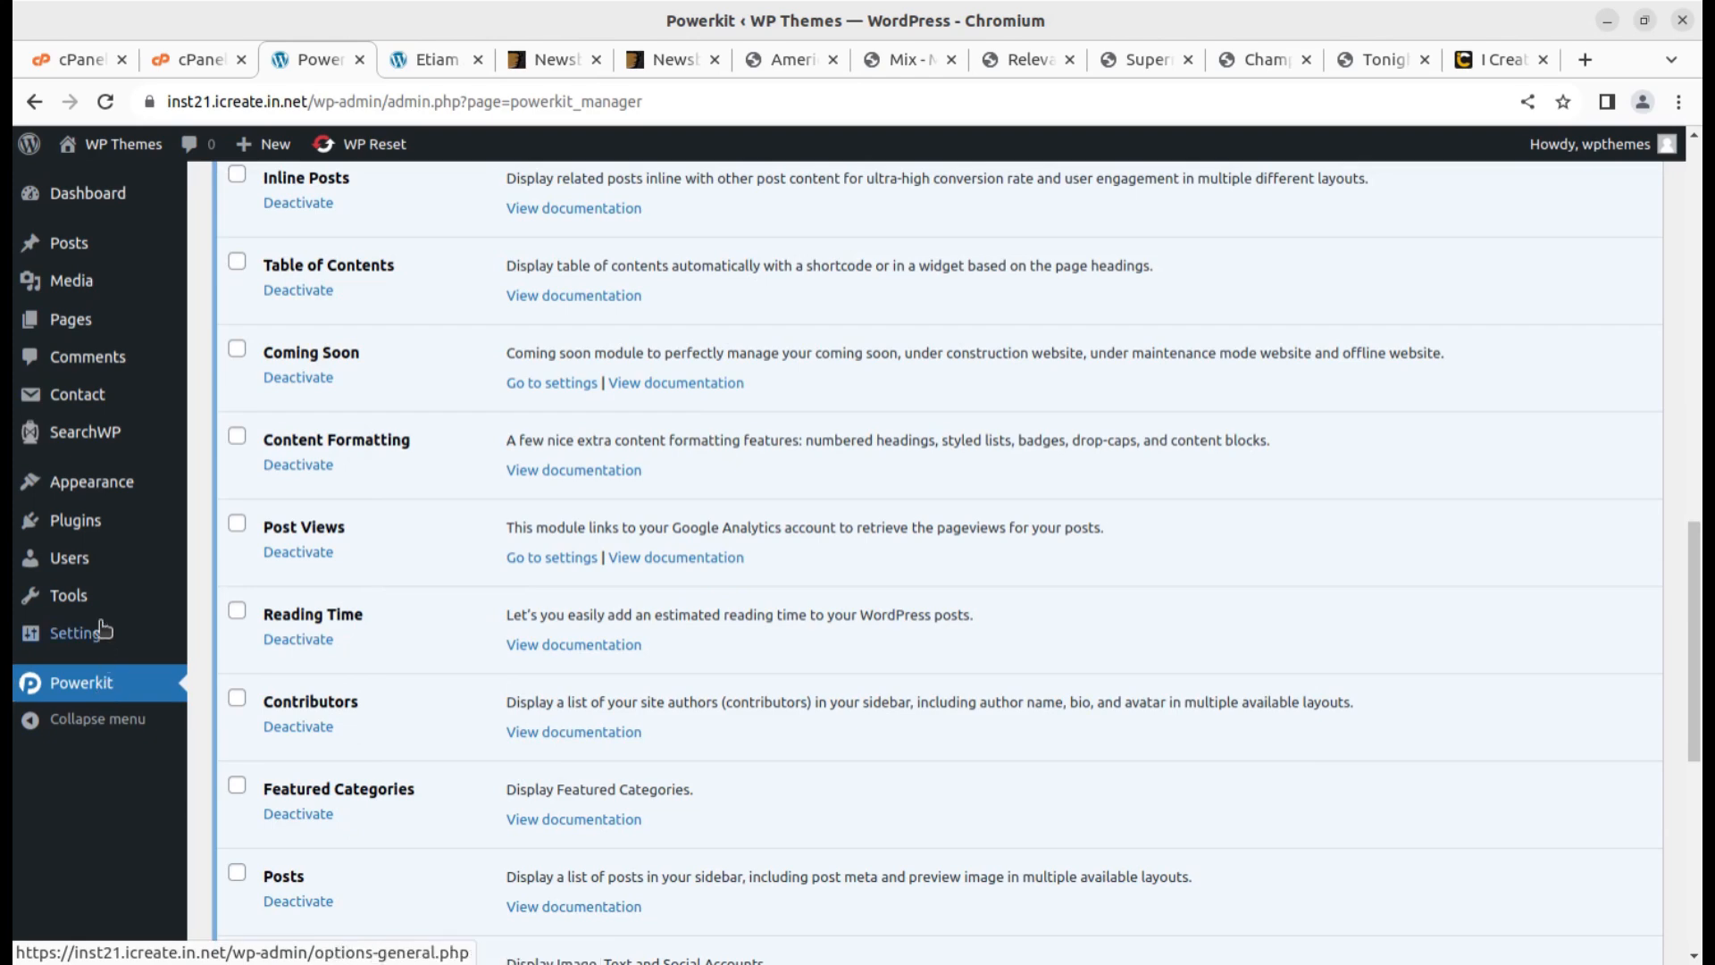
# Open SearchWP and look over its Live Search settings
pyautogui.click(114, 449)
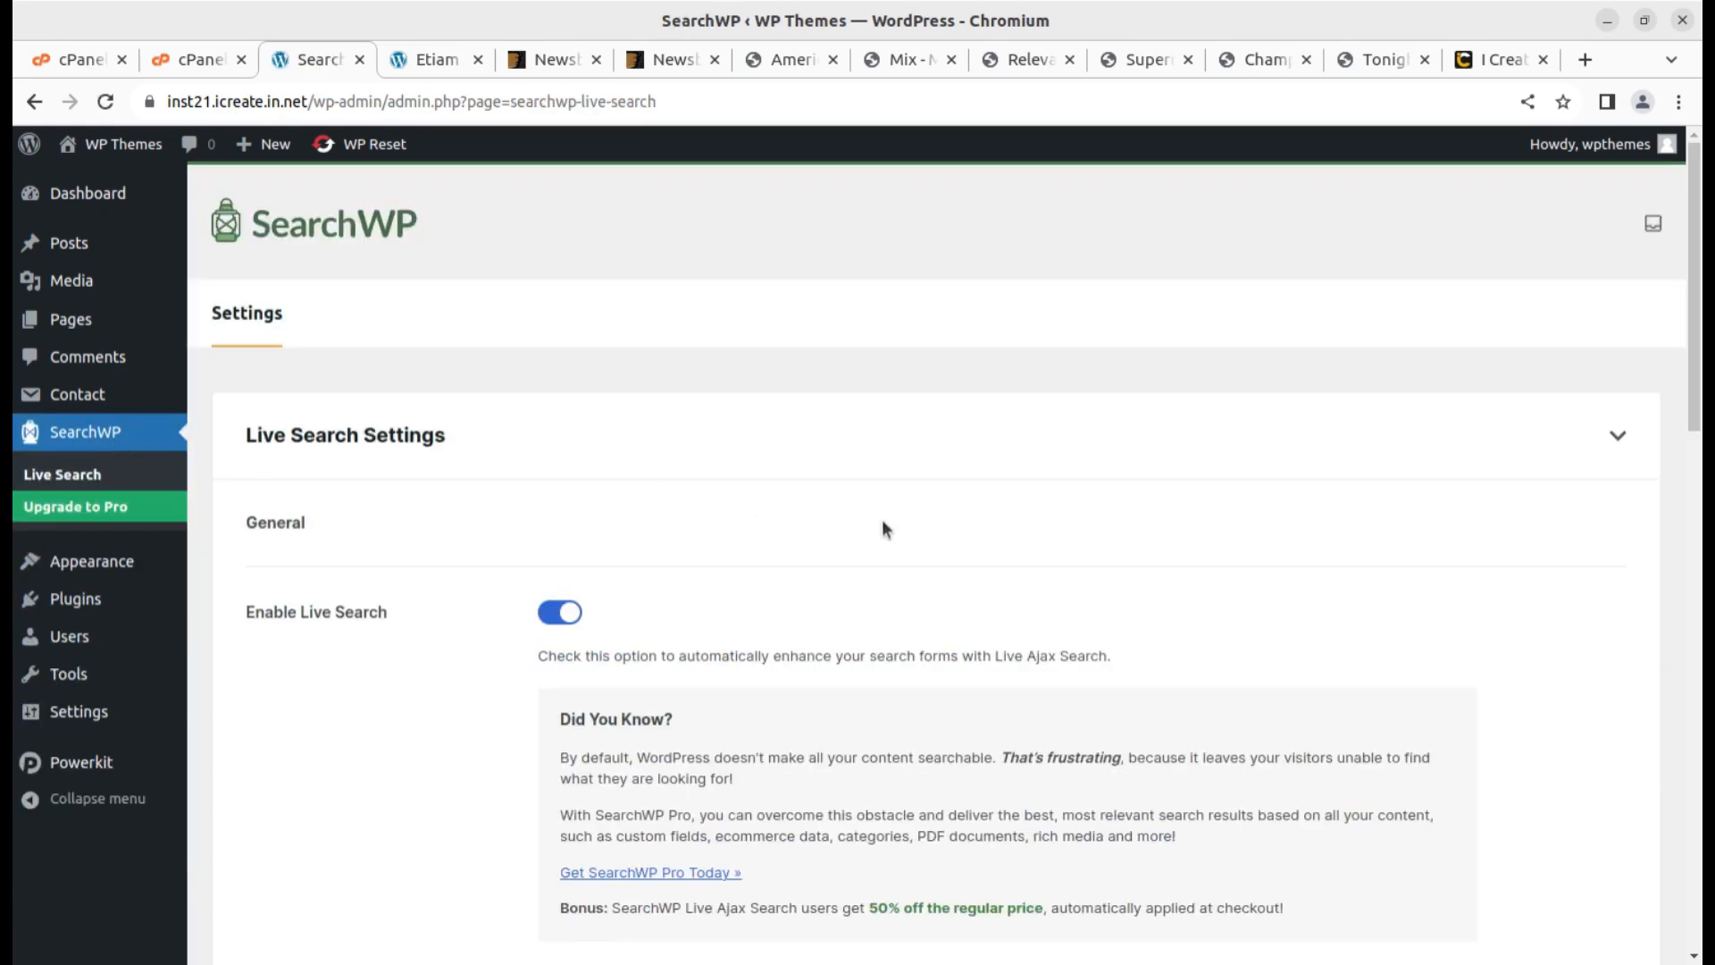
pyautogui.scroll(-2, 759, 517)
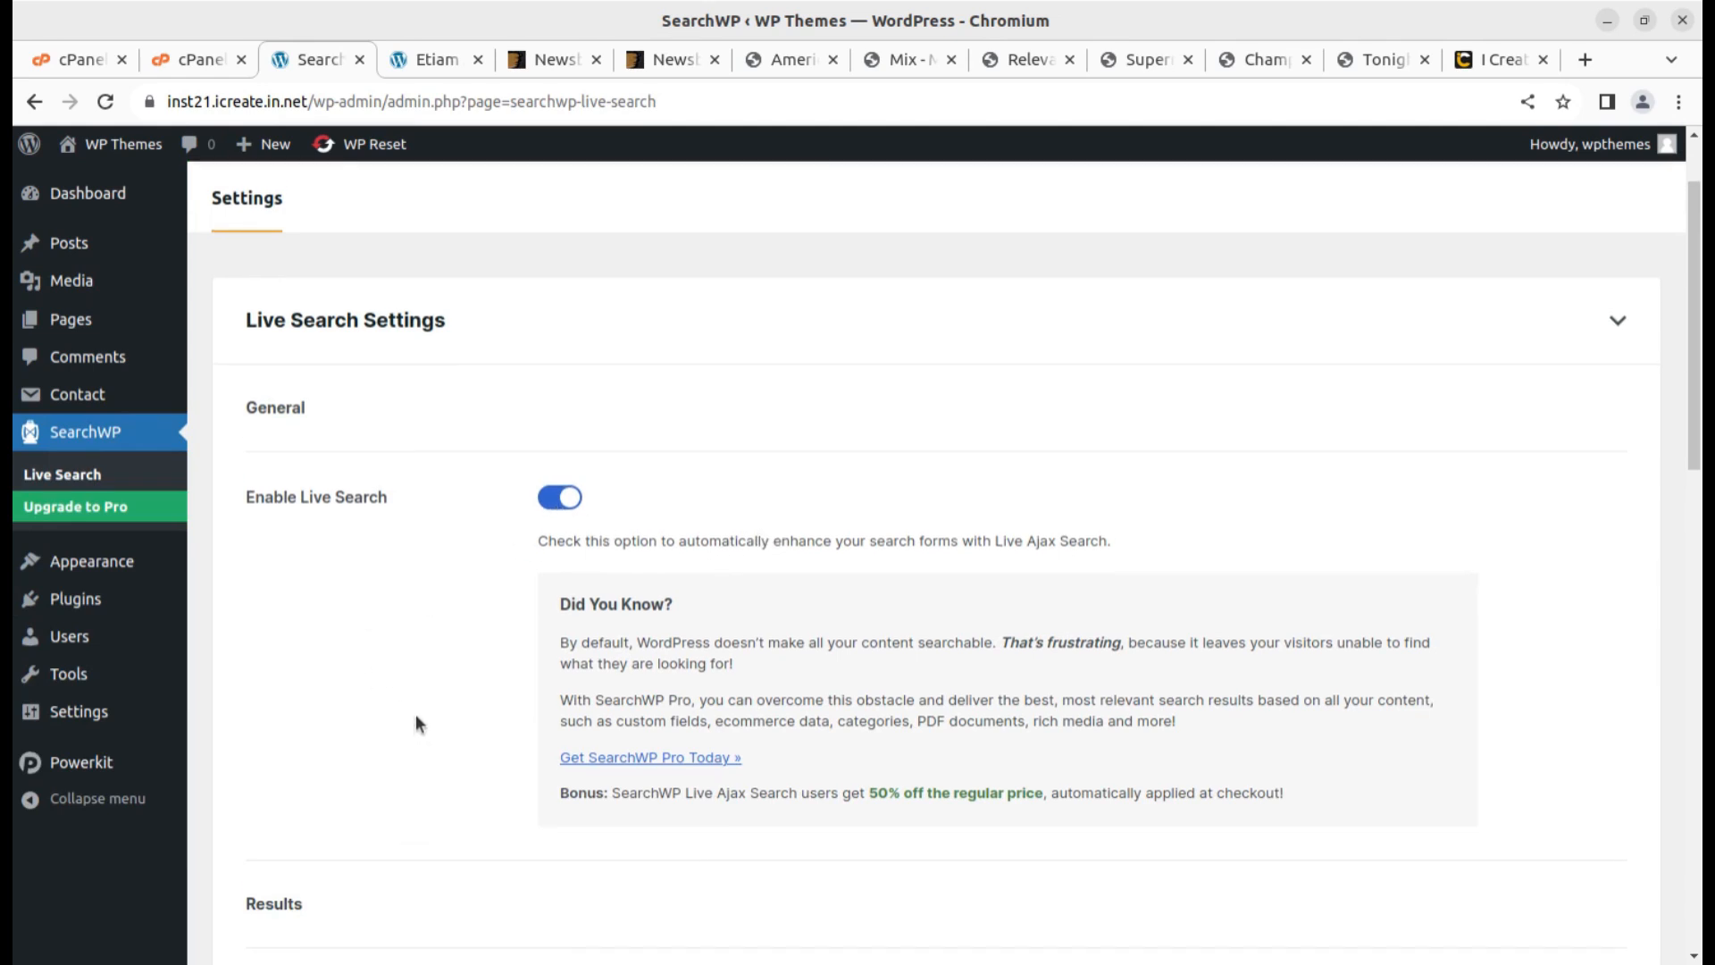
pyautogui.scroll(2, 415, 715)
# Open the list of all pages and look through the imported demo pages
pyautogui.moveTo(56, 324)
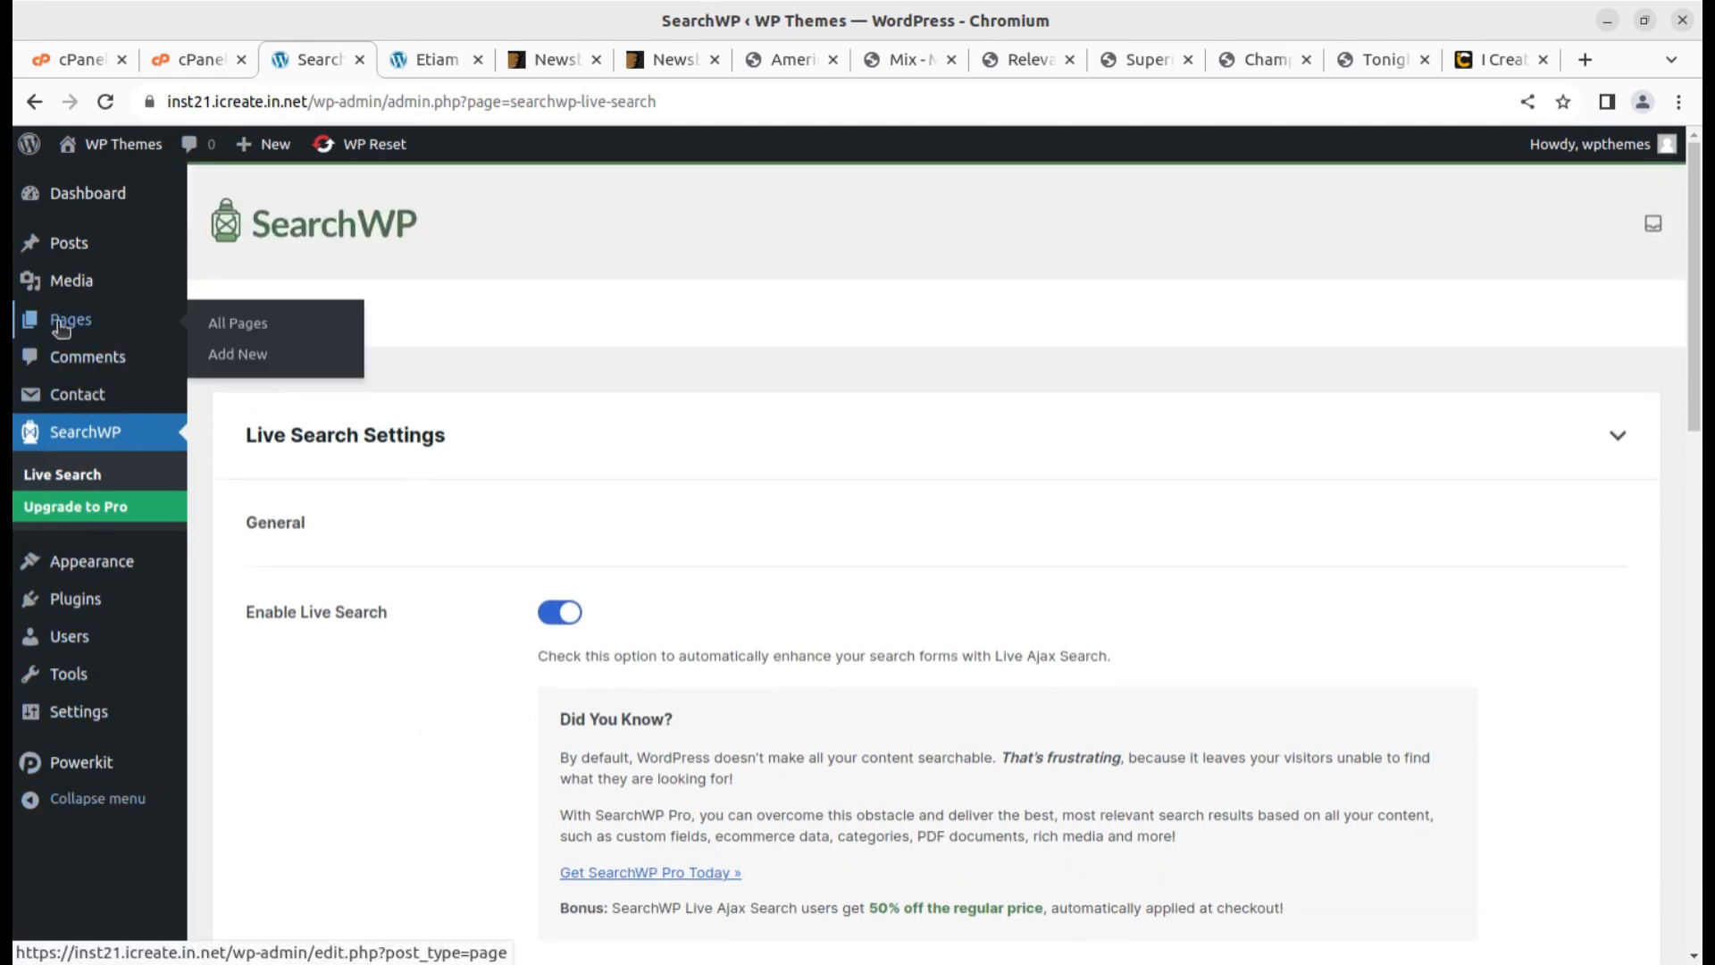
pyautogui.click(255, 331)
pyautogui.scroll(-5, 362, 429)
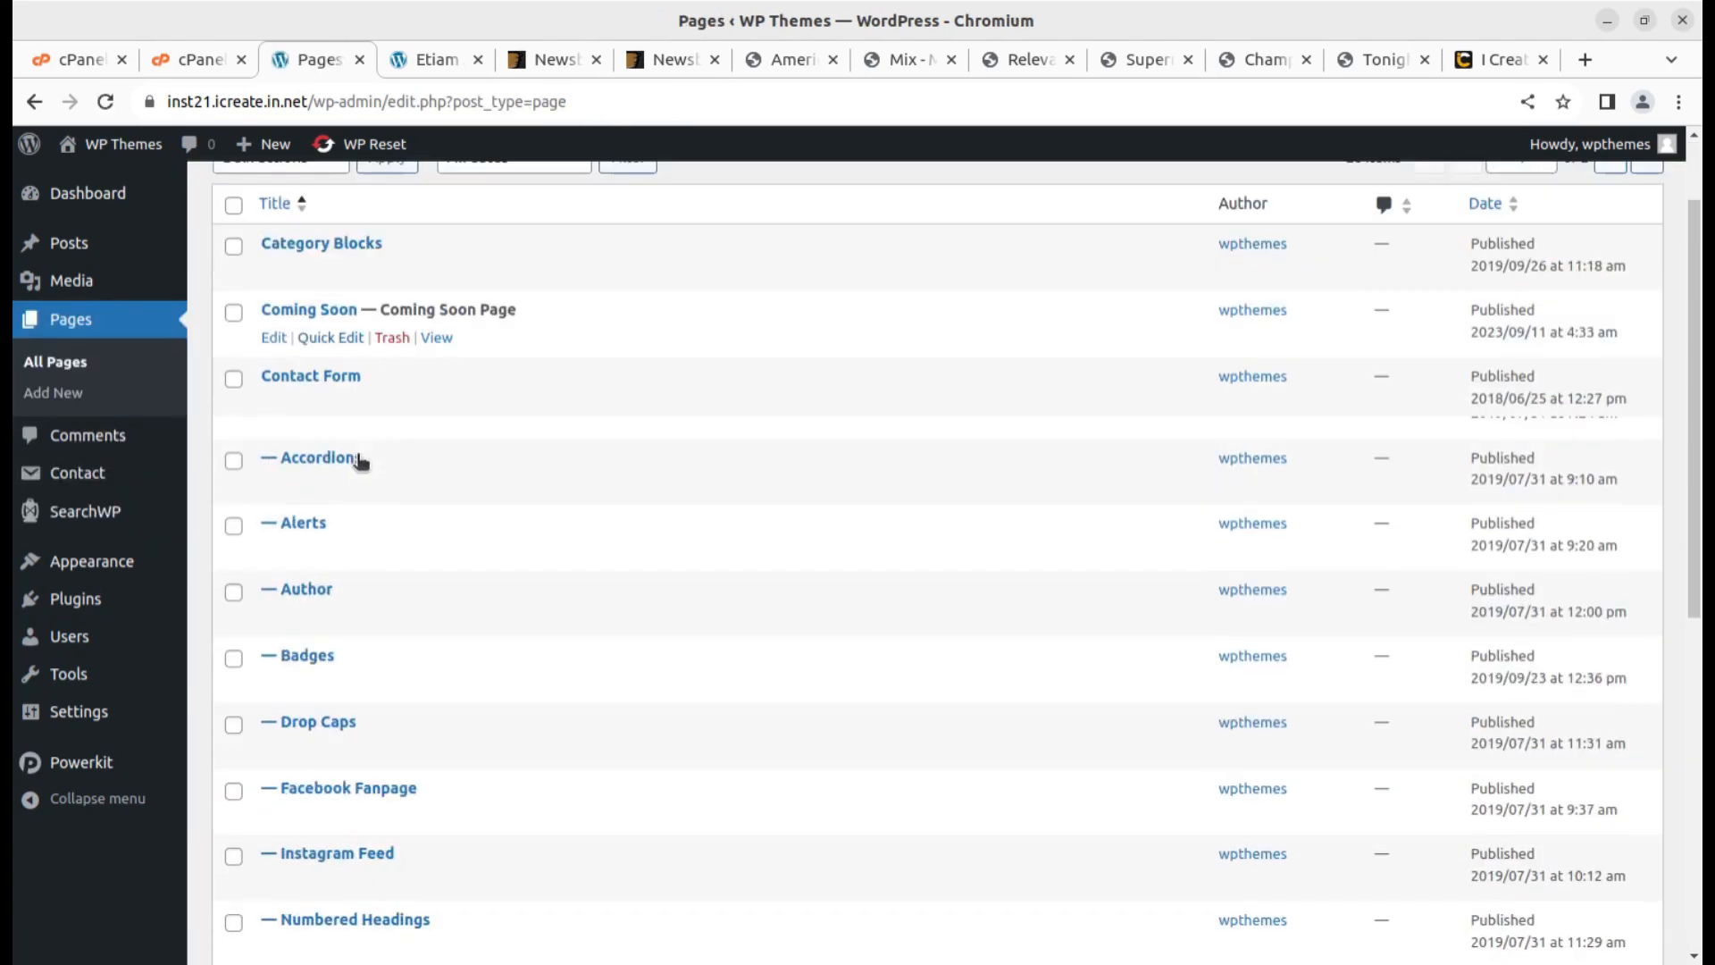
pyautogui.scroll(-5, 366, 402)
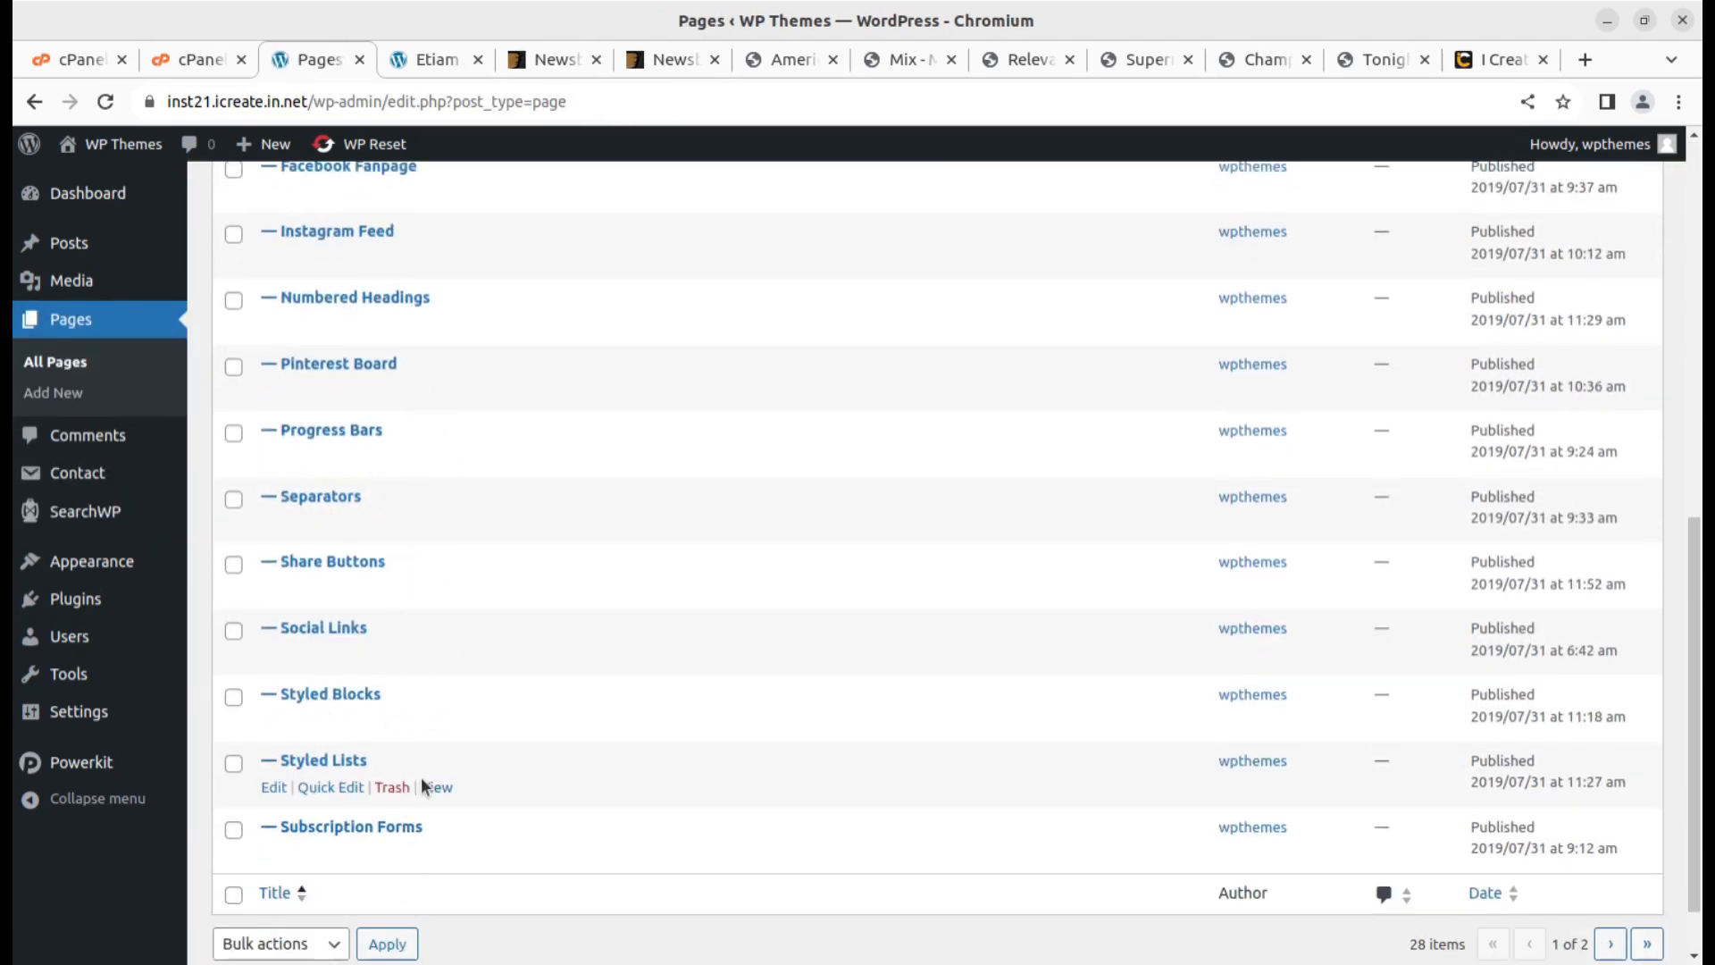
pyautogui.scroll(5, 420, 778)
pyautogui.moveTo(423, 786)
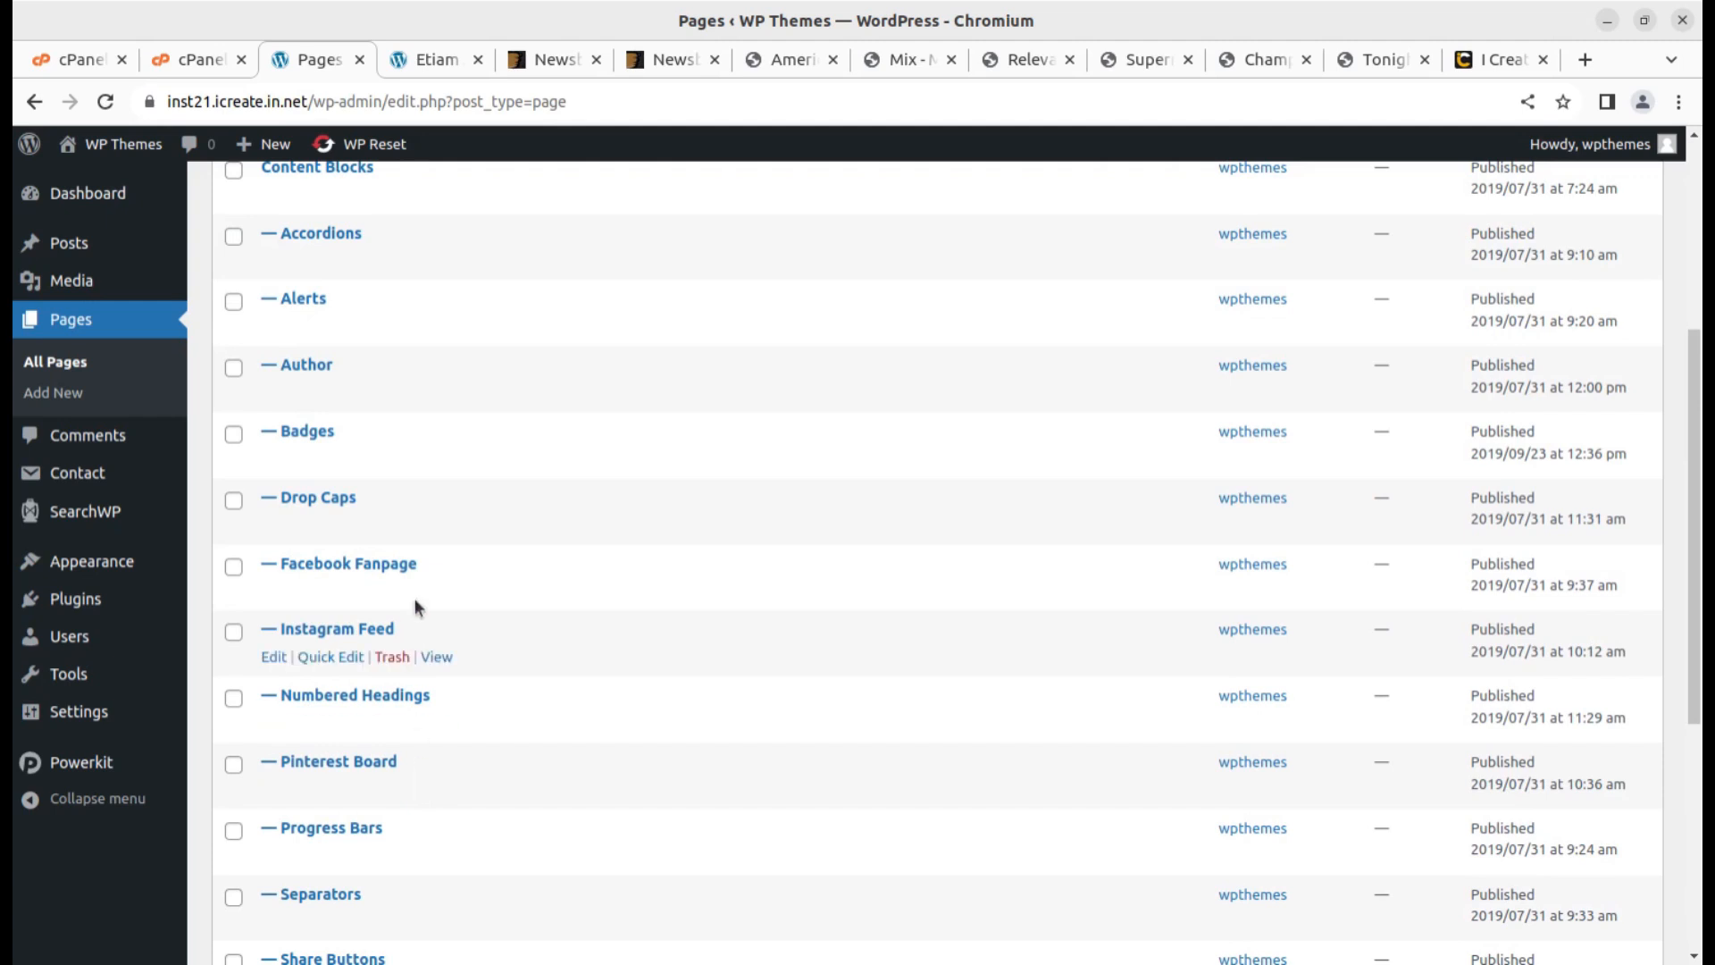
pyautogui.scroll(3, 511, 556)
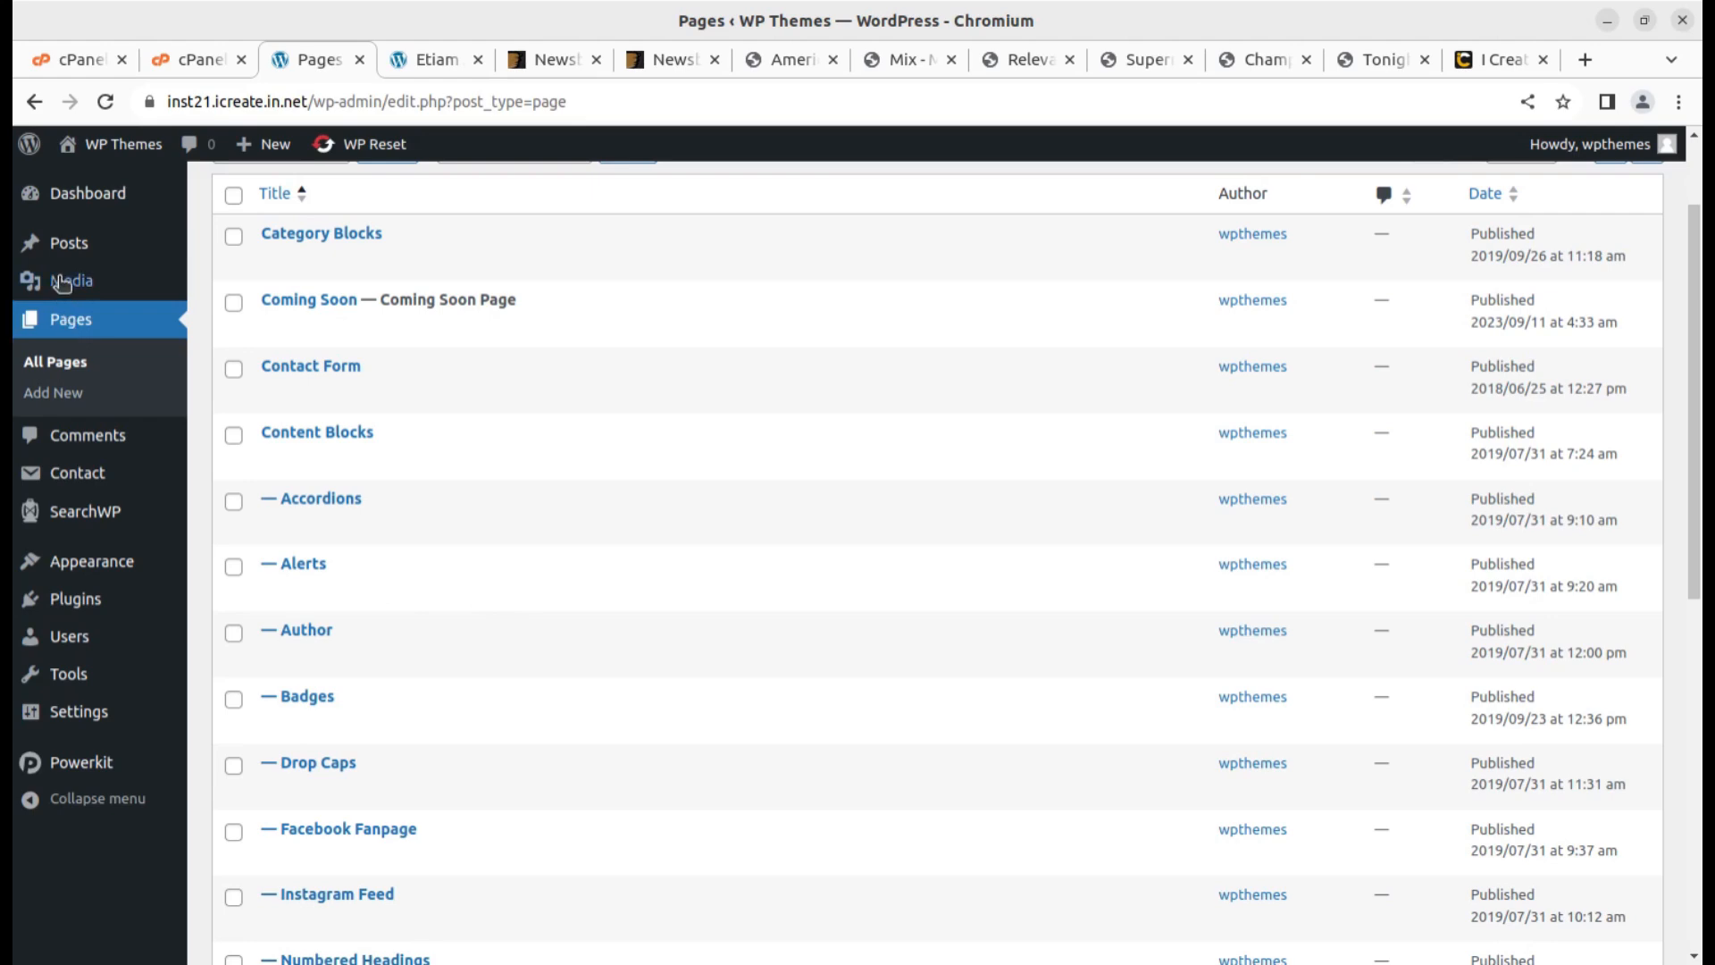
# Open the list of all posts and look through the imported demo posts and their categories
pyautogui.moveTo(134, 242)
pyautogui.click(215, 253)
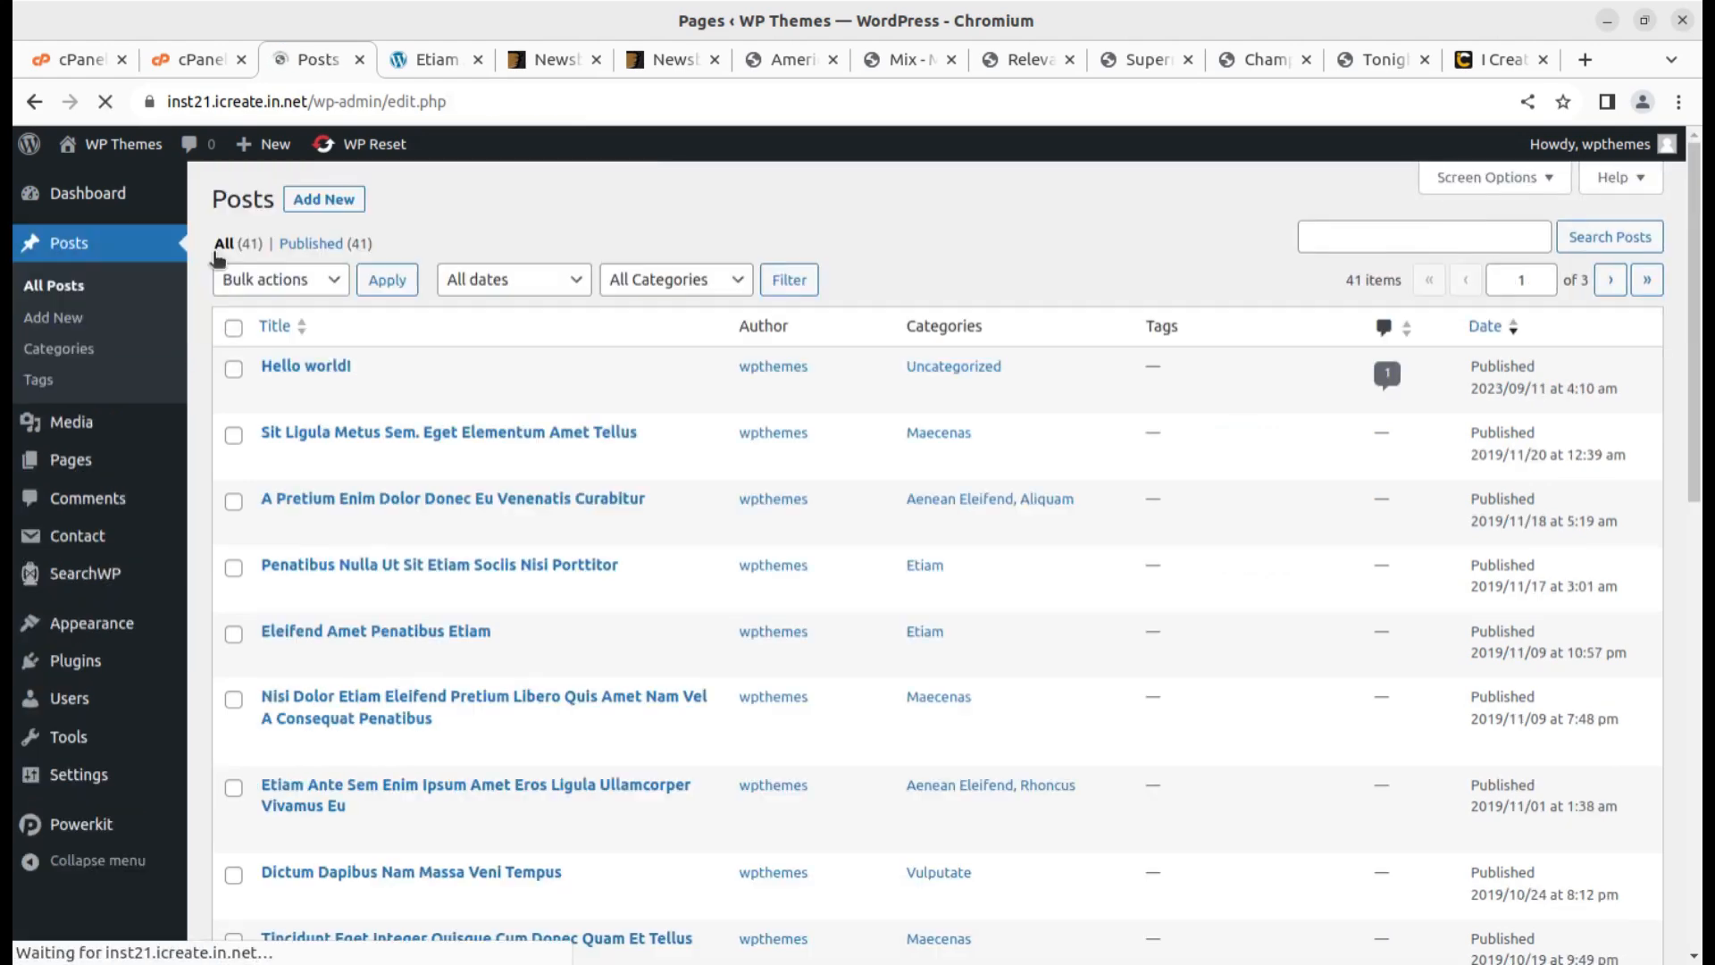
pyautogui.scroll(-1, 438, 617)
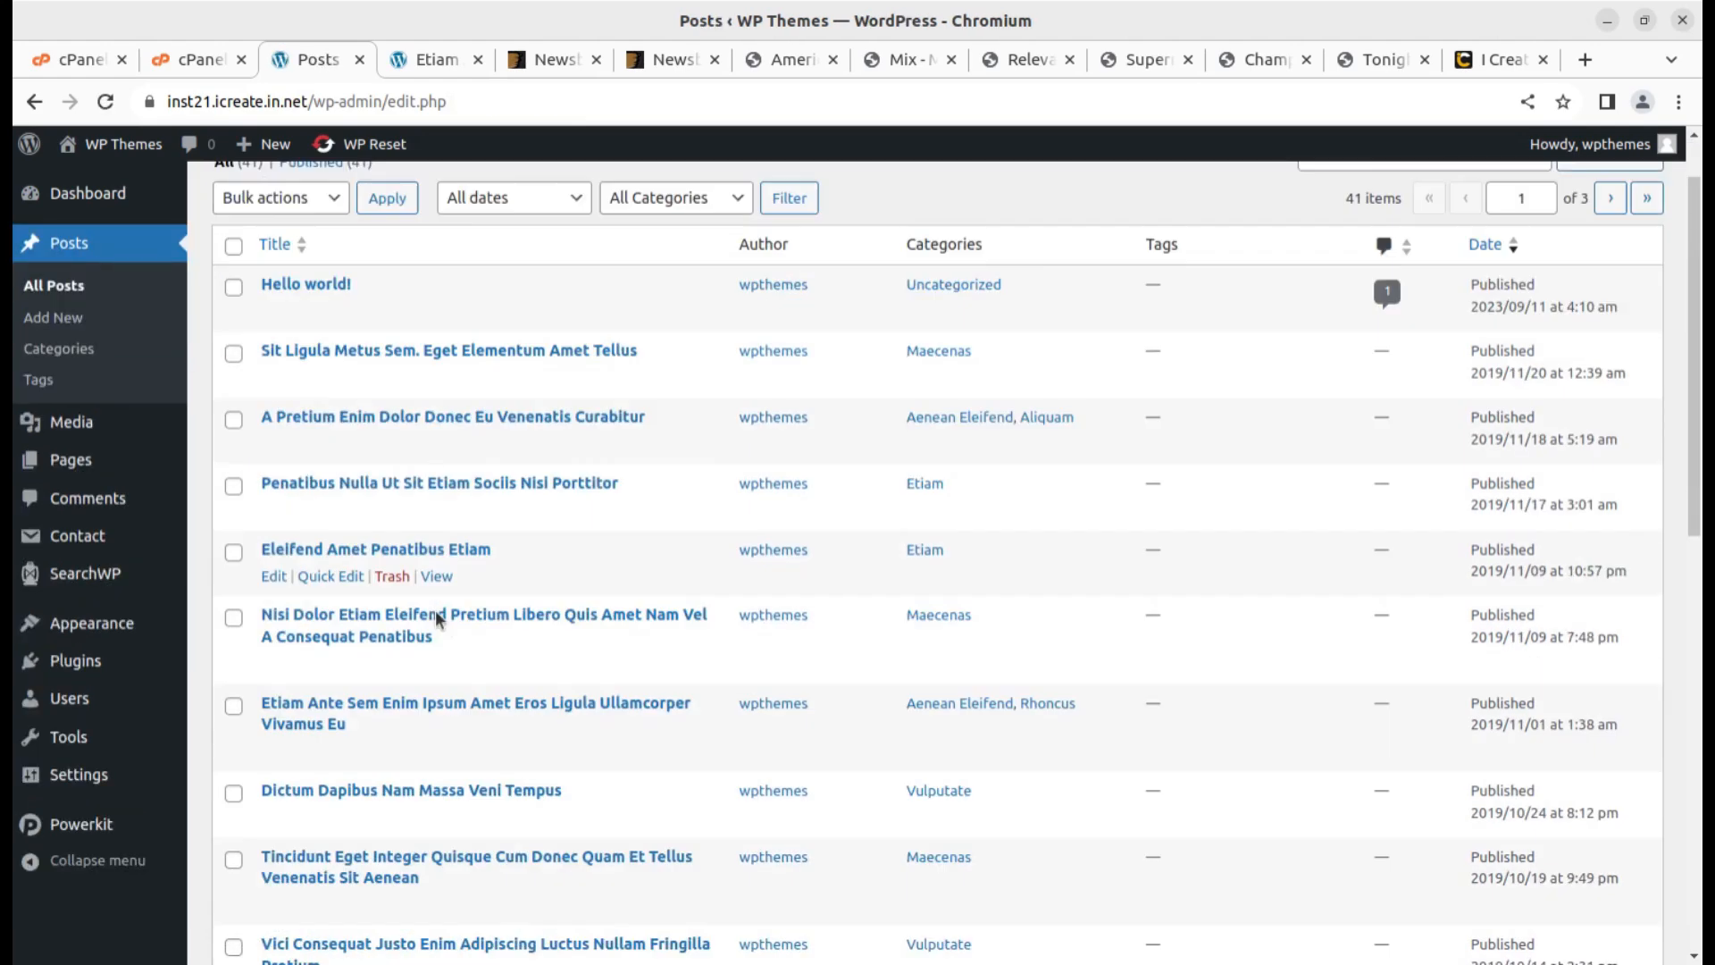
pyautogui.scroll(-15, 438, 617)
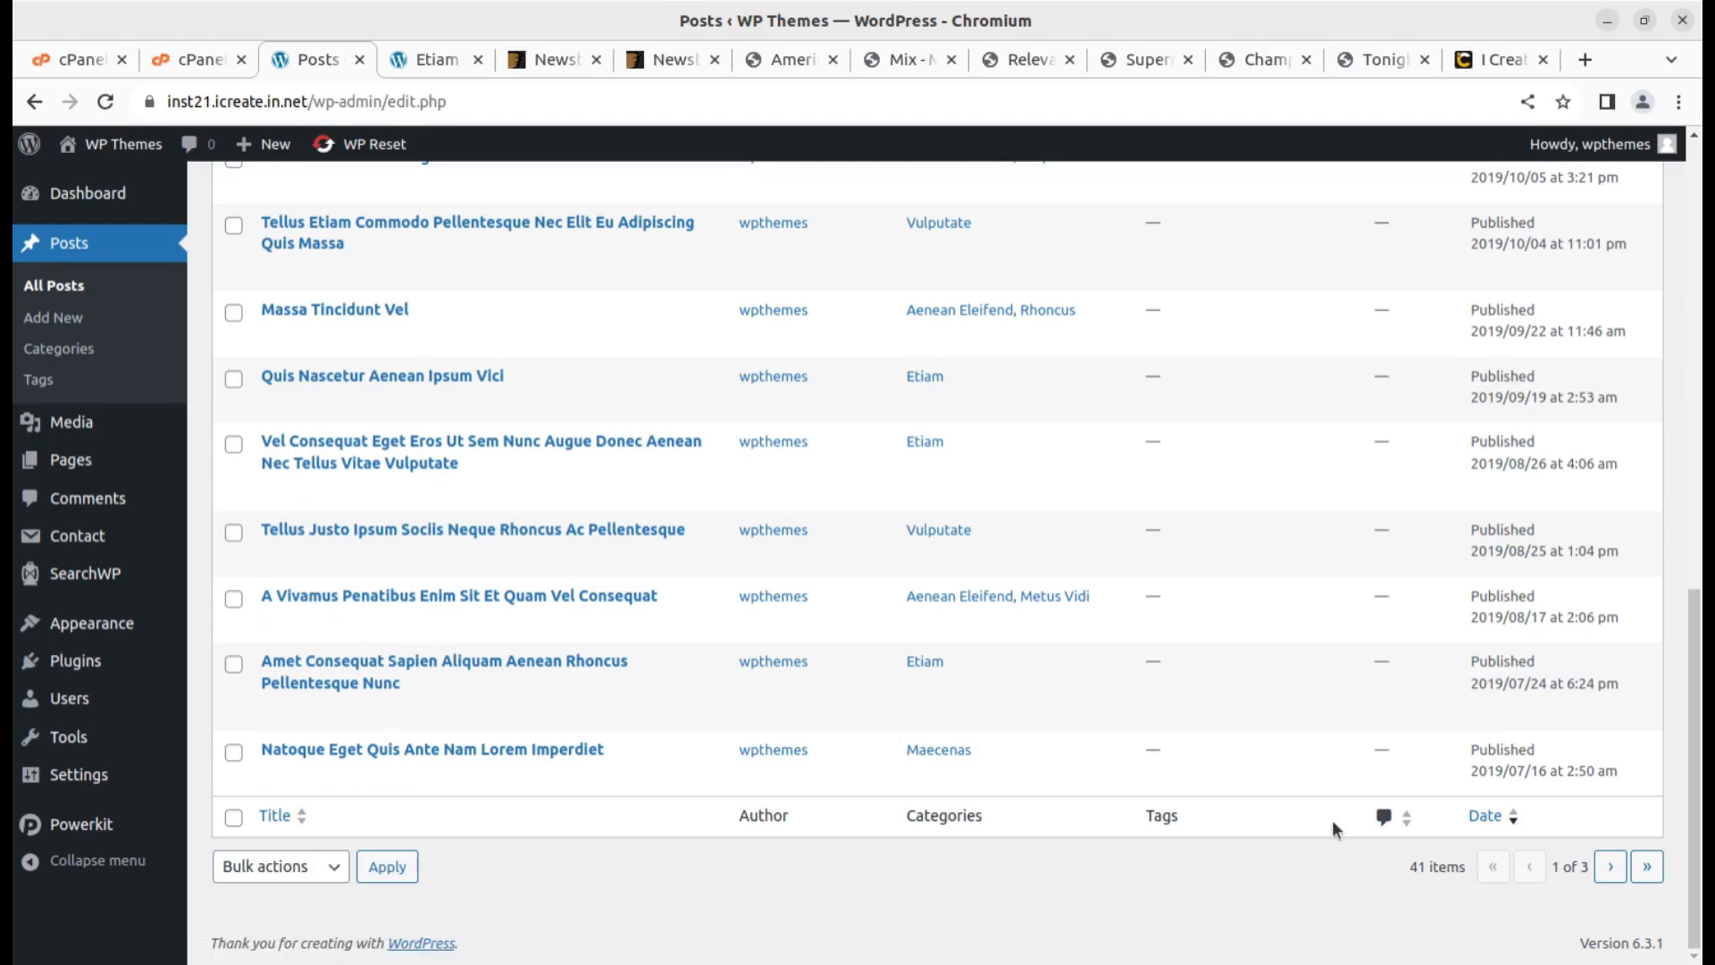
pyautogui.scroll(15, 1299, 791)
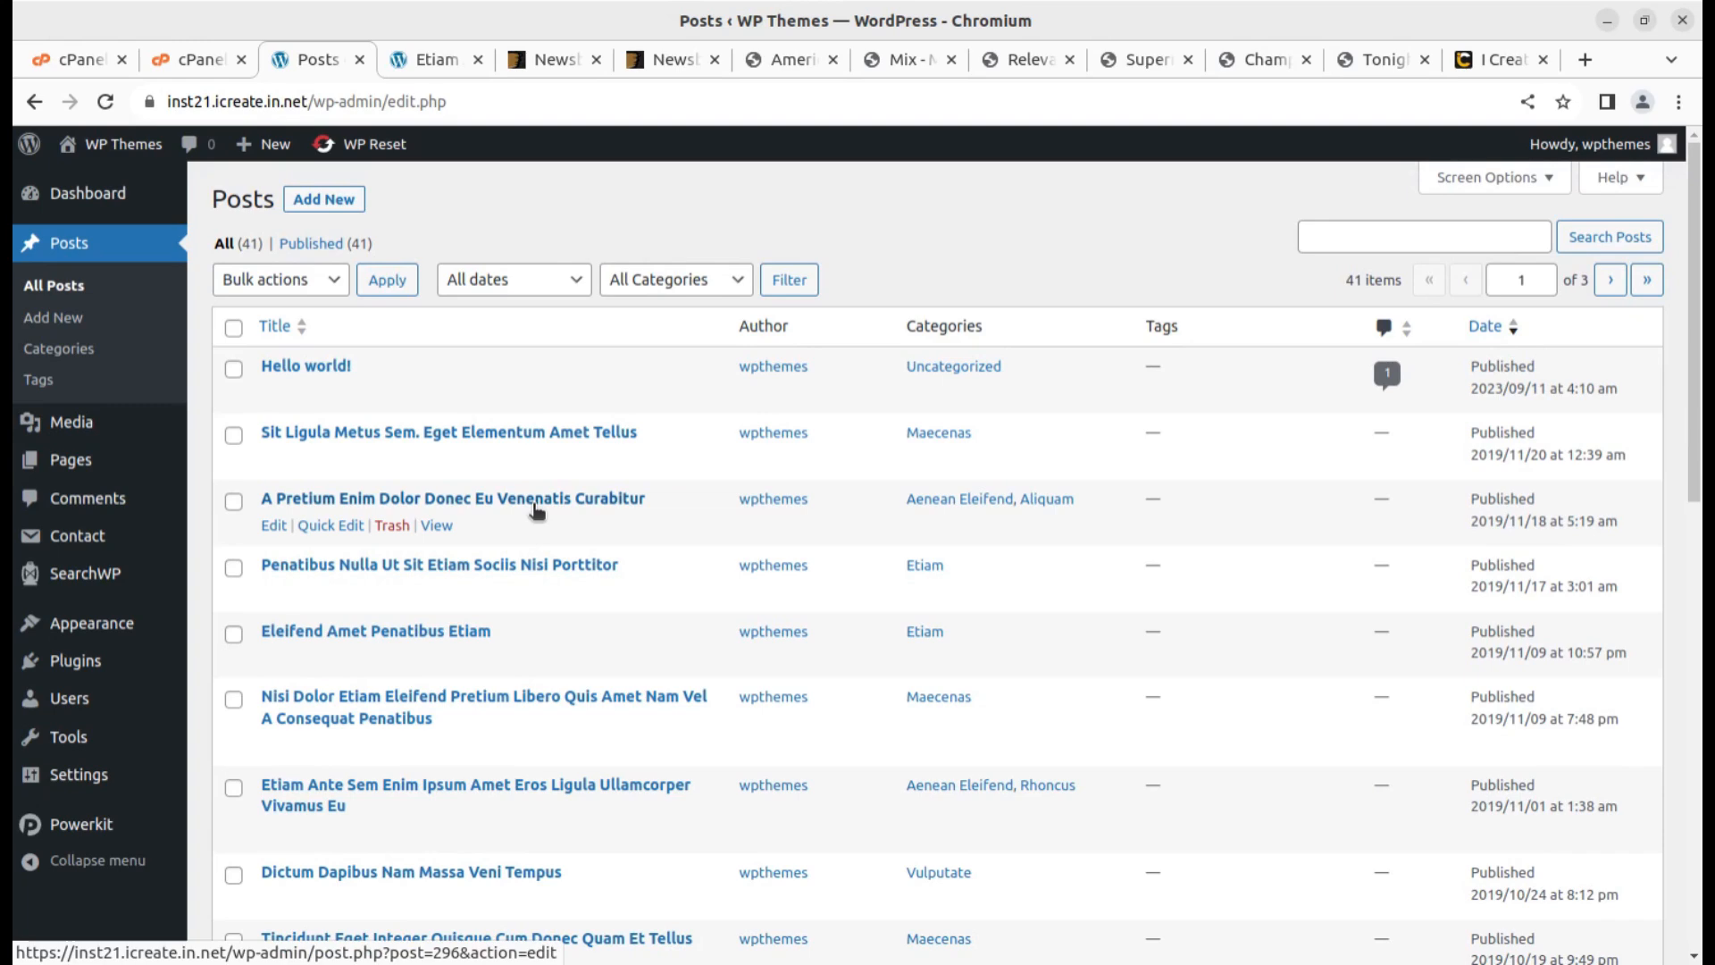
pyautogui.scroll(-4, 498, 493)
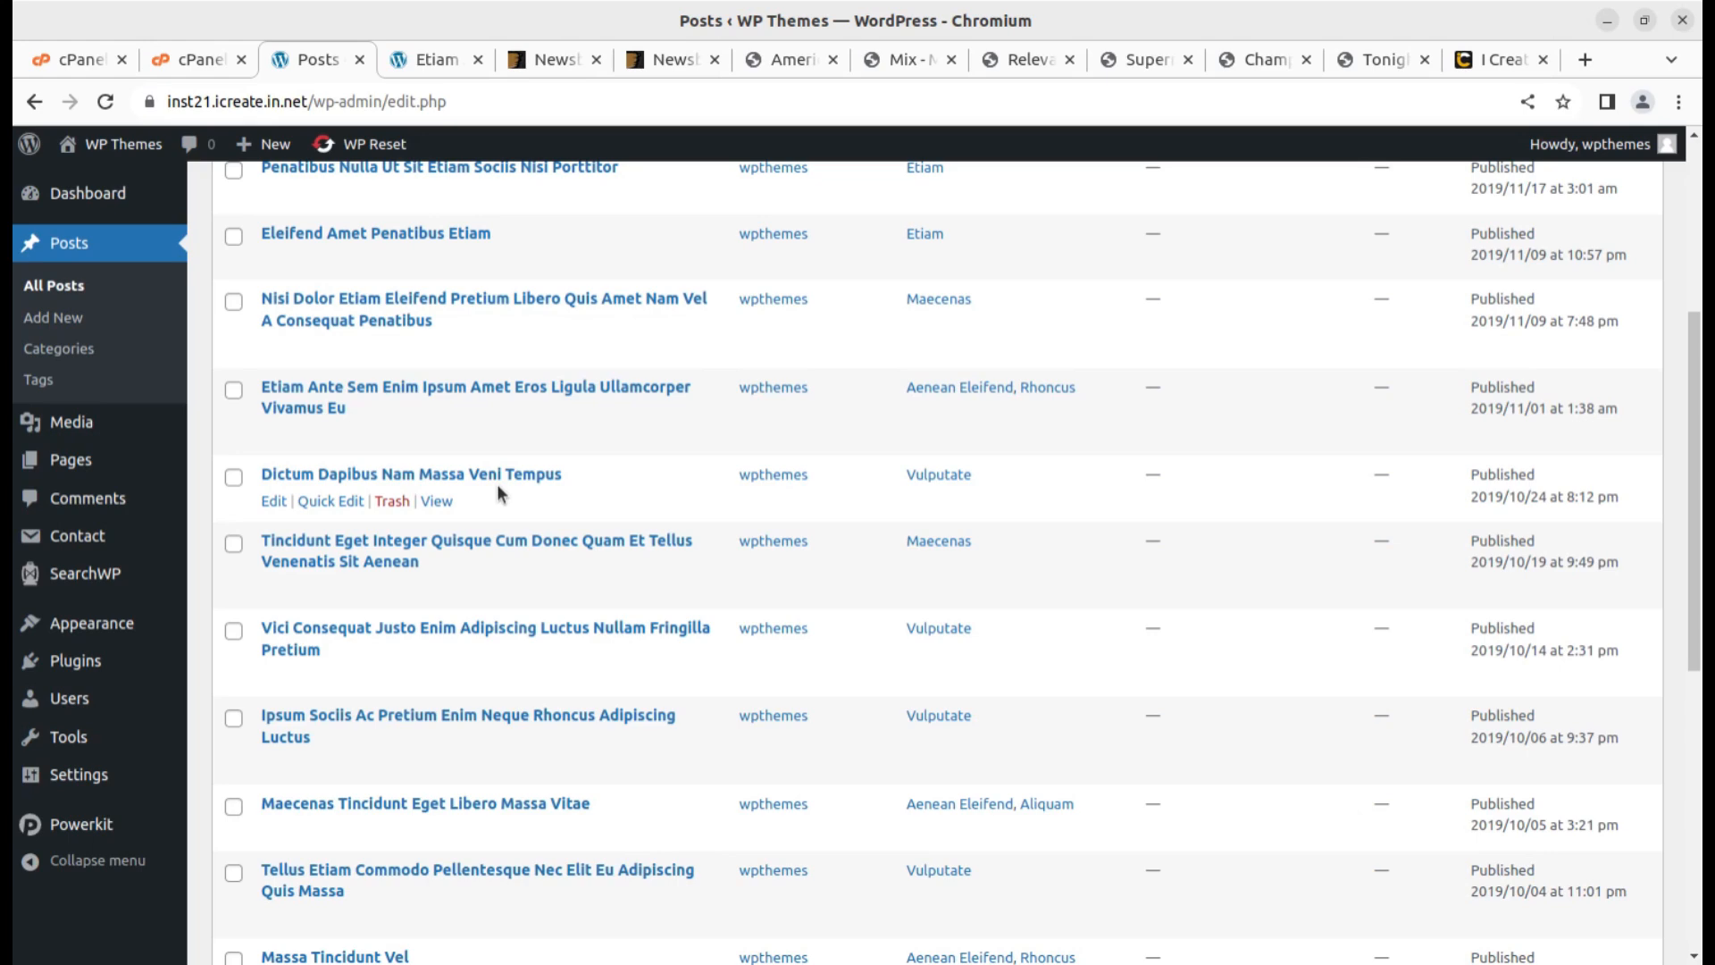
# Leave the posts list and visit the front page of the WP Themes site
pyautogui.scroll(4, 497, 484)
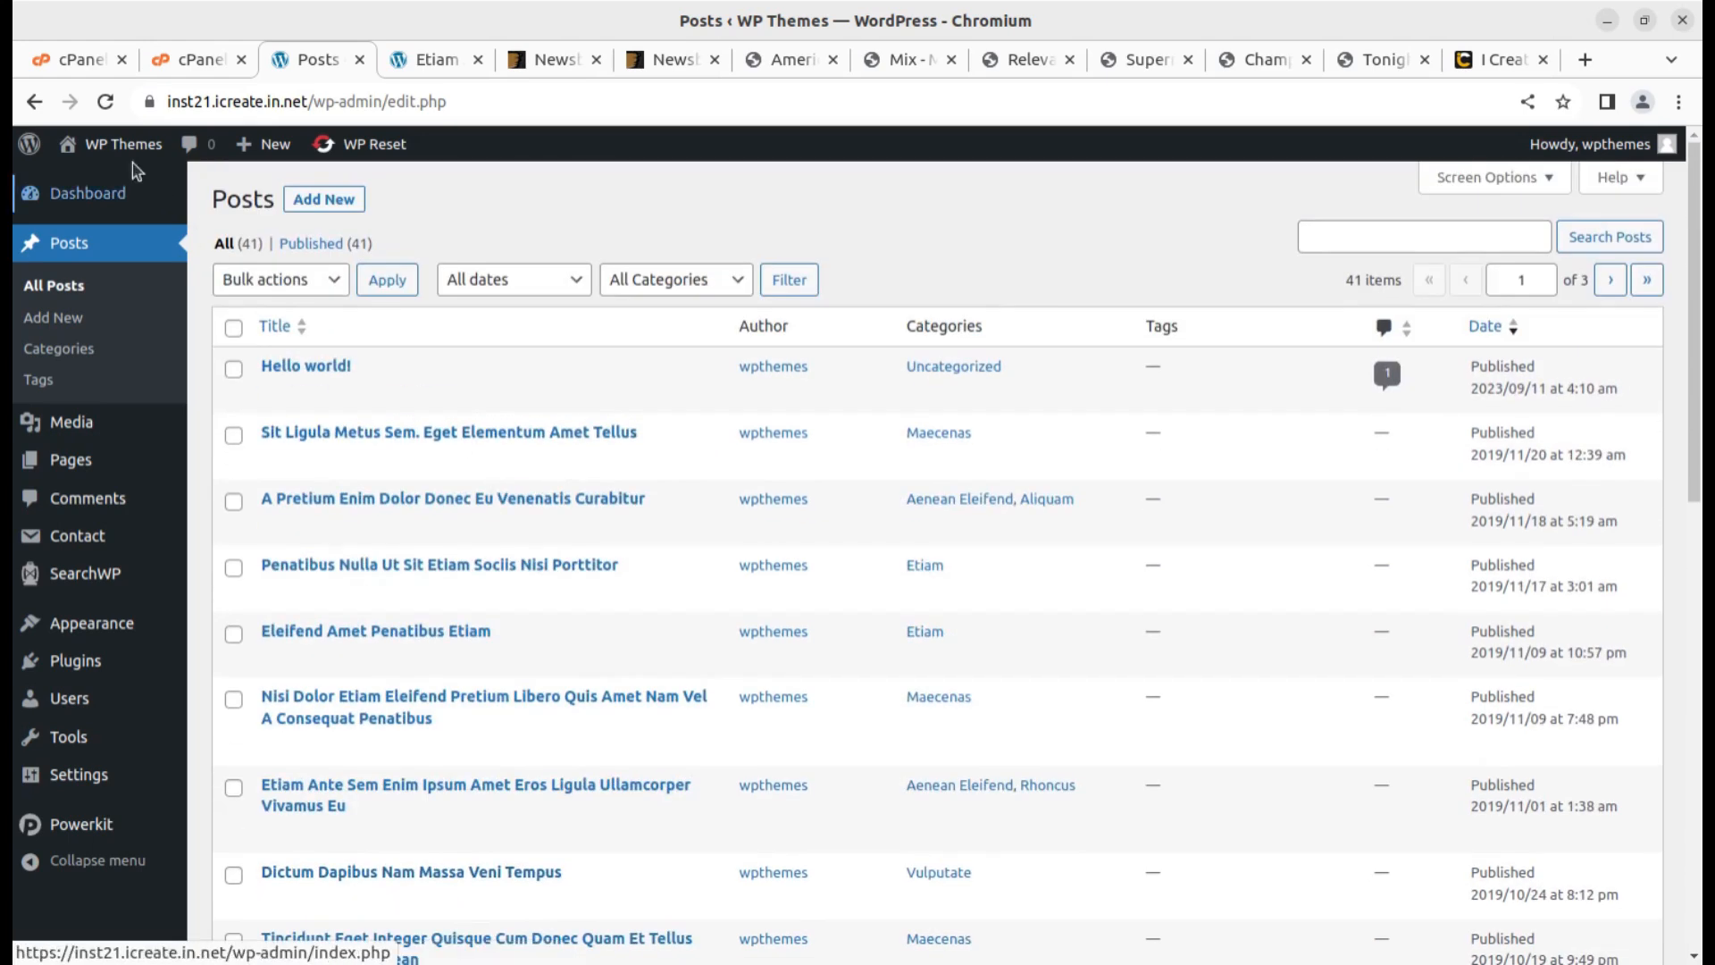
pyautogui.moveTo(111, 145)
pyautogui.click(90, 184)
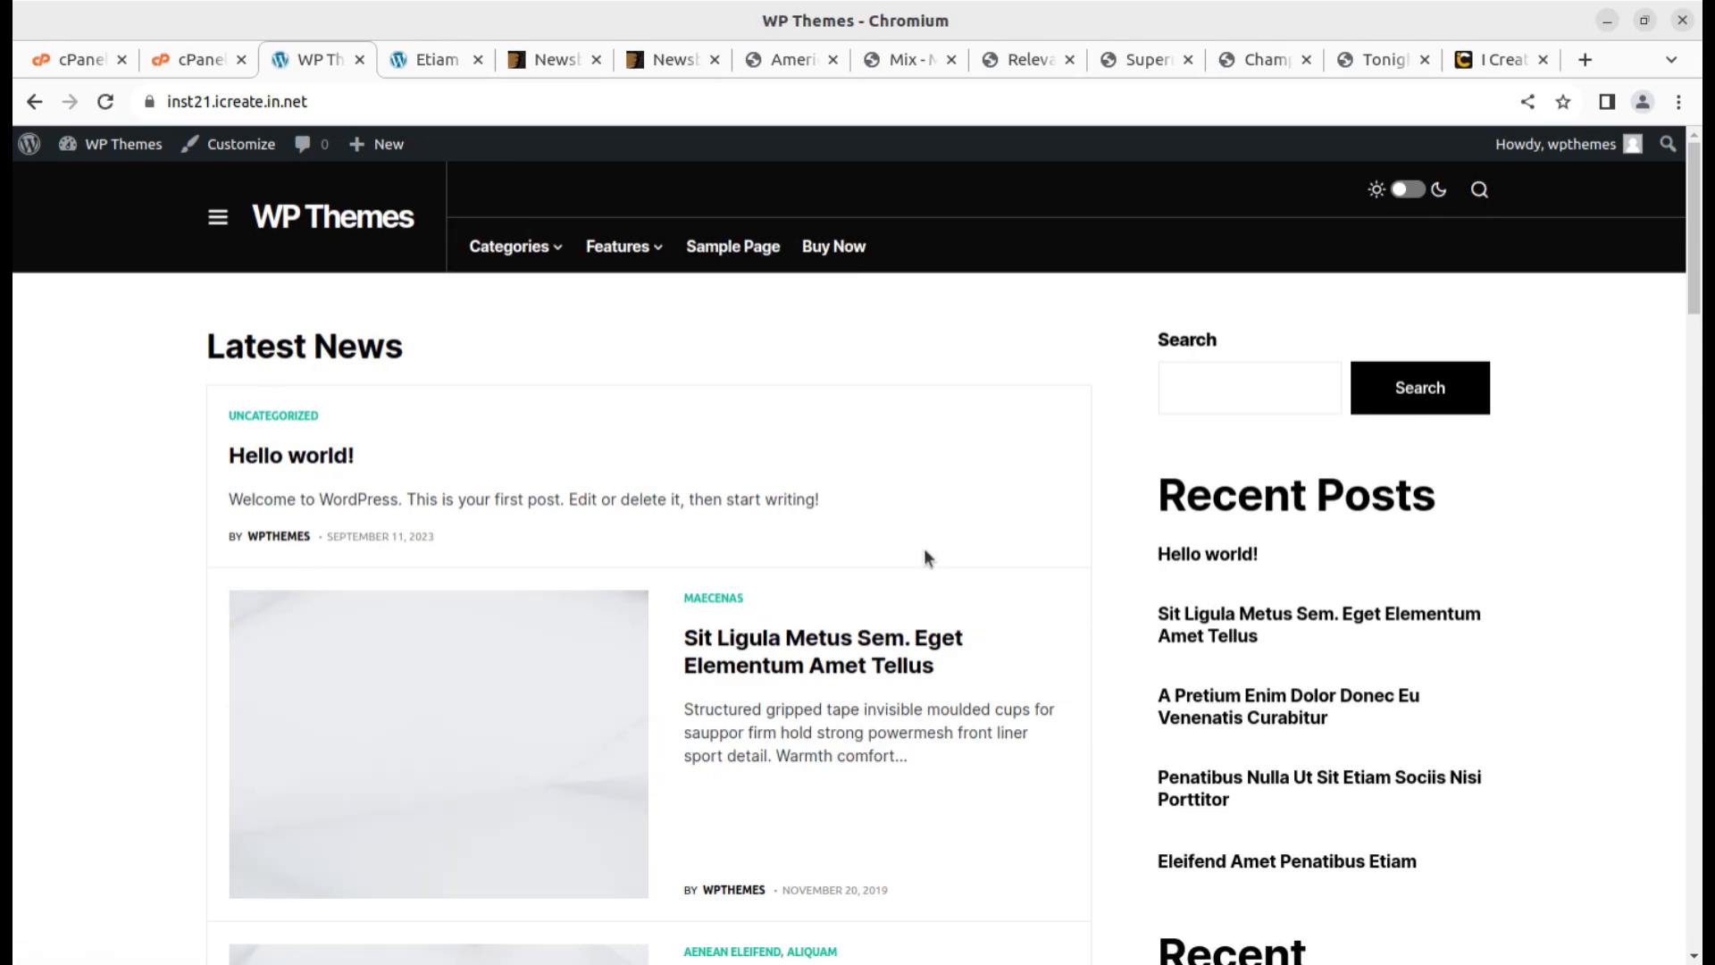
# Switch to the Newsblock item page on ThemeForest, highlight the theme name and look over the preview and pre-built demos
pyautogui.click(559, 62)
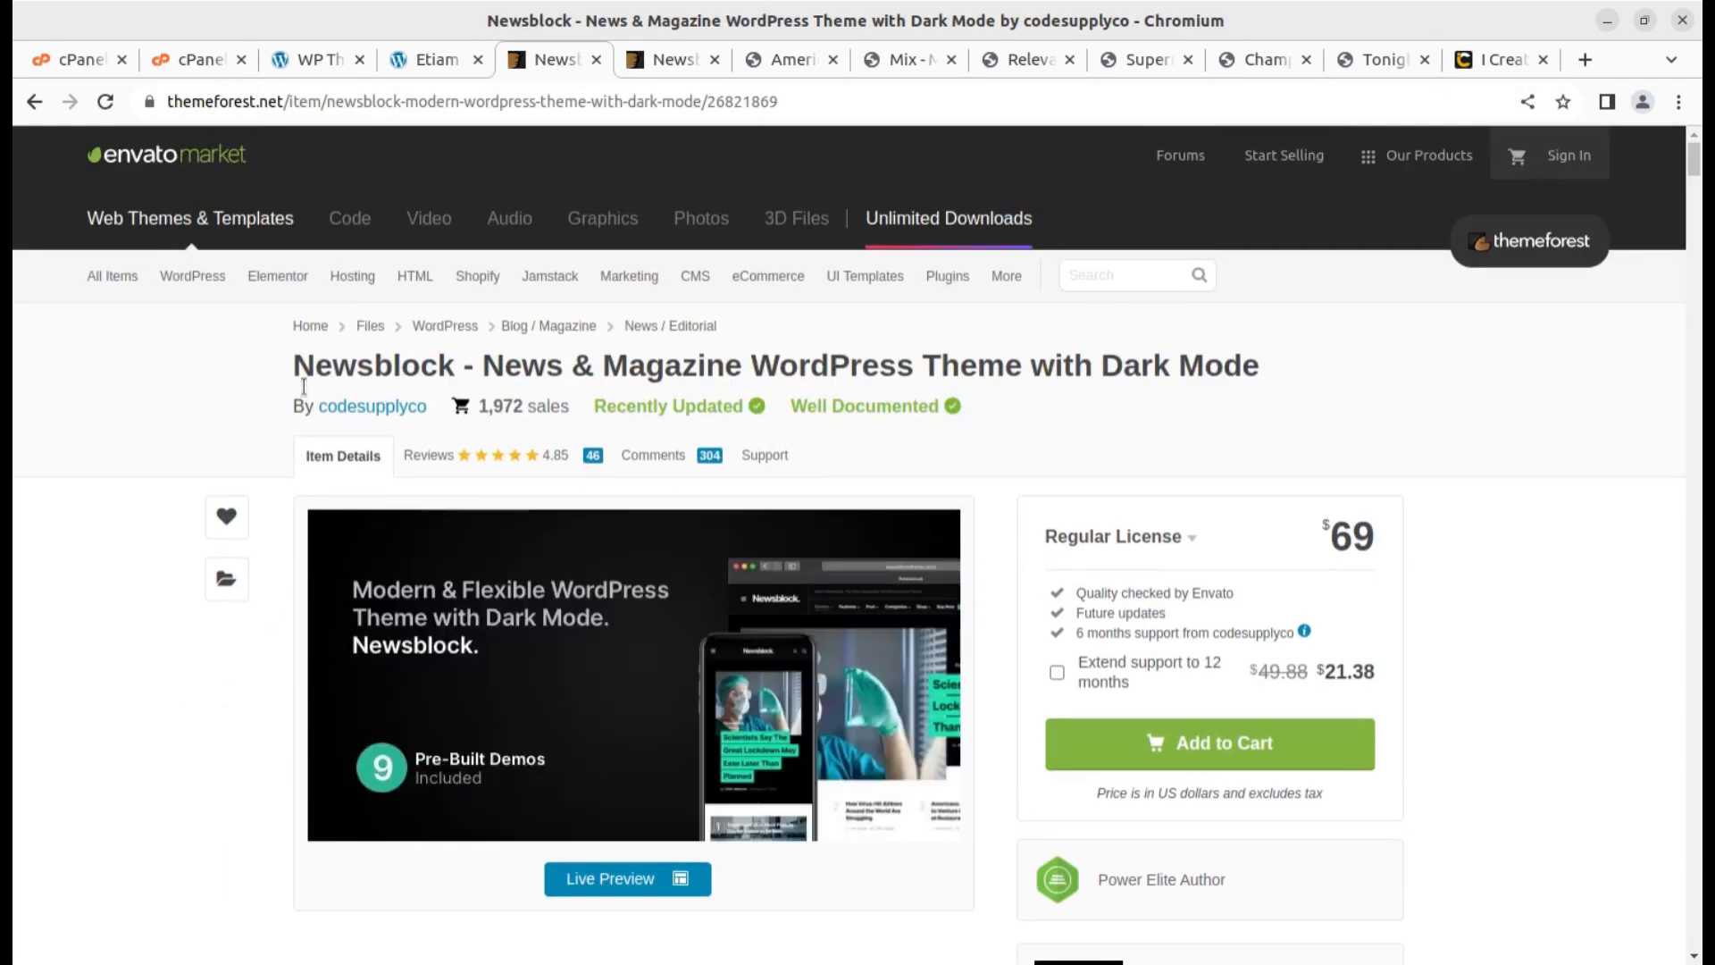
pyautogui.moveTo(293, 359); pyautogui.dragTo(446, 376)
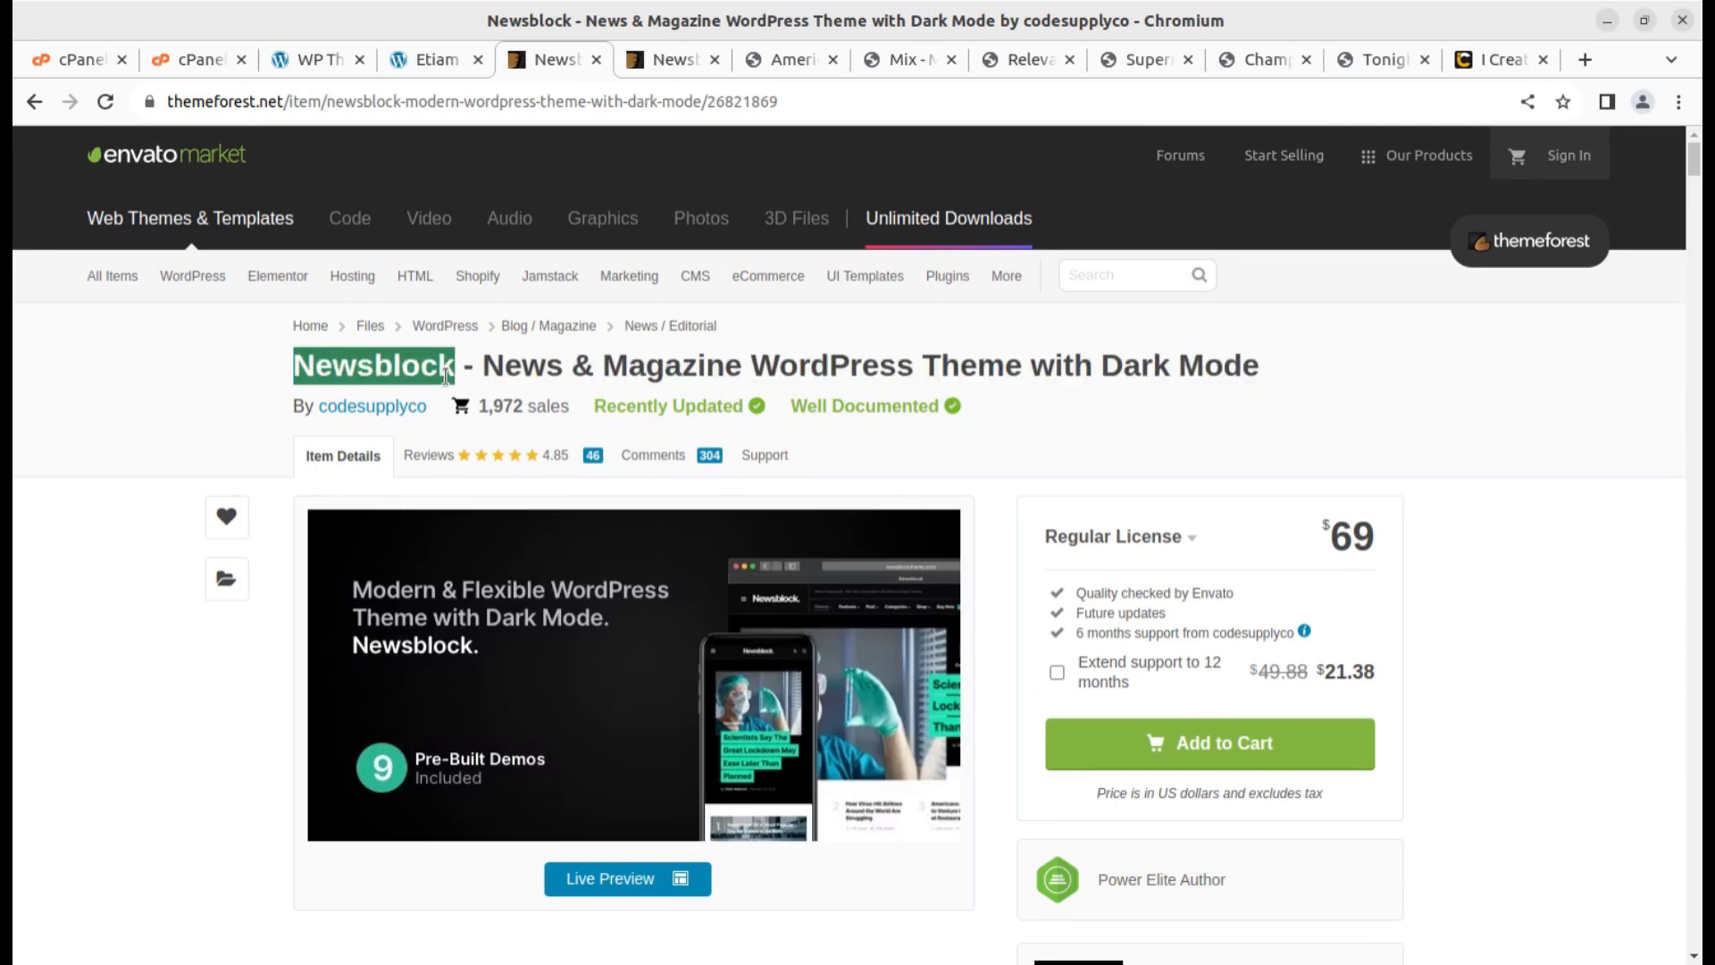
pyautogui.scroll(-4, 1106, 675)
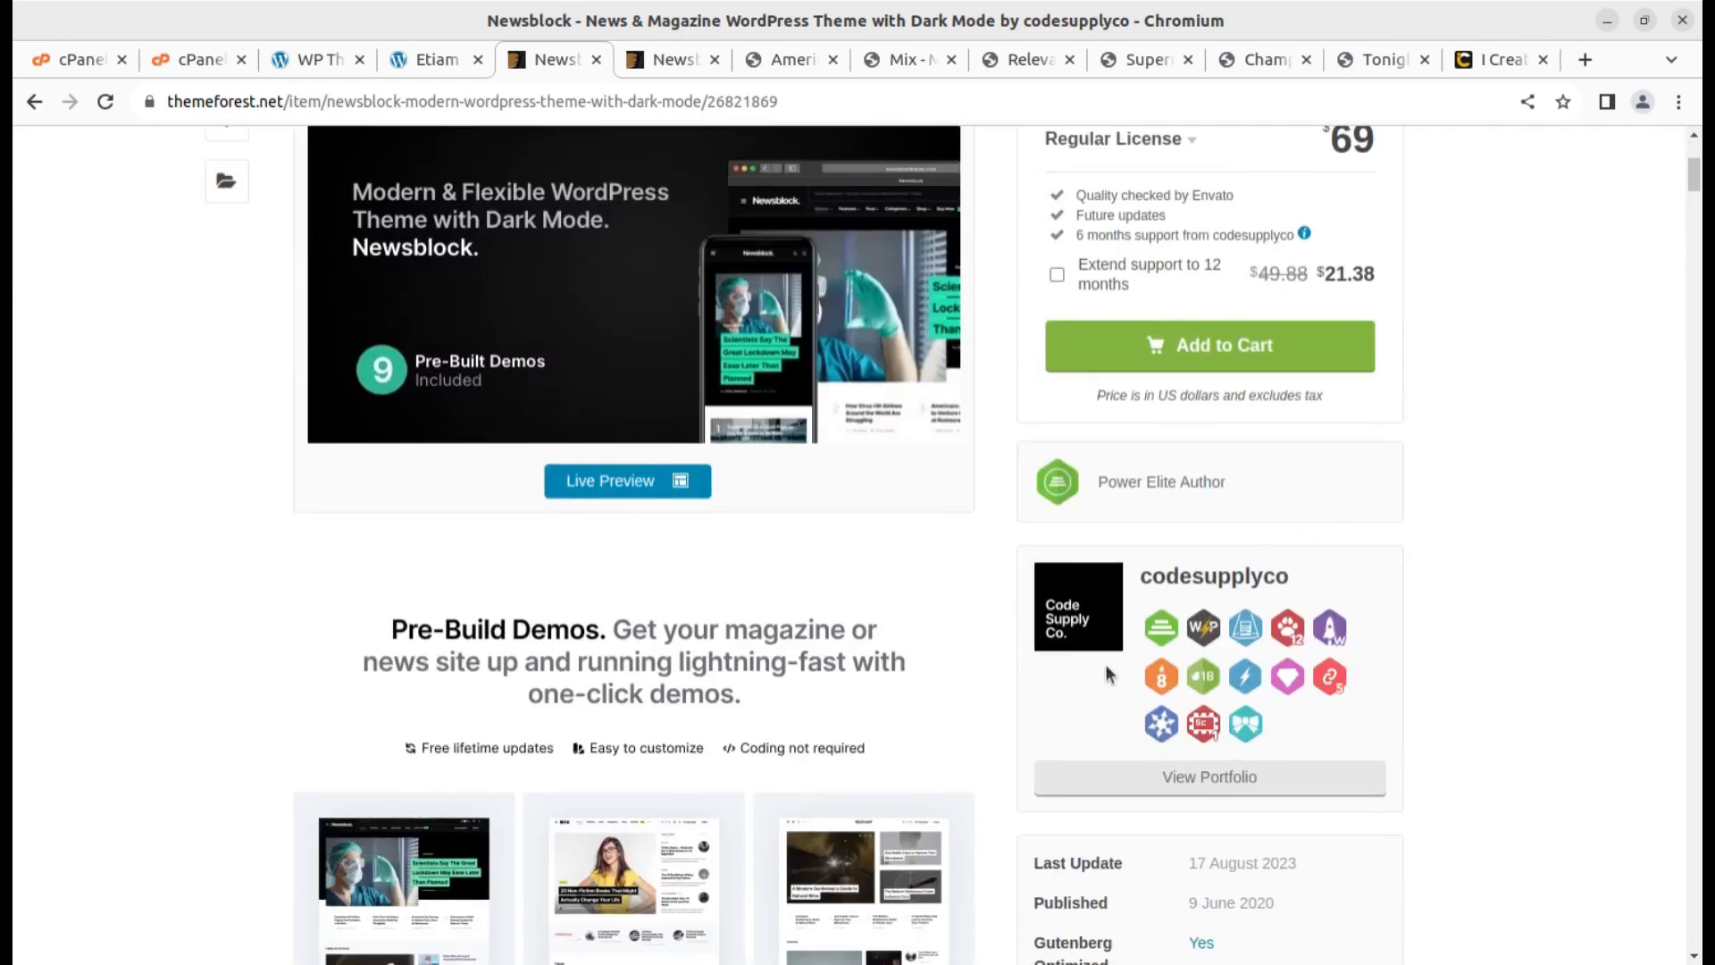
pyautogui.scroll(3, 306, 613)
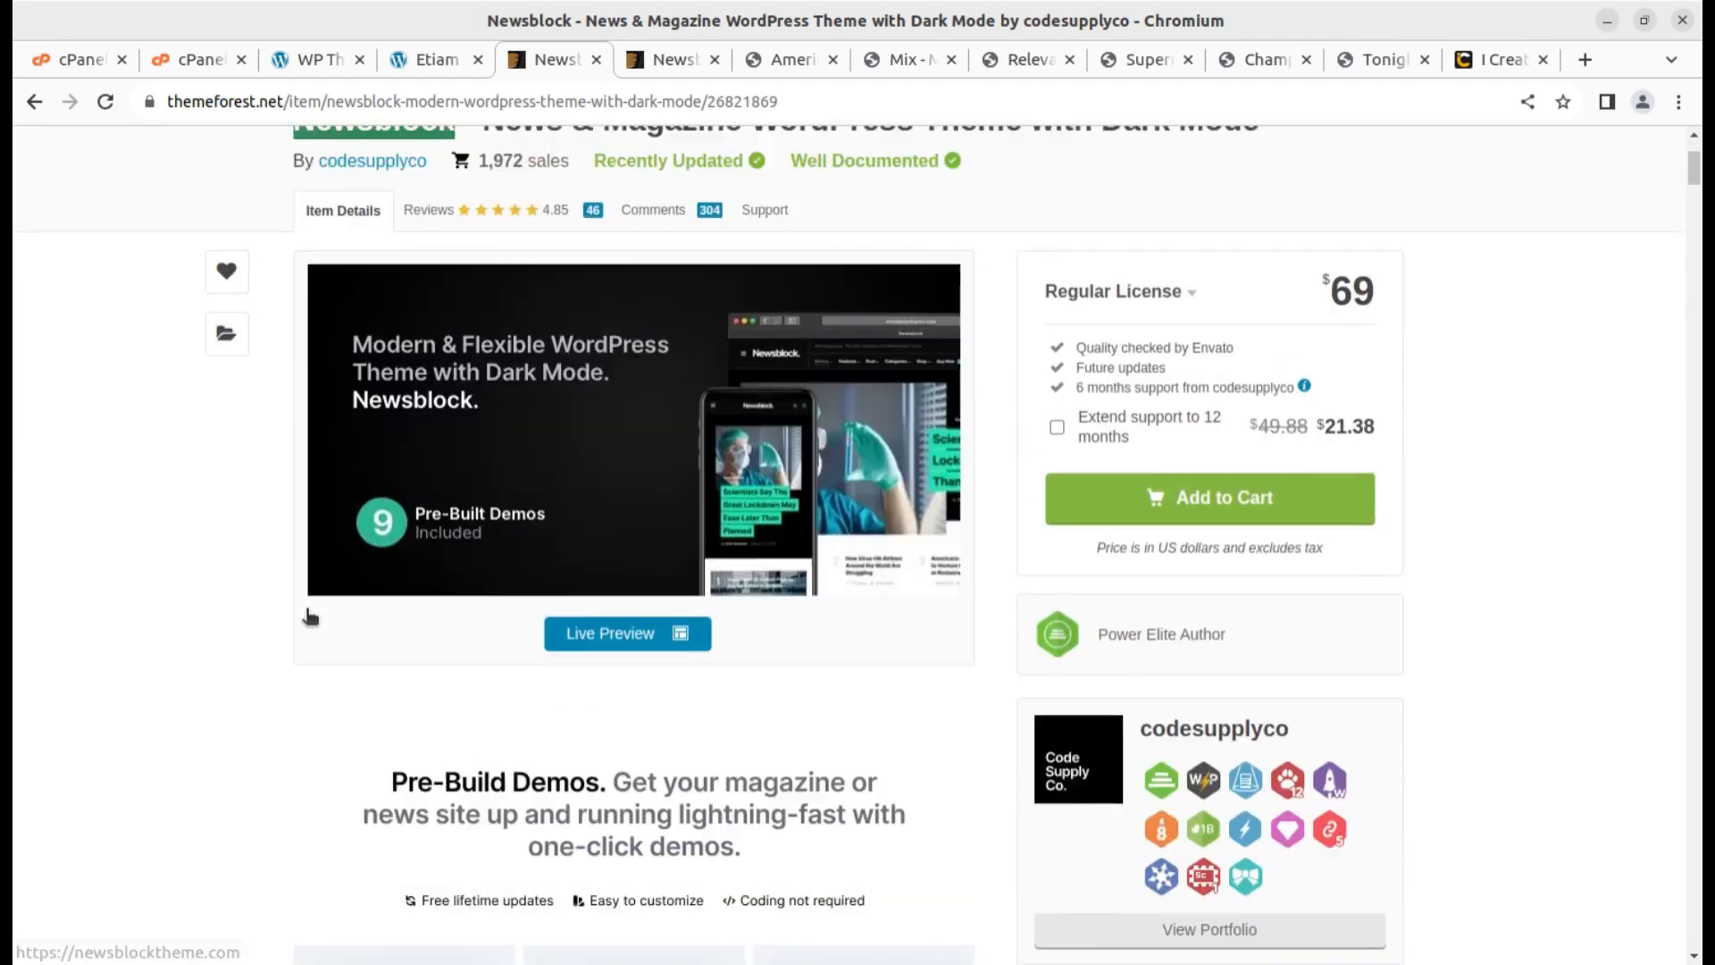
pyautogui.scroll(1, 153, 626)
pyautogui.scroll(-4, 257, 766)
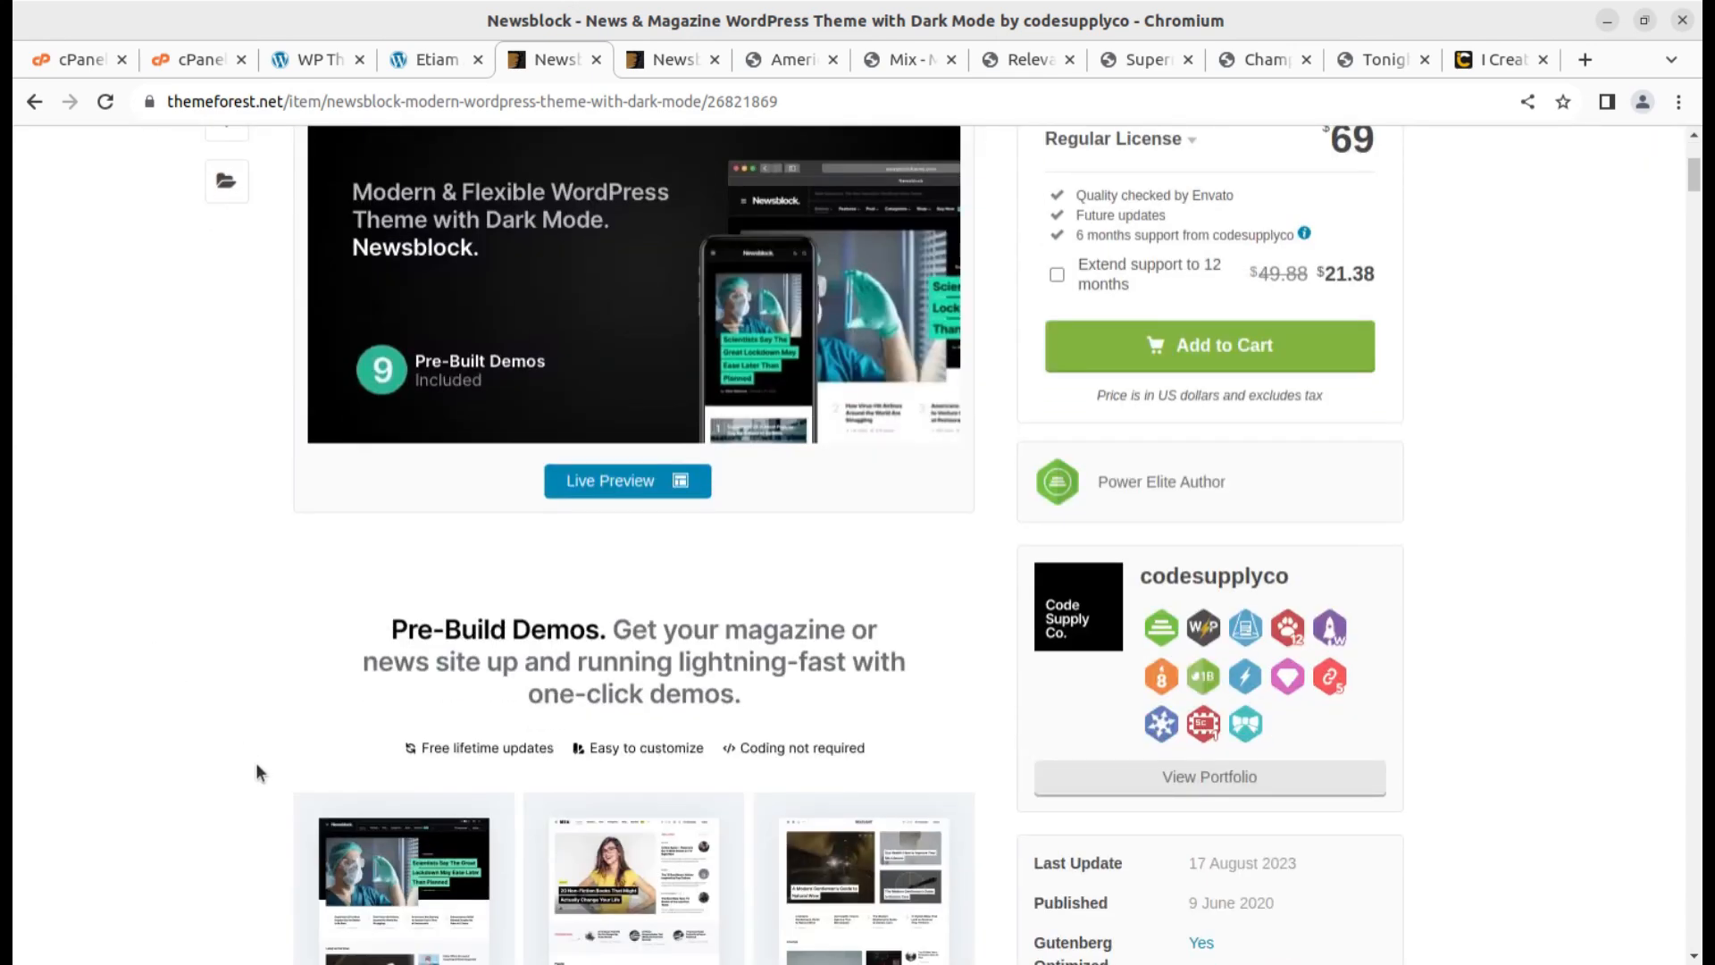
pyautogui.scroll(-3, 463, 835)
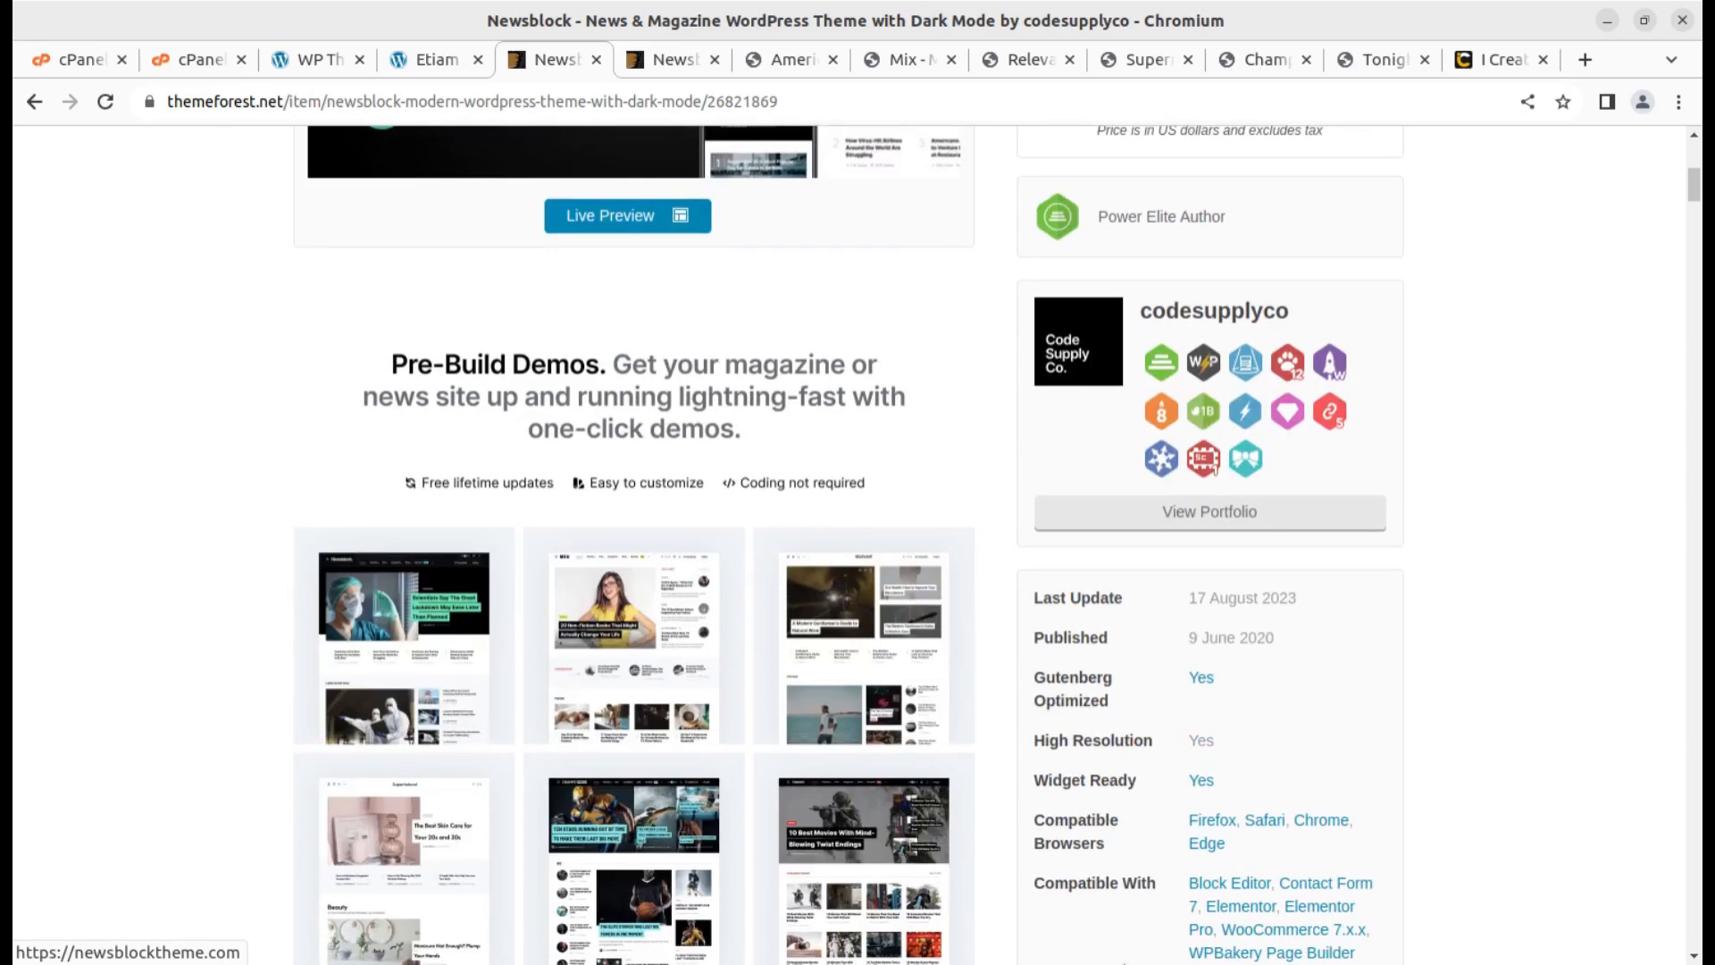
# Look over the I Create home page, including its service options, and return to the WP Themes front page
pyautogui.click(1486, 60)
pyautogui.scroll(-3, 624, 615)
pyautogui.scroll(-3, 624, 614)
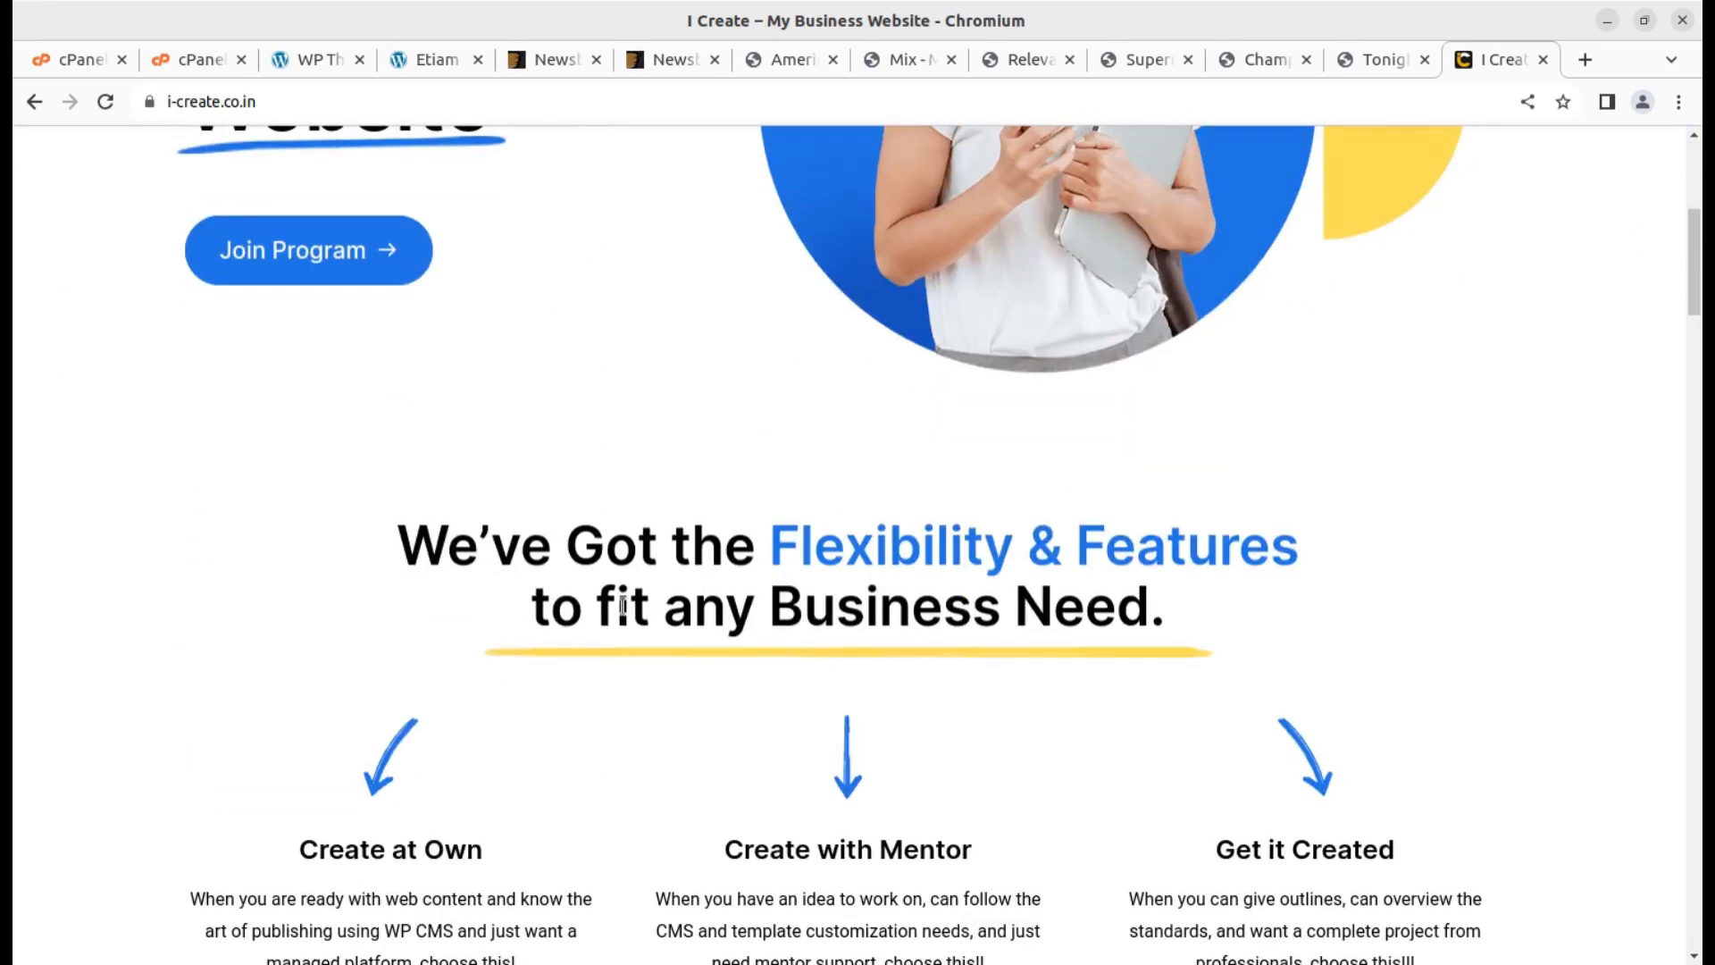
pyautogui.scroll(6, 620, 601)
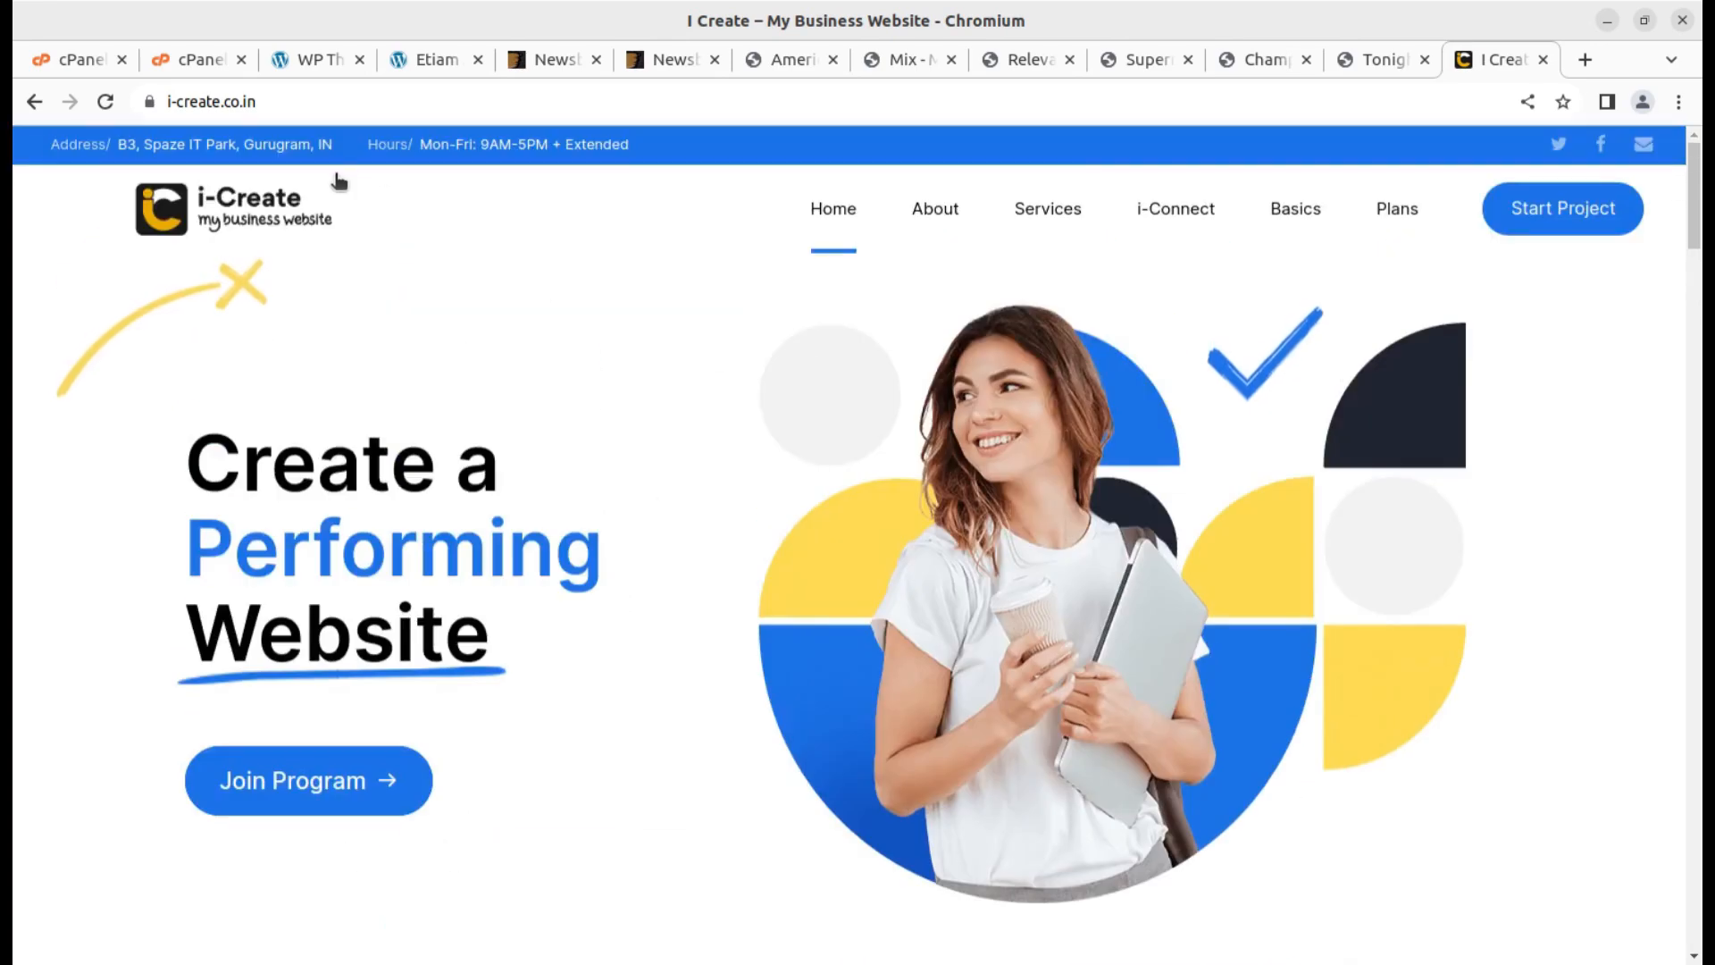
pyautogui.click(306, 61)
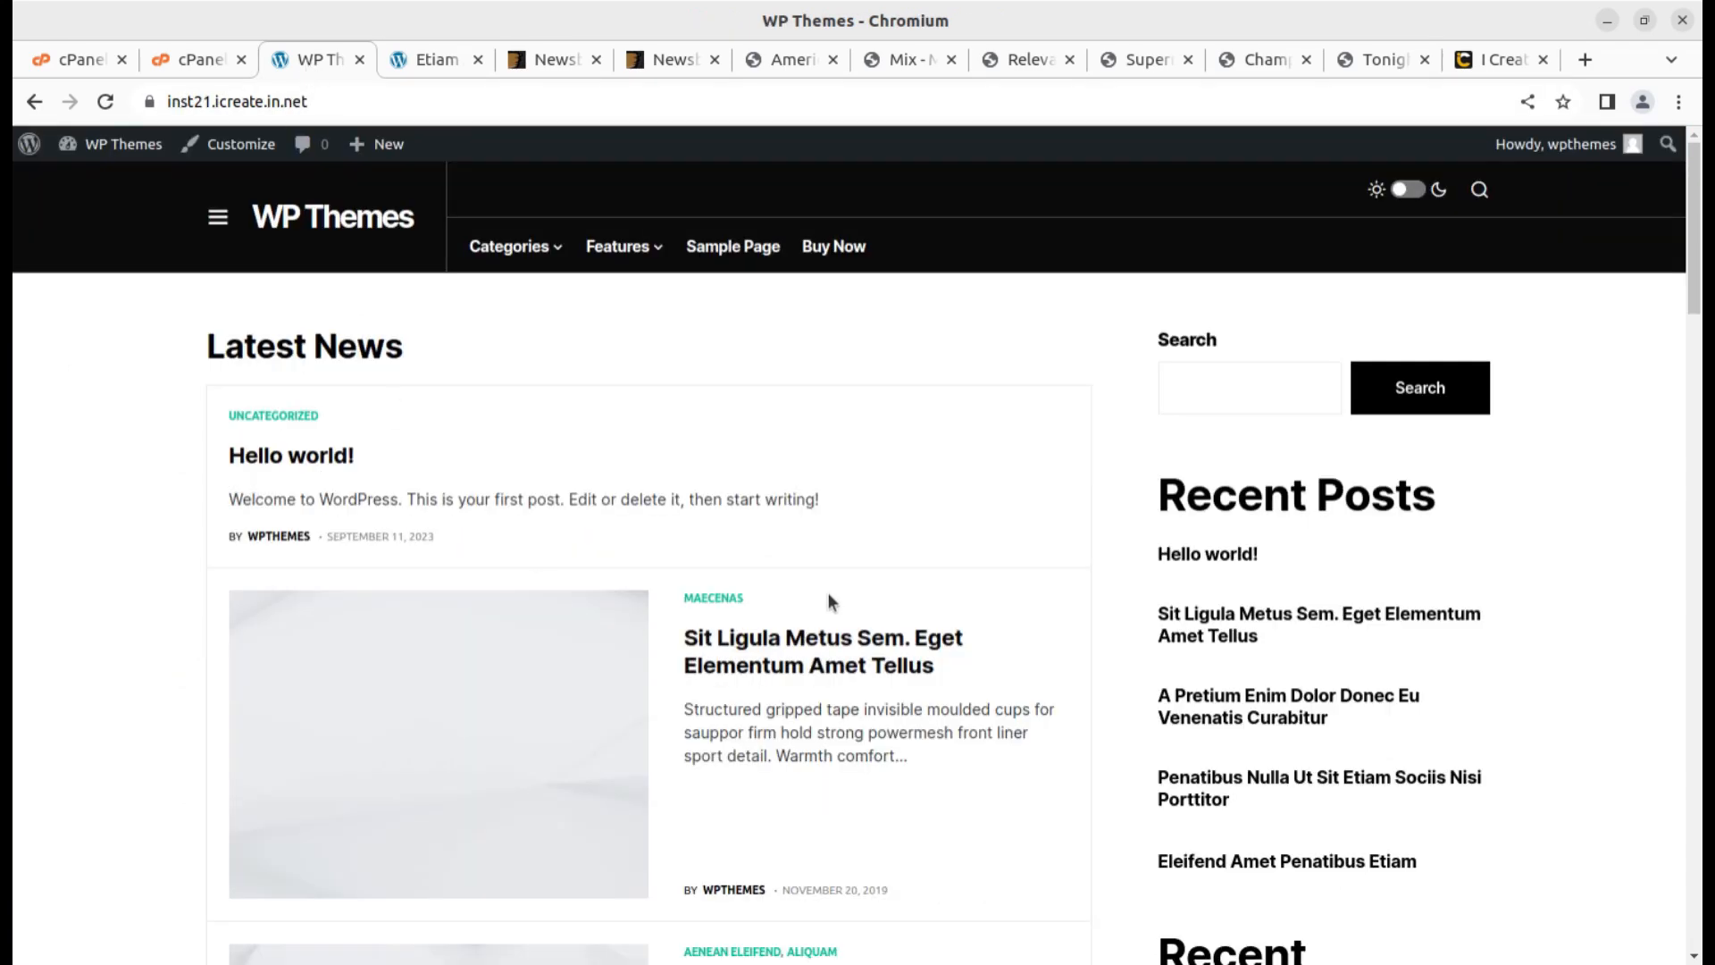